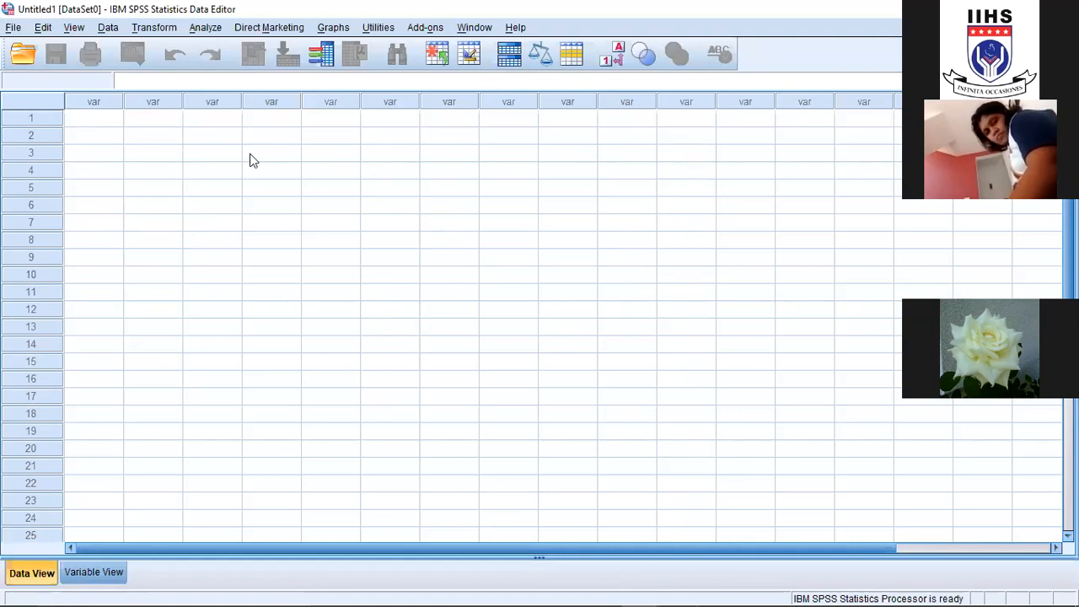
# Open the data file mathassess-spssformat.sav from the 01.08.2020 folder on the Desktop, continuing although the file is in use.
pyautogui.click(15, 29)
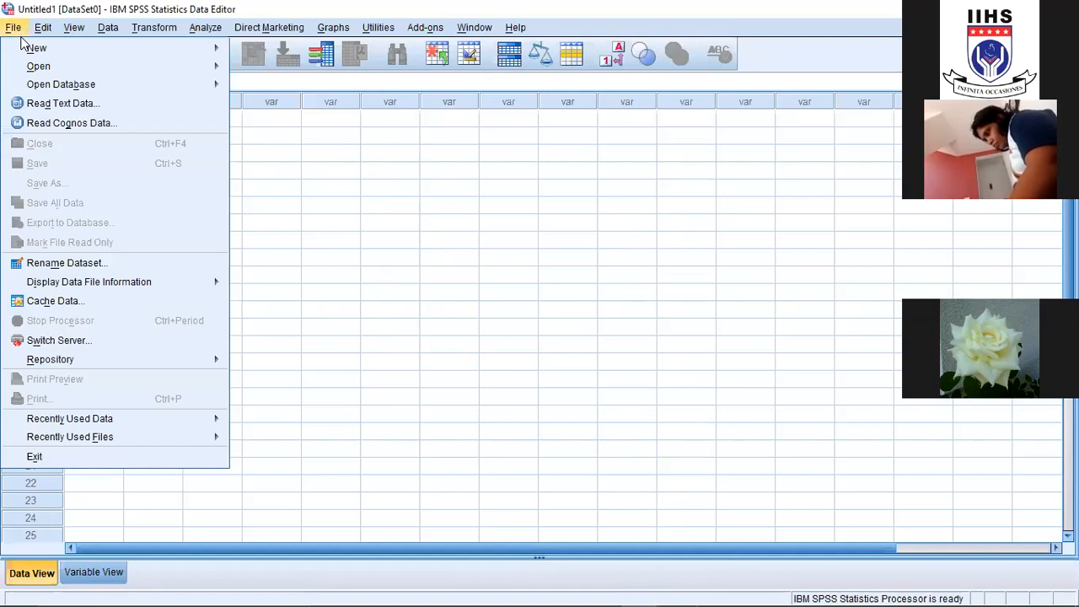
pyautogui.moveTo(42, 65)
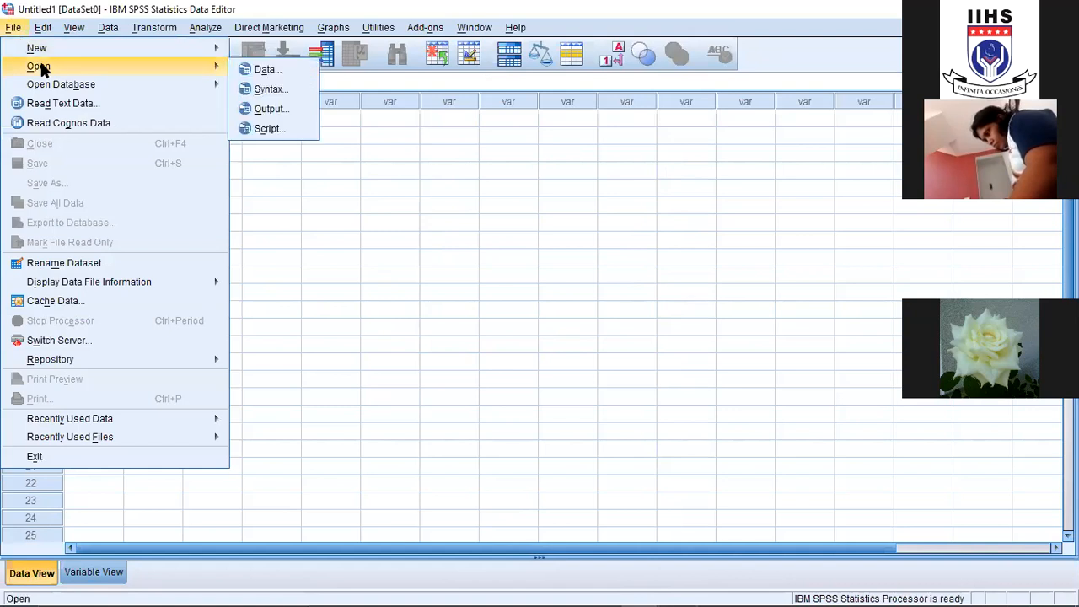
pyautogui.click(250, 71)
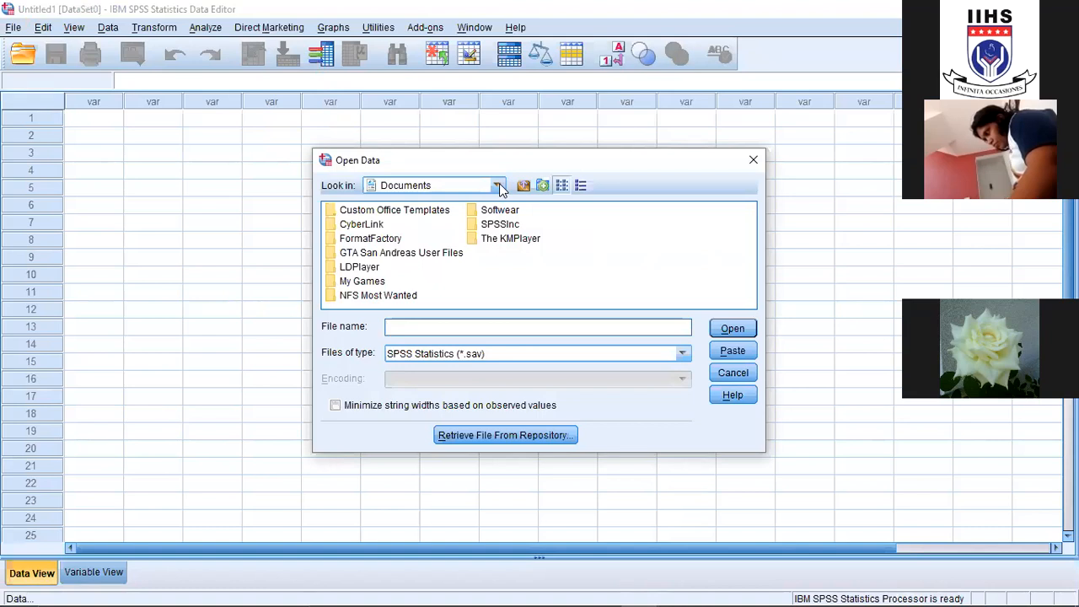
pyautogui.click(497, 185)
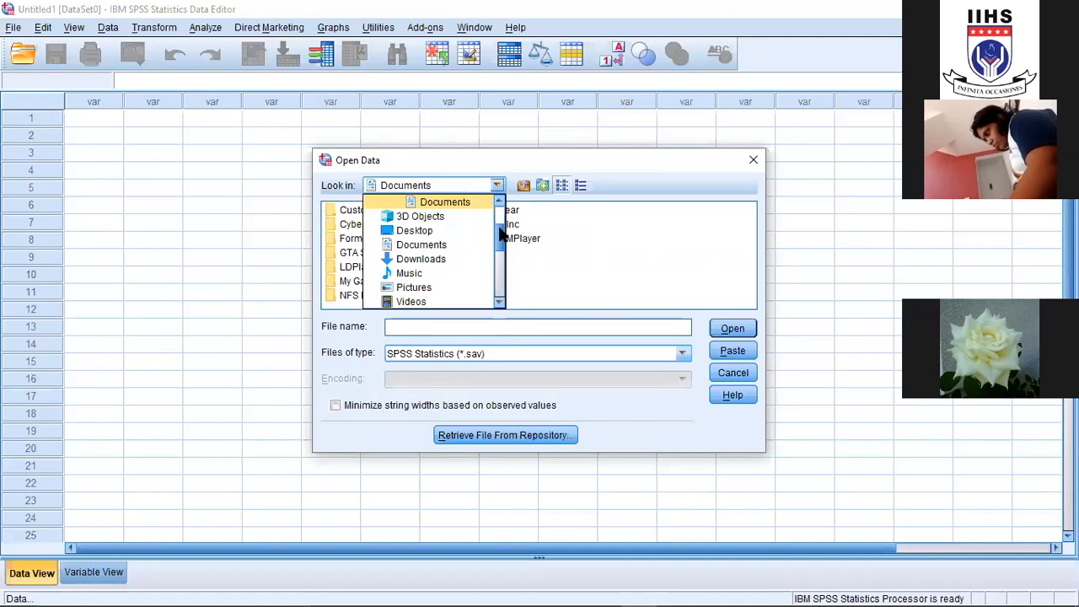
pyautogui.scroll(3, 500, 234)
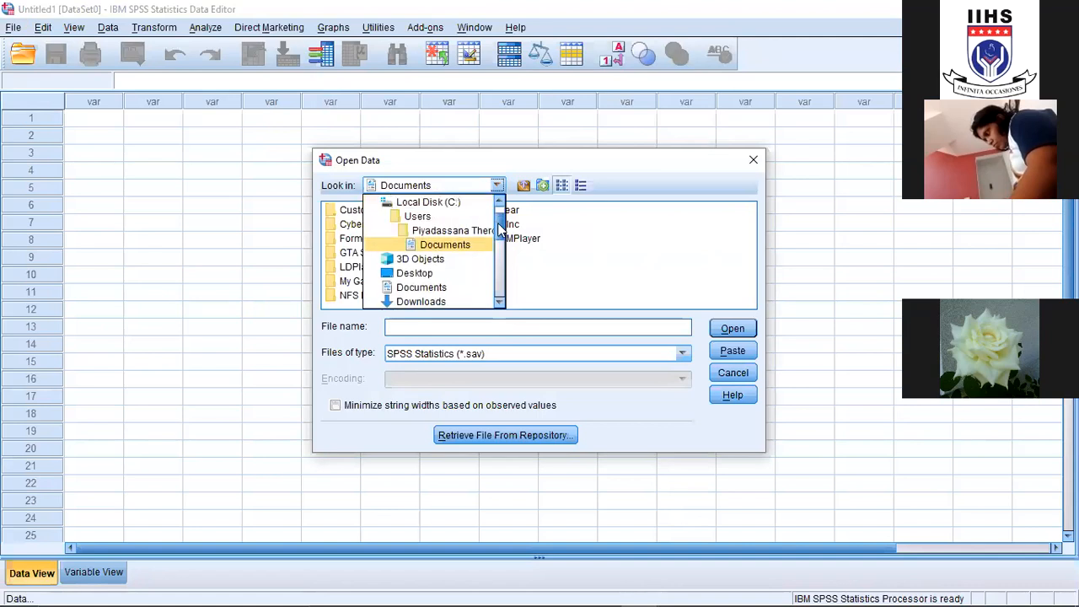
pyautogui.scroll(-5, 508, 278)
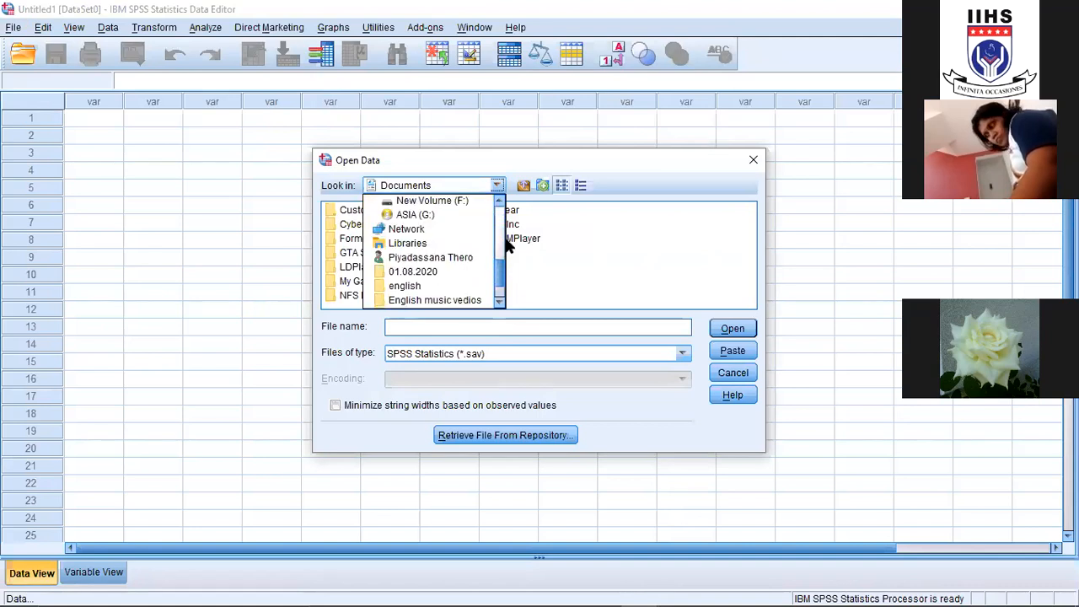
pyautogui.scroll(4, 508, 268)
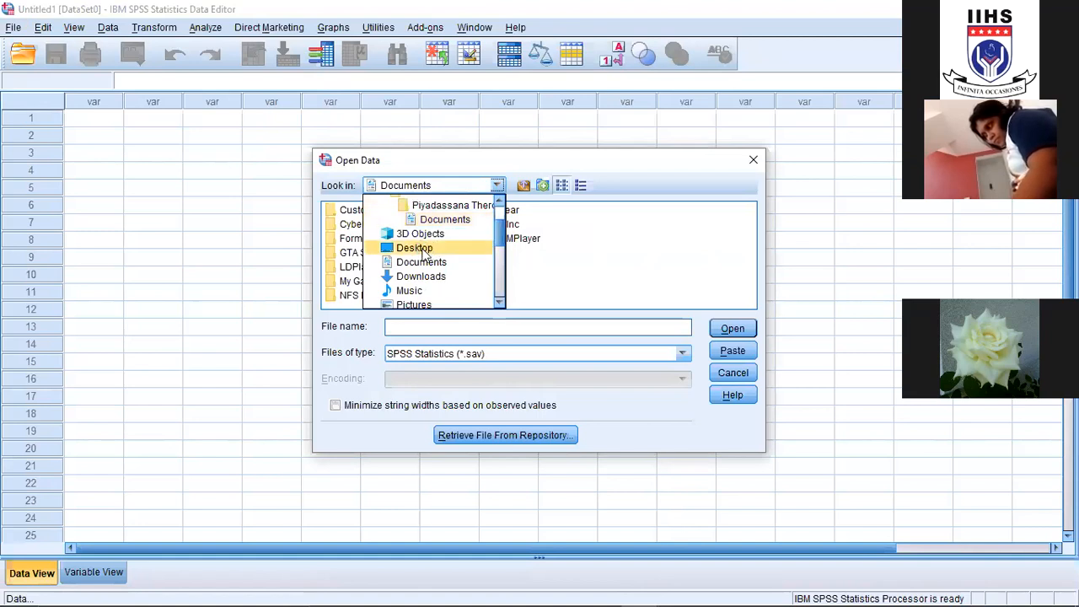
pyautogui.click(422, 249)
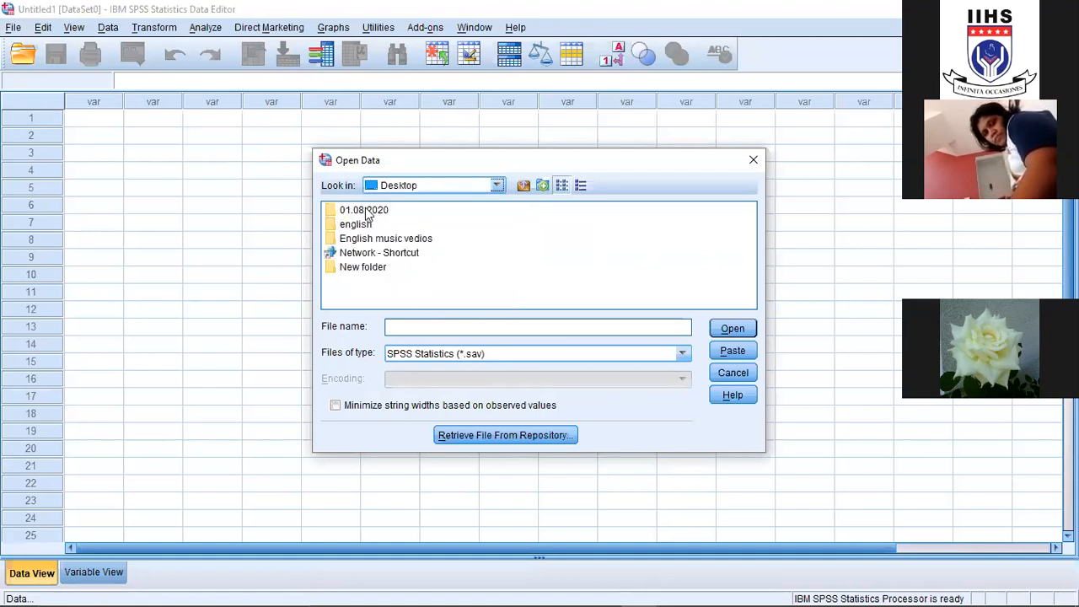
pyautogui.doubleClick(367, 211)
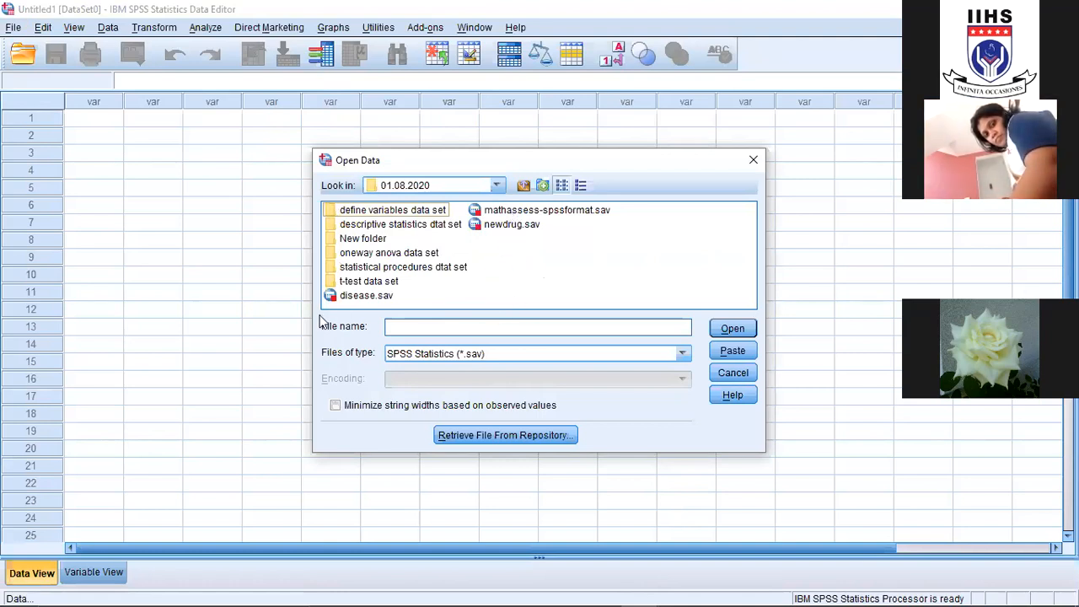
pyautogui.click(511, 211)
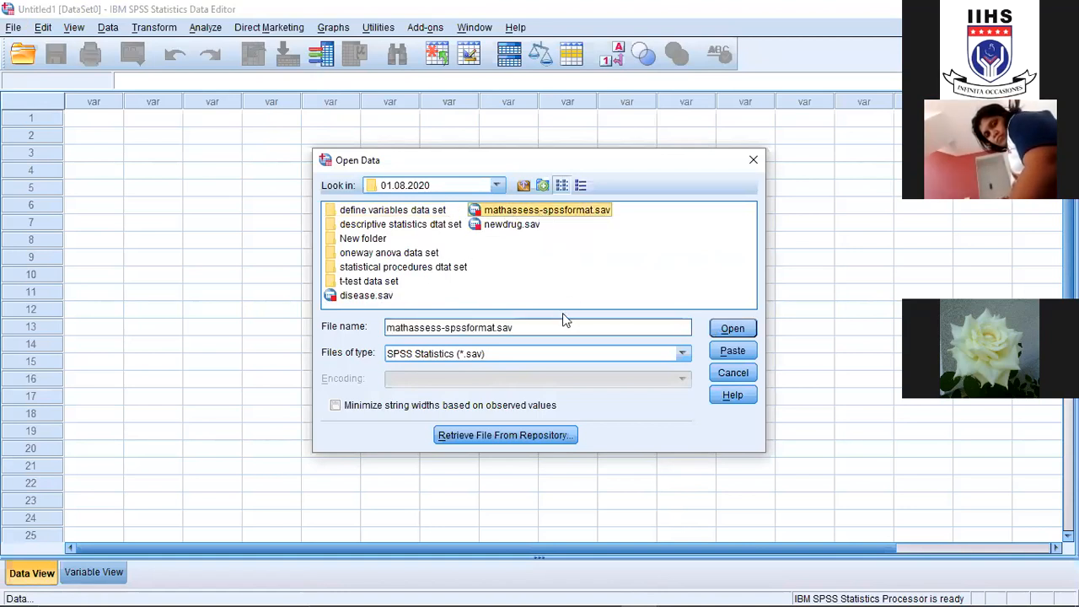
pyautogui.click(731, 330)
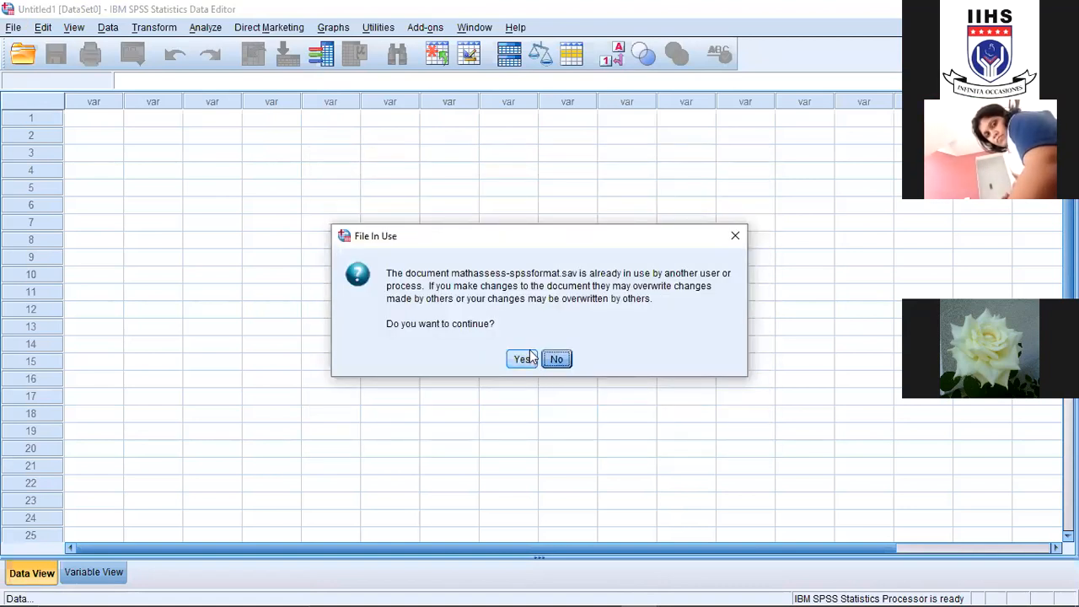
pyautogui.click(524, 360)
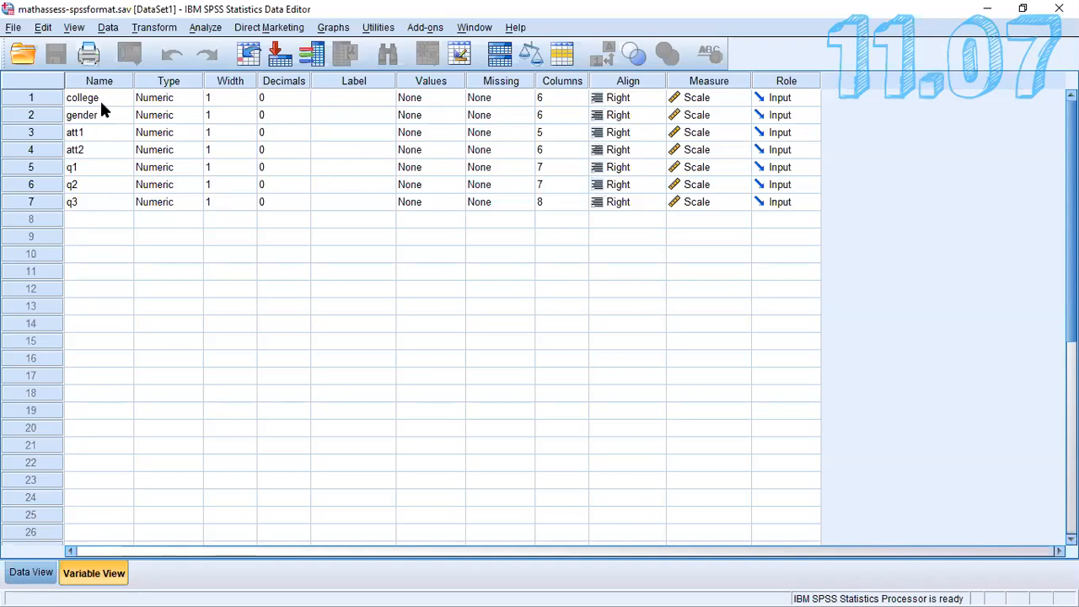
# Examine the case data and go through the variable columns from gender to q3.
pyautogui.click(39, 579)
pyautogui.scroll(-9, 92, 244)
pyautogui.scroll(-2, 90, 251)
pyautogui.scroll(11, 90, 251)
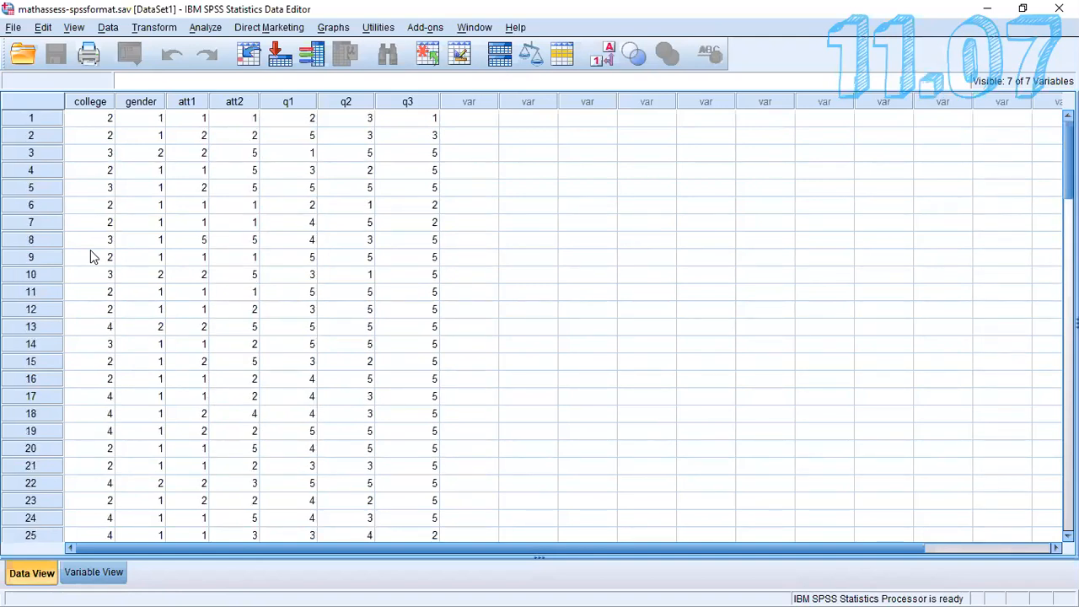
pyautogui.click(140, 104)
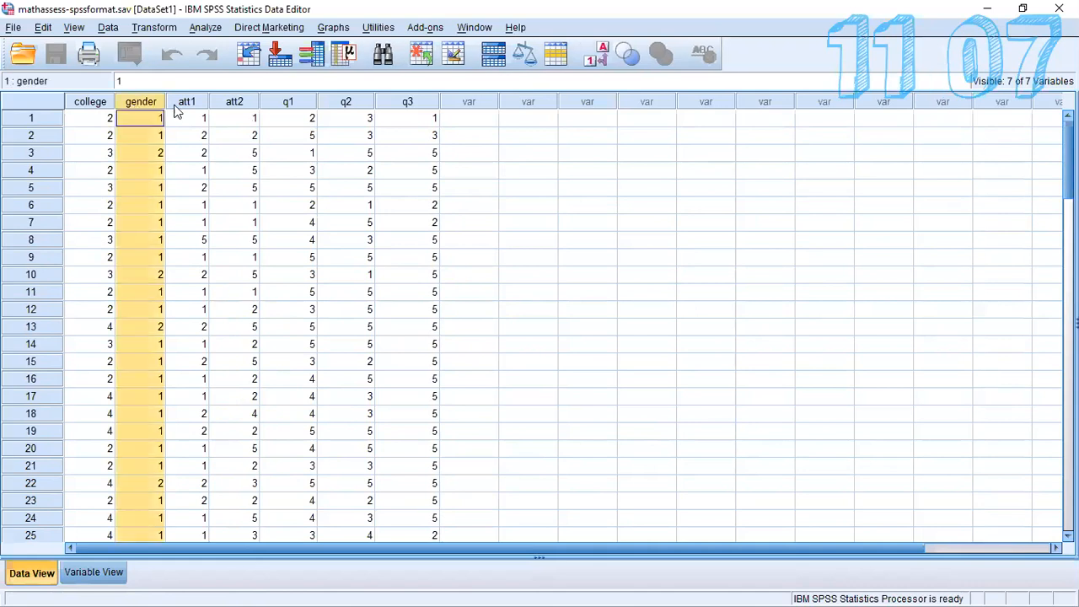
pyautogui.click(186, 104)
pyautogui.click(236, 104)
pyautogui.click(287, 103)
pyautogui.click(346, 103)
pyautogui.click(396, 102)
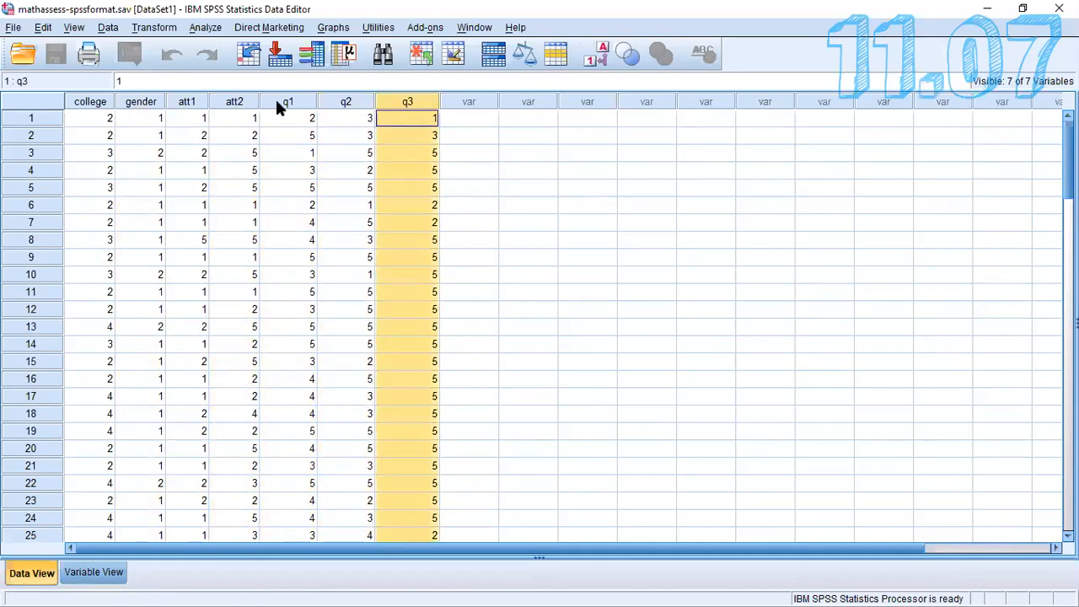
# Open the variable type settings for college in the variable definitions and accept Numeric as its type.
pyautogui.click(75, 582)
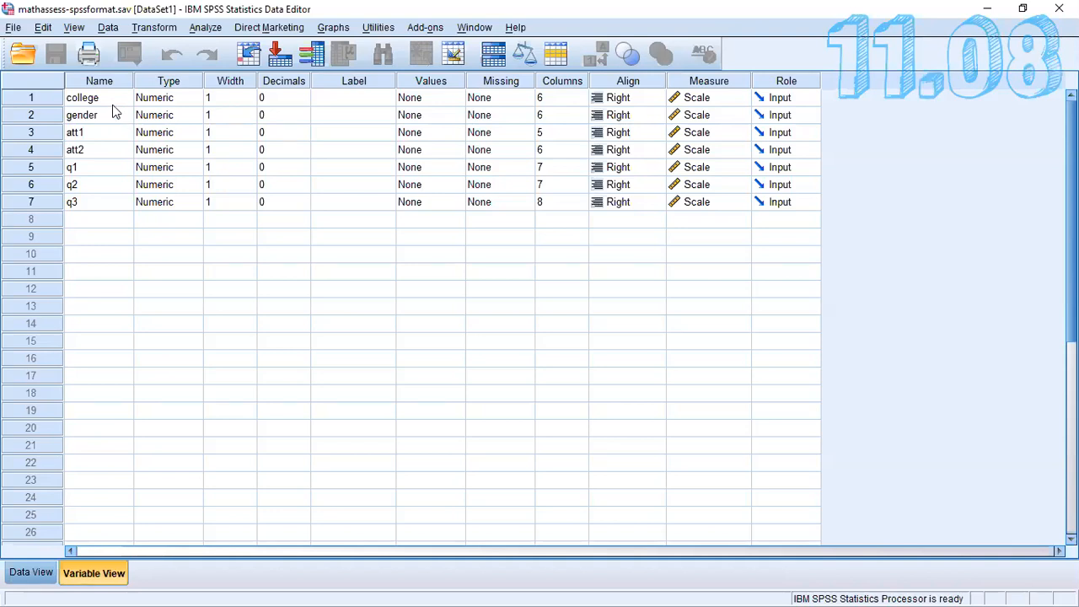
pyautogui.click(169, 80)
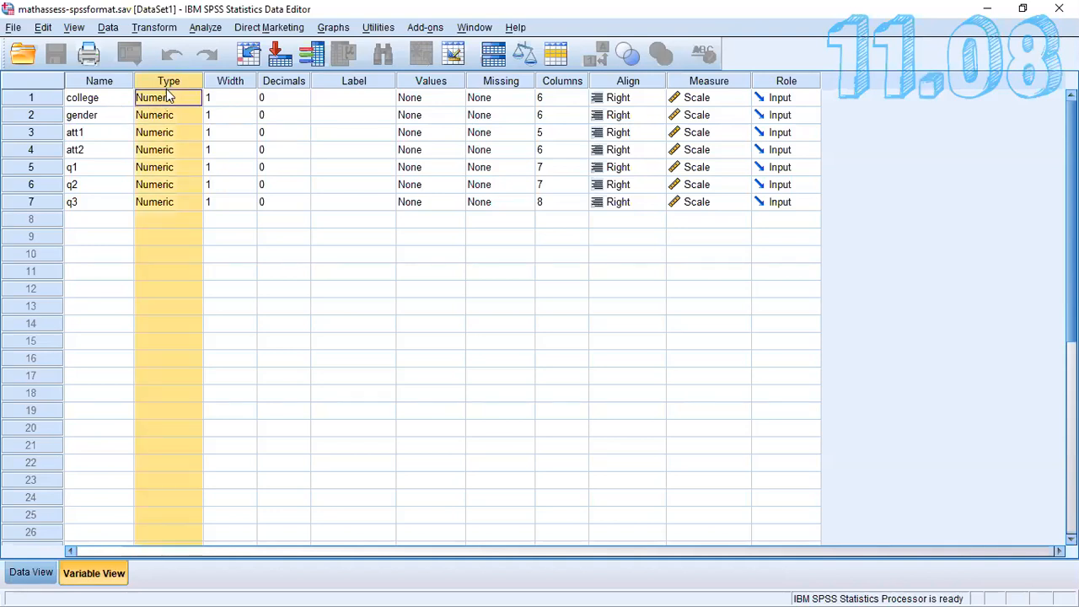
pyautogui.click(272, 150)
pyautogui.click(163, 97)
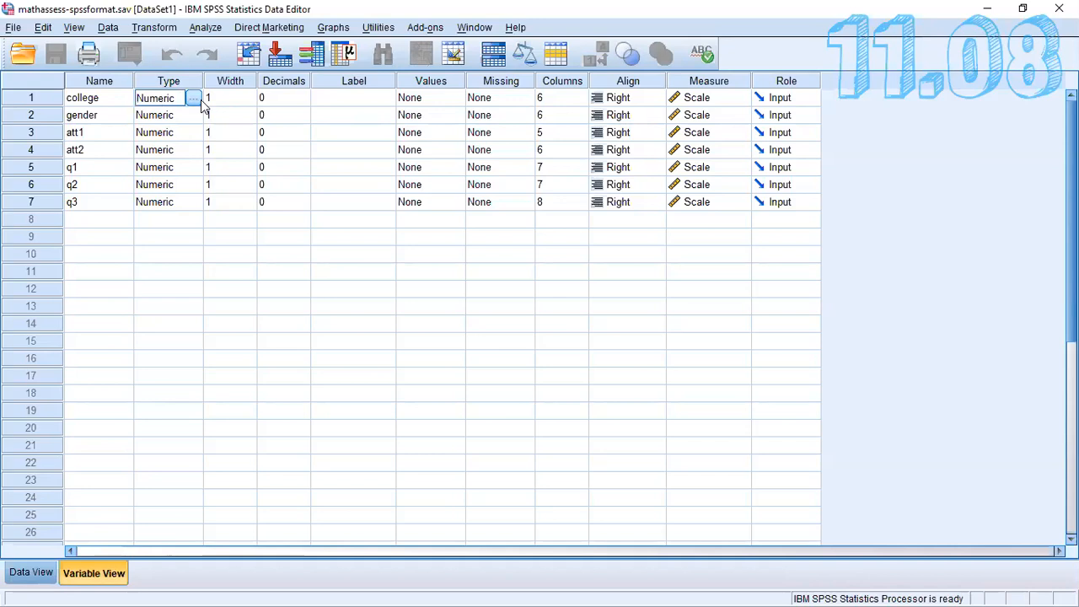
pyautogui.click(193, 99)
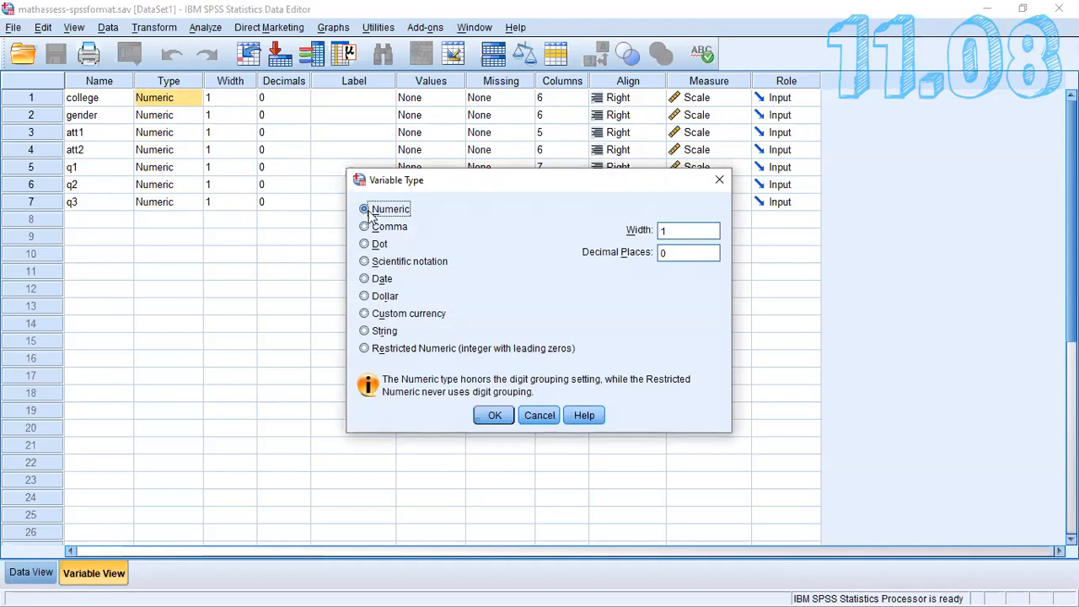
pyautogui.click(494, 415)
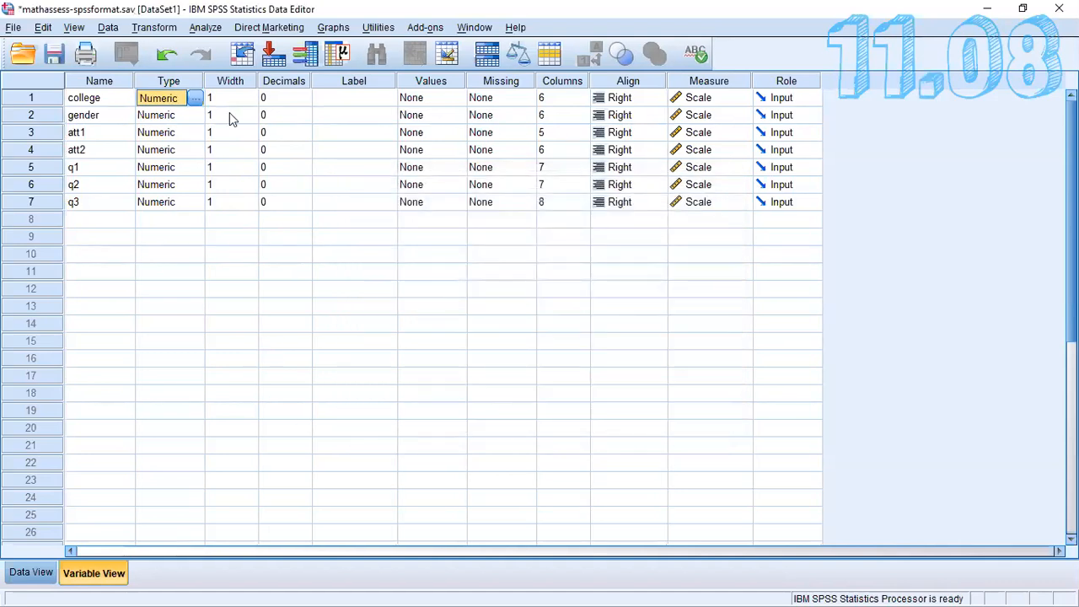
# Set the width of the college variable to 14.
pyautogui.click(220, 85)
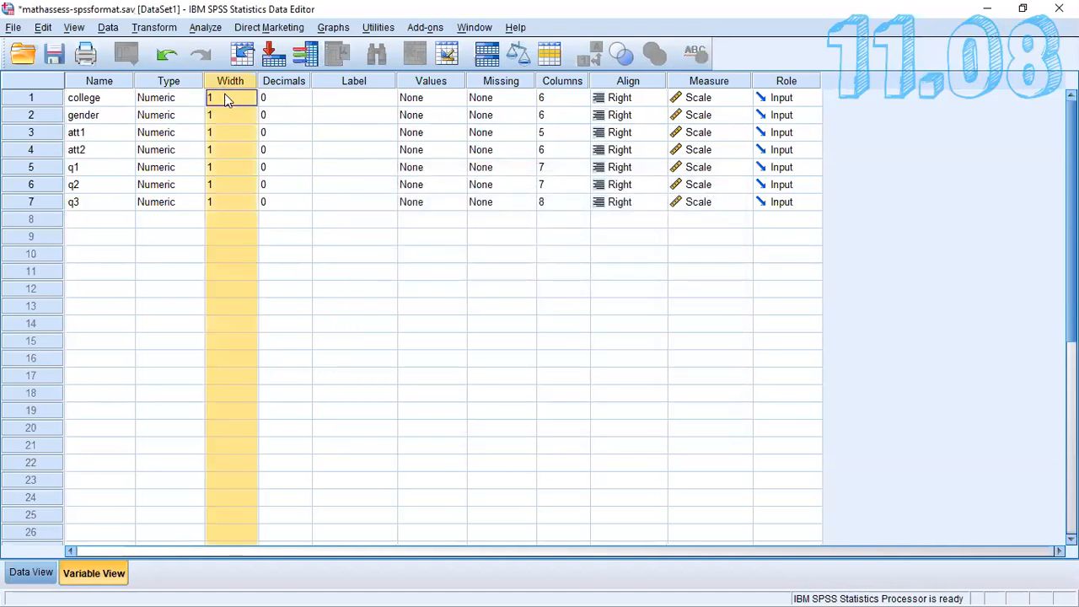
pyautogui.click(234, 97)
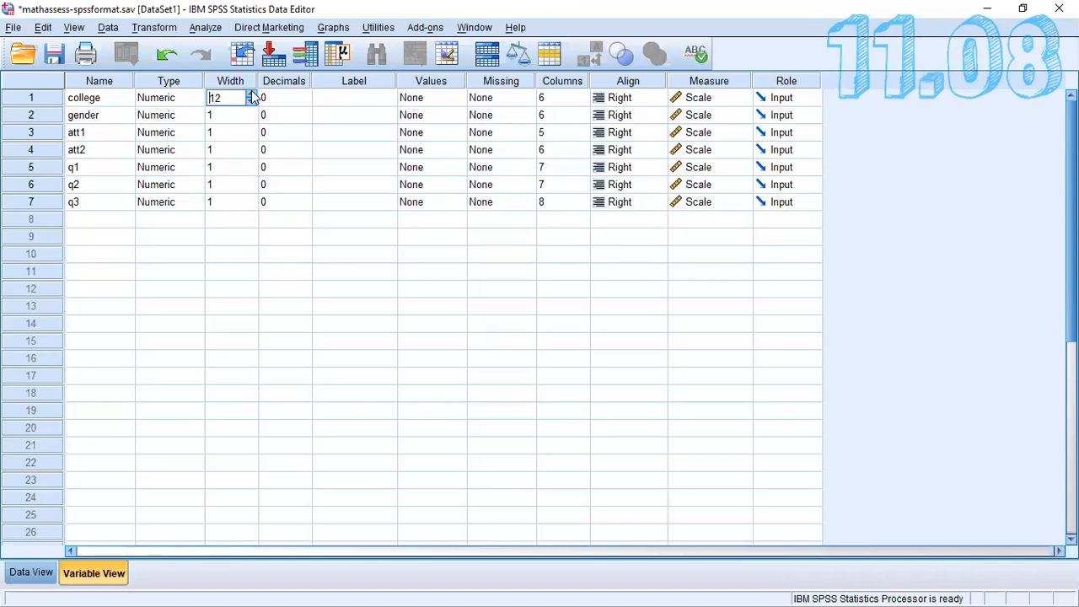
pyautogui.click(305, 100)
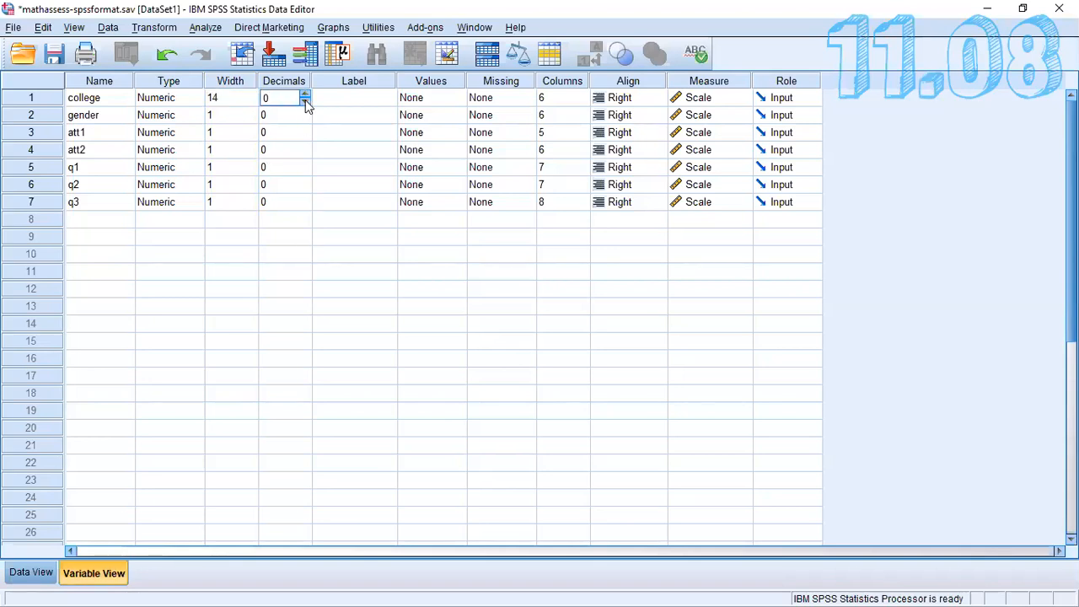
# Check the college values in the data sheet and set the variable's decimals to 3.
pyautogui.click(73, 97)
pyautogui.click(44, 577)
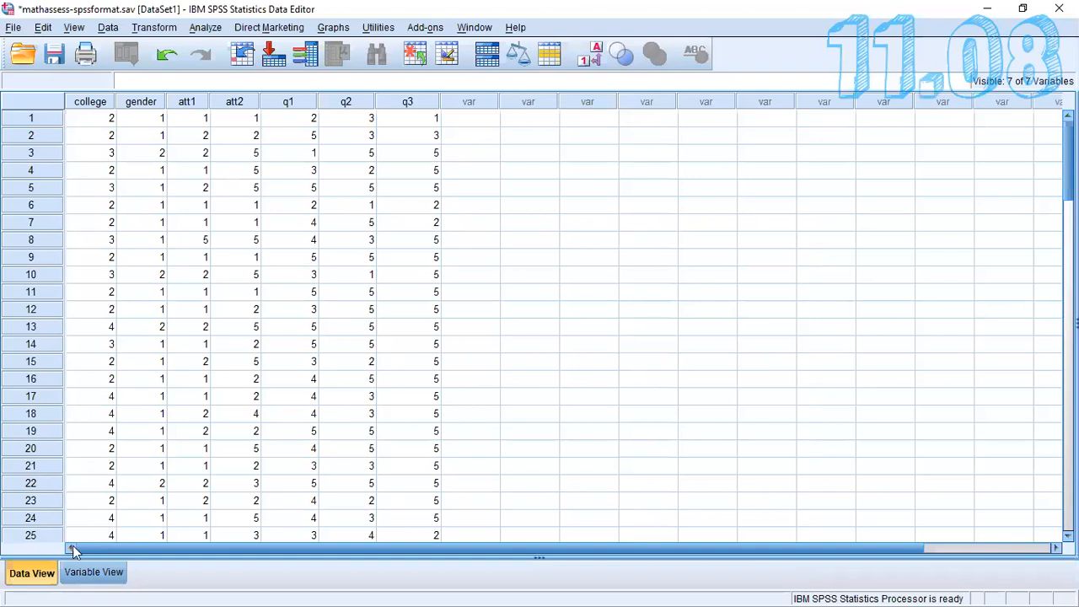
pyautogui.click(92, 578)
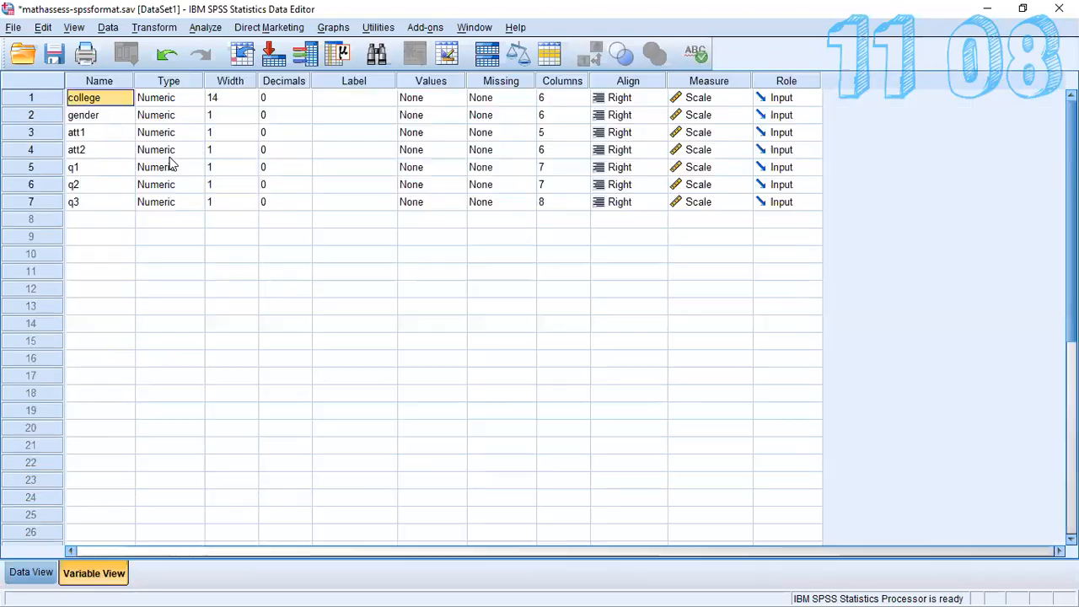
pyautogui.click(277, 100)
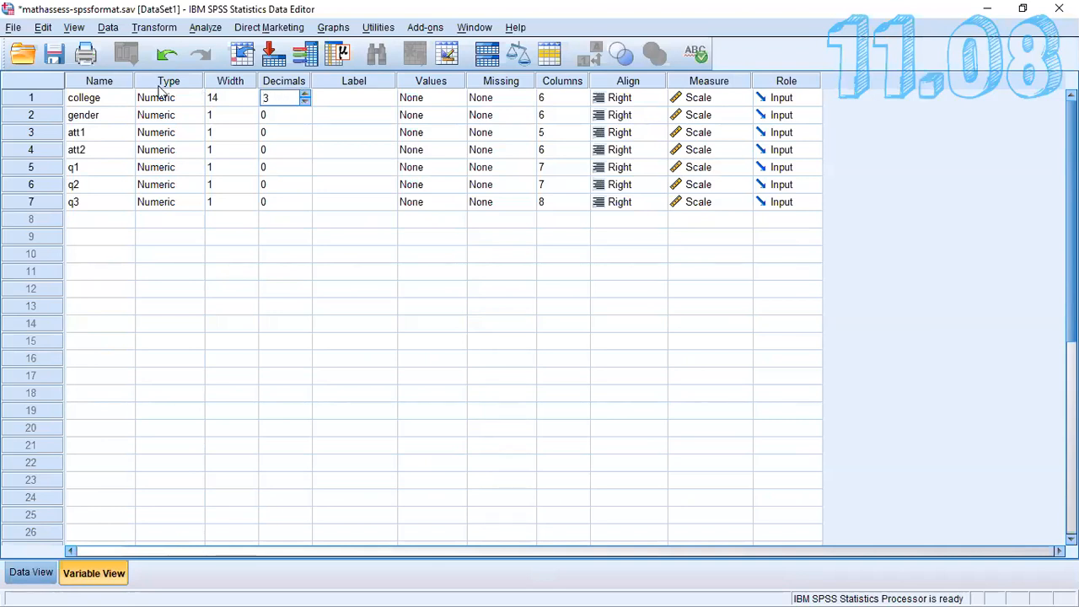
# Save the data file, check the college column in the data sheet and return to the variable definitions.
pyautogui.click(53, 54)
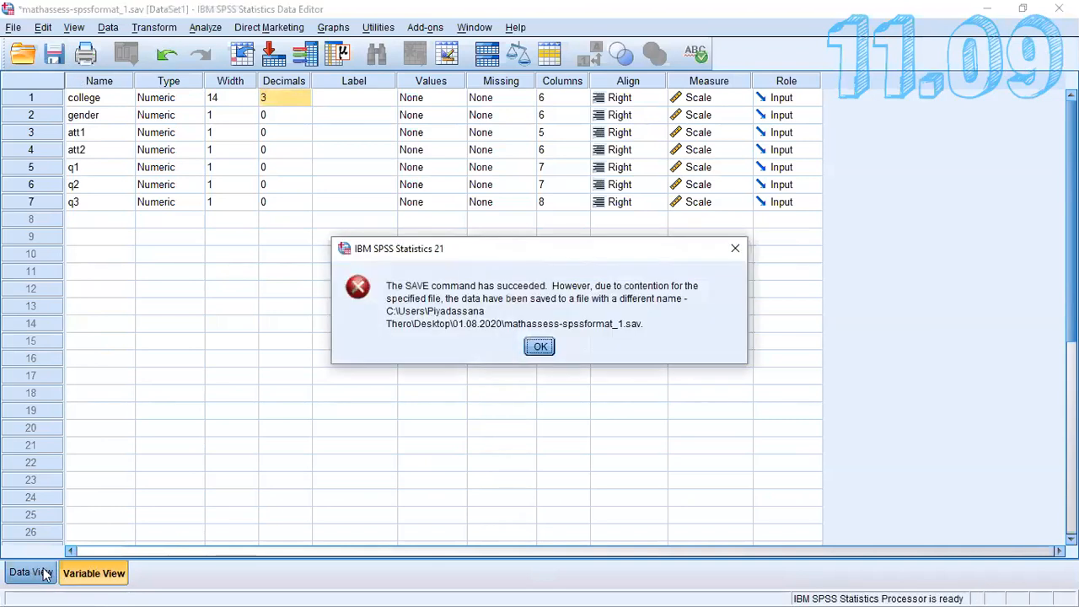
pyautogui.click(539, 348)
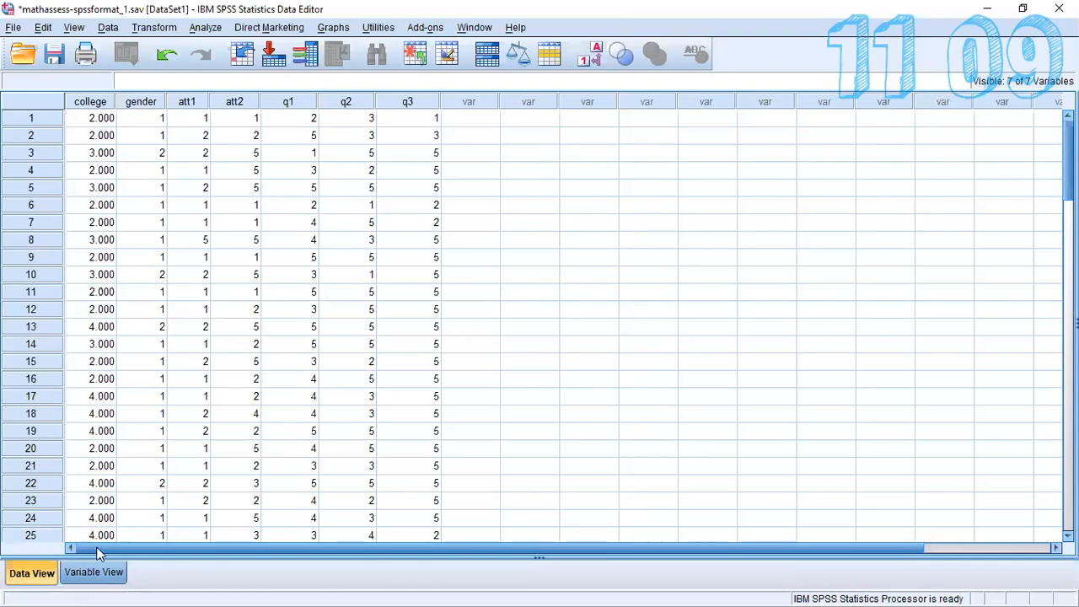
pyautogui.click(94, 575)
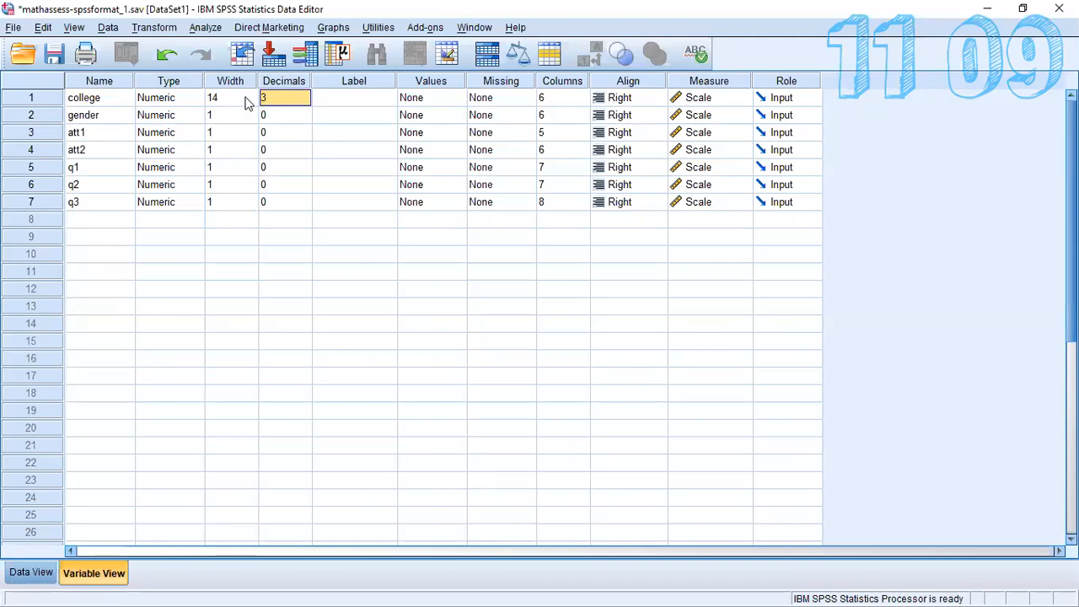
# Set the decimals of the college variable to 0.
pyautogui.click(294, 98)
pyautogui.click(305, 96)
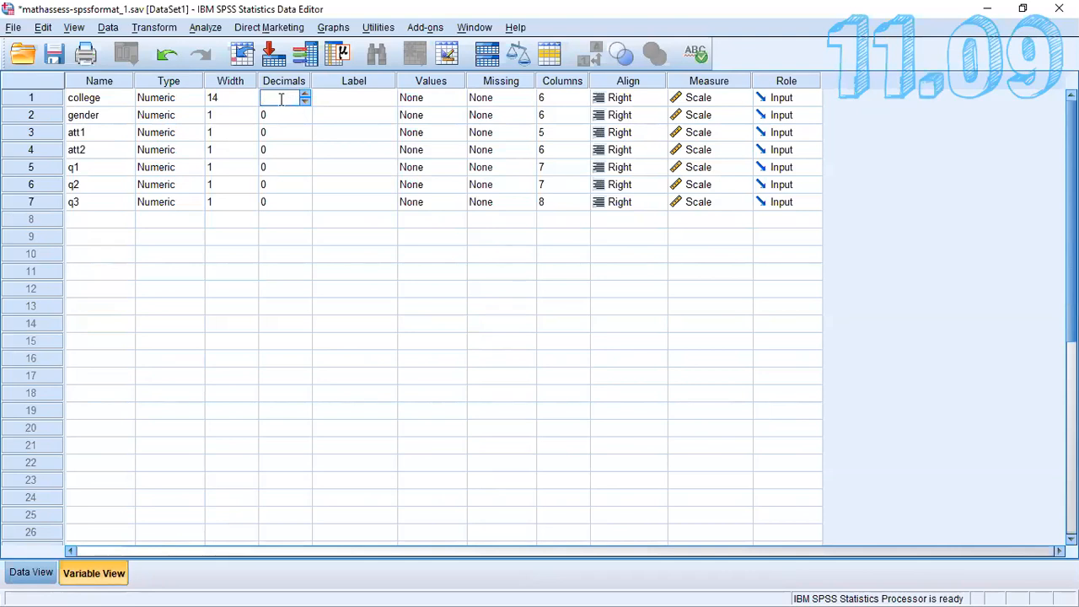
pyautogui.click(327, 102)
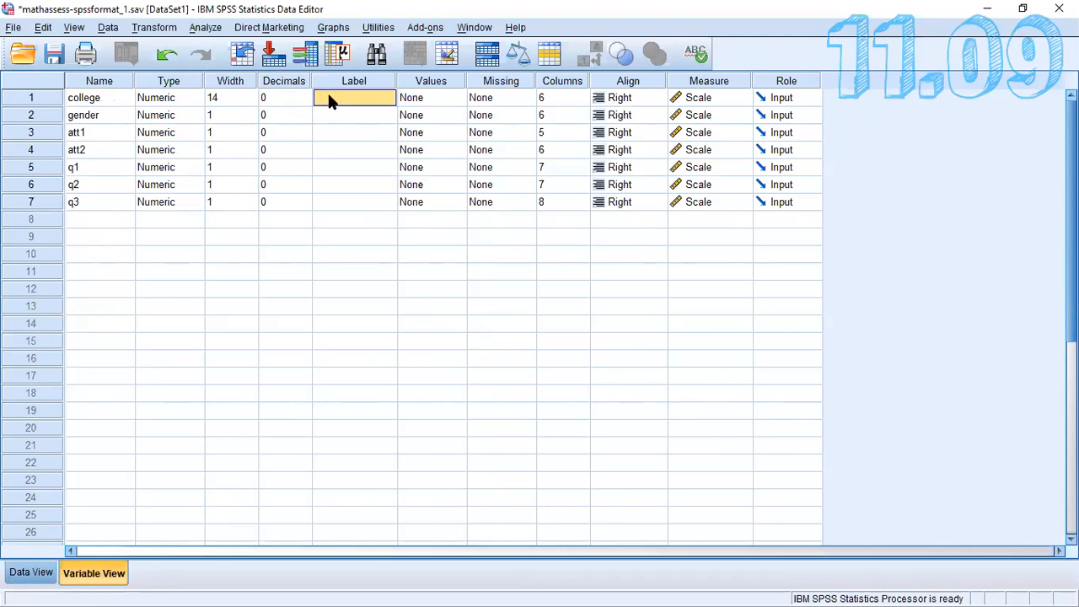
# Give the college variable the label "four college are selected".
pyautogui.click(329, 98)
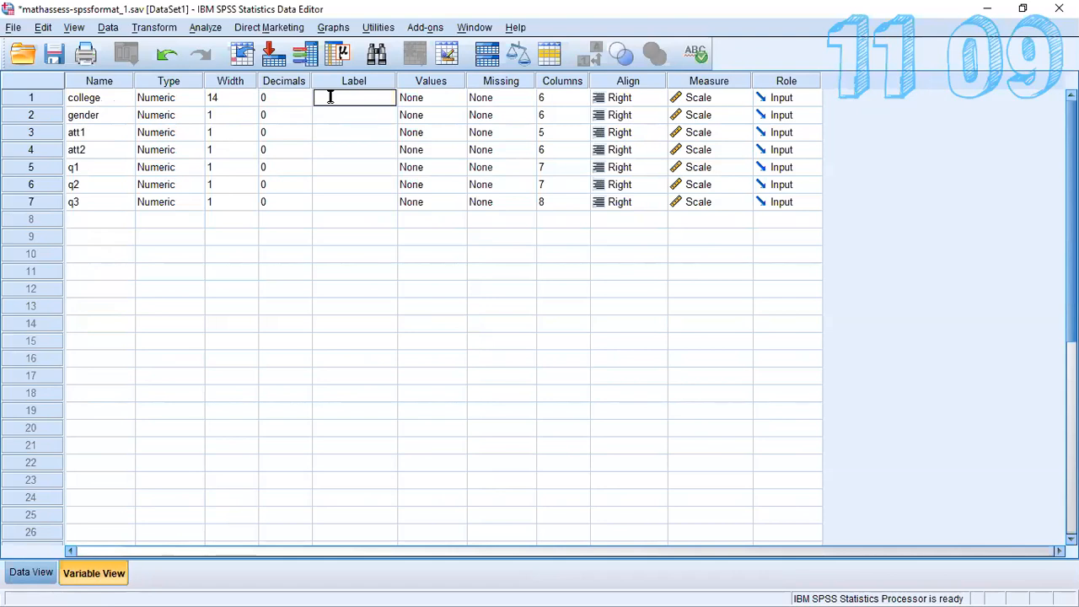
pyautogui.write('four college')
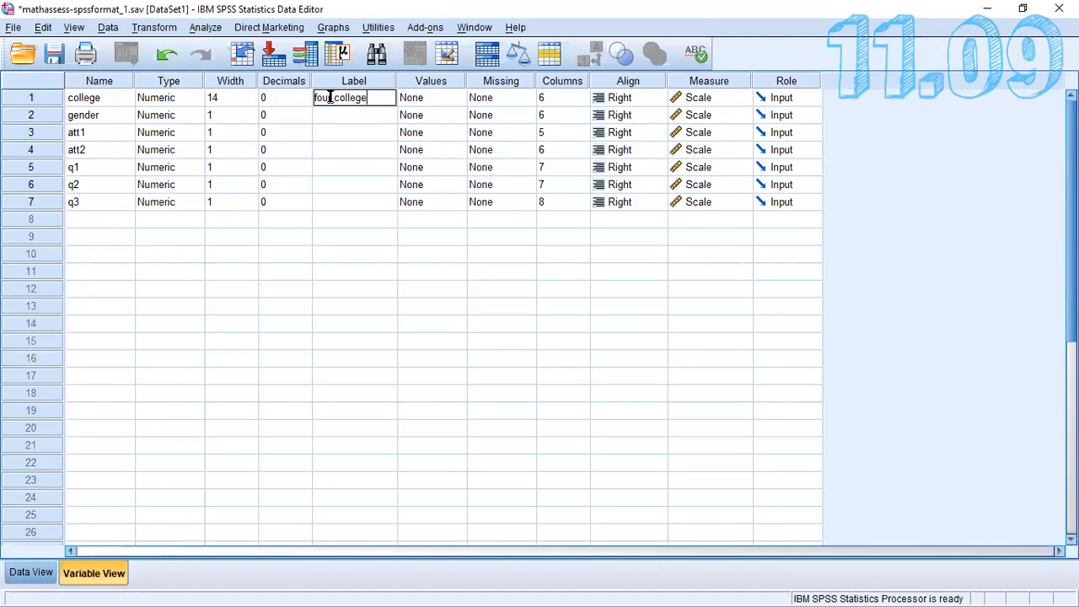
pyautogui.write(' are selected')
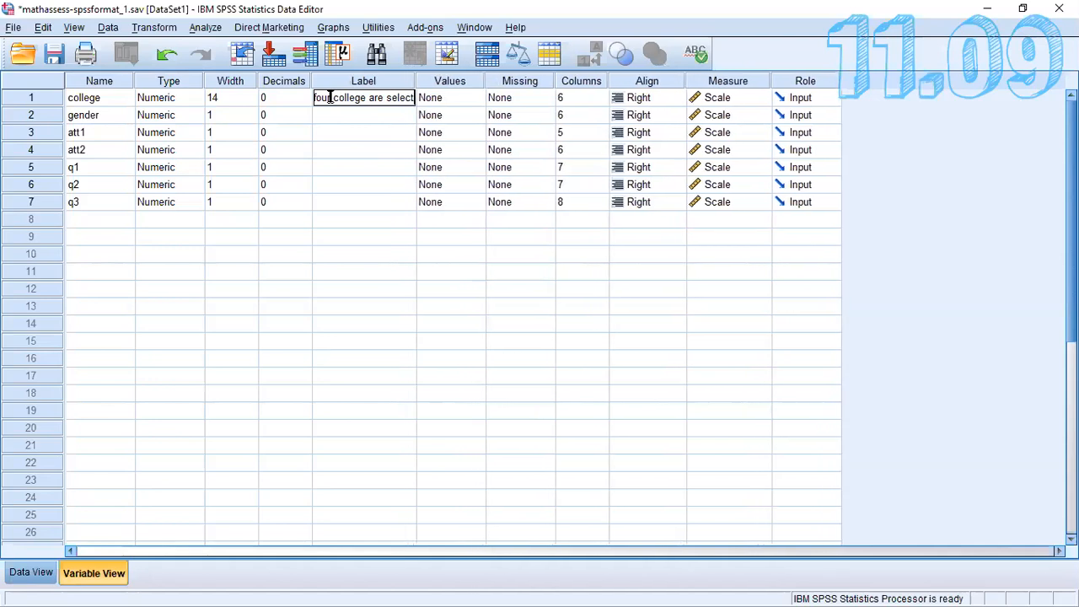
pyautogui.click(462, 102)
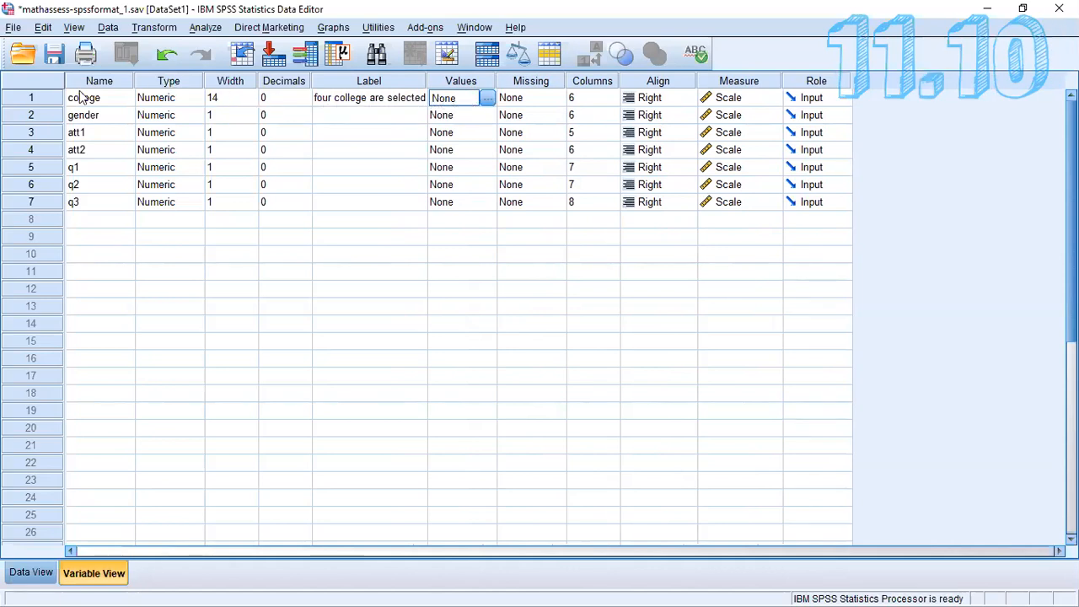
# Look through the college codes in the data sheet down to the last case, and return to the variable definitions.
pyautogui.click(33, 573)
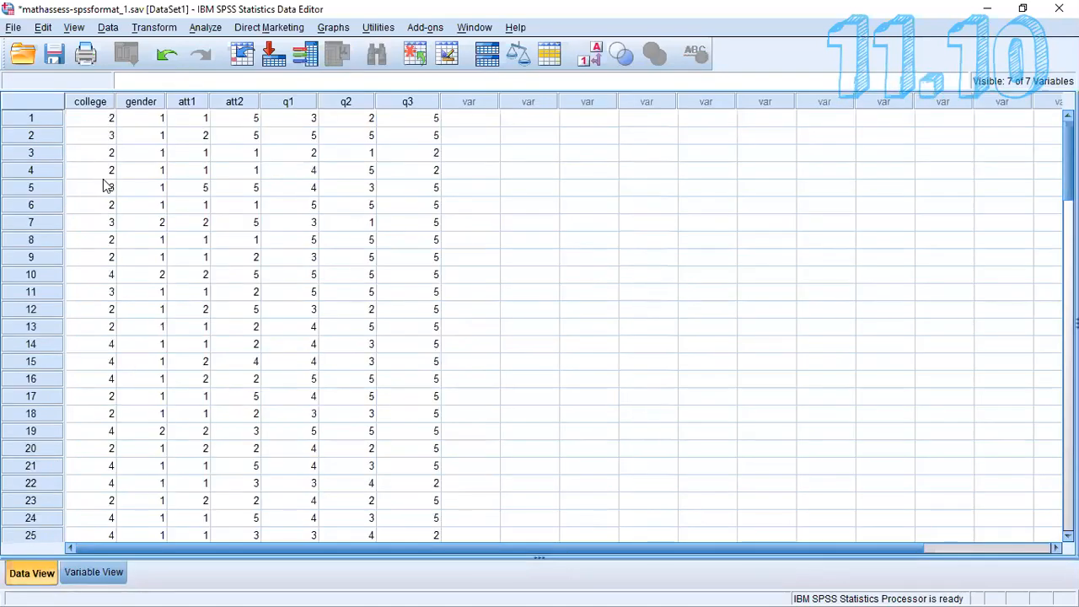
pyautogui.scroll(-5, 104, 203)
pyautogui.scroll(-16, 103, 215)
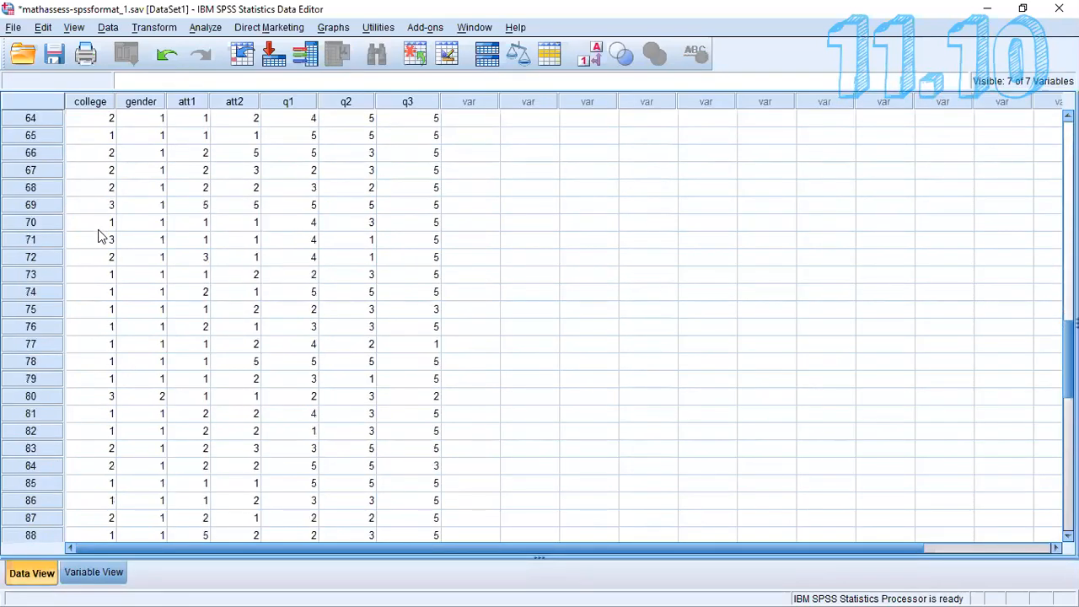
pyautogui.scroll(-5, 98, 346)
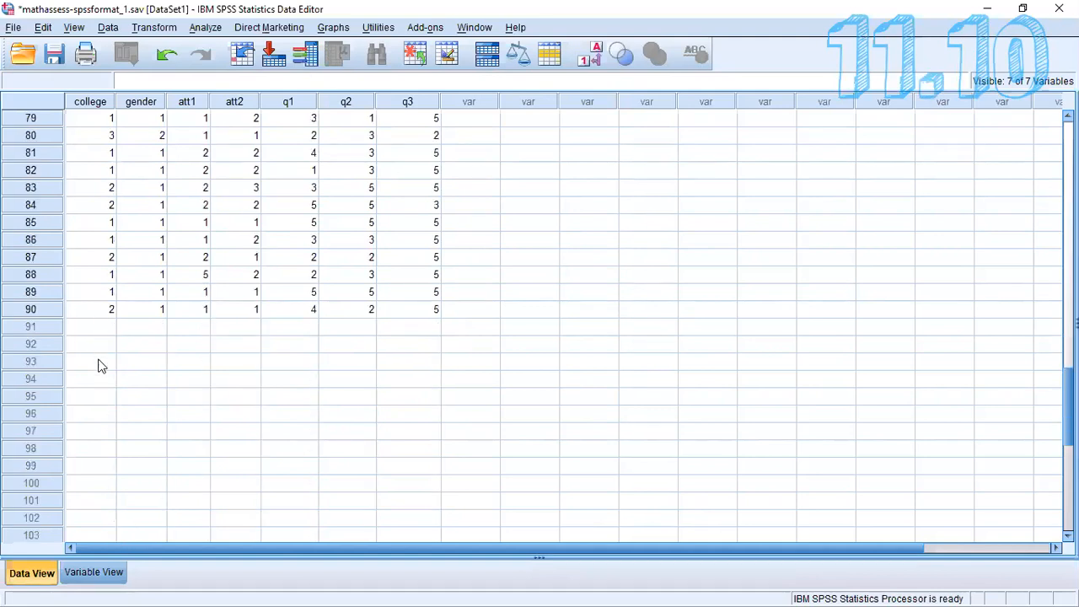
pyautogui.scroll(20, 115, 289)
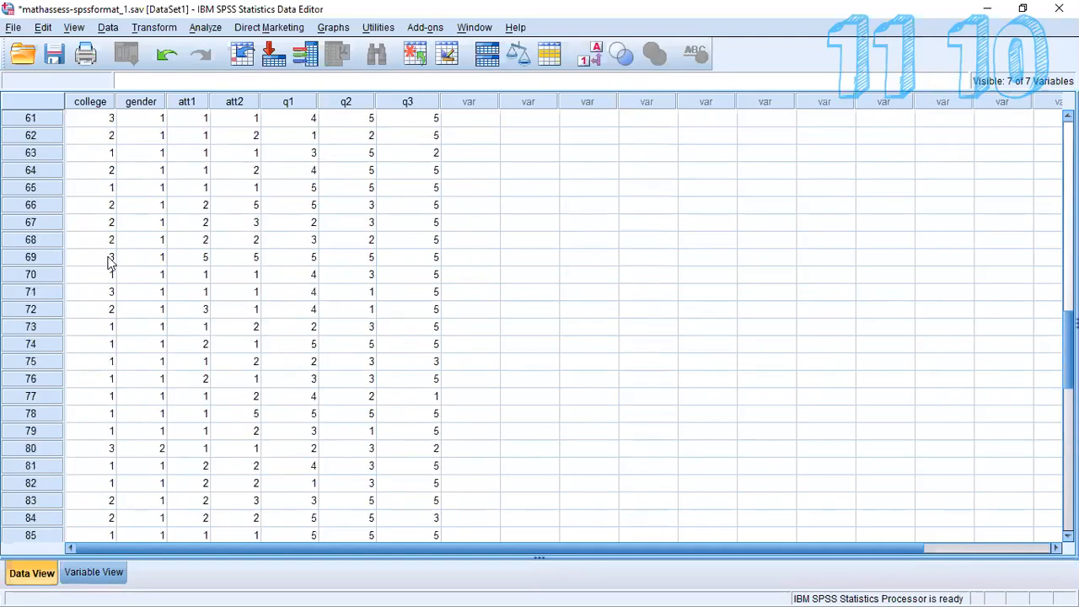
pyautogui.click(108, 573)
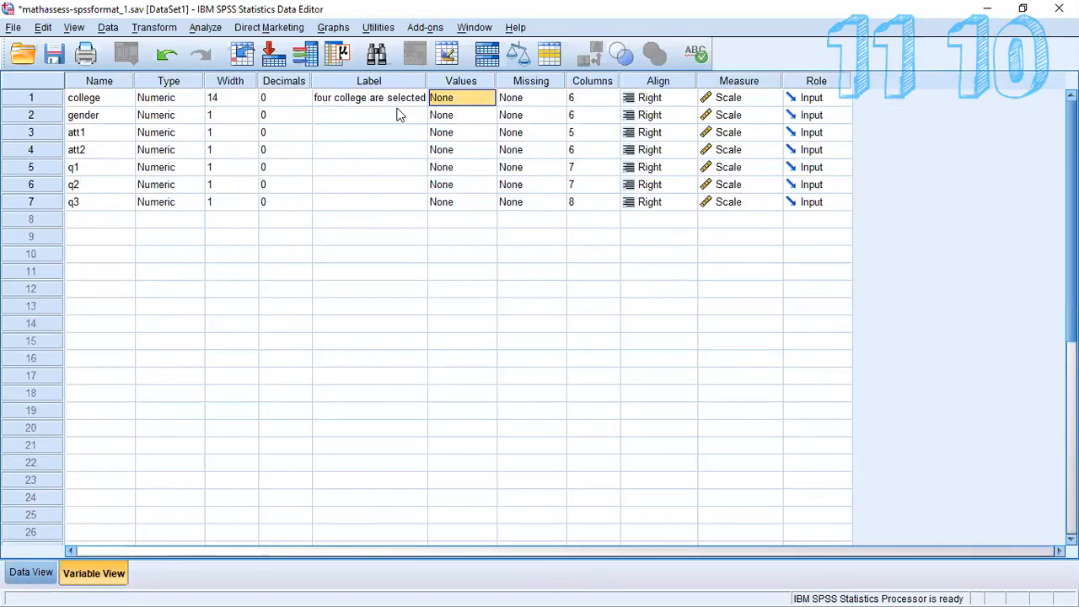
# Open the value labels of the college variable and add the label "A-college" for value 1.
pyautogui.click(474, 83)
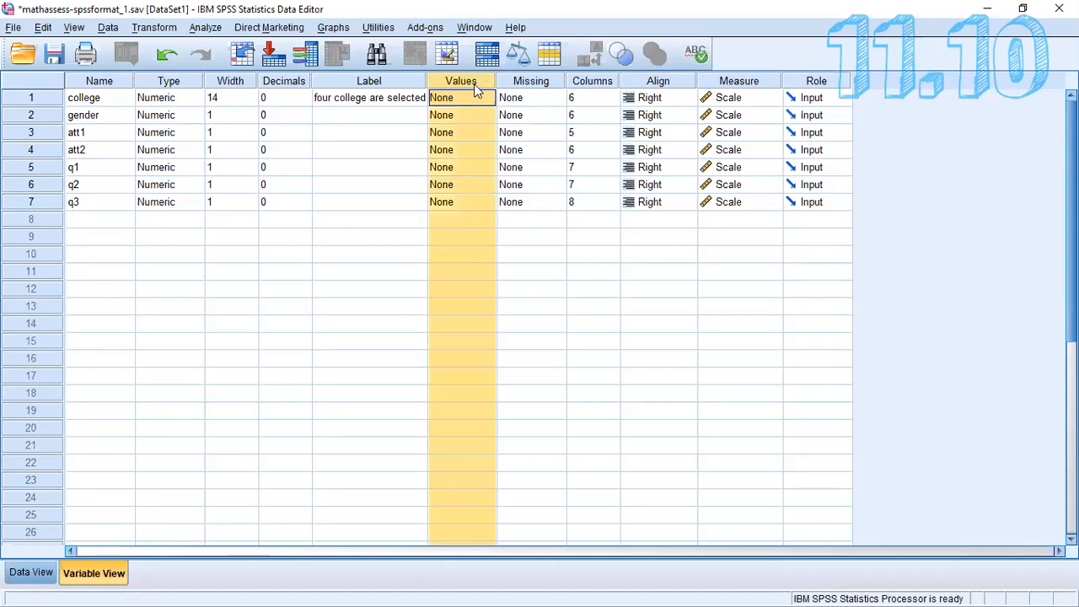
pyautogui.click(475, 98)
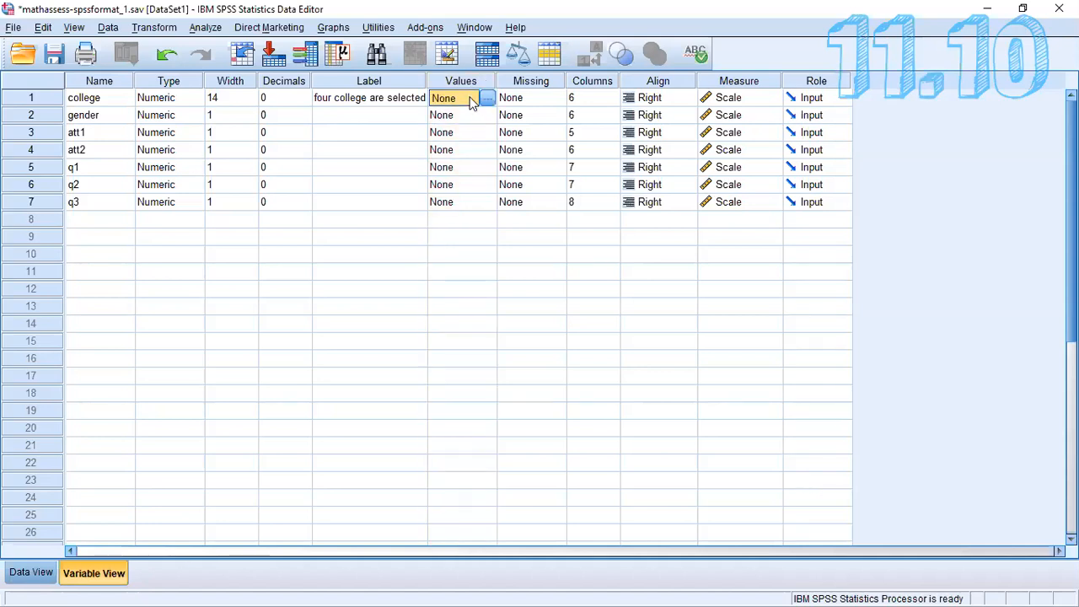
pyautogui.click(487, 98)
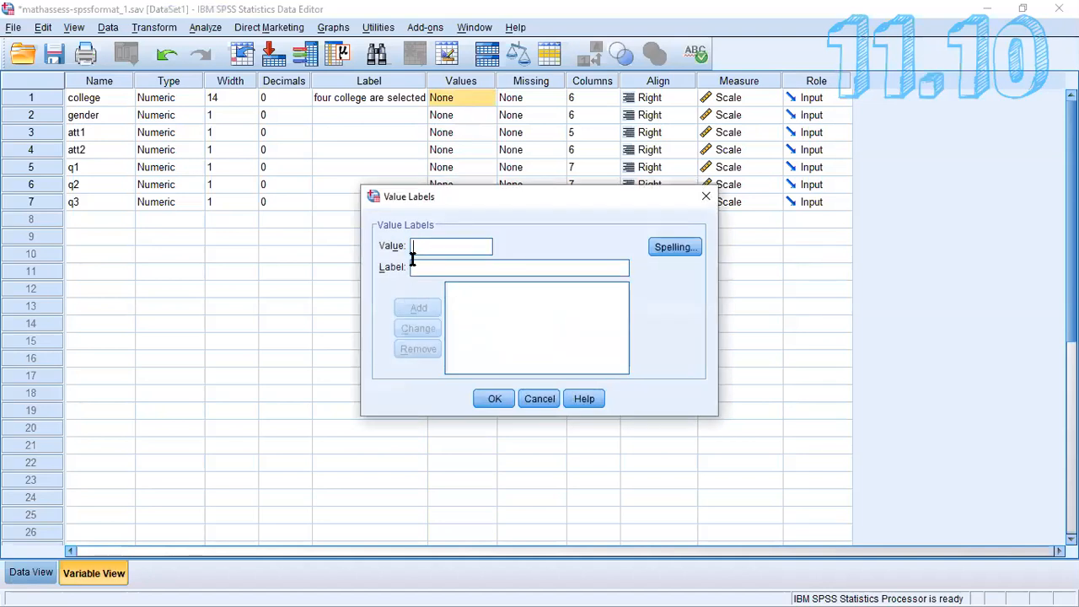
pyautogui.write('1')
pyautogui.click(414, 267)
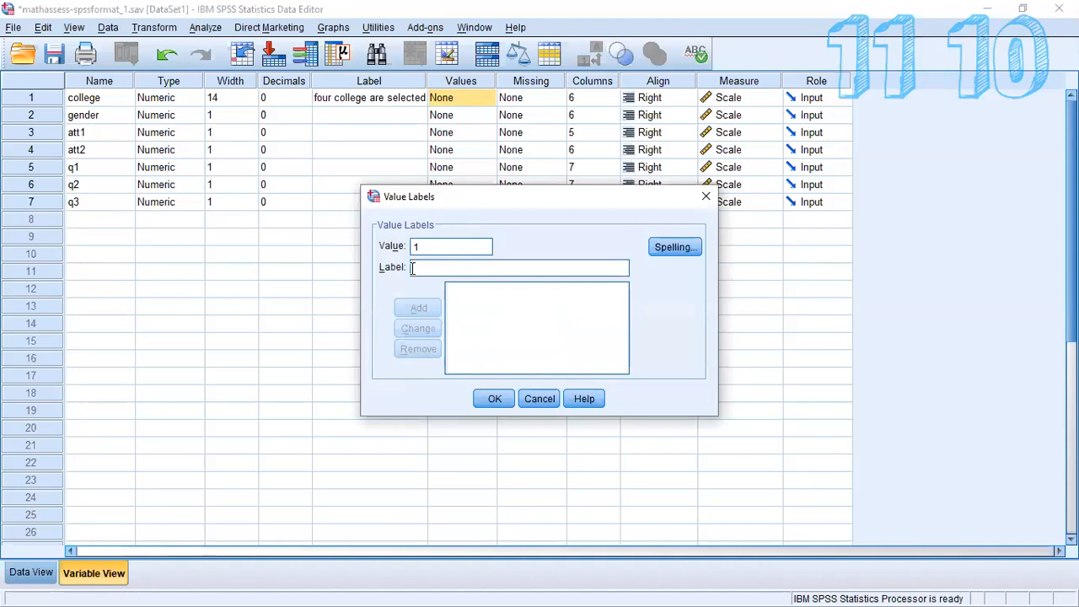
pyautogui.write('college')
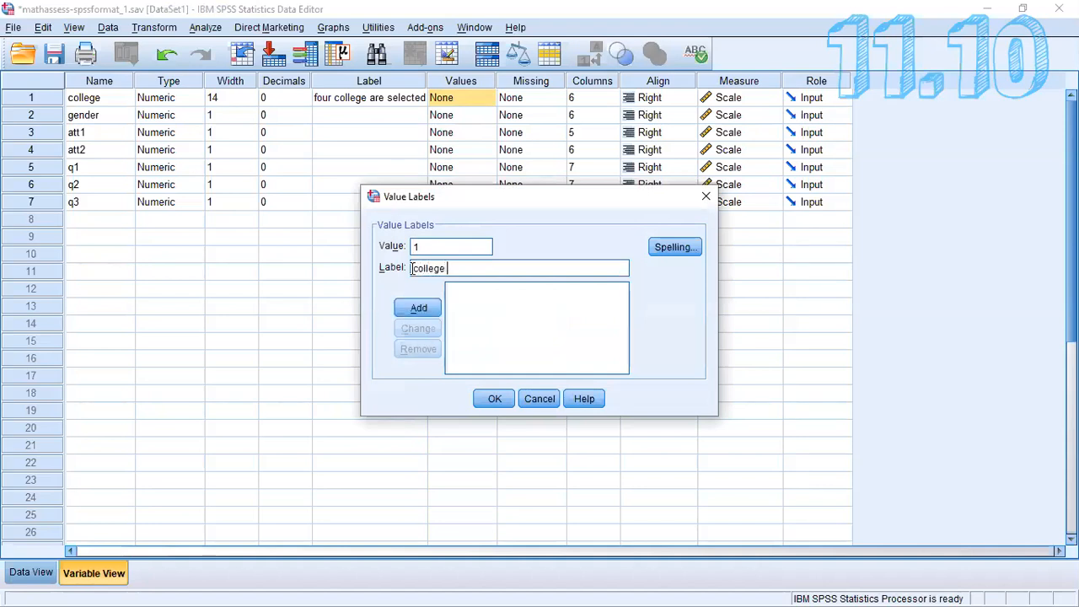
pyautogui.press('BackSpace')
pyautogui.press('BackSpace')
pyautogui.press('BackSpace')
pyautogui.press('BackSpace')
pyautogui.press('BackSpace')
pyautogui.press('BackSpace')
pyautogui.press('BackSpace')
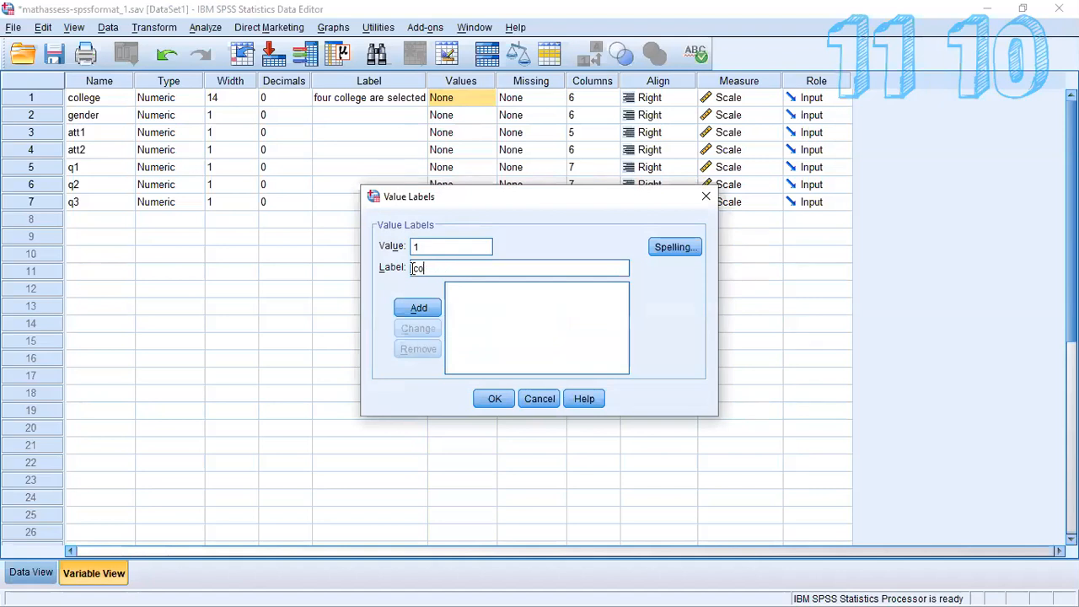
pyautogui.write('a')
pyautogui.press('BackSpace')
pyautogui.write('A-college')
pyautogui.click(419, 309)
# Add the value label "B-college" for value 2 of the college variable.
pyautogui.write('2')
pyautogui.click(420, 267)
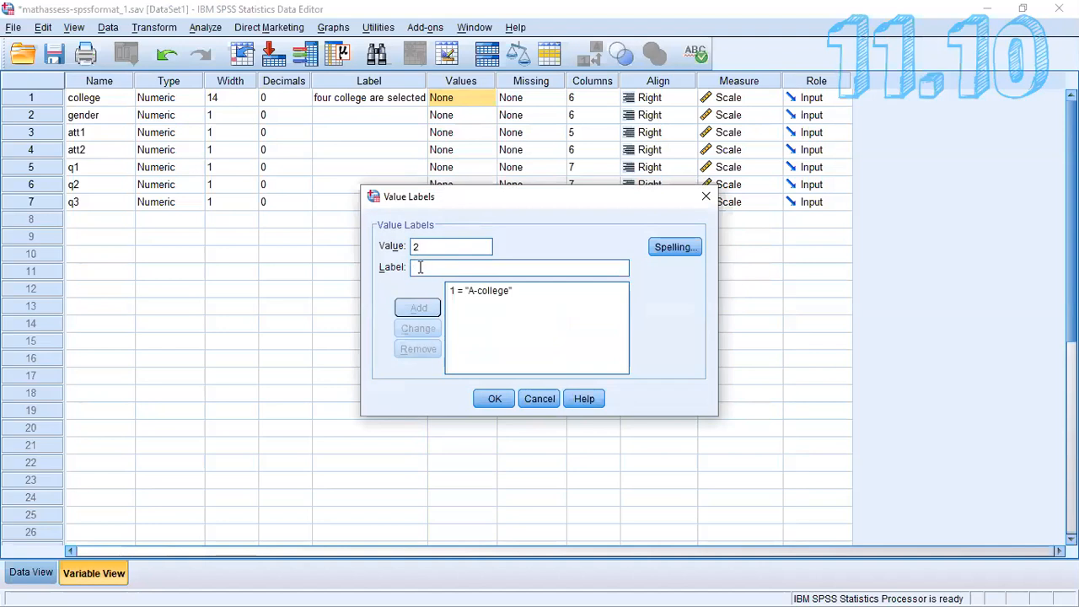
pyautogui.write('B')
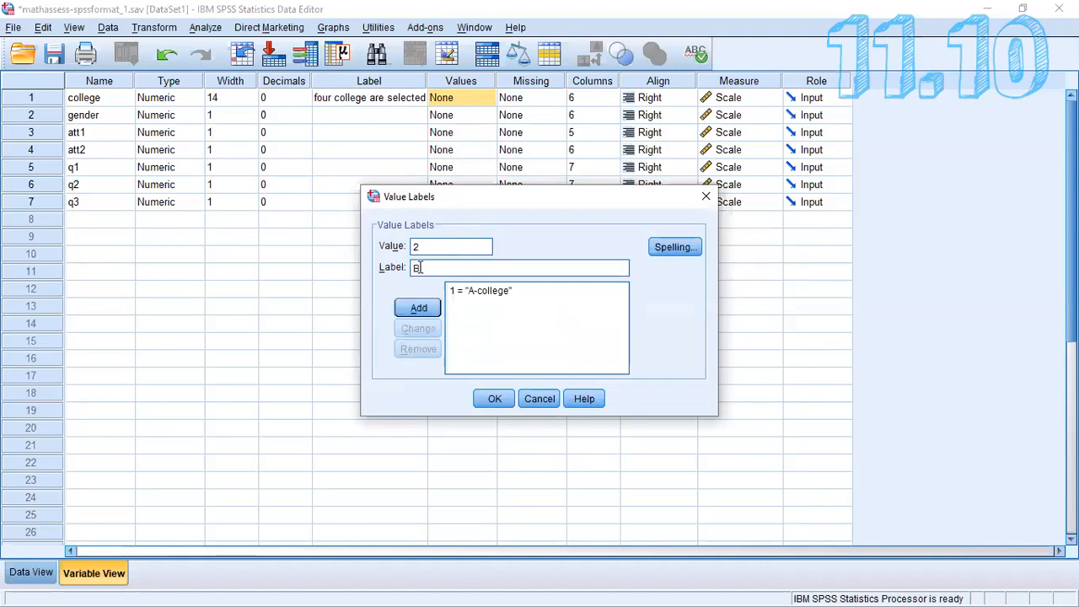
pyautogui.write('-college')
pyautogui.click(417, 311)
# Add the value label "C-college" for value 3 of the college variable.
pyautogui.write('3')
pyautogui.click(429, 269)
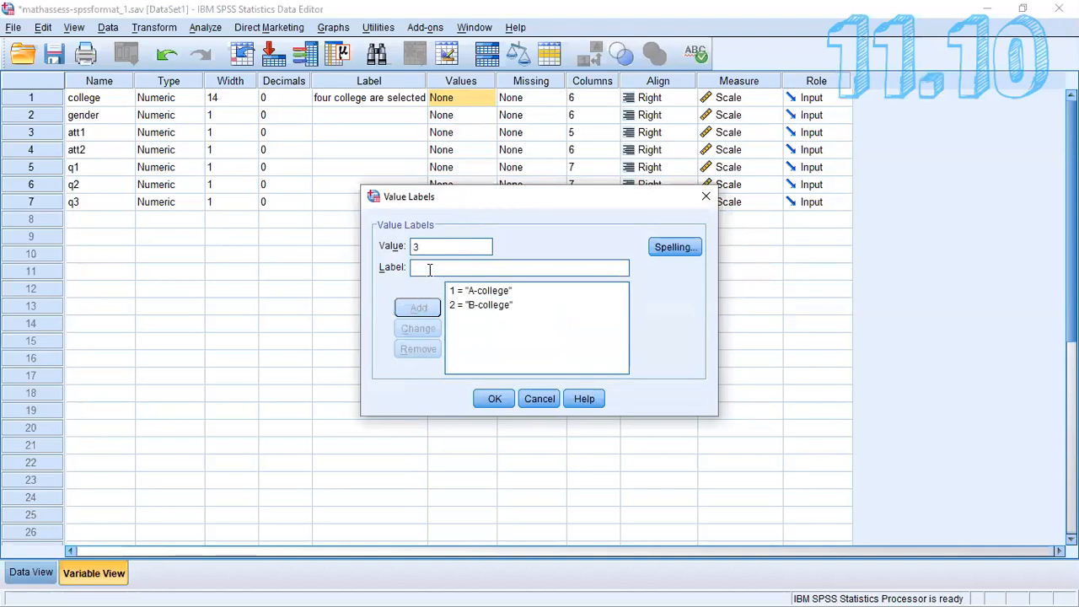
pyautogui.write('C-coll')
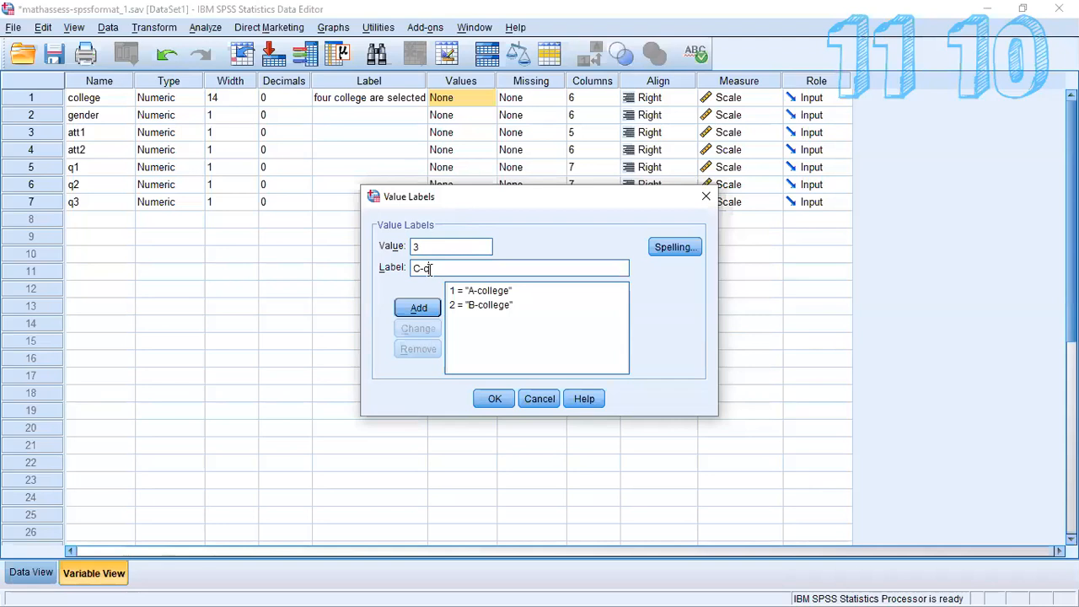
pyautogui.write('ege')
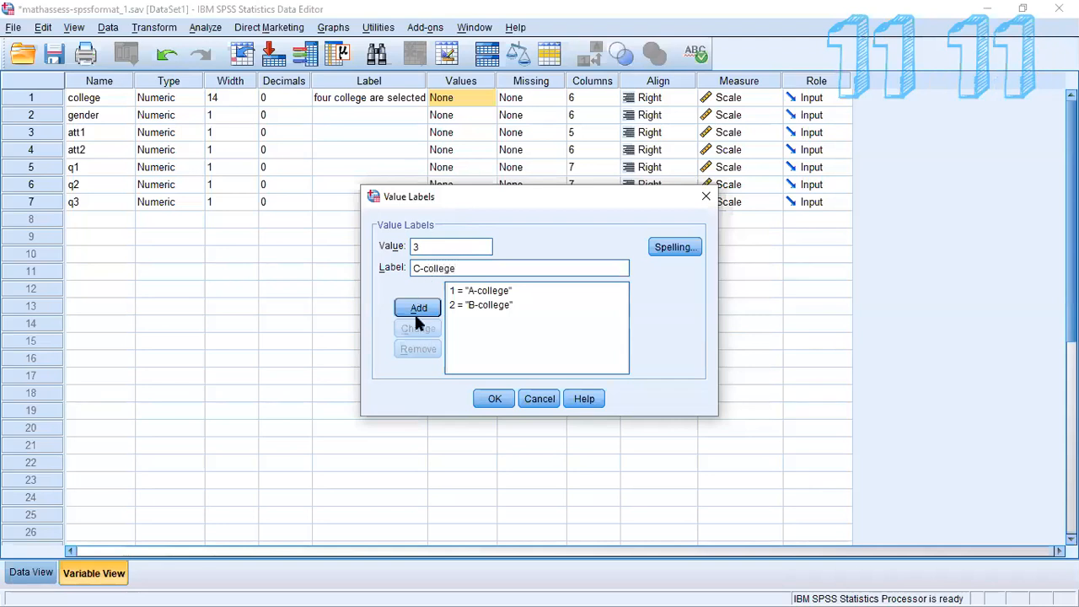
pyautogui.click(416, 308)
# Add the value label "D-college" for value 4 and apply the college variable's value labels.
pyautogui.write('4')
pyautogui.click(424, 269)
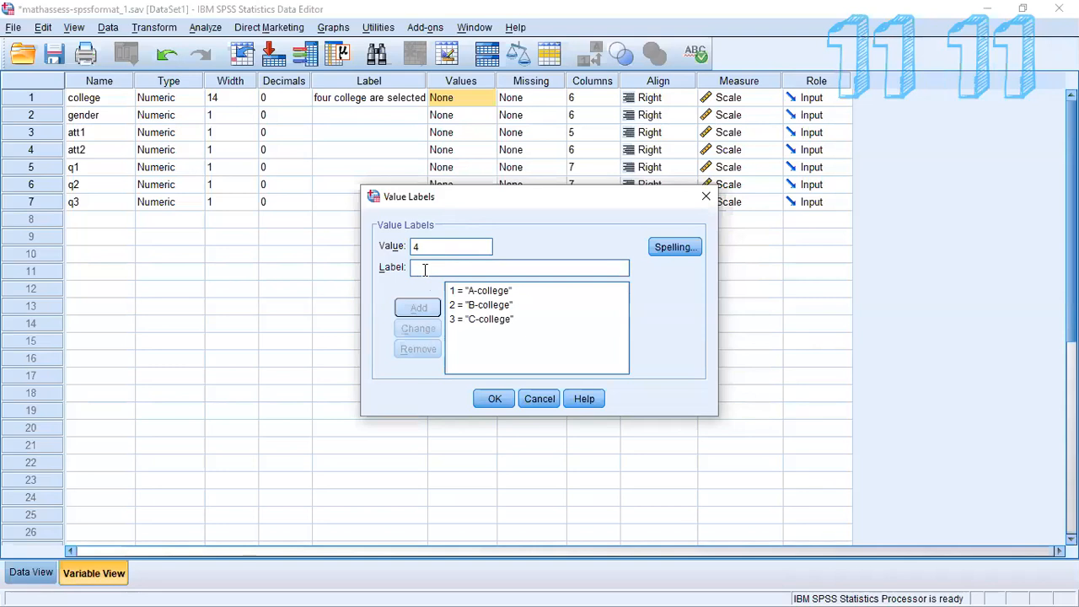
pyautogui.write('D-college')
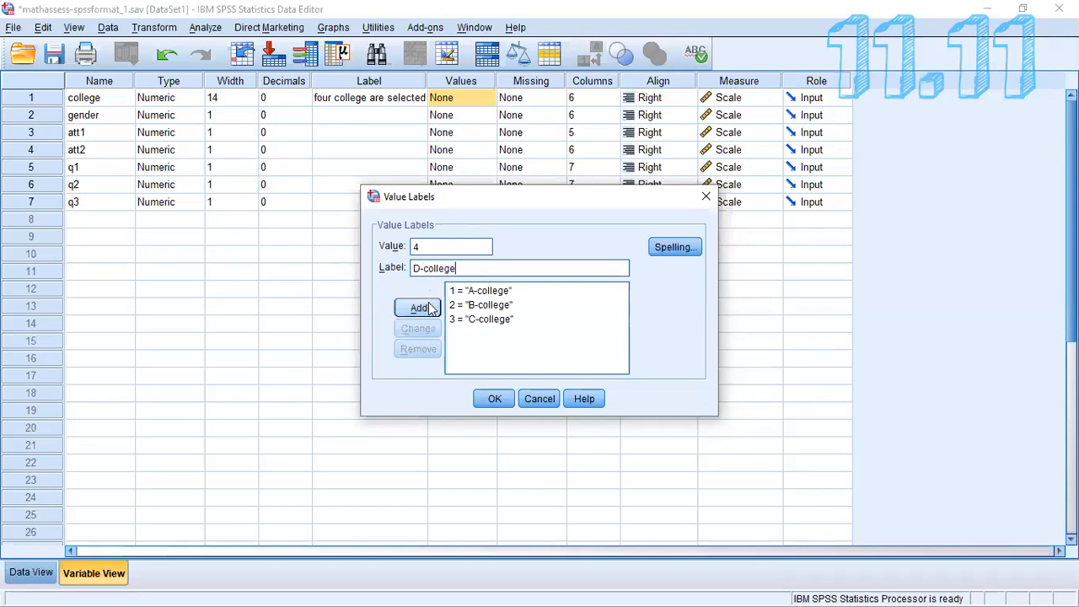
pyautogui.click(430, 308)
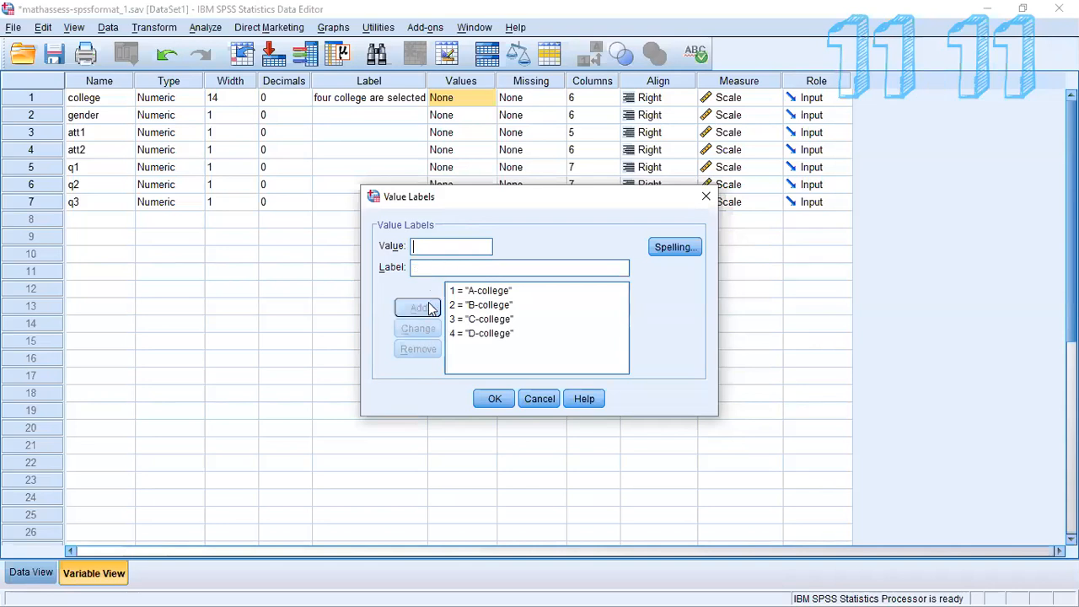
pyautogui.click(495, 399)
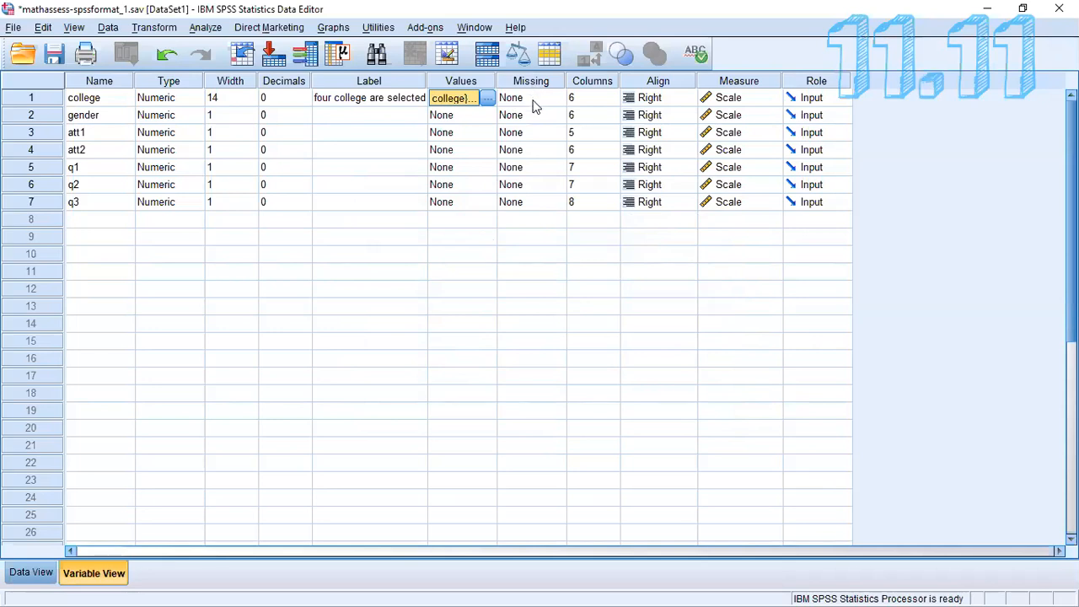
# Check the data sheet's college column for empty entries and return to the variable definitions.
pyautogui.click(18, 578)
pyautogui.scroll(-4, 105, 371)
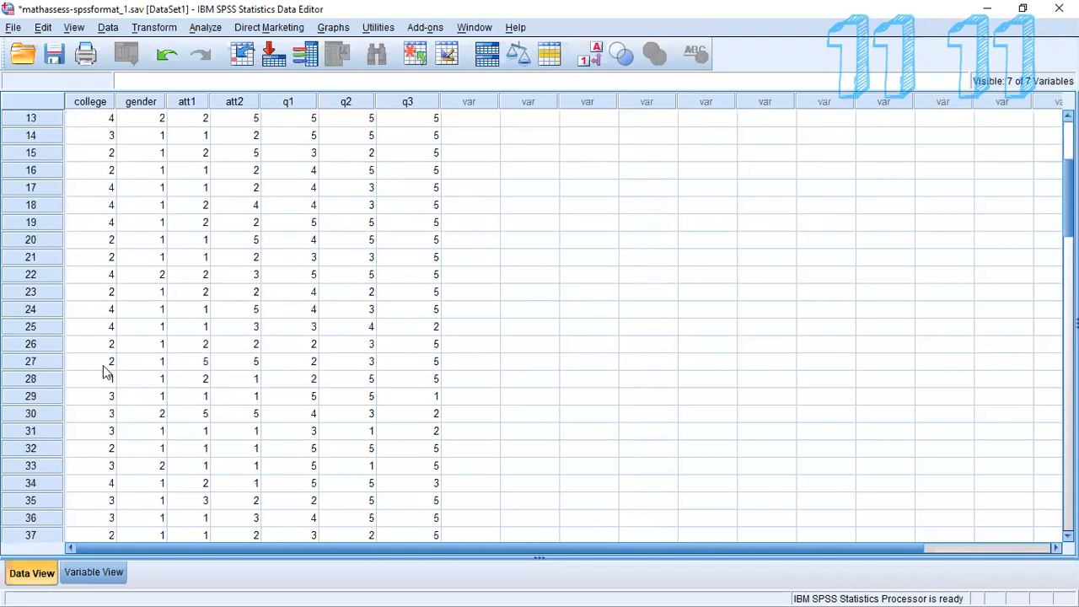
pyautogui.scroll(-7, 104, 371)
pyautogui.click(81, 576)
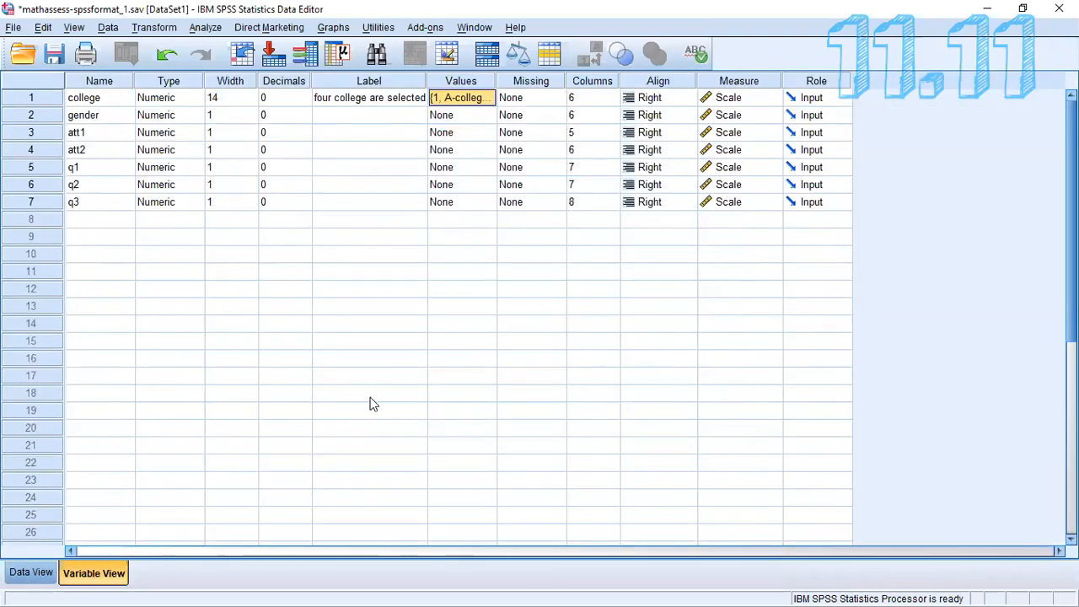
# Open the missing values settings of the college variable and accept "No missing values".
pyautogui.click(548, 97)
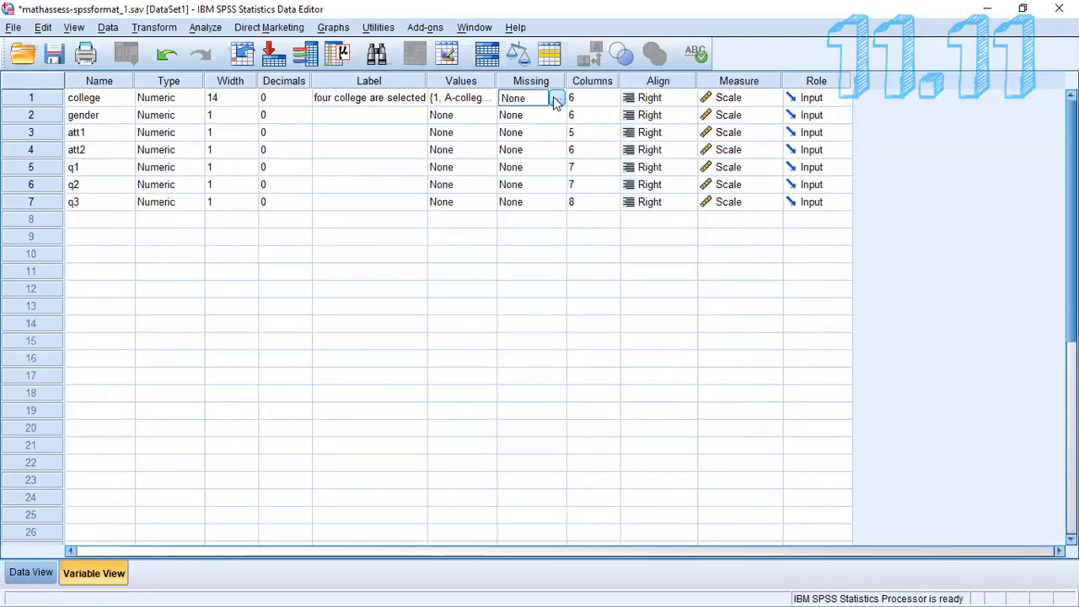
pyautogui.click(556, 99)
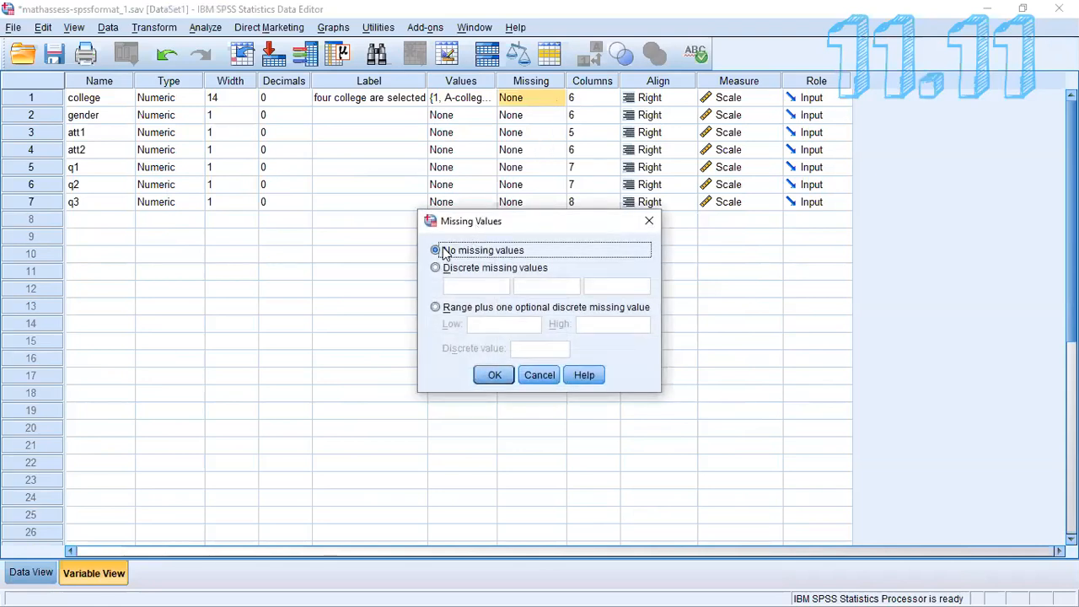
pyautogui.click(497, 377)
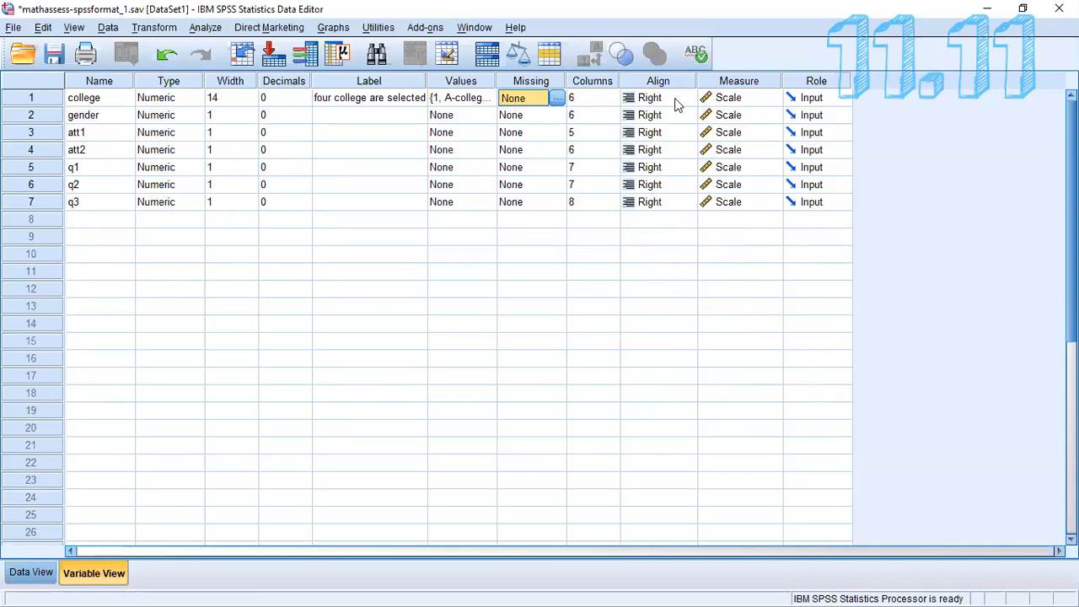
# Set the college variable's measurement level to Nominal and keep its role as Input.
pyautogui.click(756, 100)
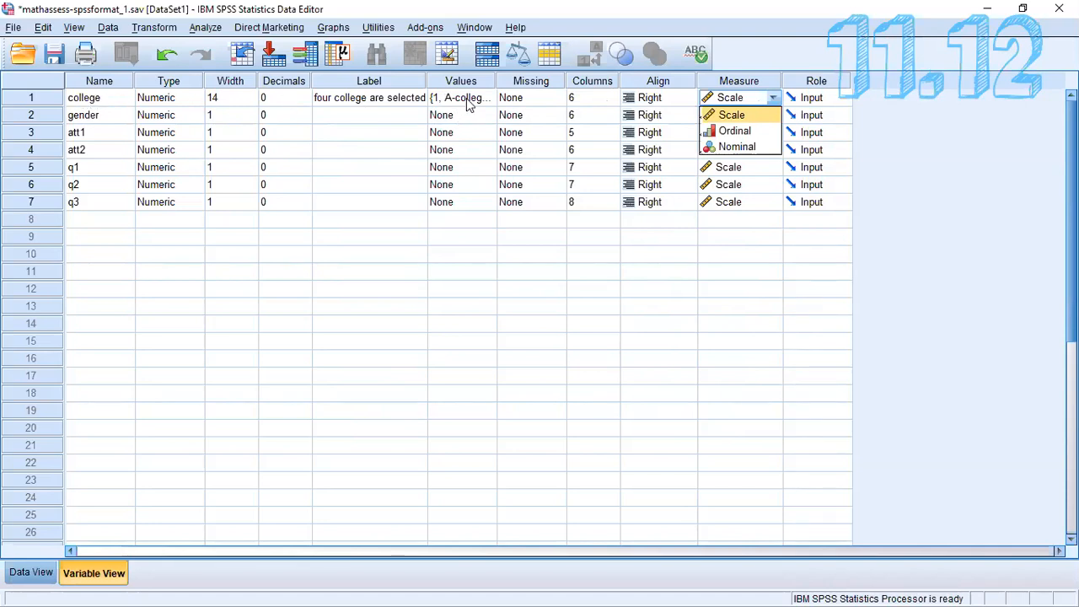
pyautogui.click(723, 148)
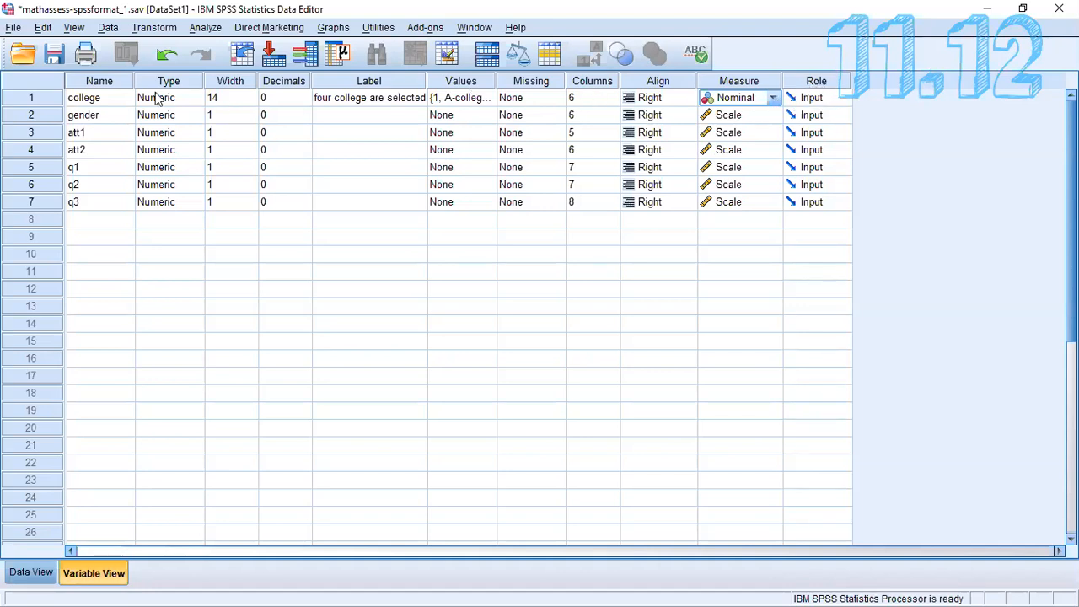
pyautogui.click(816, 99)
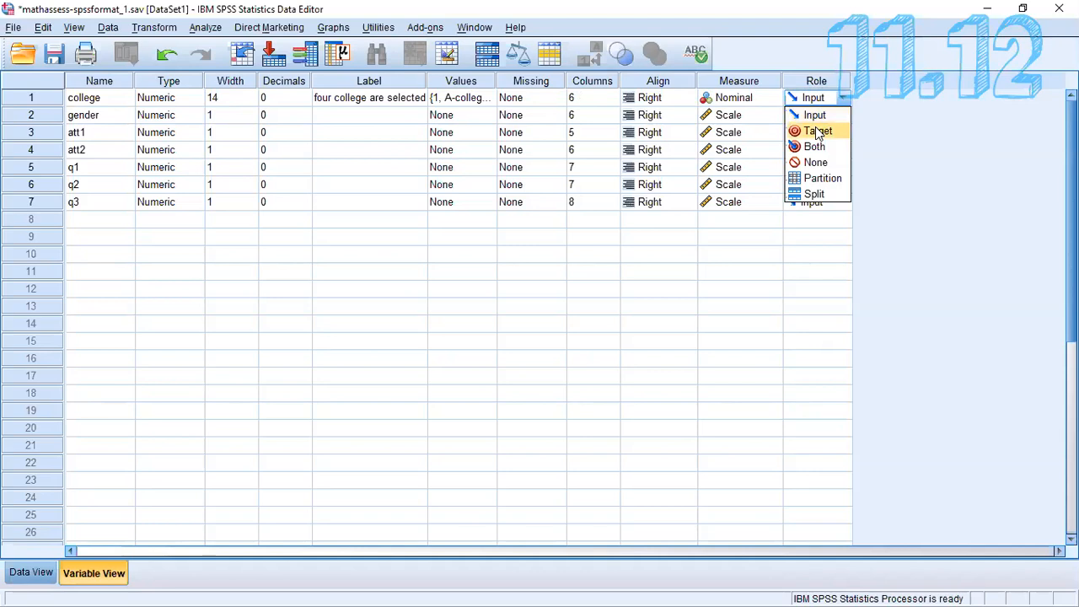
pyautogui.click(830, 99)
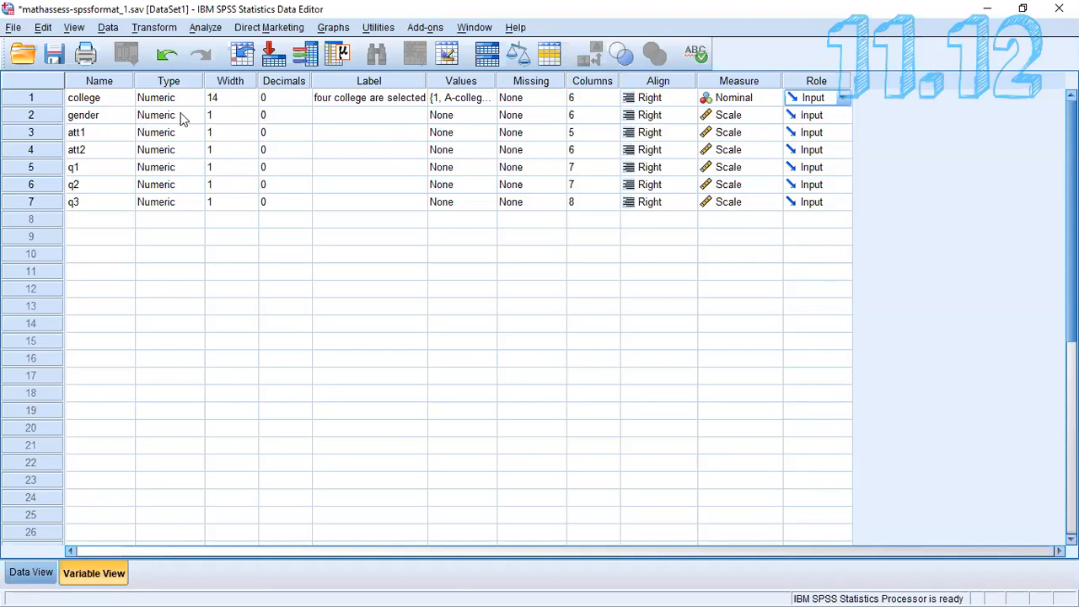
# Examine the gender codes in the data sheet and return to the variable definitions.
pyautogui.click(30, 574)
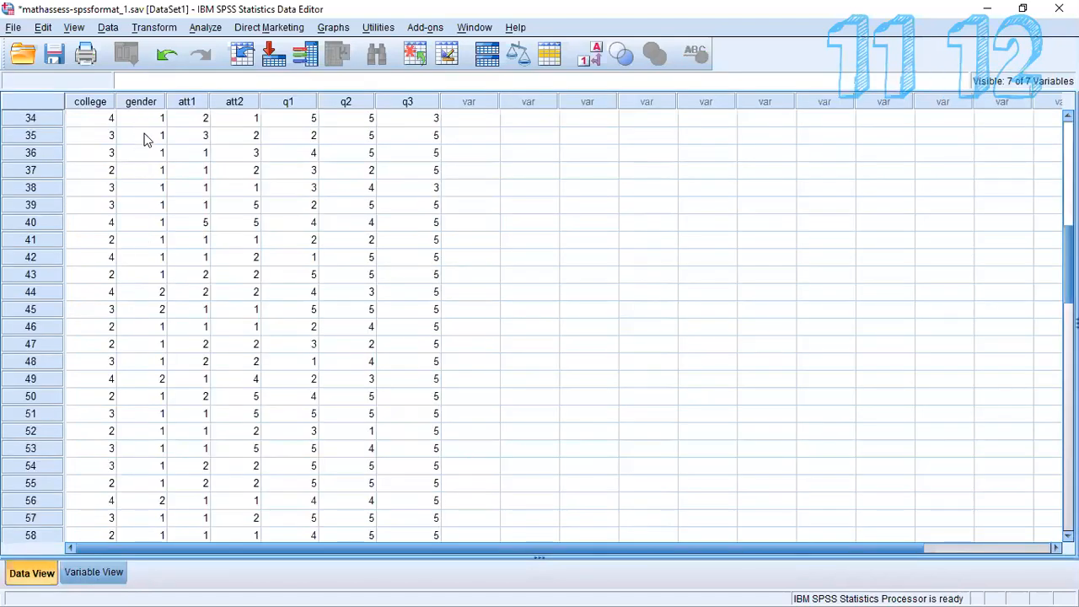
pyautogui.scroll(-3, 152, 453)
pyautogui.scroll(-9, 152, 452)
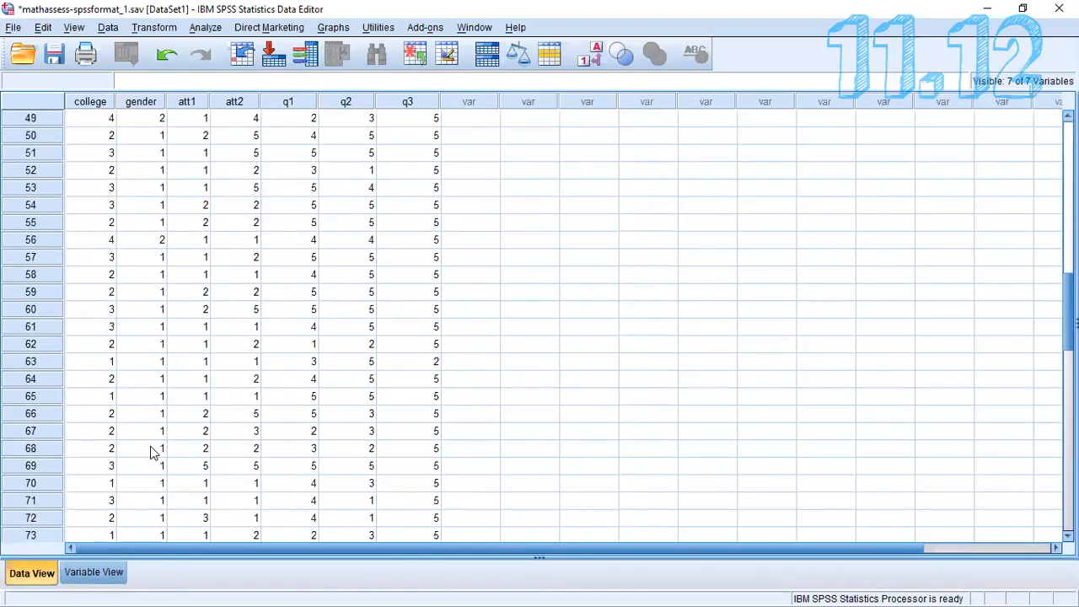
pyautogui.scroll(12, 152, 453)
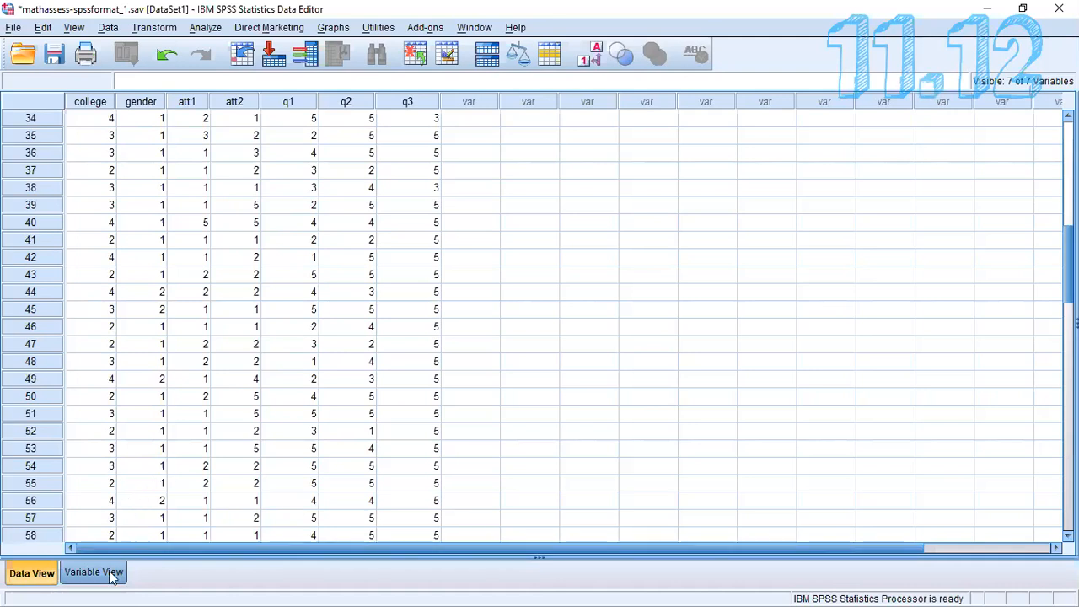
pyautogui.hotkey('ctrl', 't')
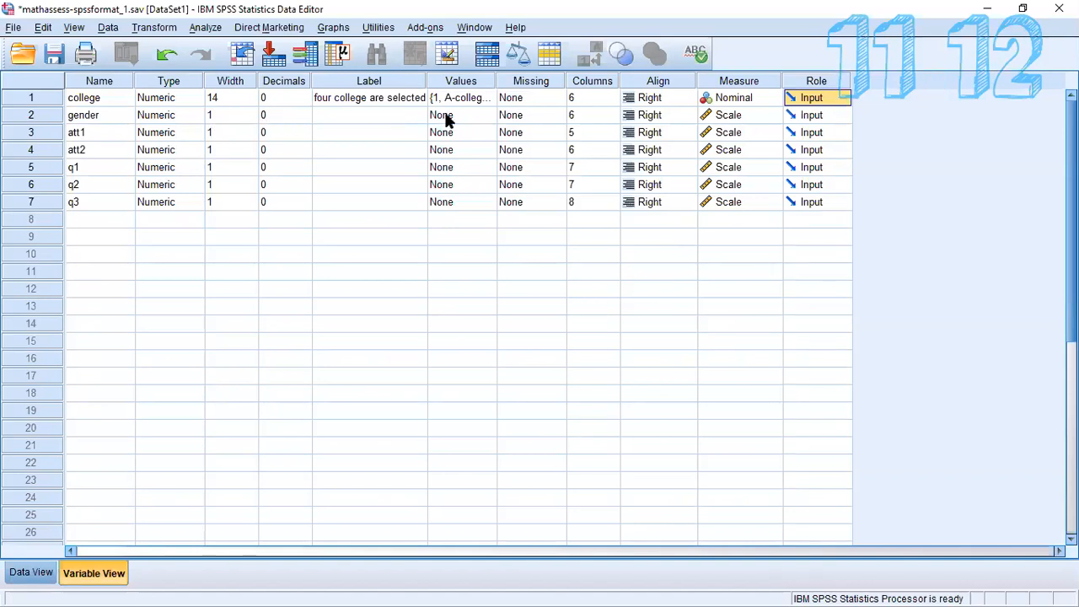
# Give the gender variable the label "male and female".
pyautogui.click(393, 115)
pyautogui.click(393, 113)
pyautogui.write('male  and female')
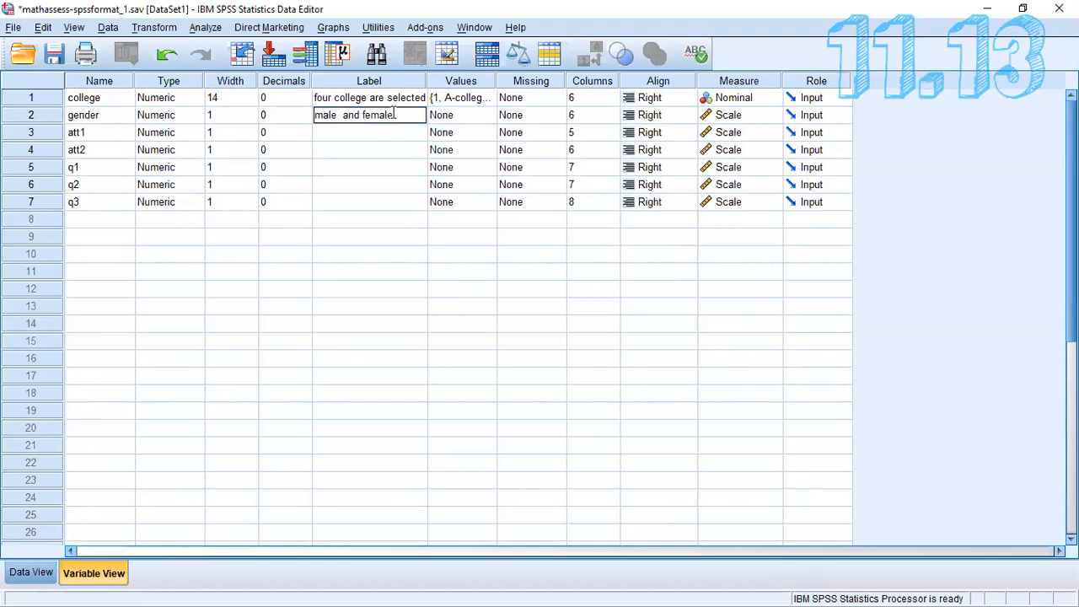
# Define the gender value labels 1 = "male" and 2 = "female", and set the variable's measurement level to Nominal.
pyautogui.click(479, 115)
pyautogui.click(487, 115)
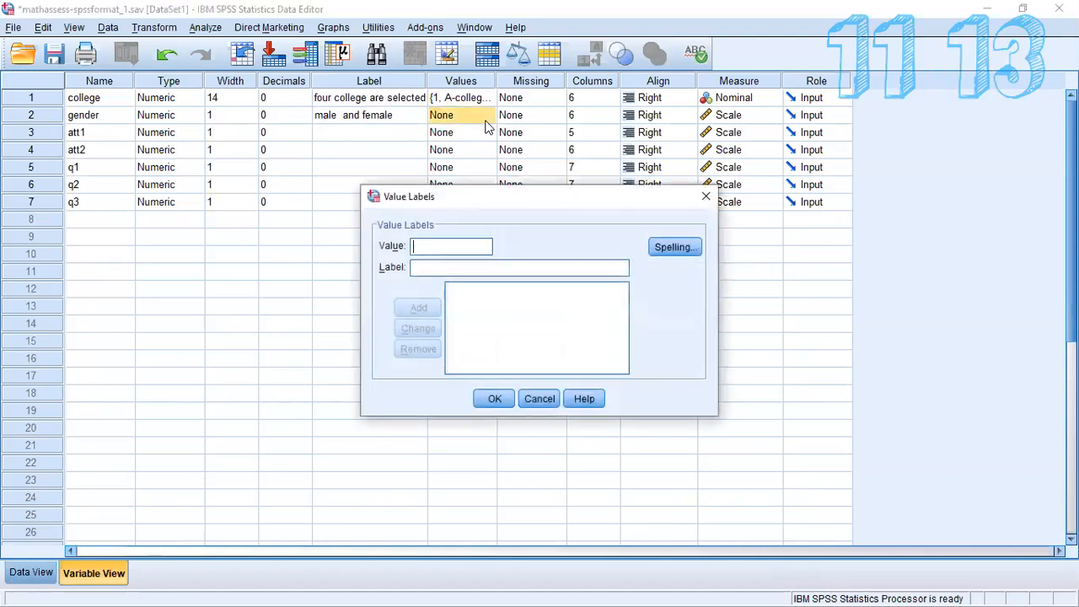
pyautogui.write('1')
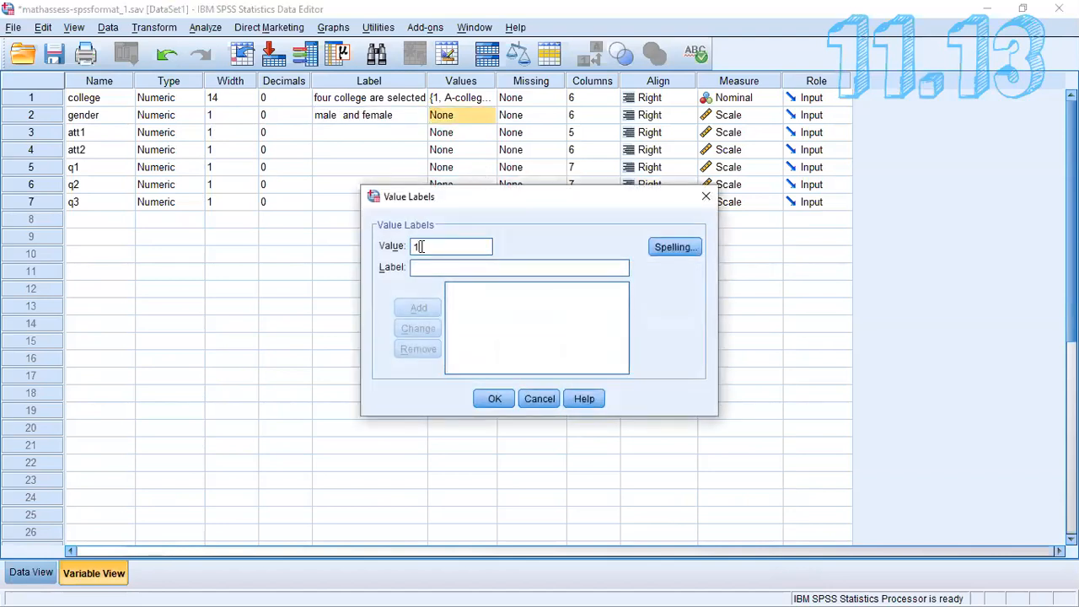
pyautogui.click(421, 260)
pyautogui.write('male')
pyautogui.click(419, 308)
pyautogui.write('2')
pyautogui.click(423, 268)
pyautogui.write('female')
pyautogui.click(408, 307)
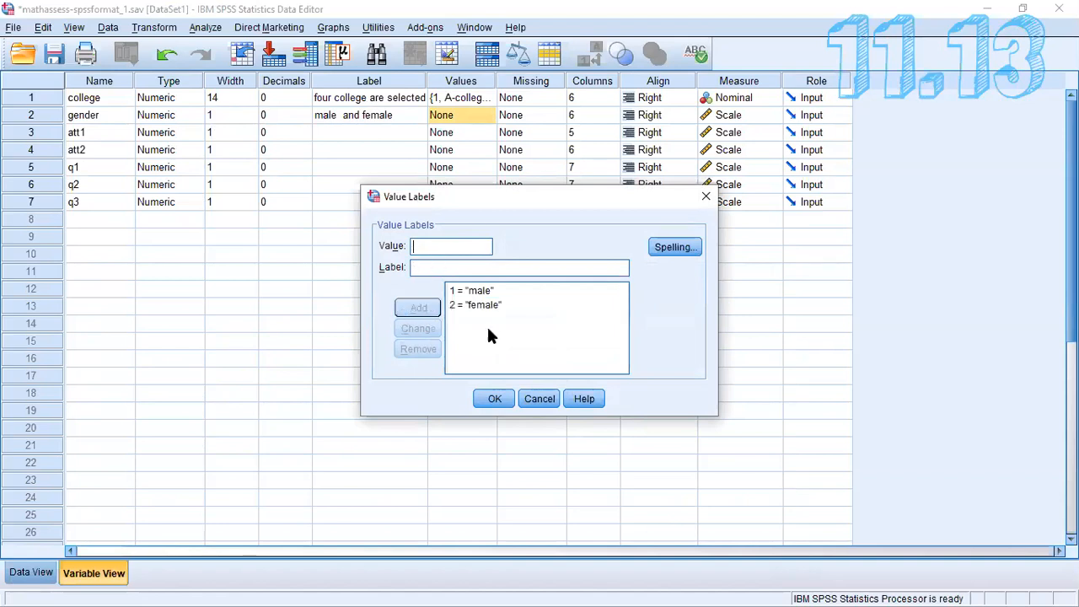
pyautogui.click(495, 399)
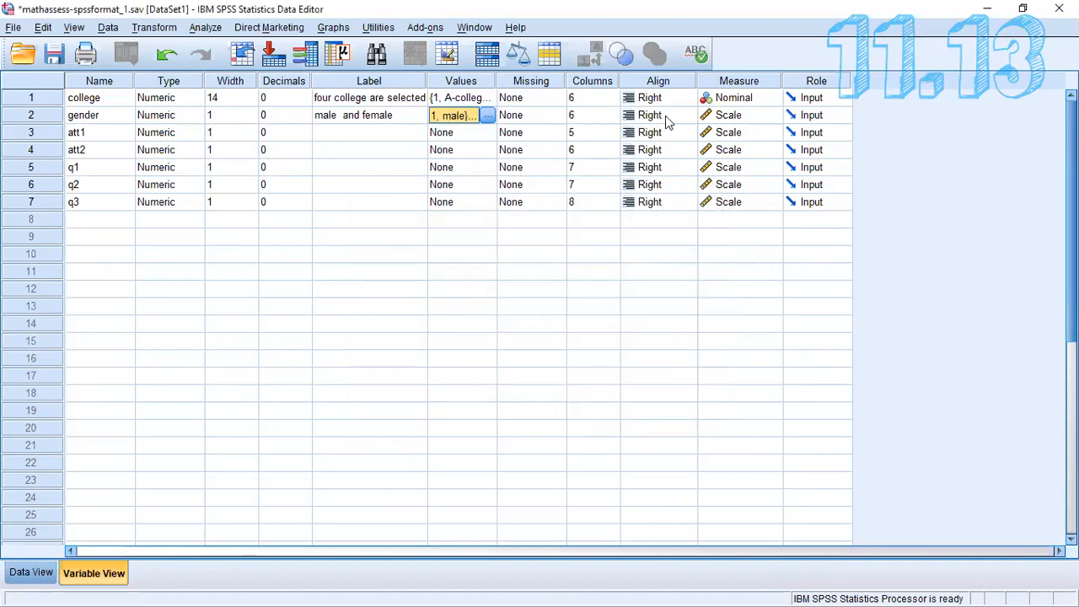
pyautogui.click(756, 116)
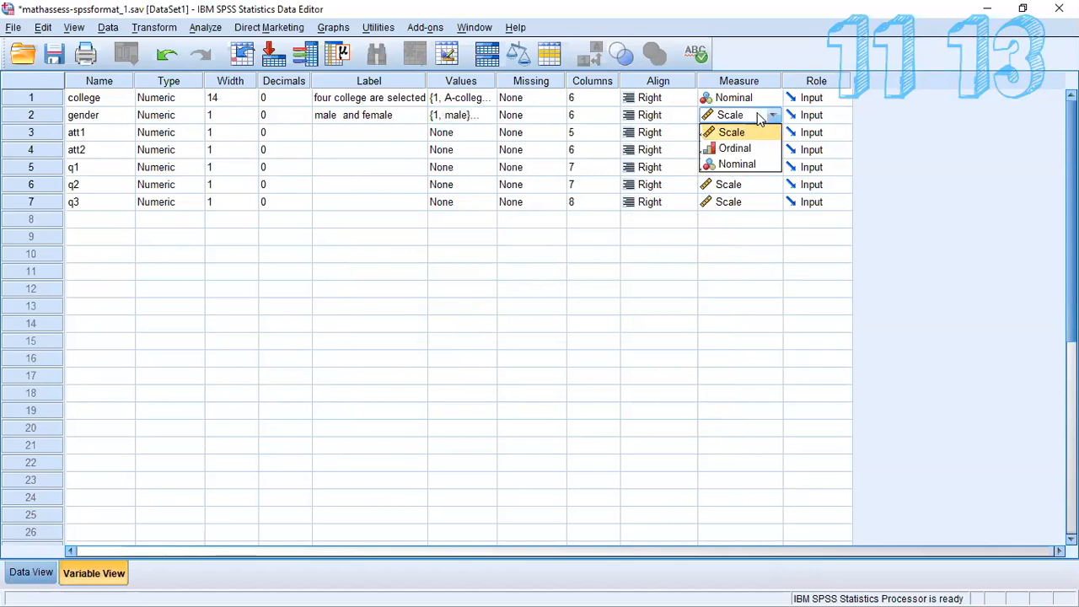
pyautogui.click(744, 165)
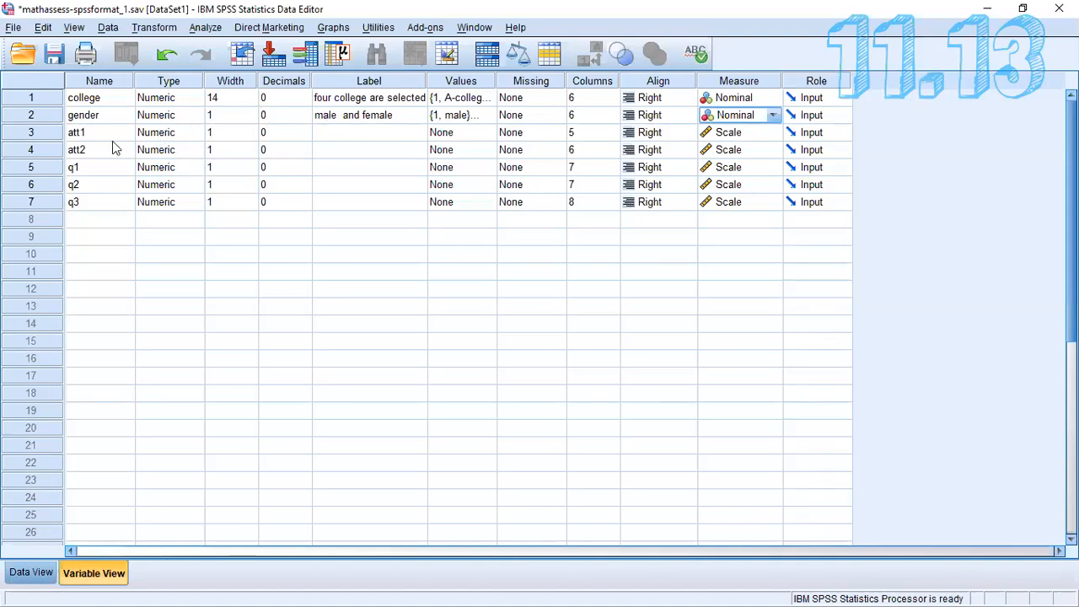
# Examine the att1 codes through all cases in the data sheet and return to the variable definitions.
pyautogui.click(46, 560)
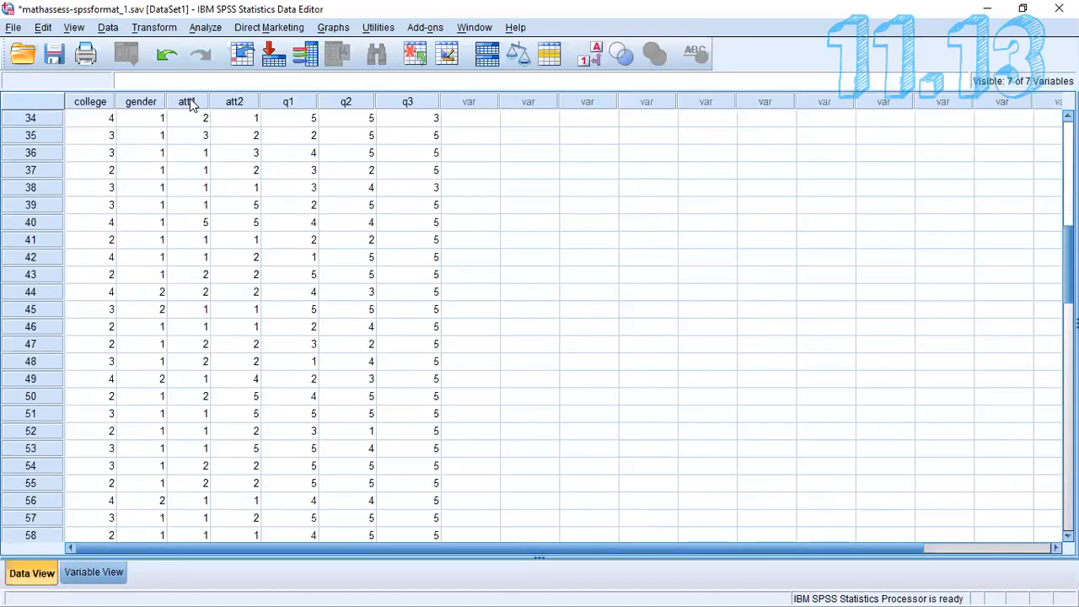
pyautogui.click(187, 102)
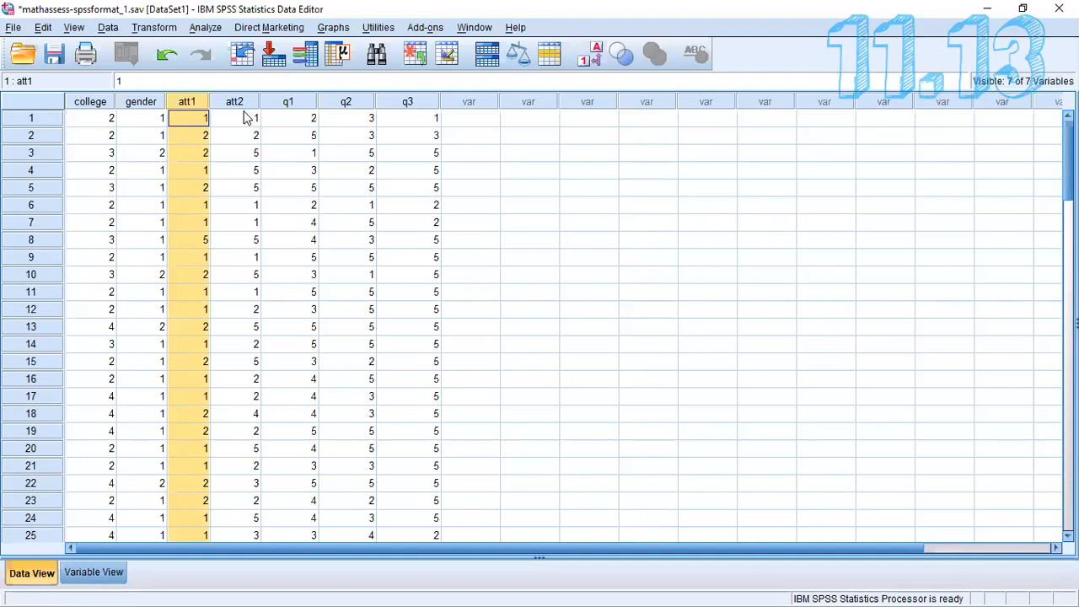
pyautogui.scroll(-10, 228, 198)
pyautogui.scroll(-13, 228, 211)
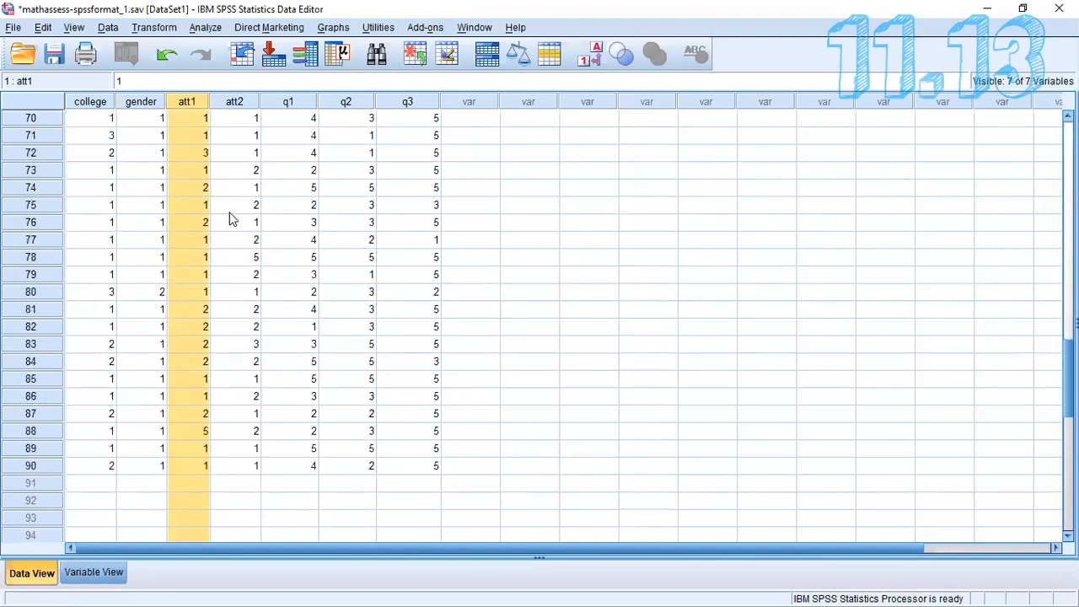
pyautogui.scroll(20, 233, 220)
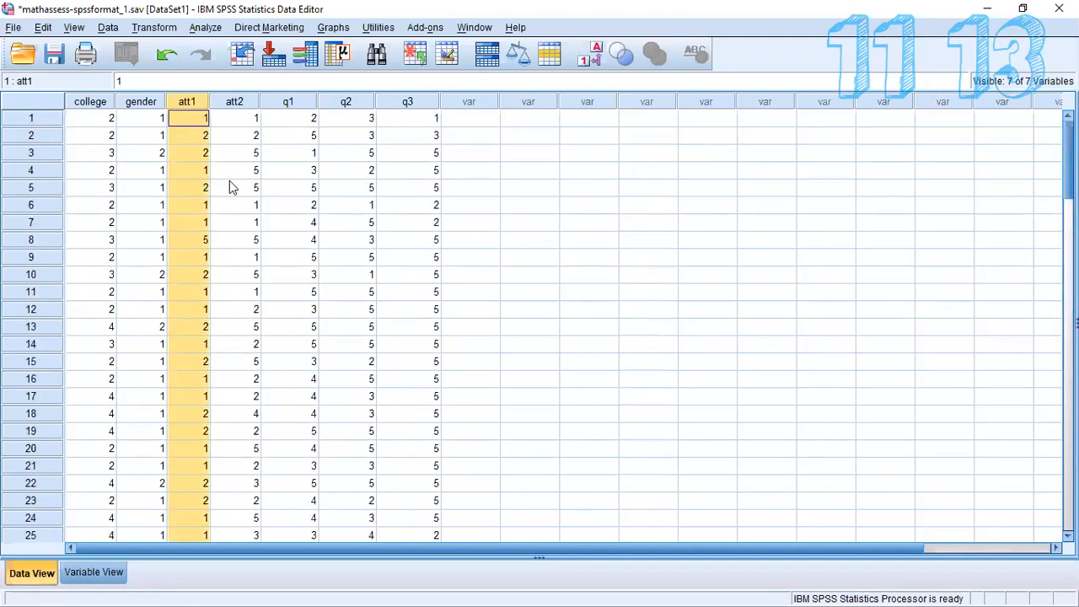
pyautogui.click(94, 573)
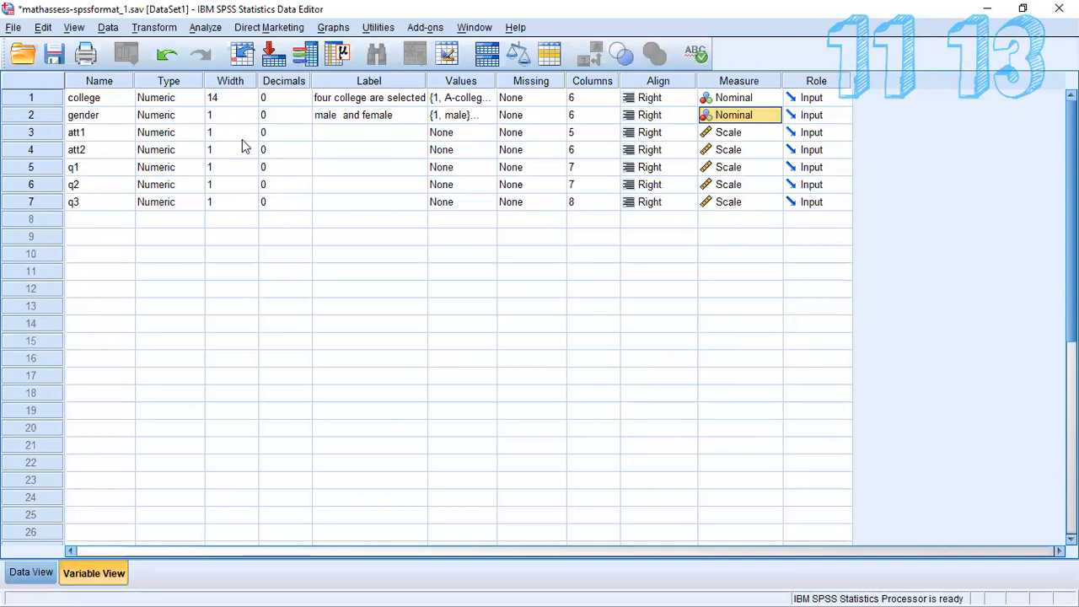
# Leave att1's label empty and add the value label 1 = "disagerr" to the variable.
pyautogui.click(326, 134)
pyautogui.click(327, 132)
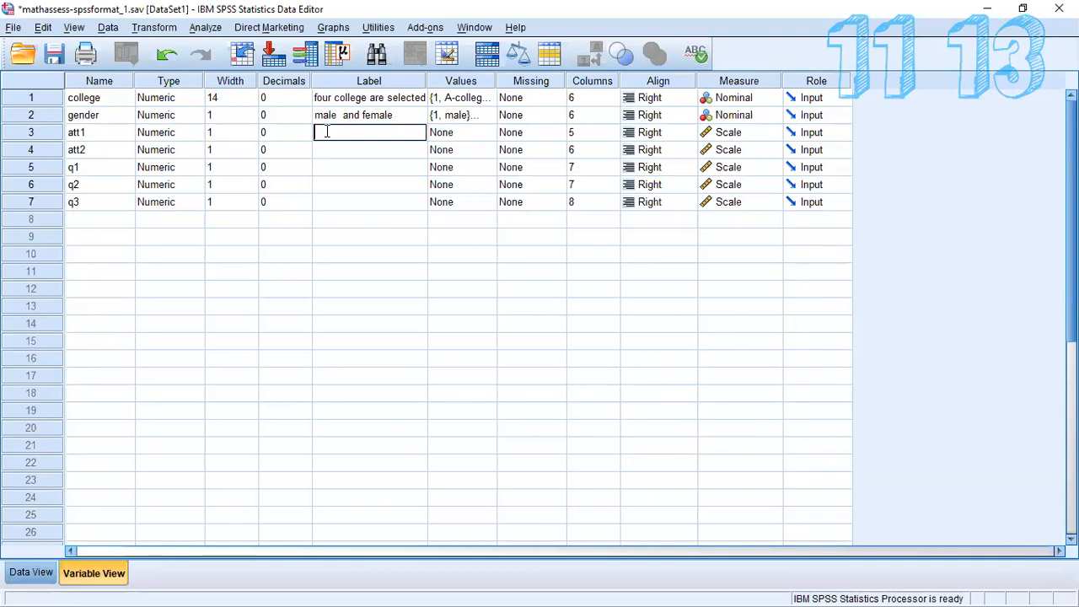
pyautogui.click(446, 135)
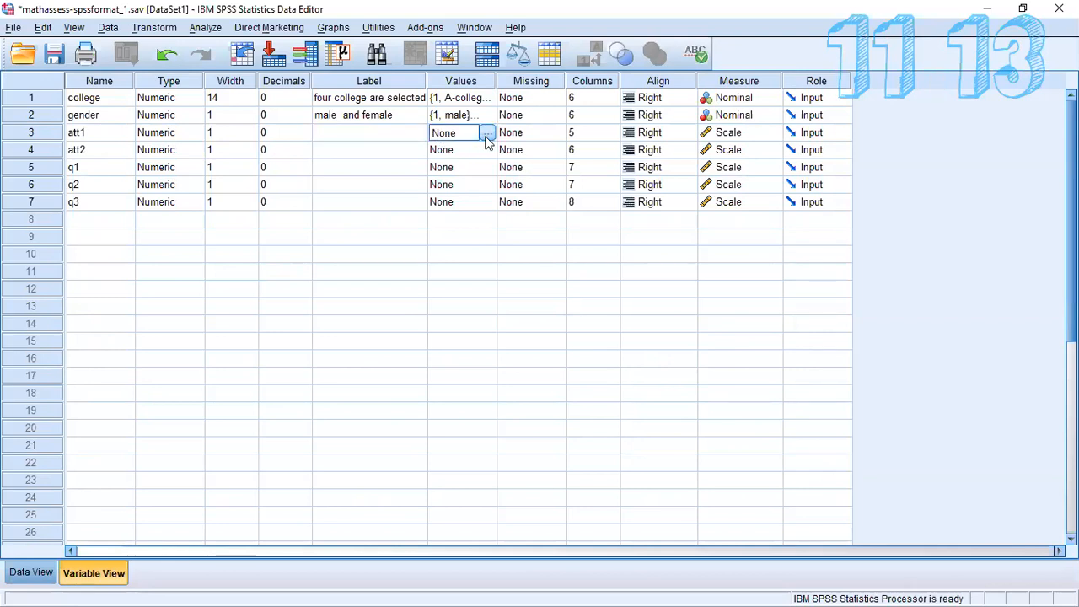
pyautogui.click(487, 135)
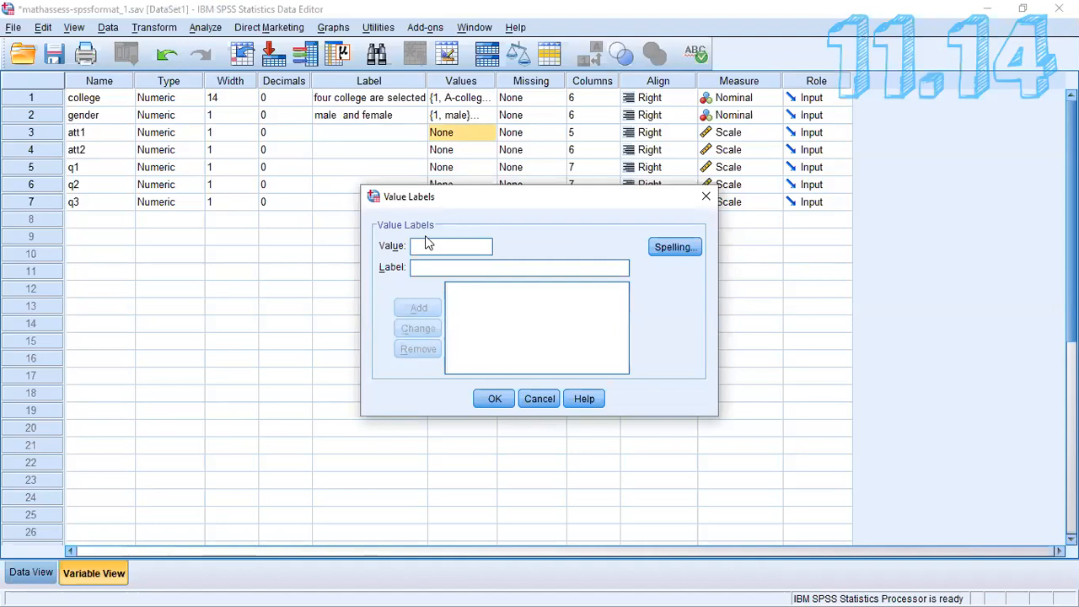
pyautogui.write('a')
pyautogui.press('BackSpace')
pyautogui.write('d')
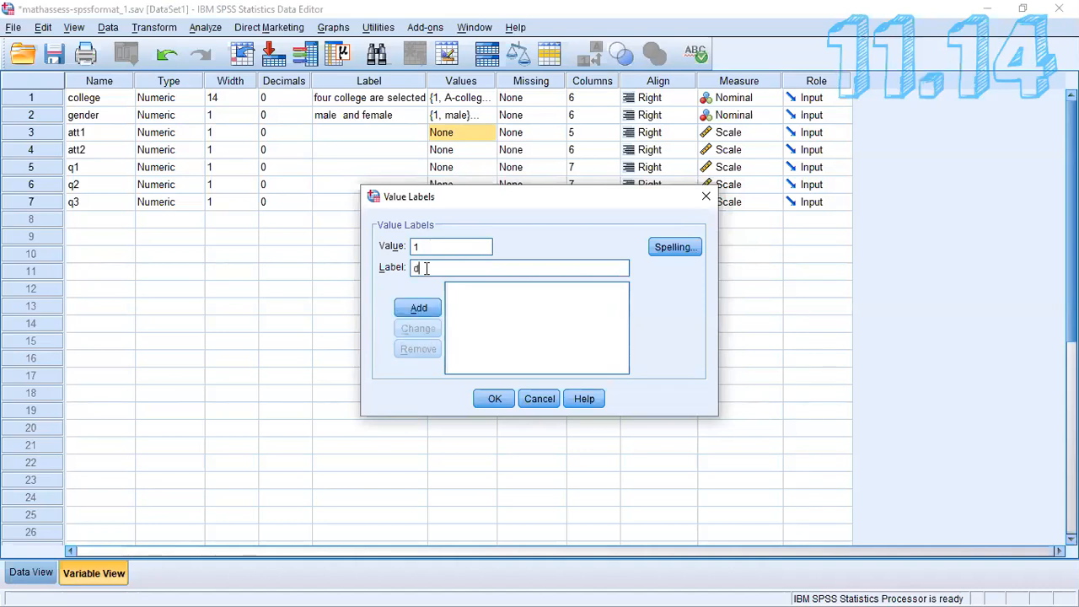
pyautogui.write('iss')
pyautogui.write('gerr')
pyautogui.click(421, 307)
# Add 2 = "strongly disagree" and 3 = "undecided" to the value labels of att1.
pyautogui.write('2')
pyautogui.click(427, 268)
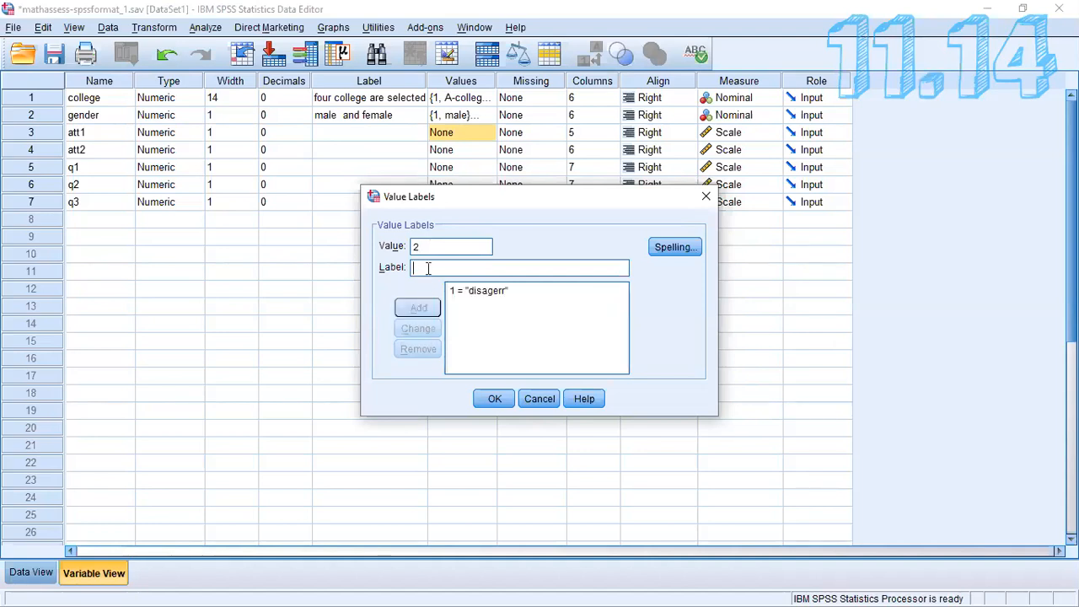
pyautogui.write('strongly disagre')
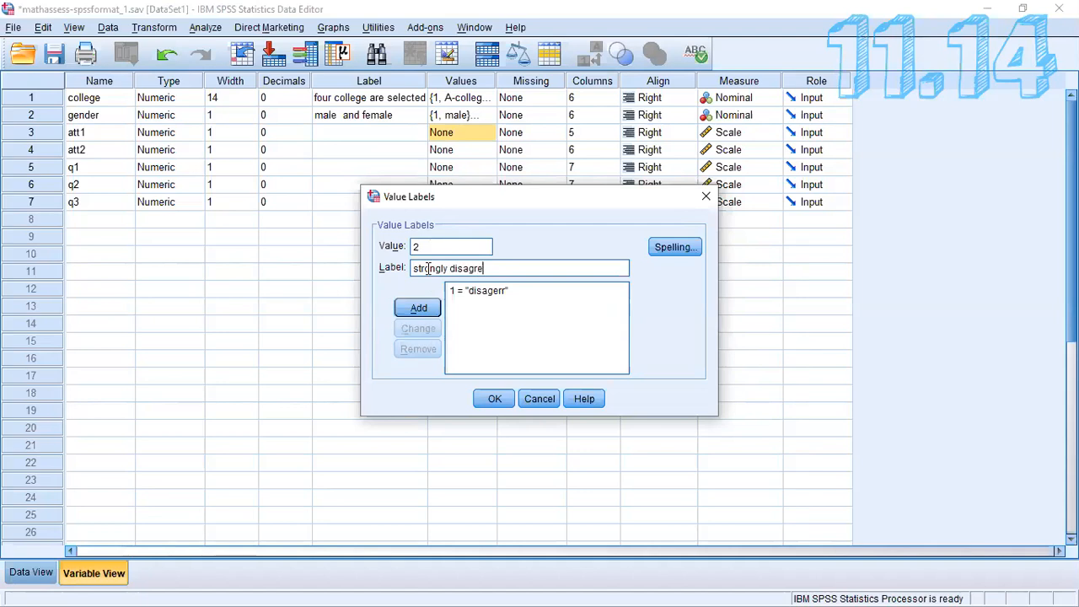
pyautogui.write('e')
pyautogui.click(406, 307)
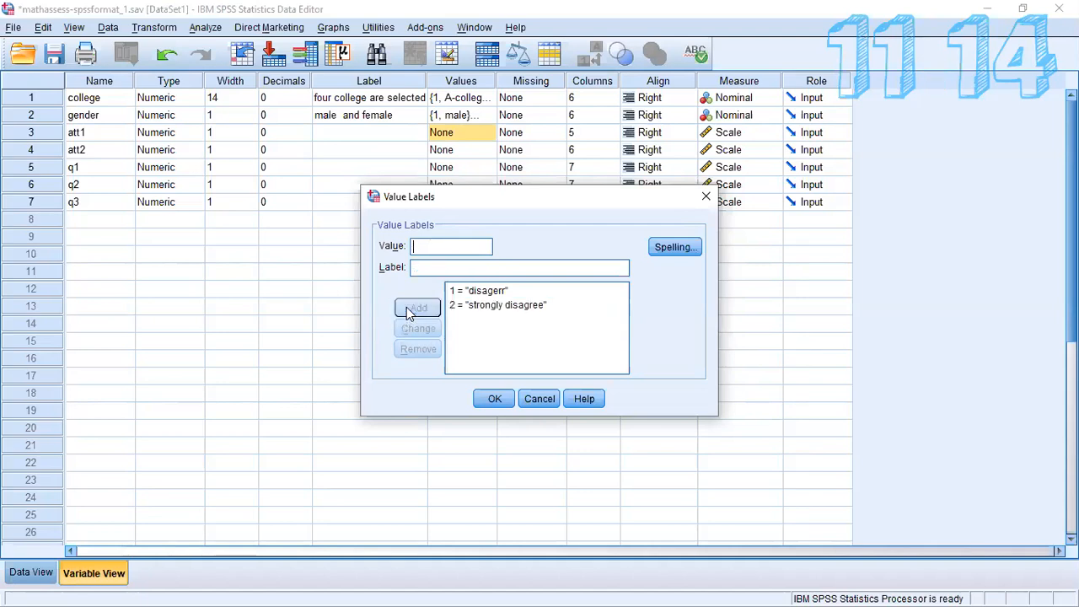
pyautogui.write('3')
pyautogui.click(426, 267)
pyautogui.write('undecided')
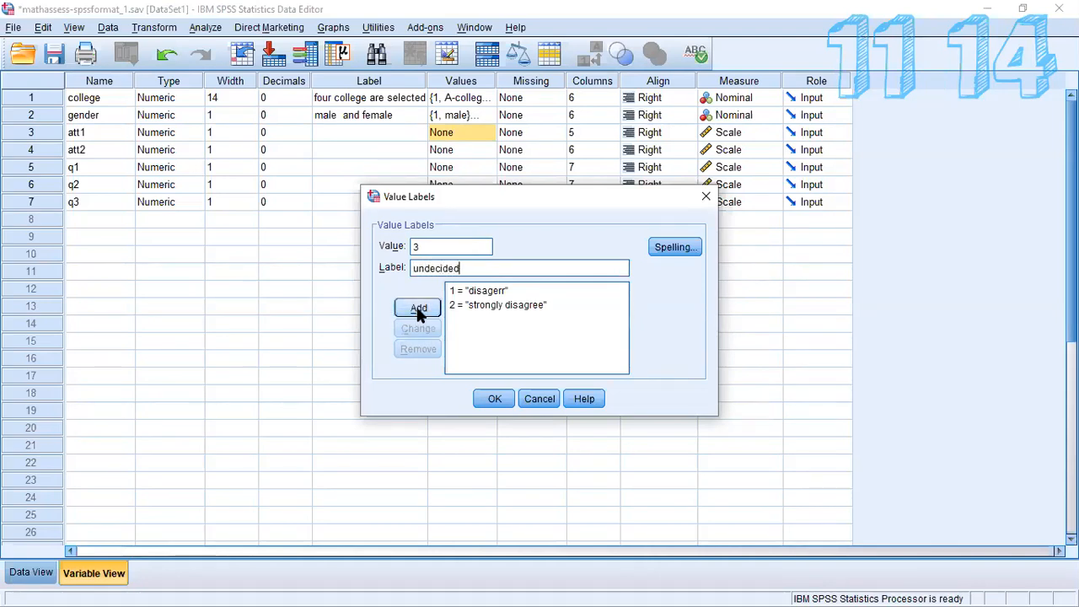
pyautogui.click(417, 308)
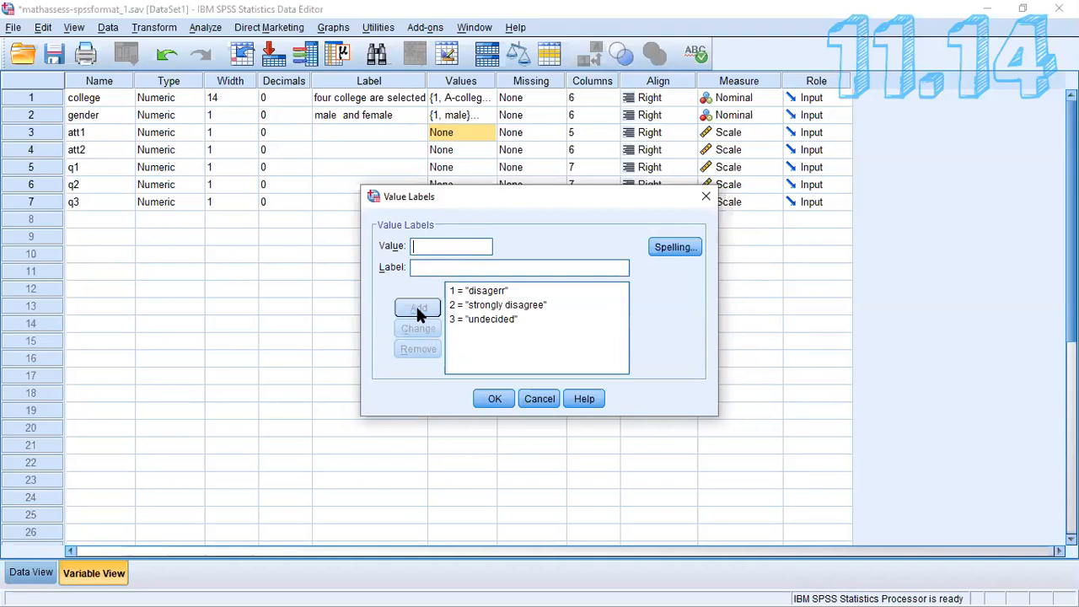
# Add 4 = "agree" and 5 = "strongly agree" to the value labels of att1.
pyautogui.write('4')
pyautogui.write('agree')
pyautogui.click(430, 311)
pyautogui.click(421, 267)
pyautogui.write('strongly')
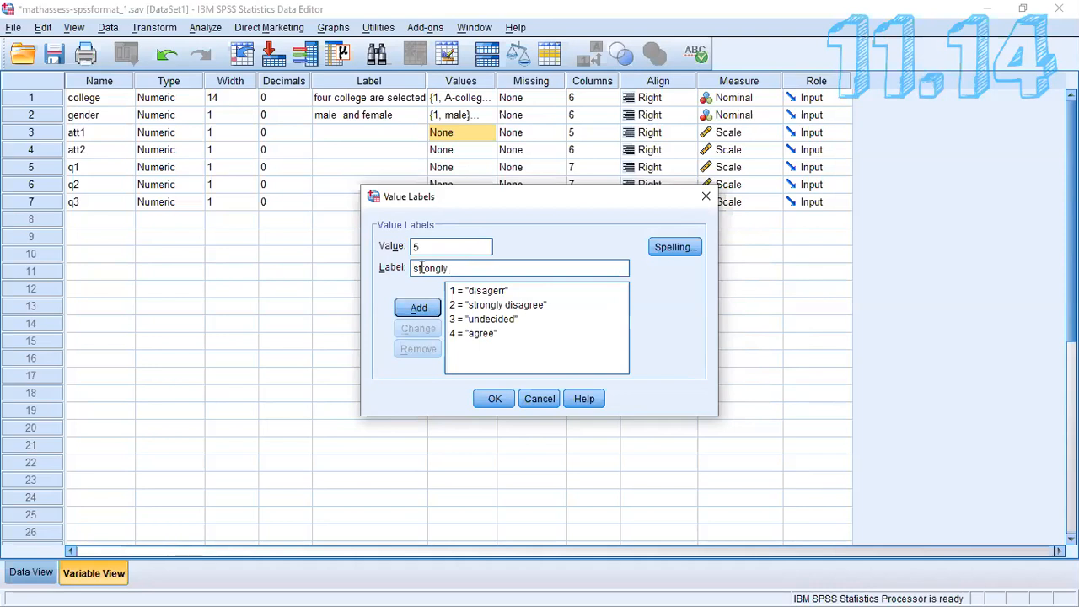
pyautogui.write(' agree')
pyautogui.click(405, 307)
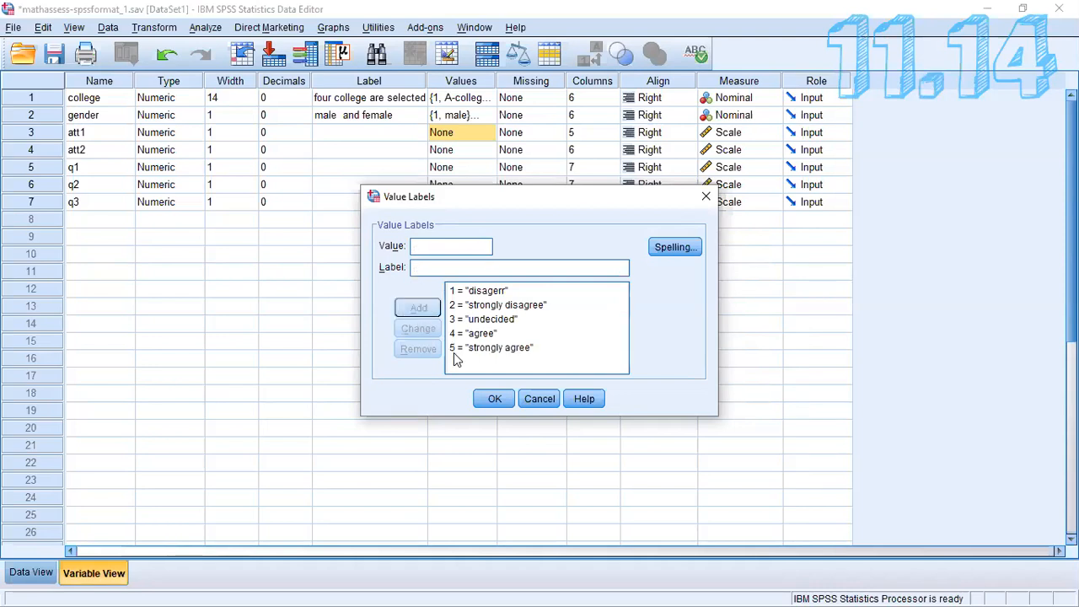
# Accept the att1 value labels and set the variable's measurement level to Nominal.
pyautogui.click(494, 402)
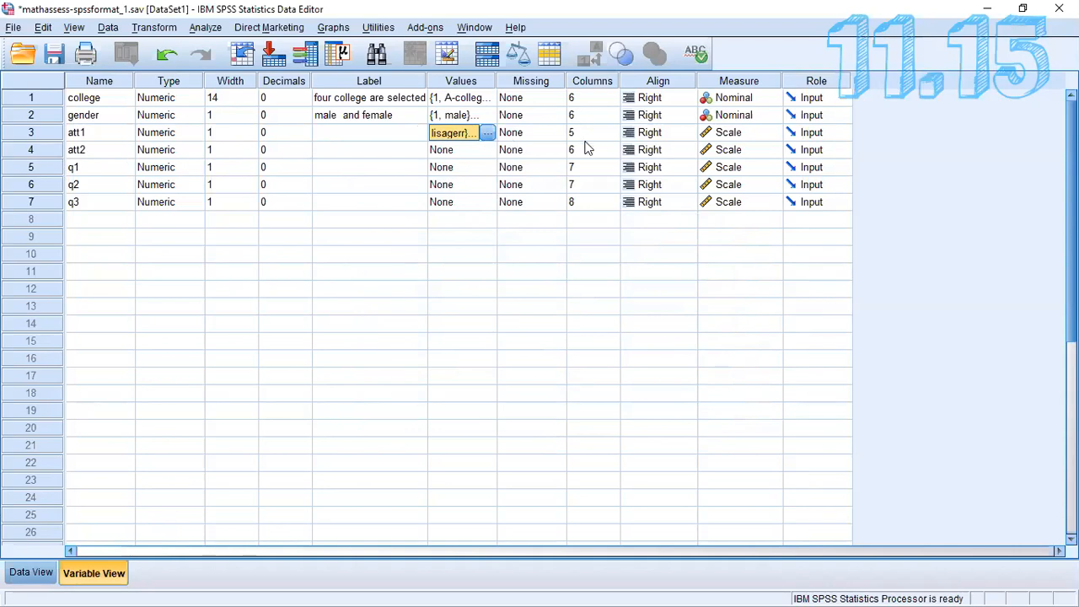
pyautogui.click(735, 134)
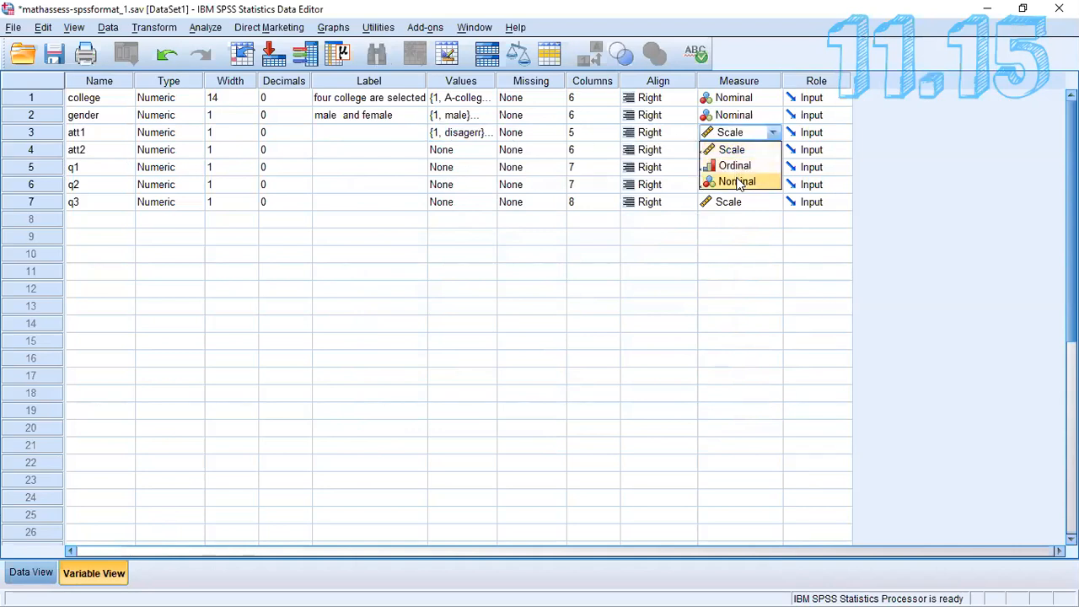
pyautogui.click(738, 182)
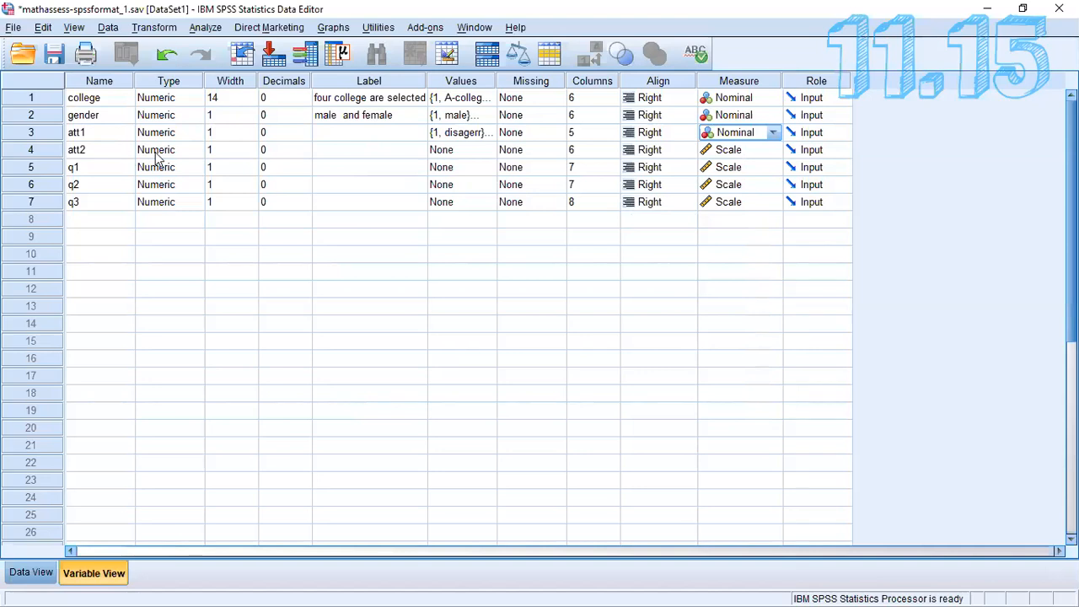
pyautogui.click(443, 150)
pyautogui.click(485, 152)
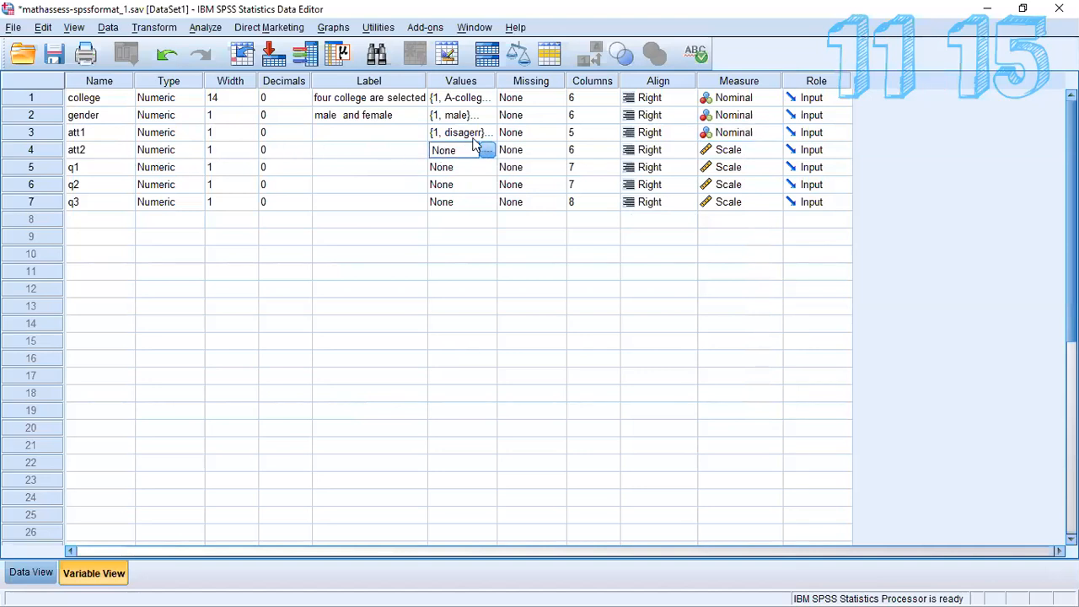
pyautogui.click(474, 134)
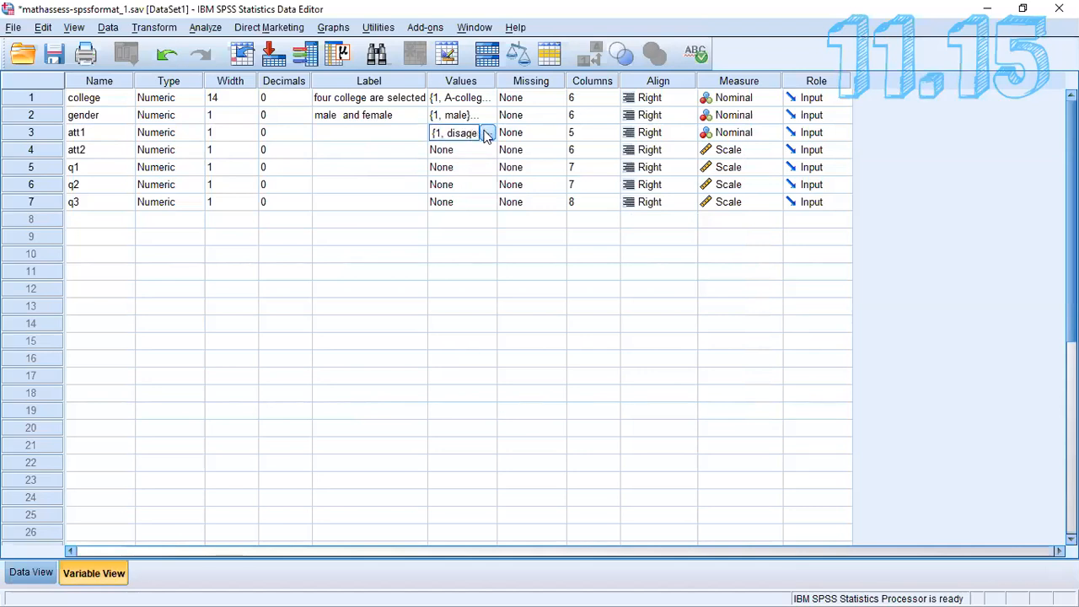
pyautogui.click(466, 145)
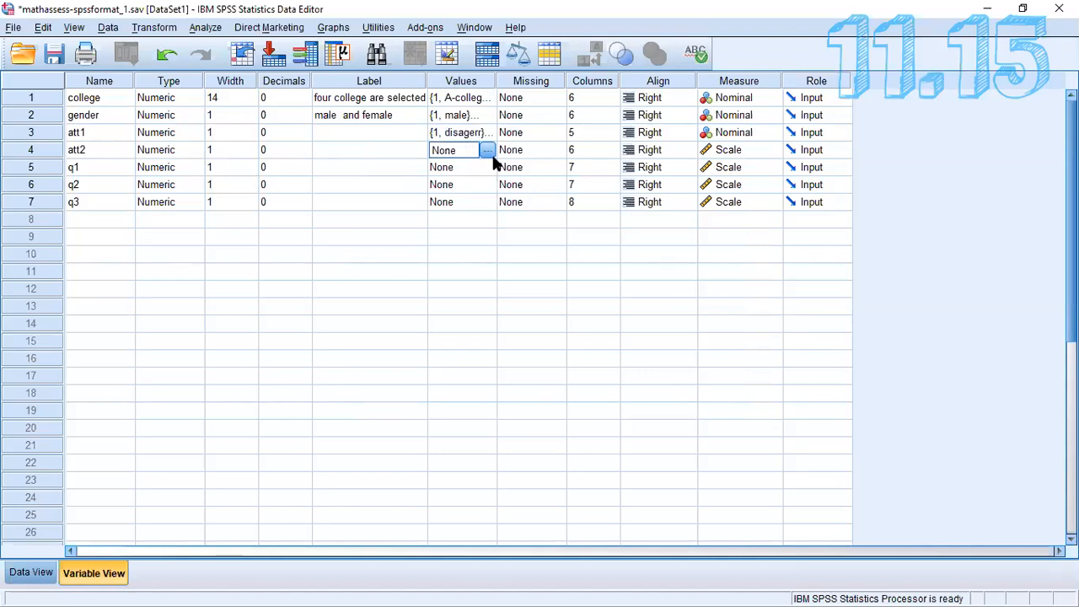
pyautogui.click(486, 152)
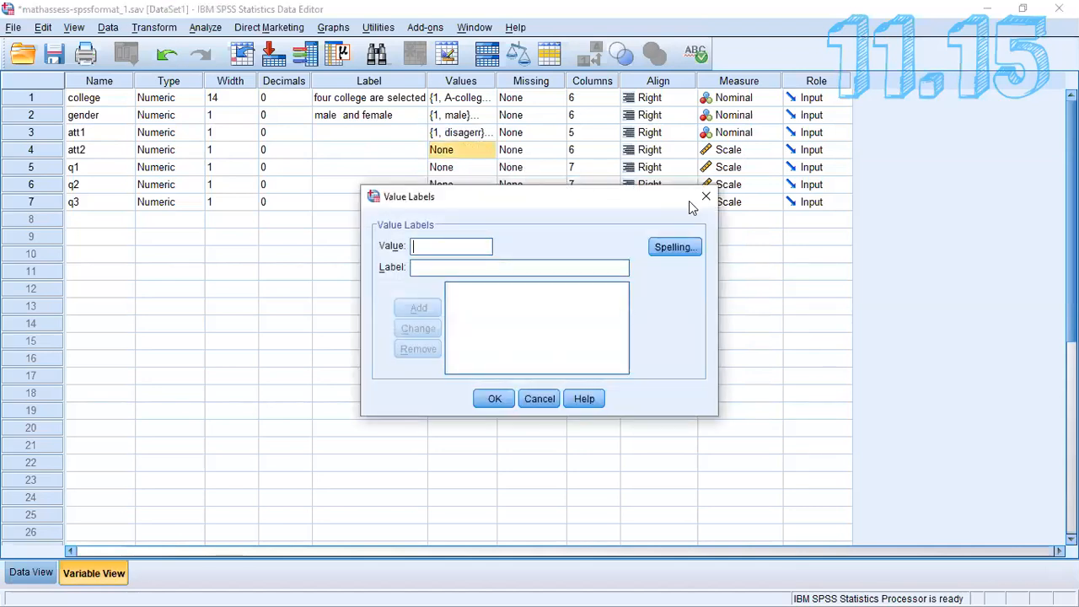
pyautogui.click(705, 203)
pyautogui.click(472, 132)
pyautogui.click(487, 132)
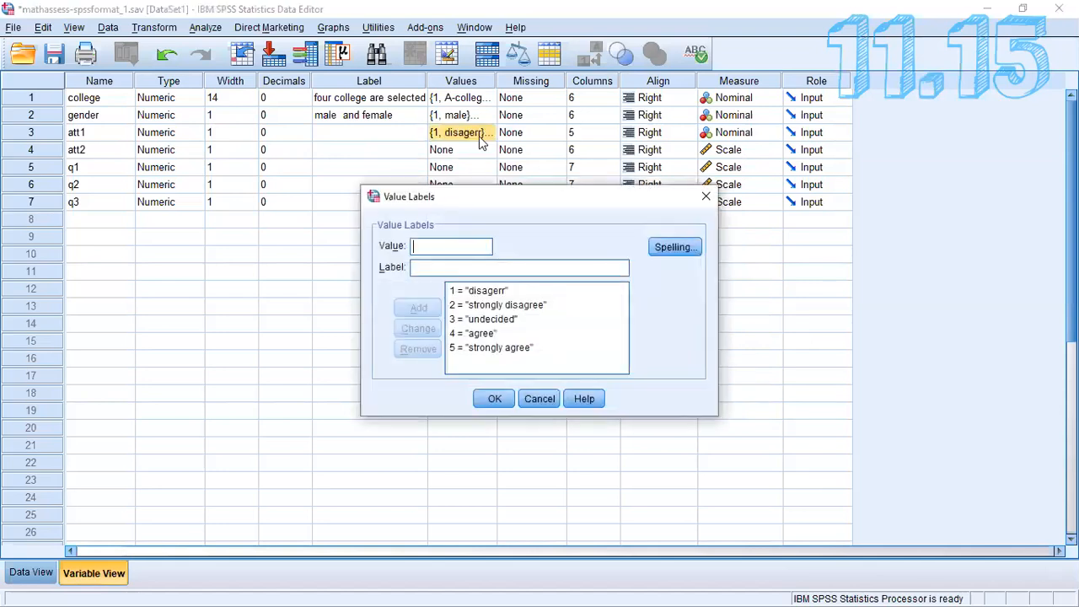
pyautogui.click(705, 196)
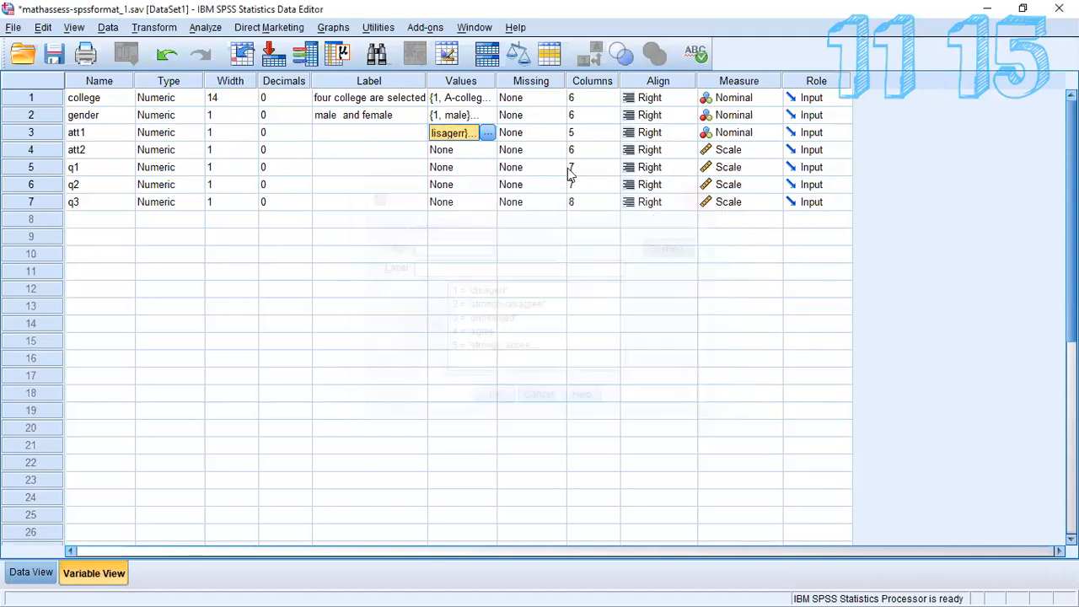
# Copy the value labels of att1 to att2, check and accept them, and set att2's measurement level to Nominal.
pyautogui.rightClick(471, 132)
pyautogui.click(492, 141)
pyautogui.click(456, 150)
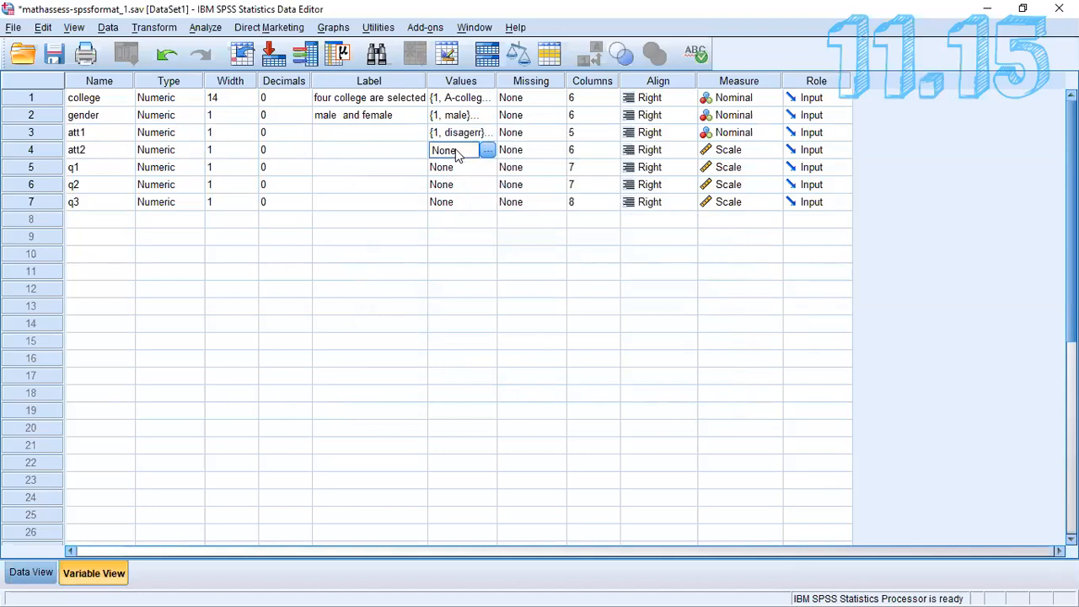
pyautogui.rightClick(456, 151)
pyautogui.click(480, 178)
pyautogui.click(487, 151)
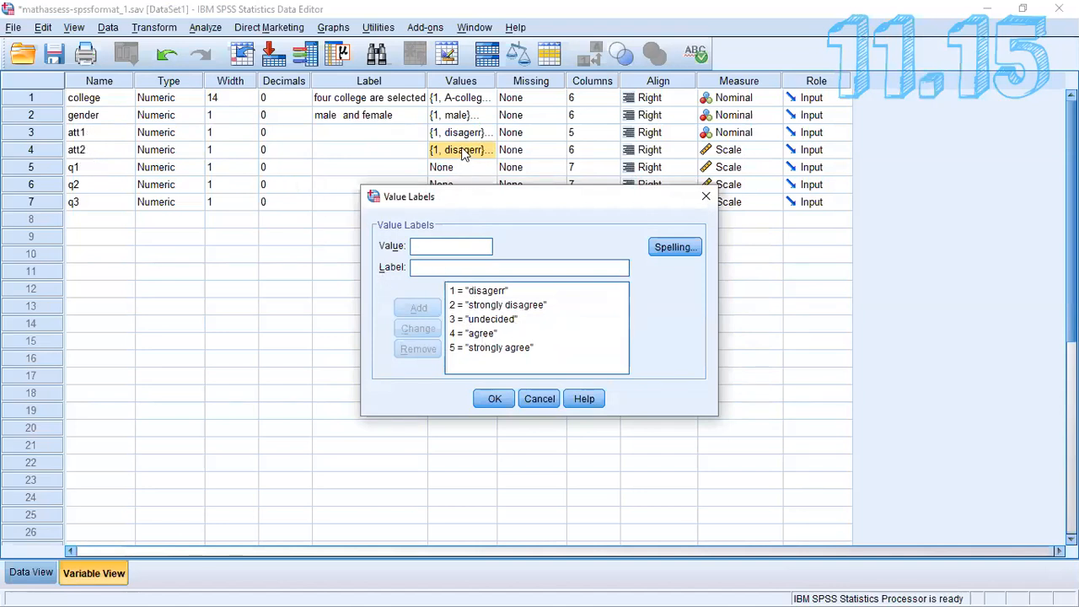
pyautogui.click(494, 399)
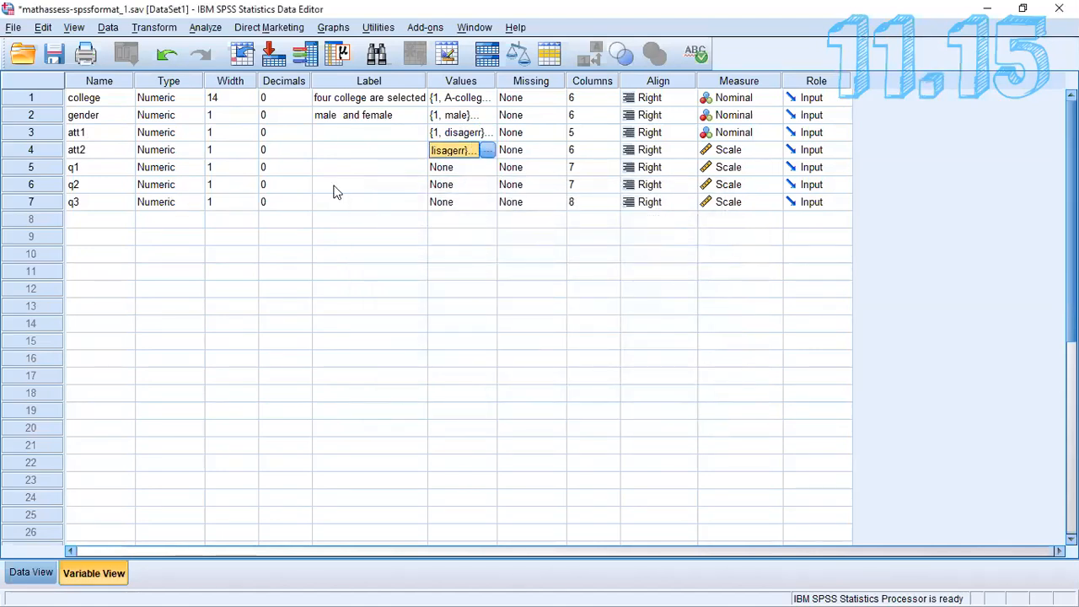
pyautogui.click(742, 150)
pyautogui.click(736, 199)
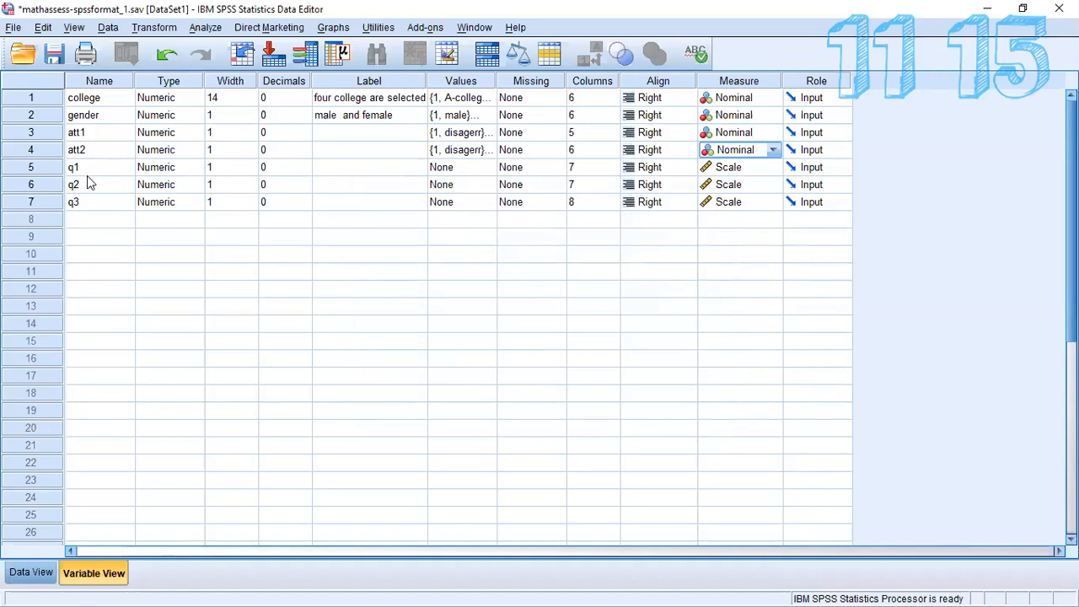
# Check the value labels defined for att2 and close them without changes.
pyautogui.click(31, 573)
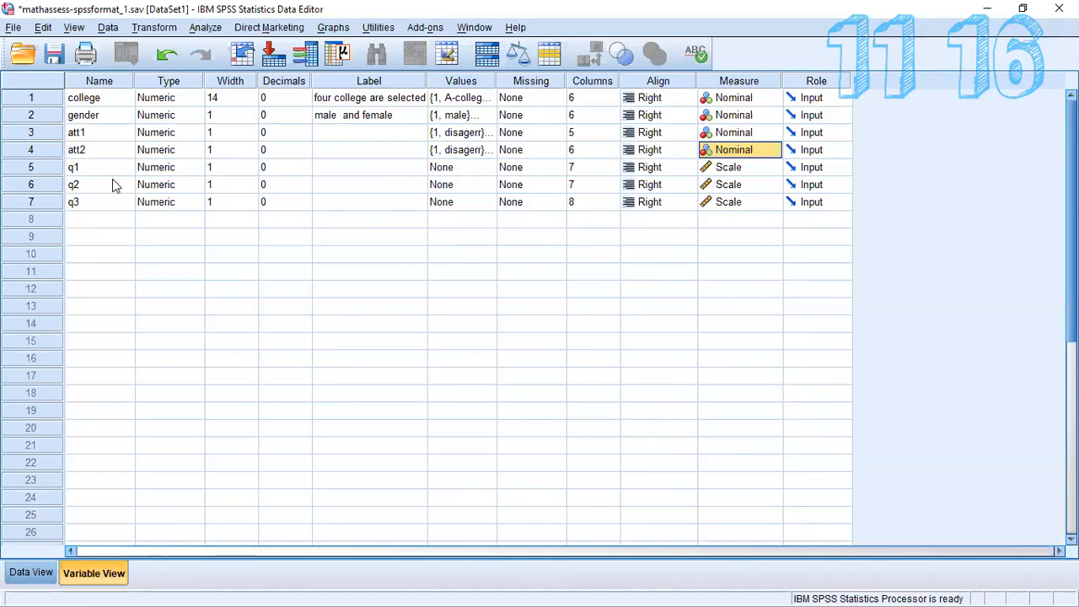
pyautogui.click(478, 152)
pyautogui.click(488, 150)
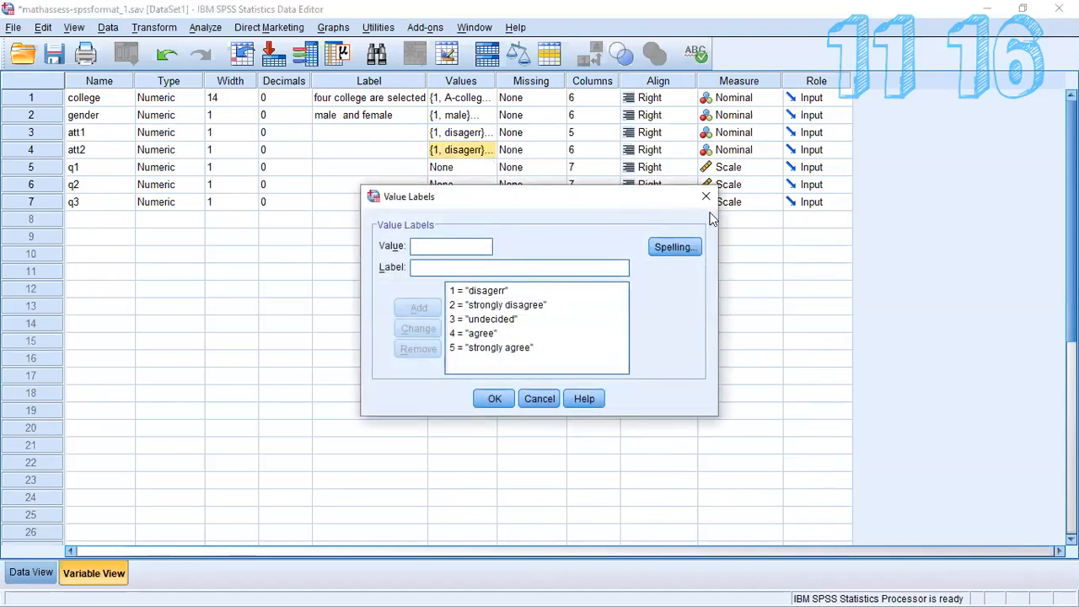
pyautogui.click(706, 196)
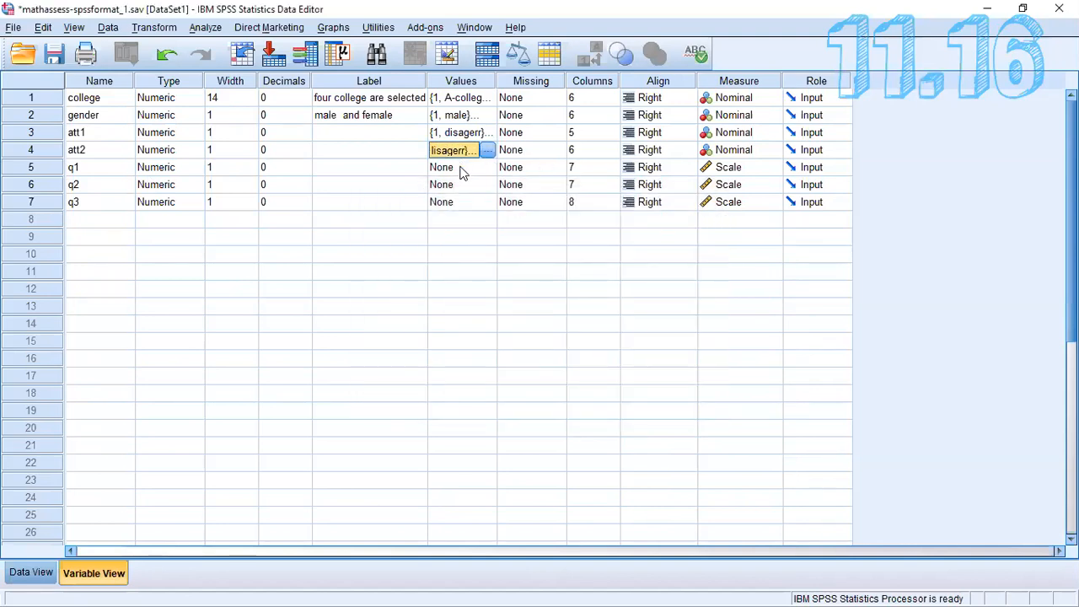
# Copy the value labels of att2 and paste them onto q1.
pyautogui.click(459, 168)
pyautogui.click(455, 185)
pyautogui.click(451, 202)
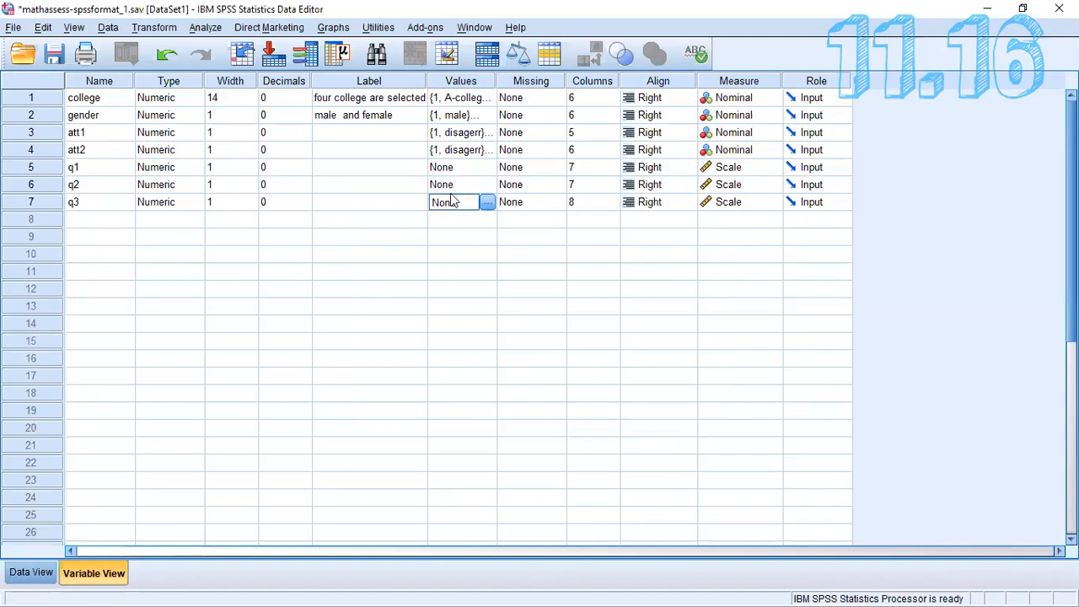
pyautogui.click(455, 170)
pyautogui.click(466, 152)
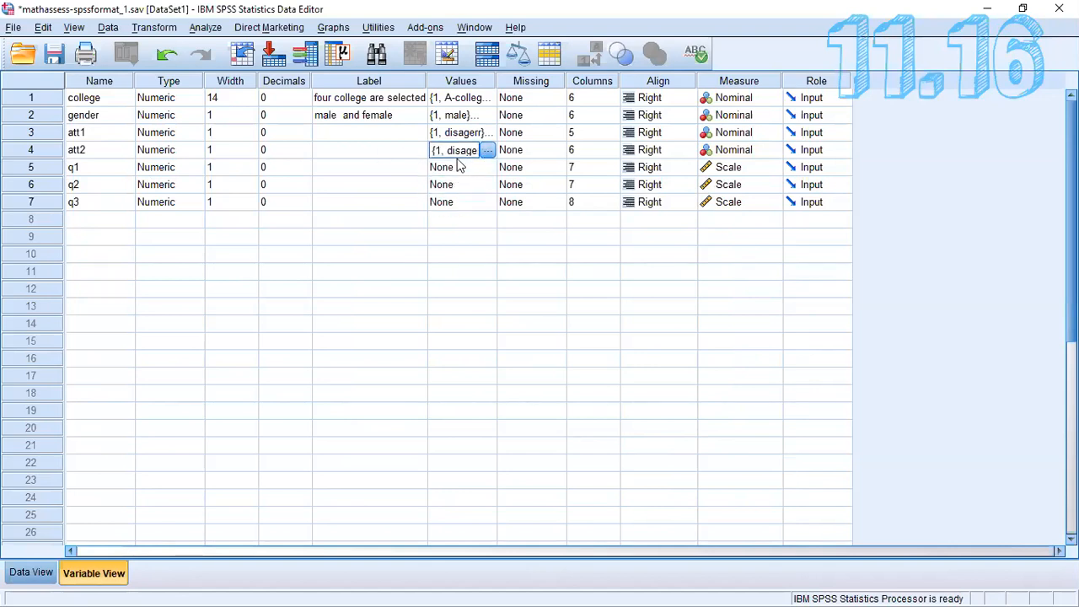
pyautogui.rightClick(460, 156)
pyautogui.click(472, 161)
pyautogui.click(459, 171)
pyautogui.rightClick(459, 174)
pyautogui.click(464, 199)
# Paste the copied att2 value labels onto q2 and q3.
pyautogui.click(454, 180)
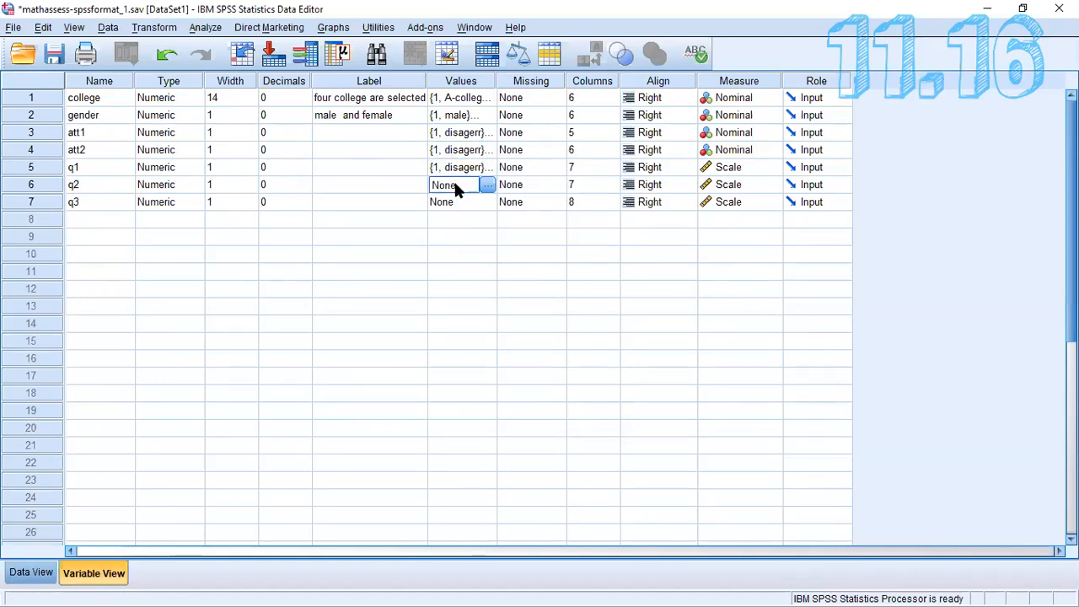
pyautogui.rightClick(454, 180)
pyautogui.click(474, 215)
pyautogui.click(463, 202)
pyautogui.rightClick(464, 202)
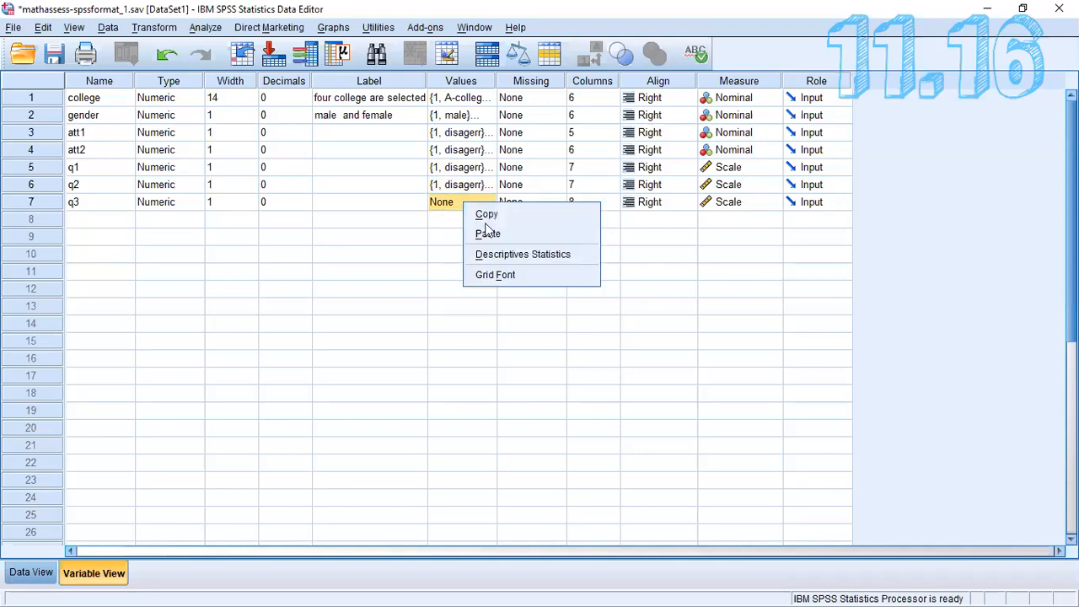
pyautogui.click(487, 235)
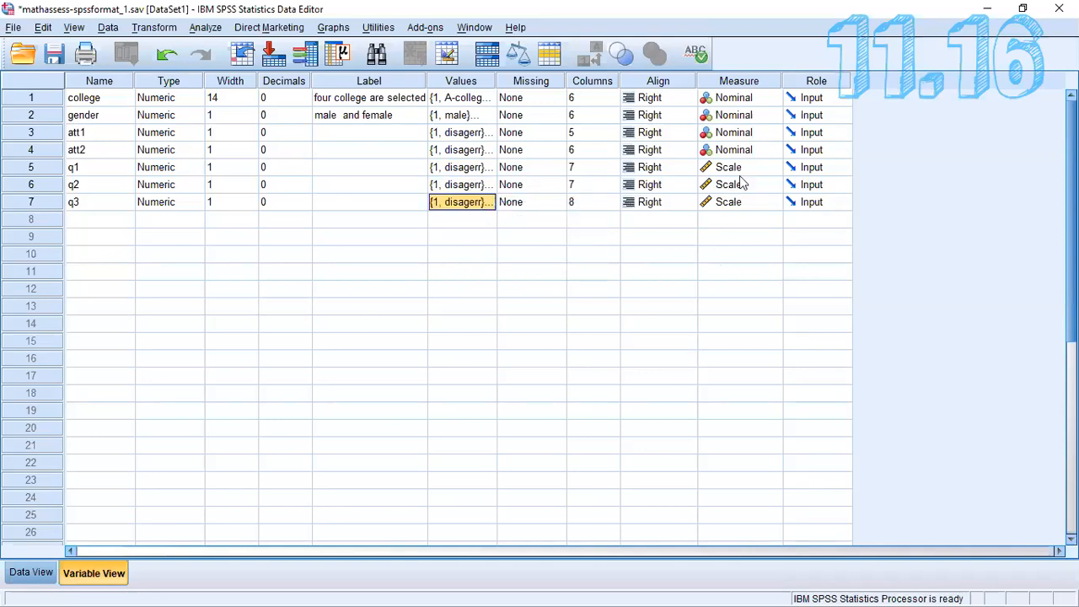
# Set the measurement level of q1, q2 and q3 to Nominal.
pyautogui.click(772, 167)
pyautogui.click(772, 167)
pyautogui.click(751, 212)
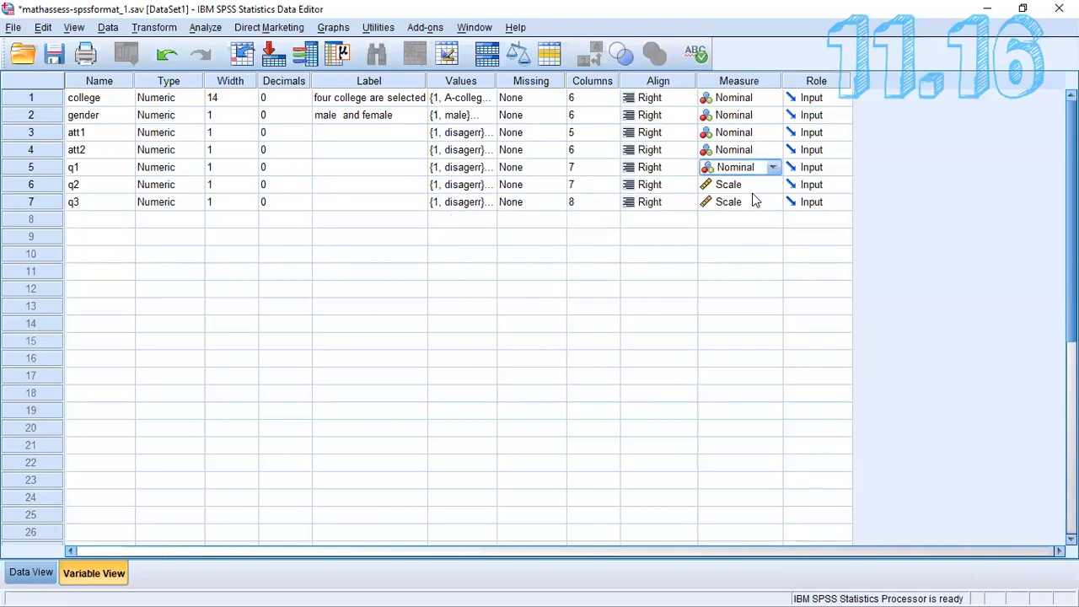
pyautogui.click(755, 192)
pyautogui.click(761, 235)
pyautogui.click(755, 201)
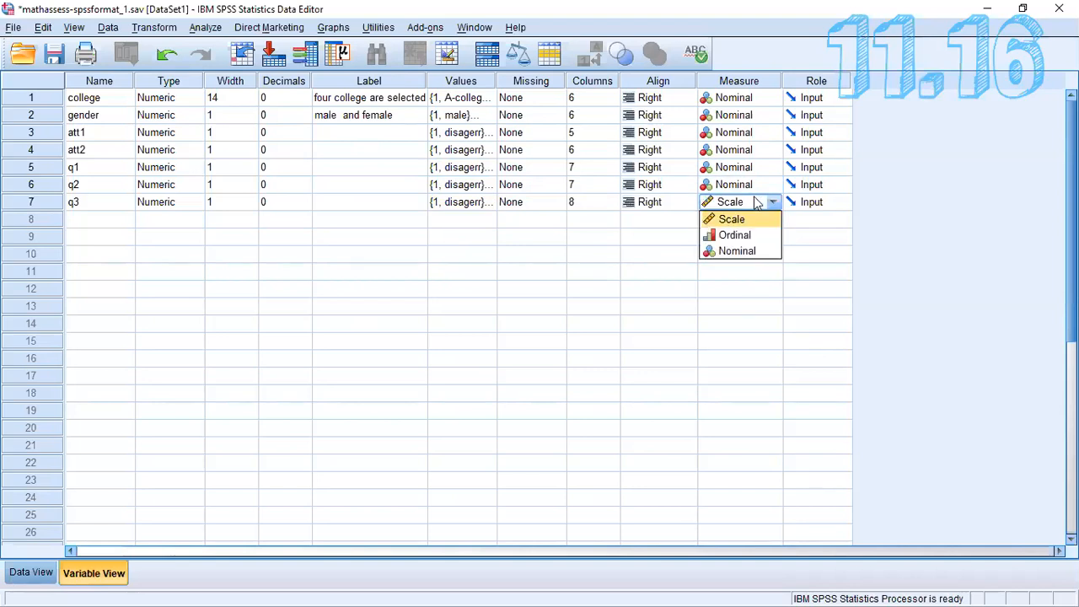
pyautogui.click(762, 251)
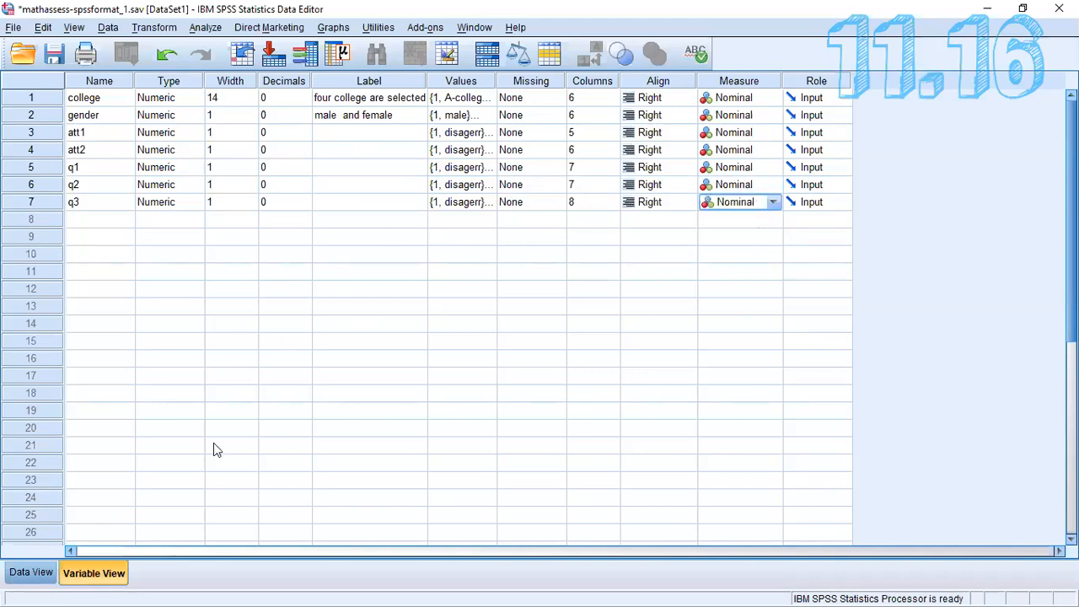
# Switch to the case data and display value labels instead of the numeric codes.
pyautogui.hotkey('ctrl', 't')
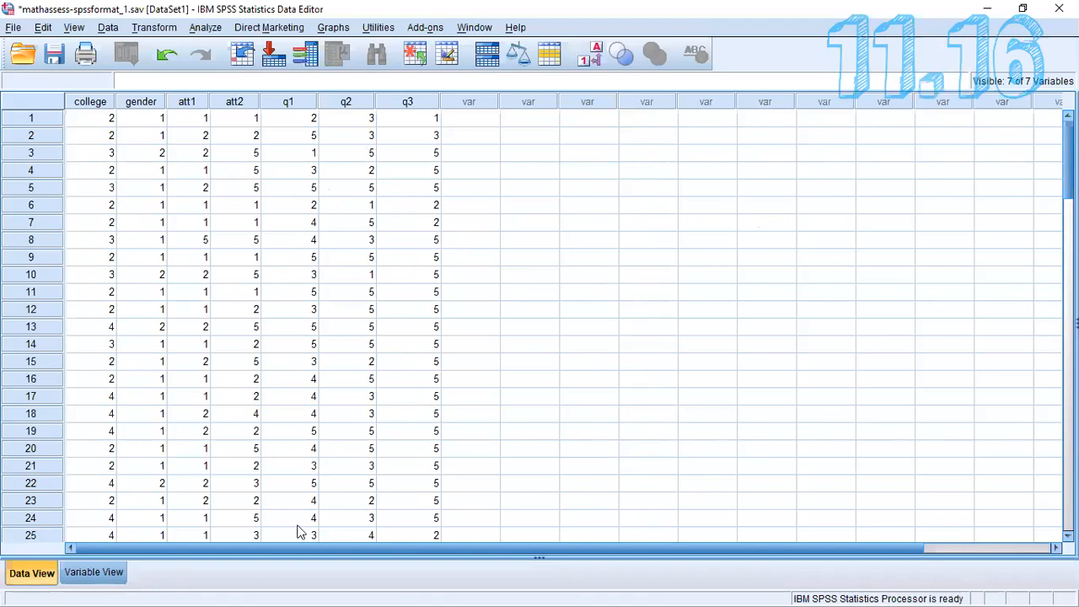
pyautogui.click(595, 57)
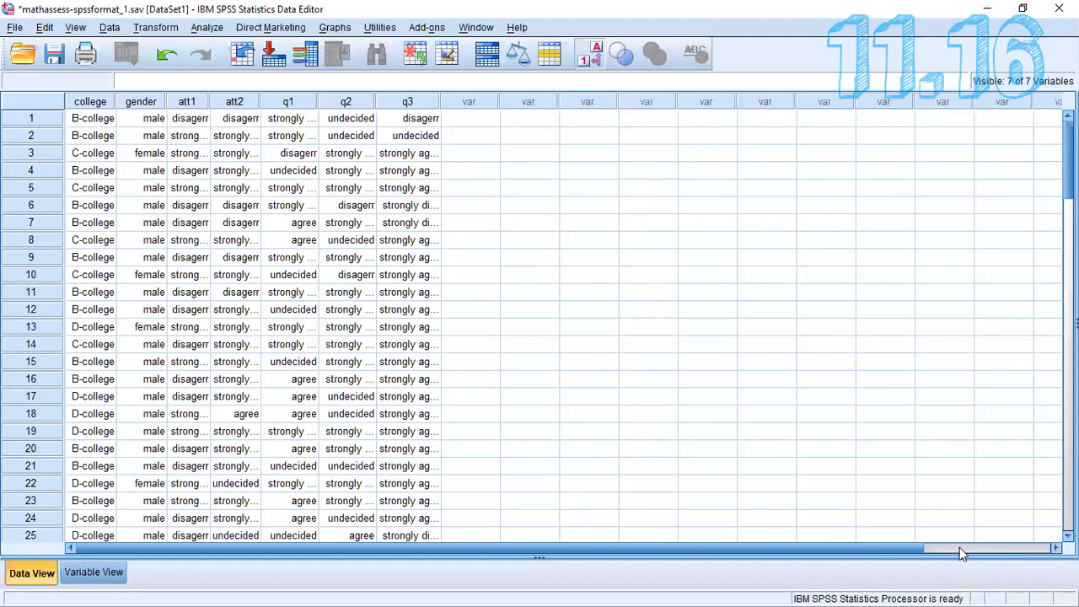
pyautogui.click(593, 55)
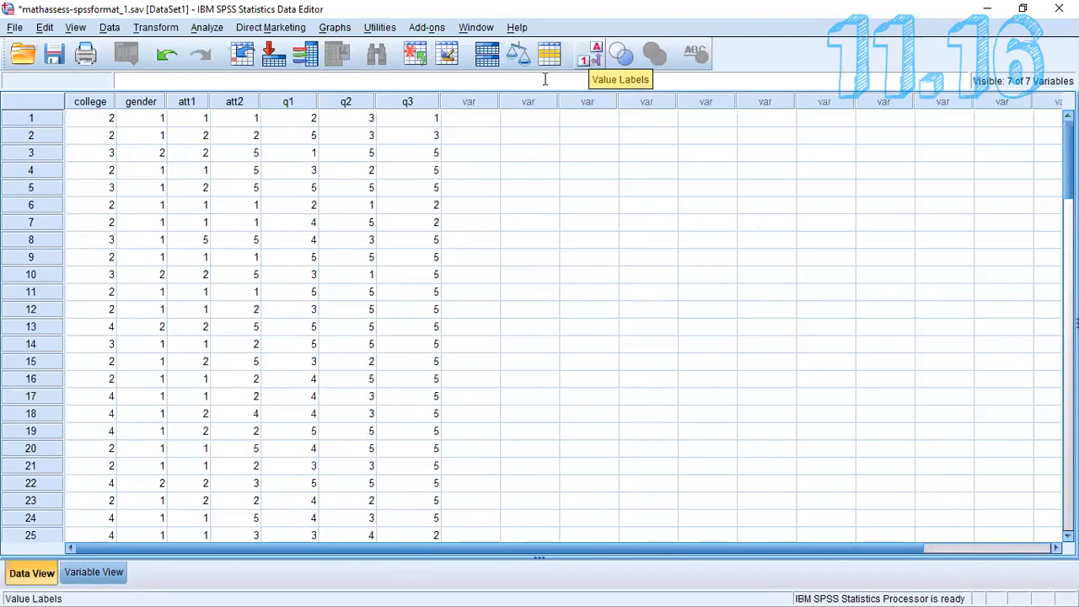
pyautogui.click(590, 56)
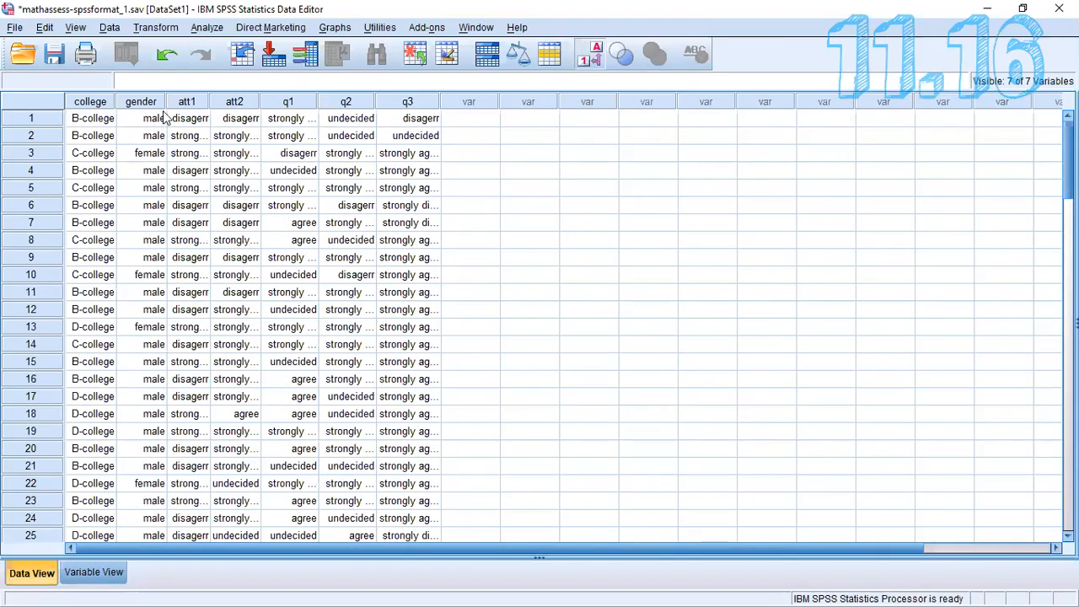
# Widen the columns from college to q3 to fit the full labels, and switch the cells back to numeric codes.
pyautogui.moveTo(154, 97); pyautogui.dragTo(662, 102)
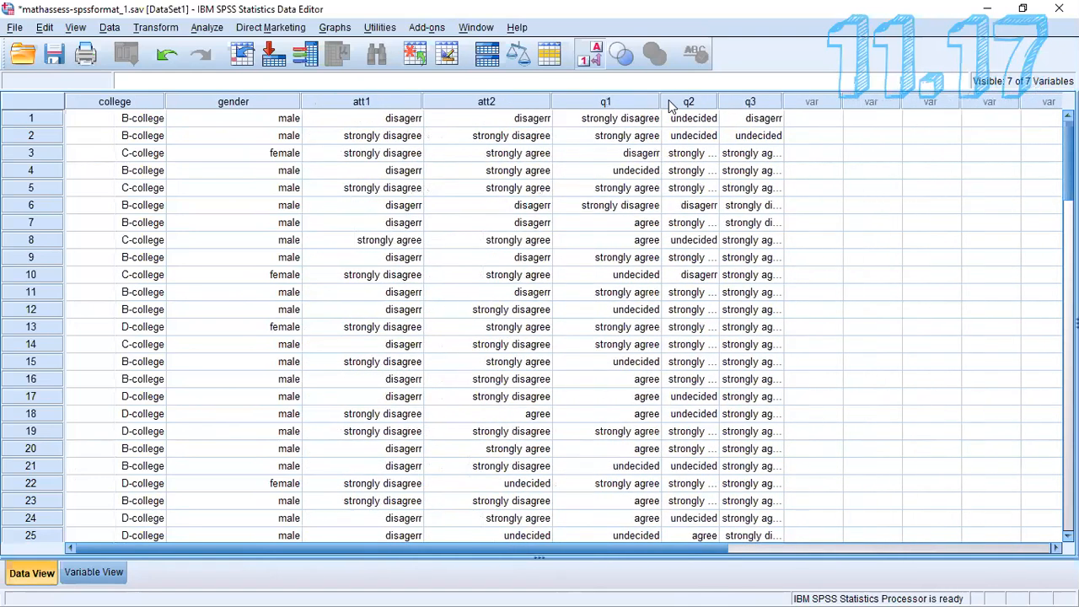
pyautogui.moveTo(755, 102); pyautogui.dragTo(860, 102)
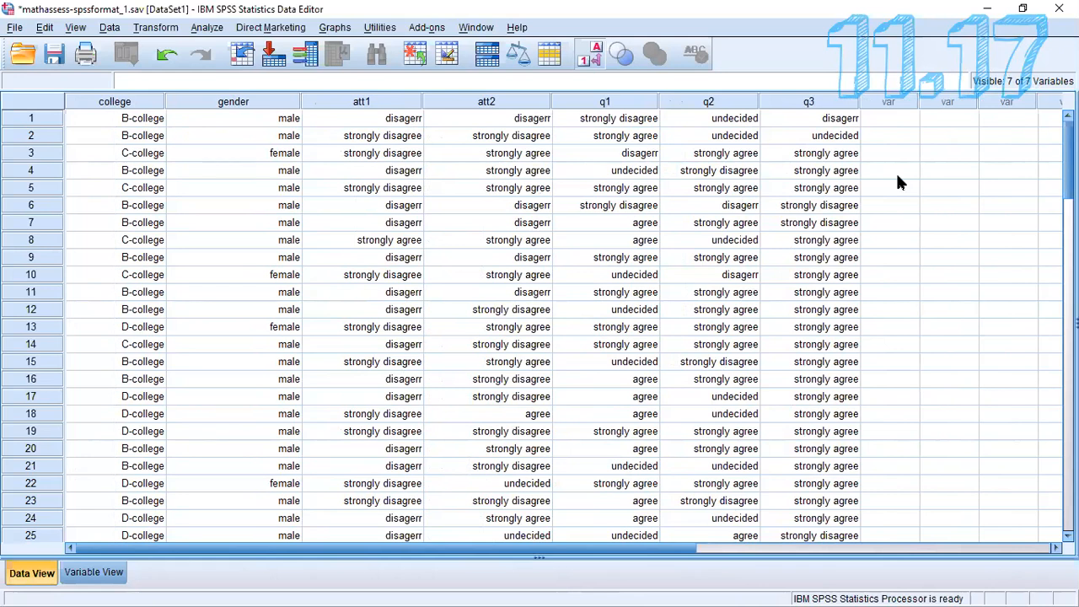
pyautogui.click(595, 61)
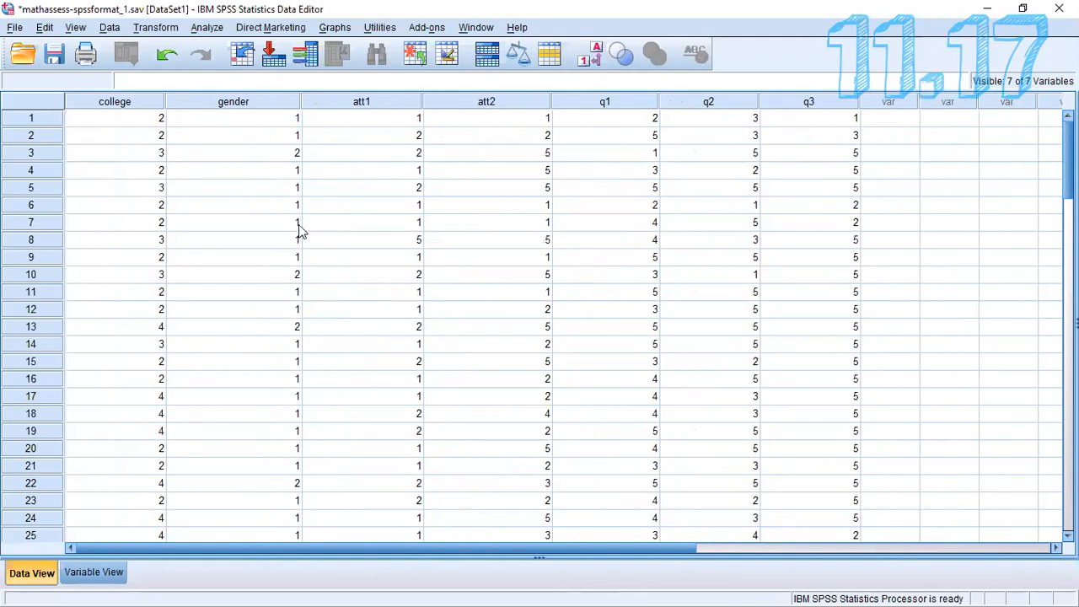
# Start a Frequencies analysis with college, labelled "four college are selected", as the analysed variable.
pyautogui.click(206, 27)
pyautogui.moveTo(325, 70)
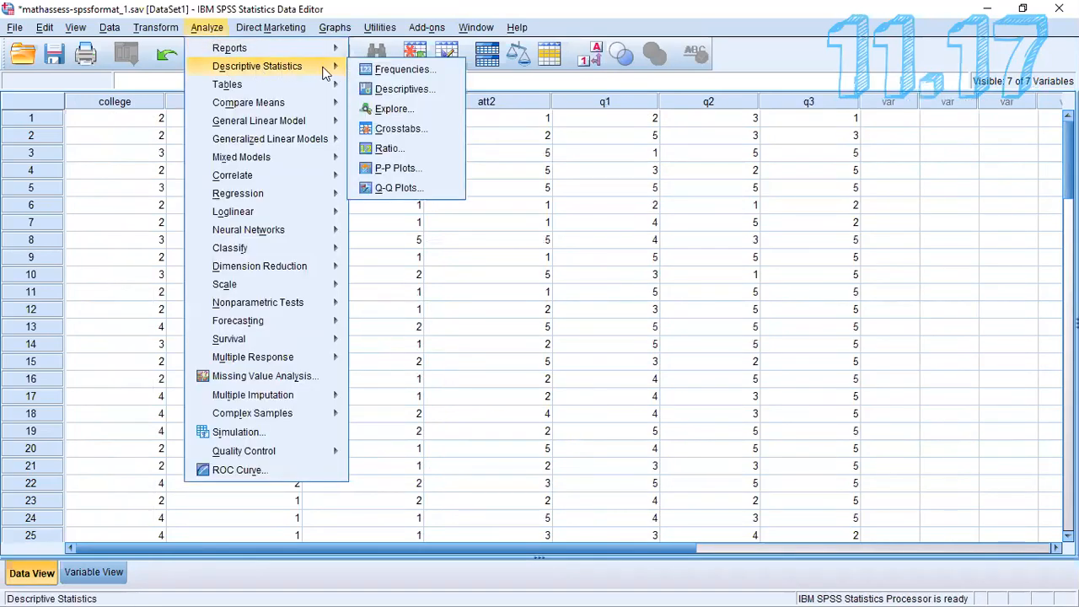
pyautogui.click(381, 69)
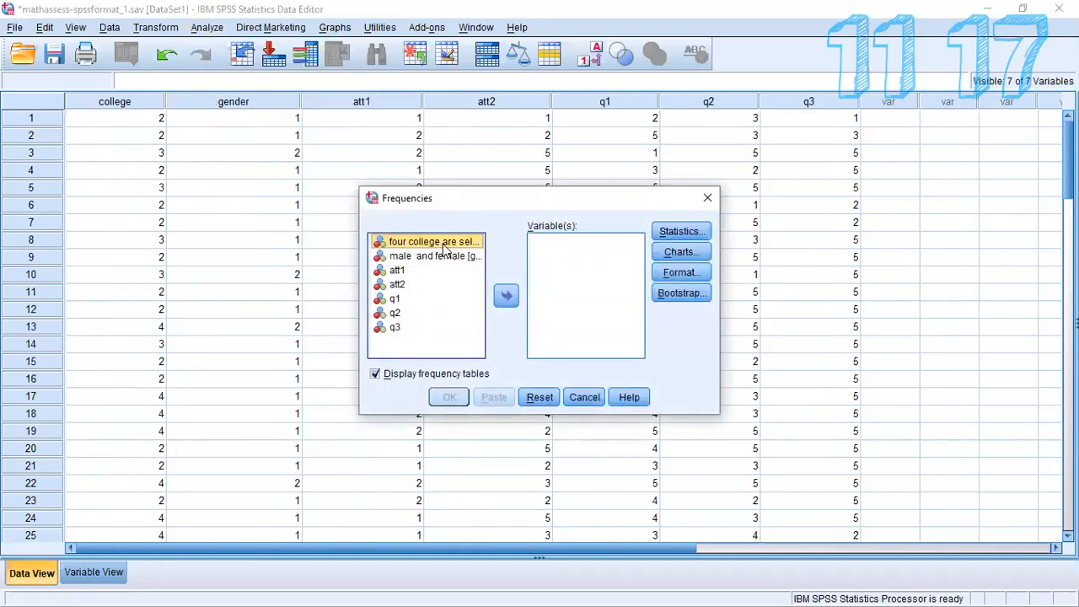
pyautogui.click(506, 295)
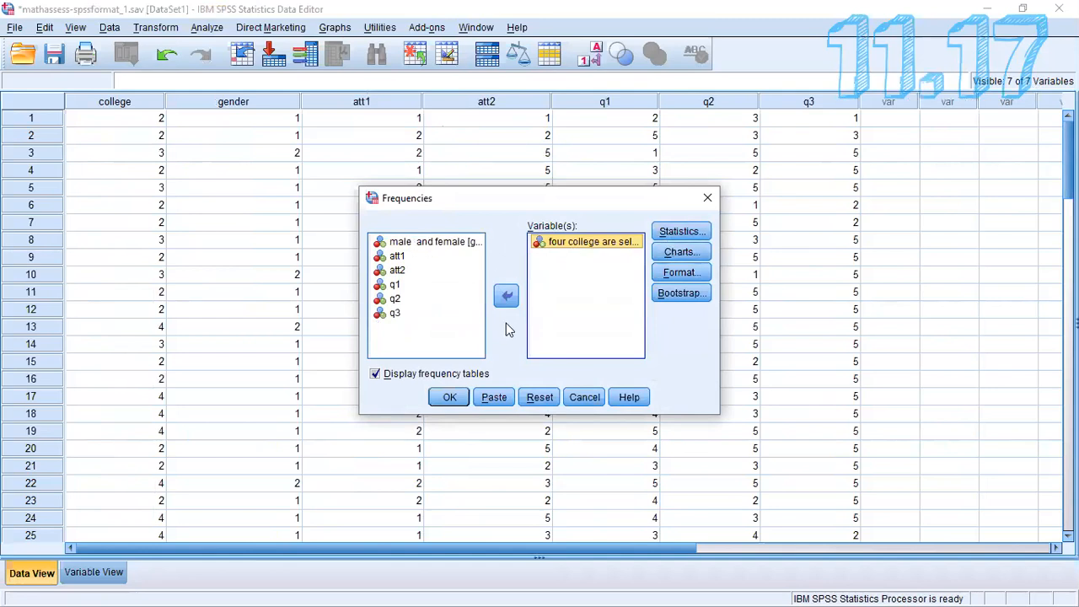
pyautogui.click(505, 297)
pyautogui.click(506, 296)
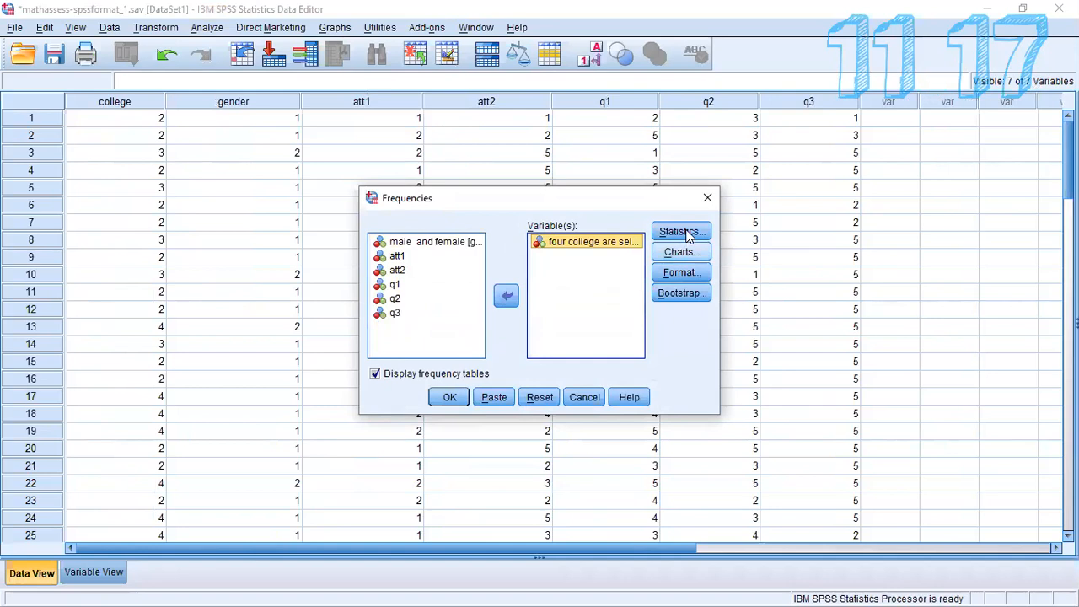
# Request the mean, median, minimum and maximum as statistics for the frequency analysis.
pyautogui.click(681, 232)
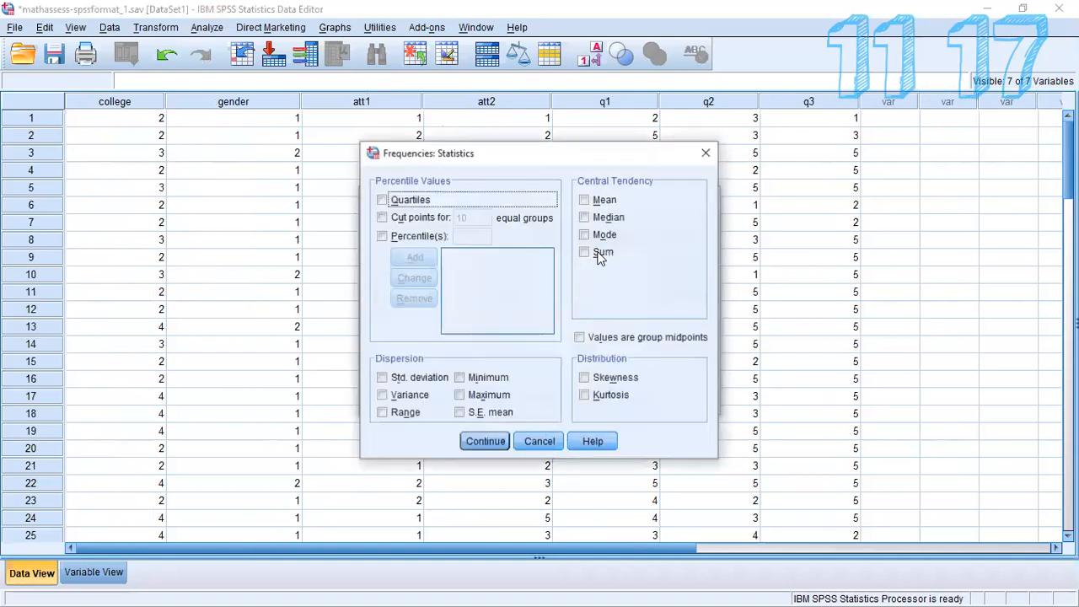
pyautogui.click(584, 206)
pyautogui.click(585, 217)
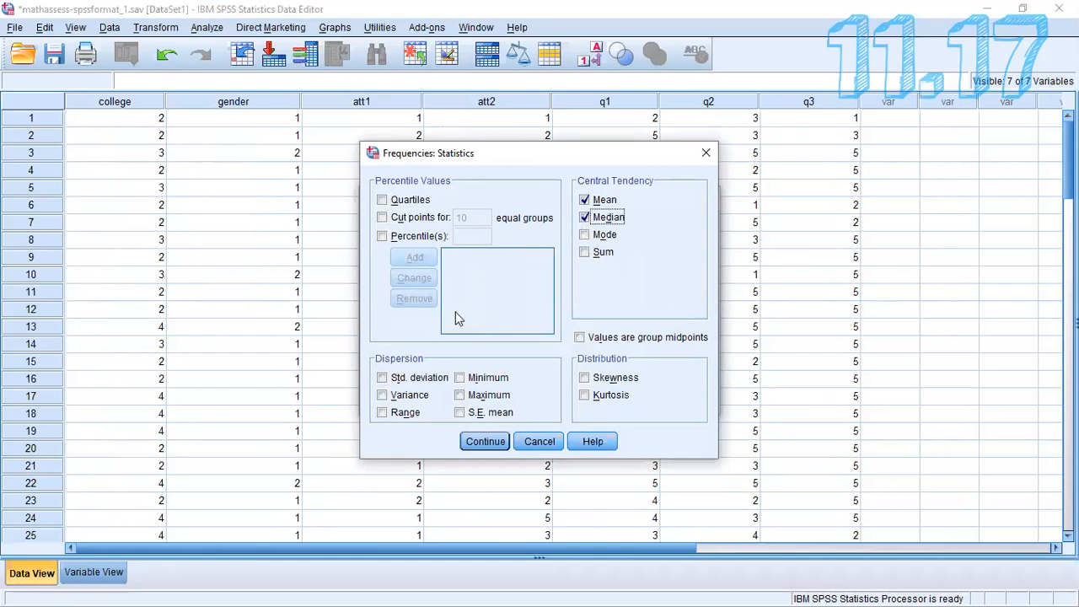
pyautogui.click(460, 378)
pyautogui.click(459, 395)
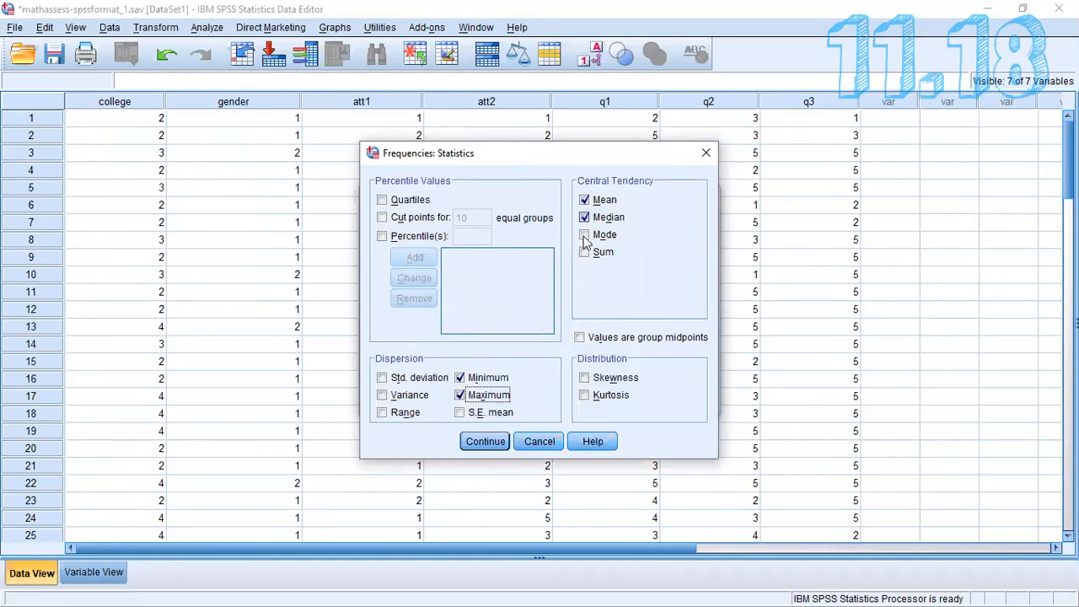
pyautogui.click(468, 448)
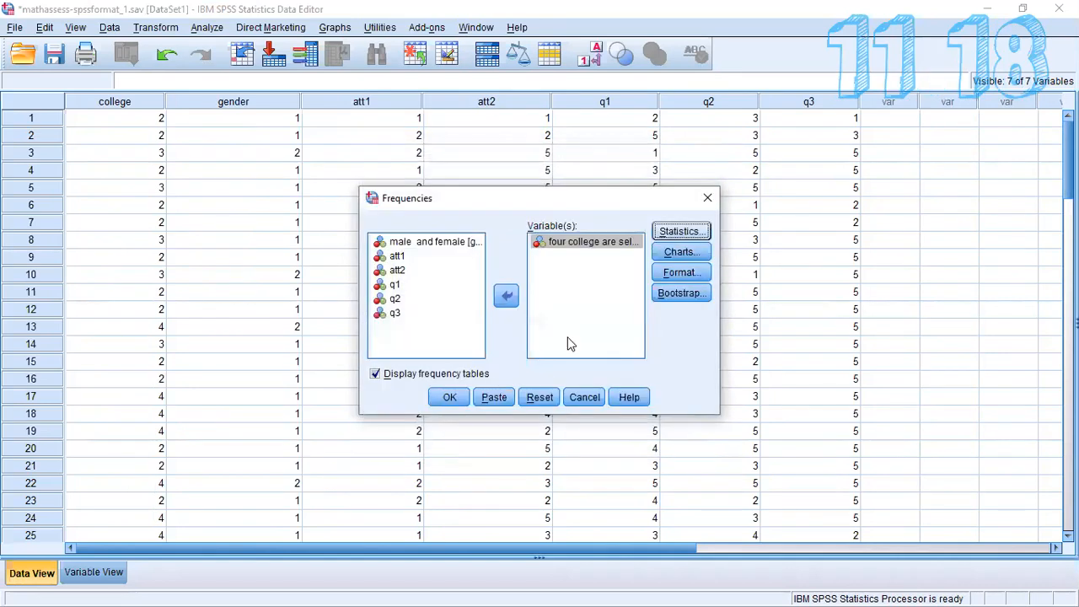
# Keep the chart type at None, run the frequency analysis and select the college frequency table in the output.
pyautogui.click(679, 252)
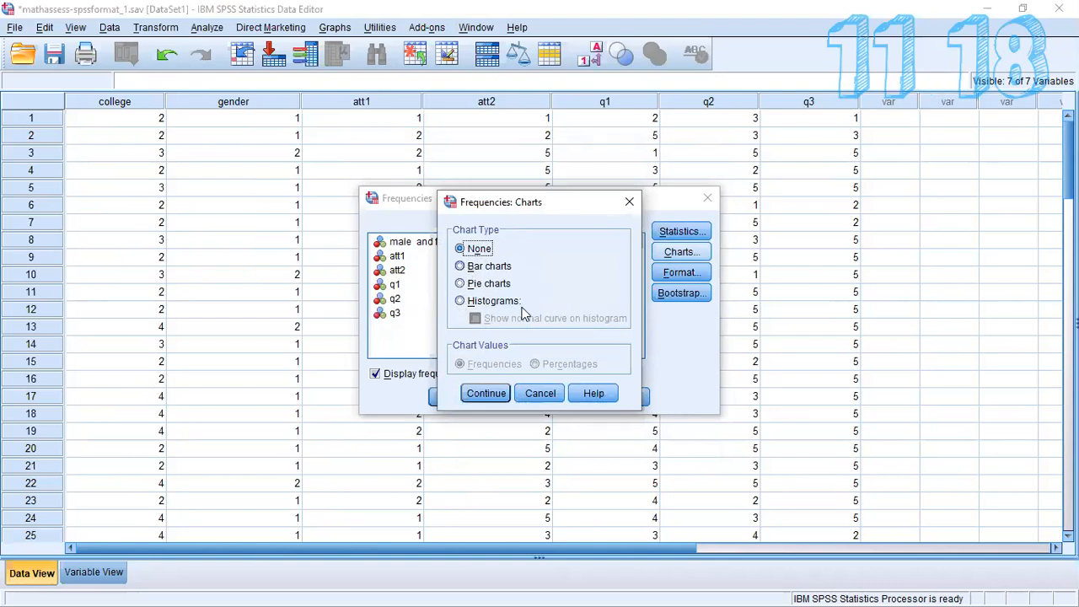
pyautogui.click(492, 394)
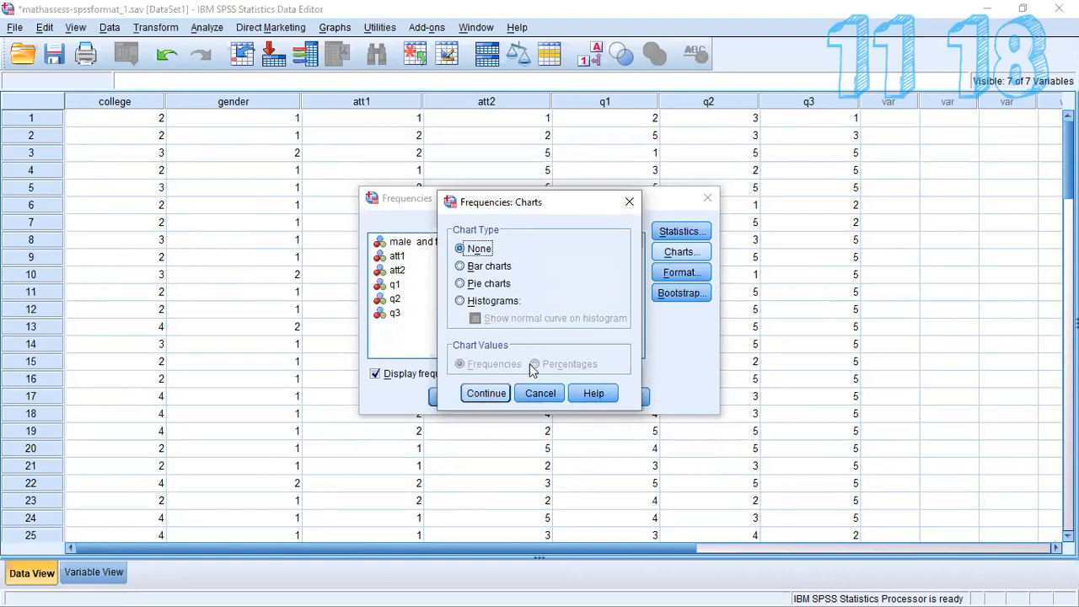
pyautogui.click(450, 398)
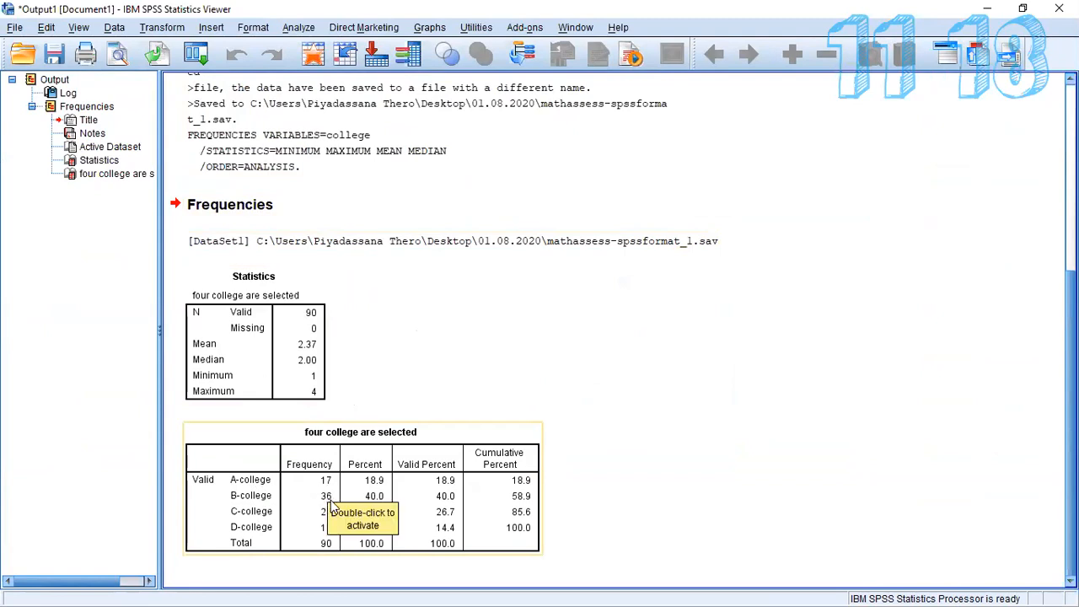
pyautogui.click(351, 520)
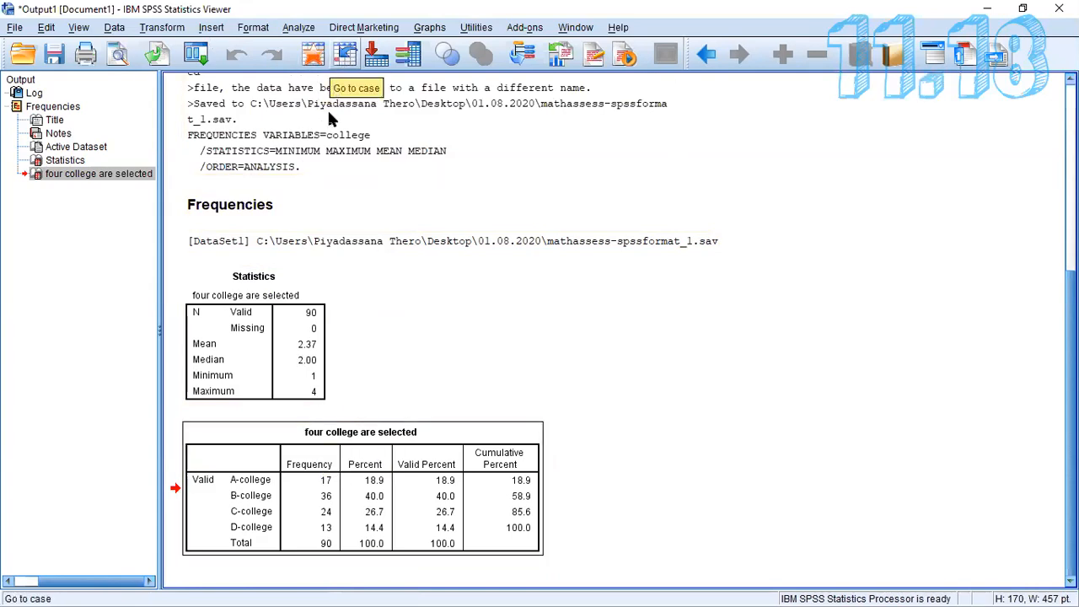
# Return to the data set and reset the Frequencies analysis to use only gender, labelled "male and female", as the analysed variable.
pyautogui.click(339, 56)
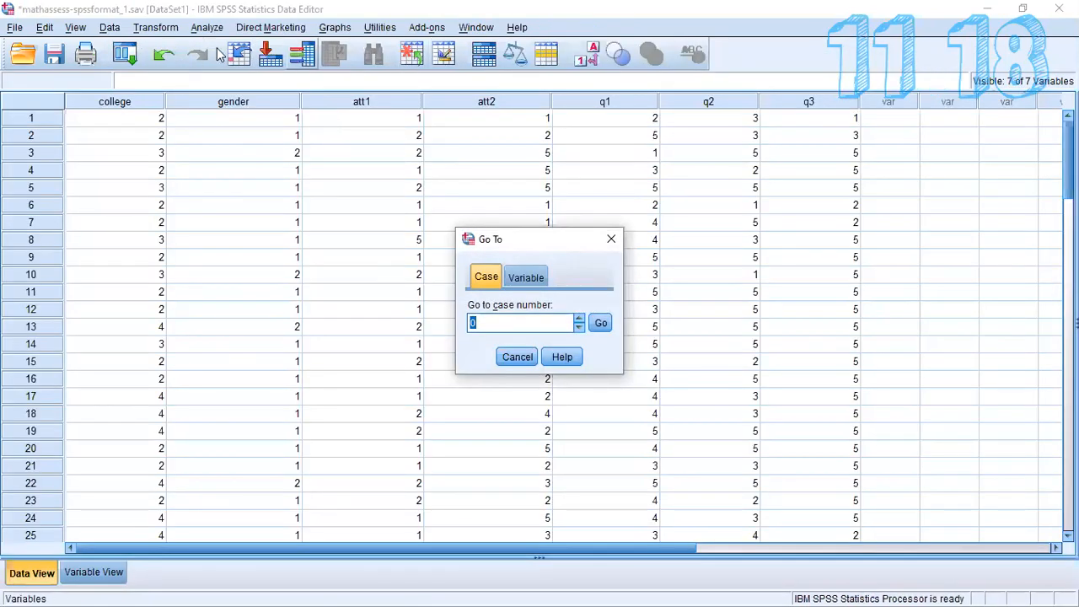
pyautogui.click(611, 240)
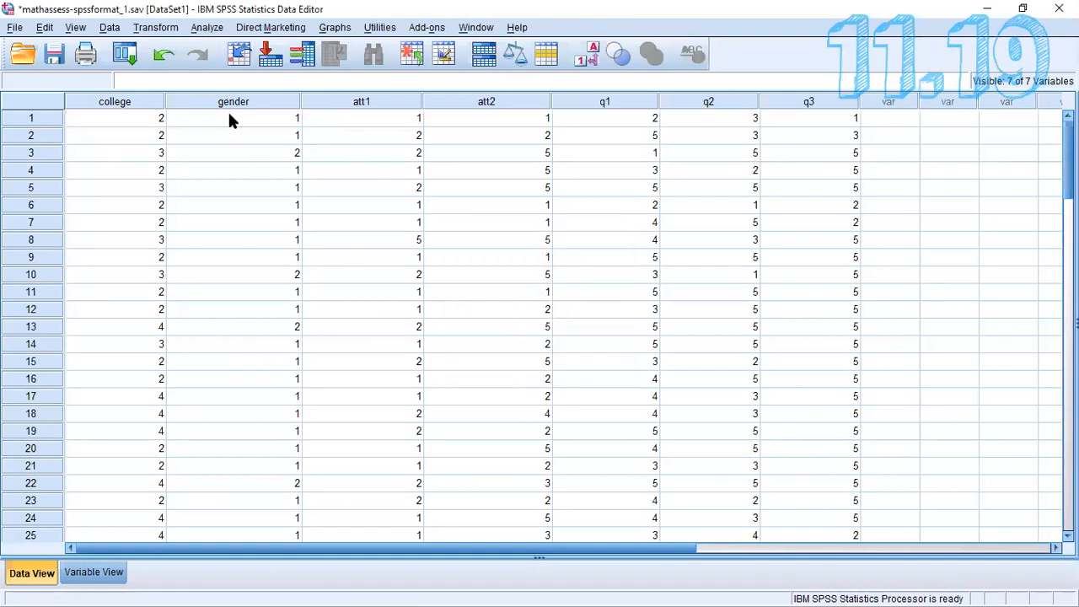
pyautogui.click(207, 27)
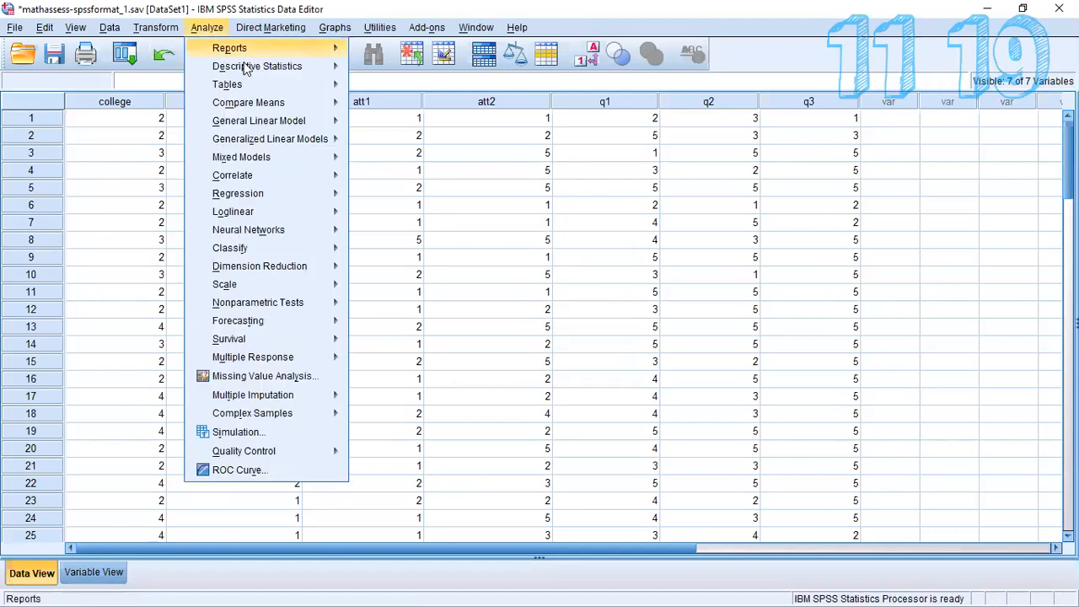
pyautogui.moveTo(253, 66)
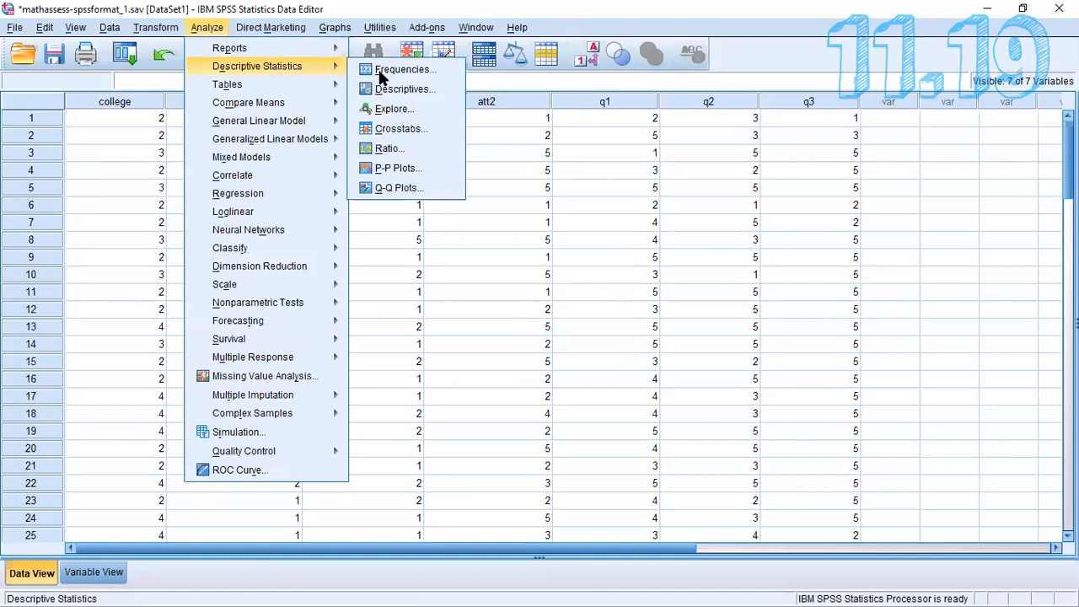
pyautogui.press('Return')
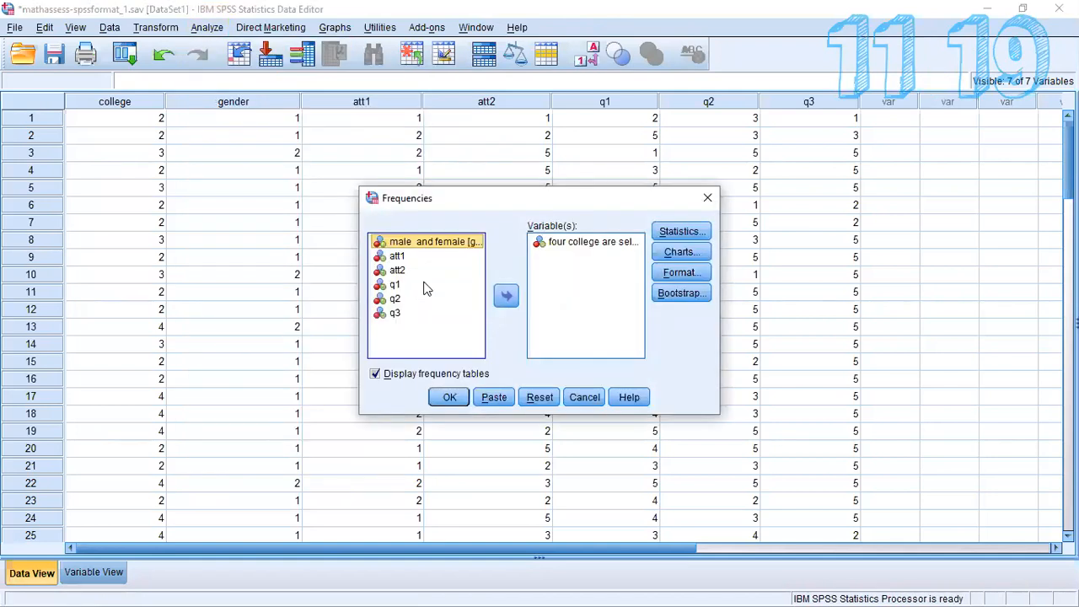
pyautogui.click(555, 243)
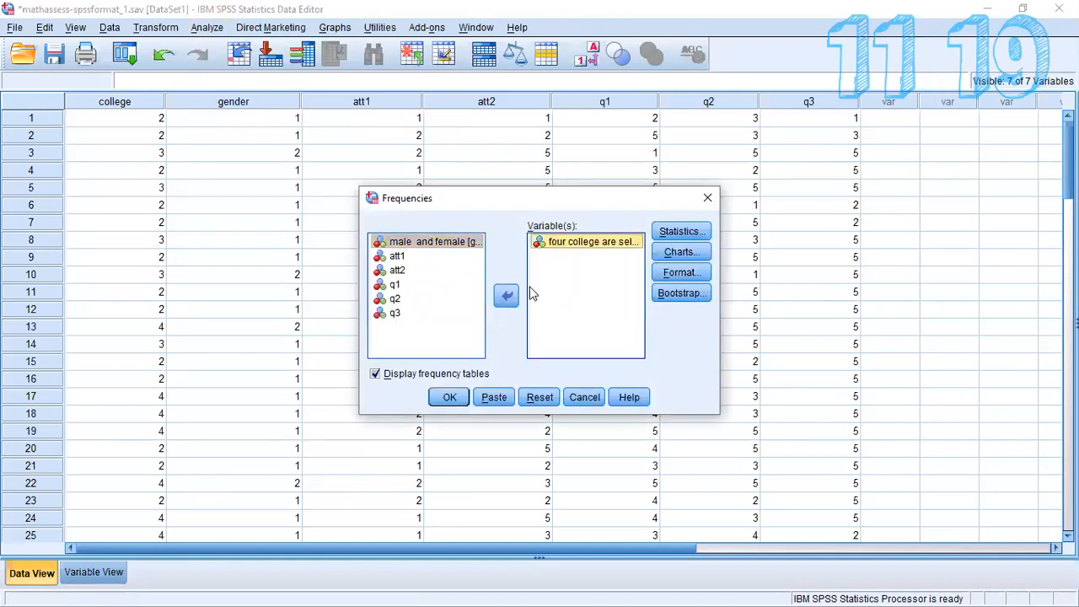
pyautogui.click(542, 402)
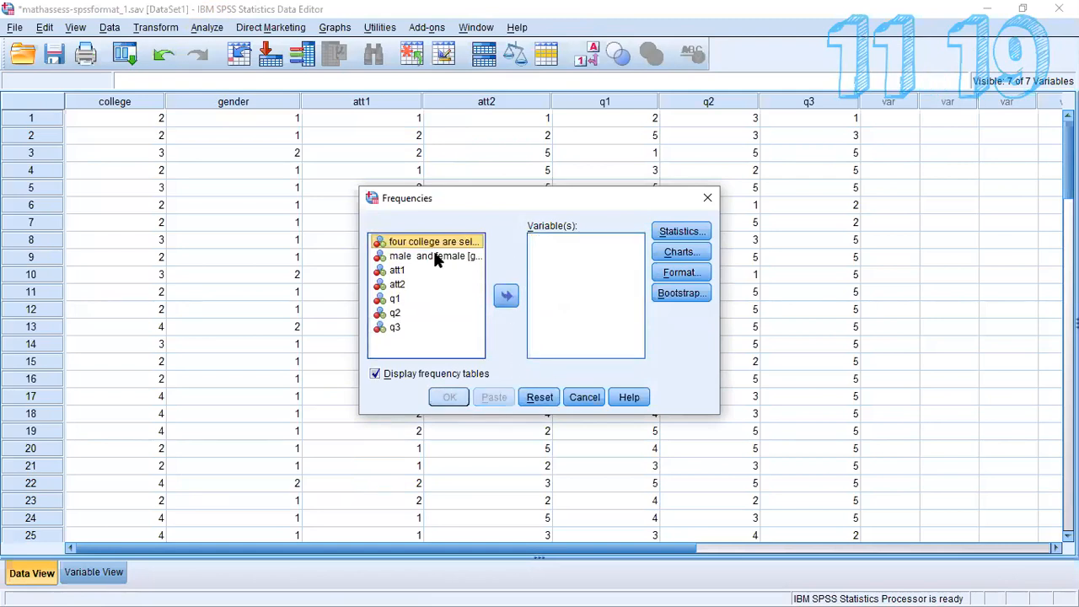
pyautogui.click(438, 256)
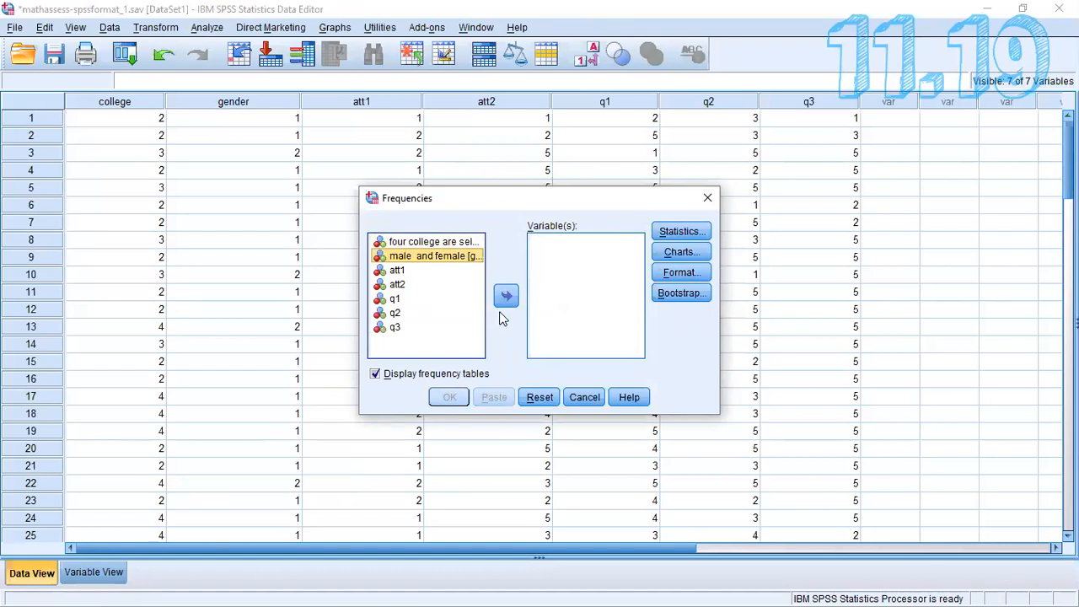
pyautogui.click(506, 295)
# Request the mean, standard deviation, minimum and maximum, run the gender frequency analysis, and return to the data set.
pyautogui.click(682, 231)
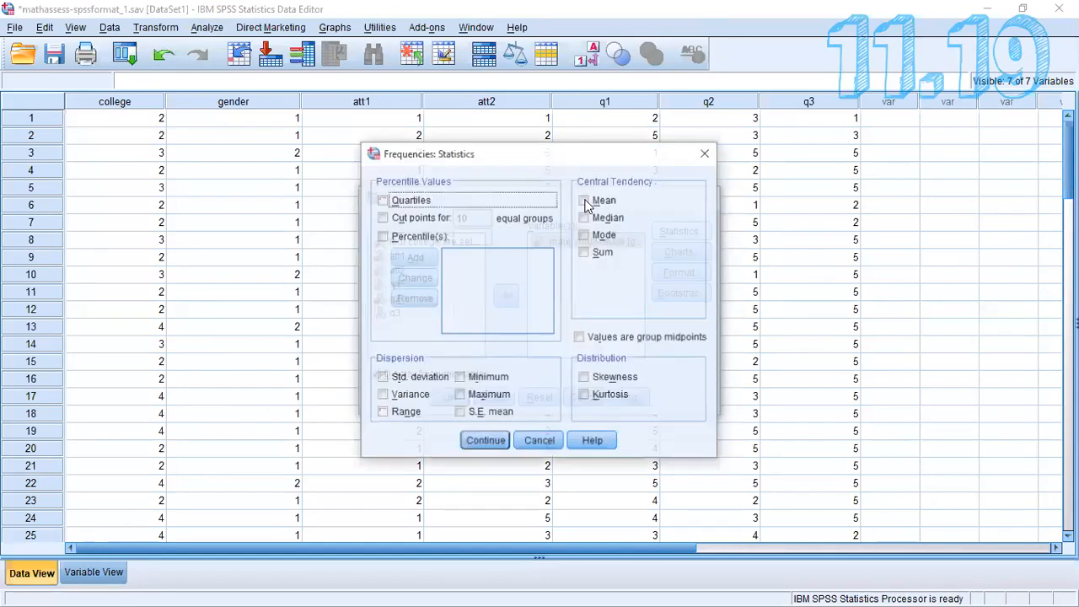
pyautogui.click(585, 200)
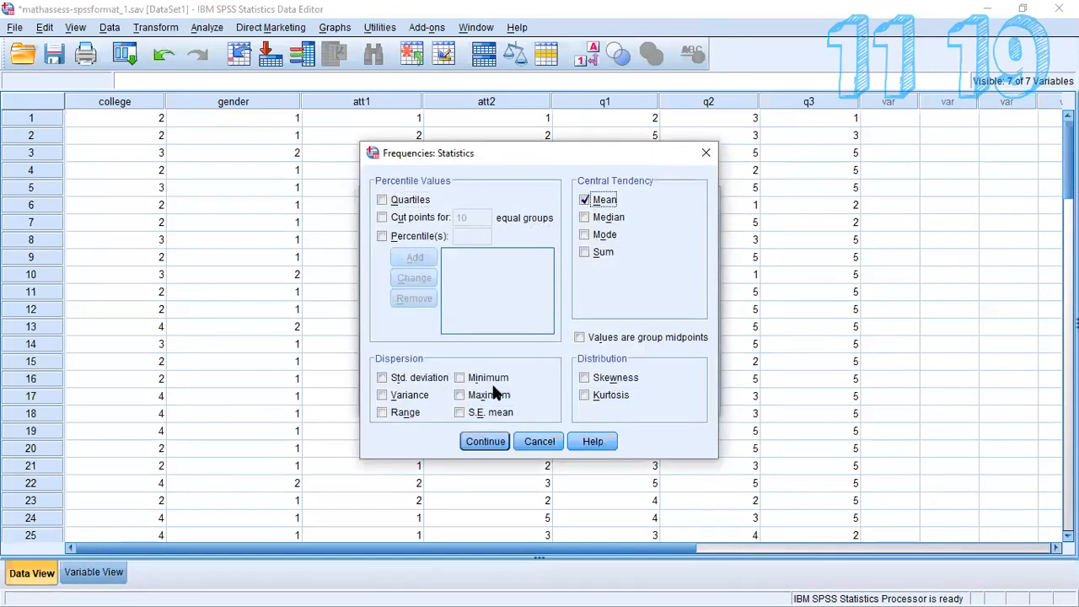
pyautogui.click(385, 380)
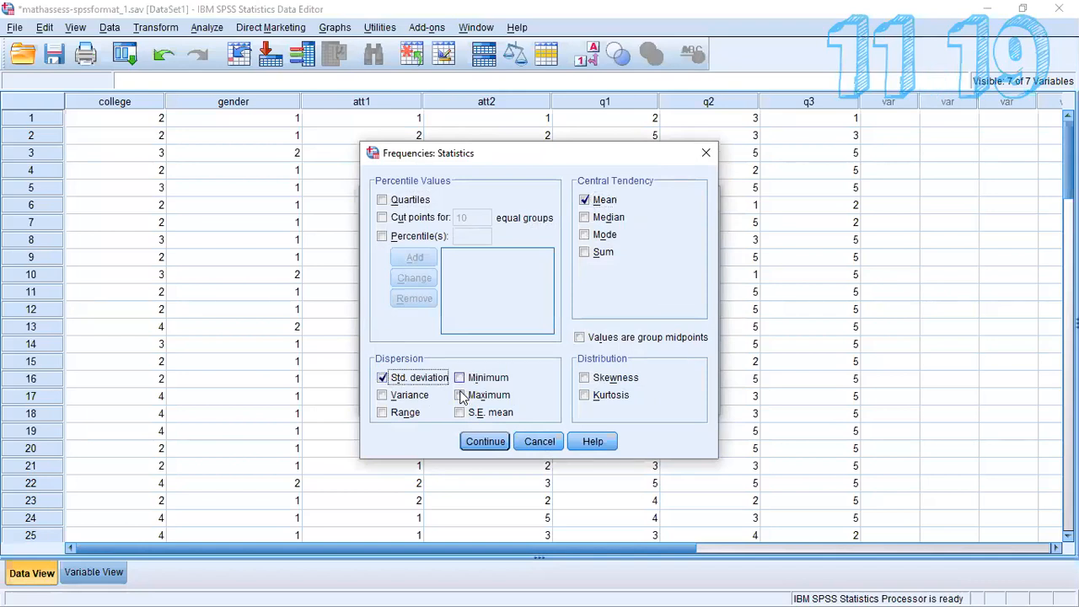
pyautogui.click(460, 378)
pyautogui.click(460, 395)
pyautogui.click(485, 441)
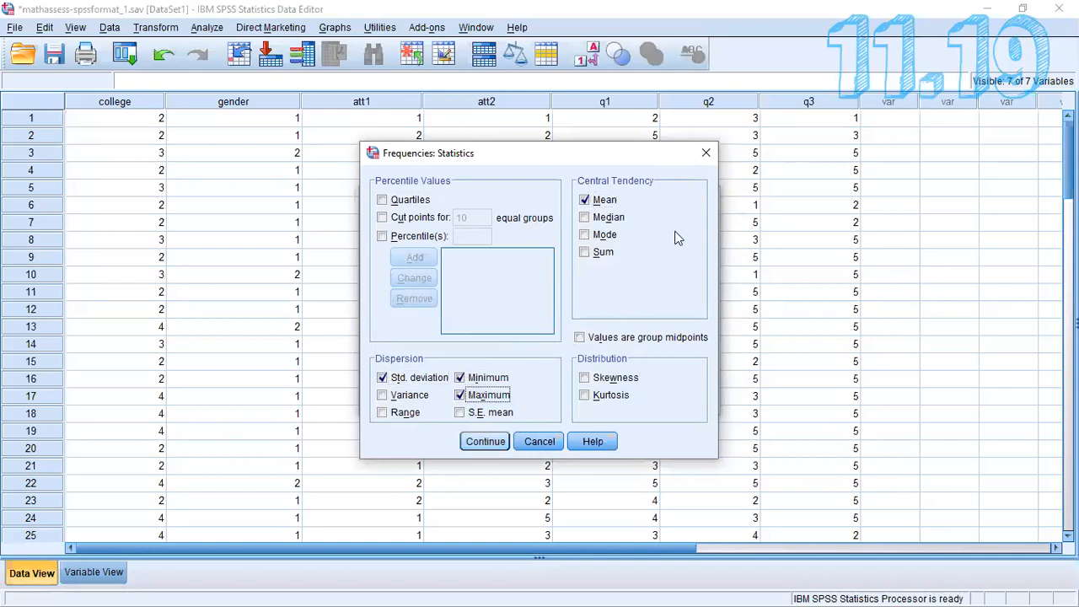
pyautogui.click(451, 394)
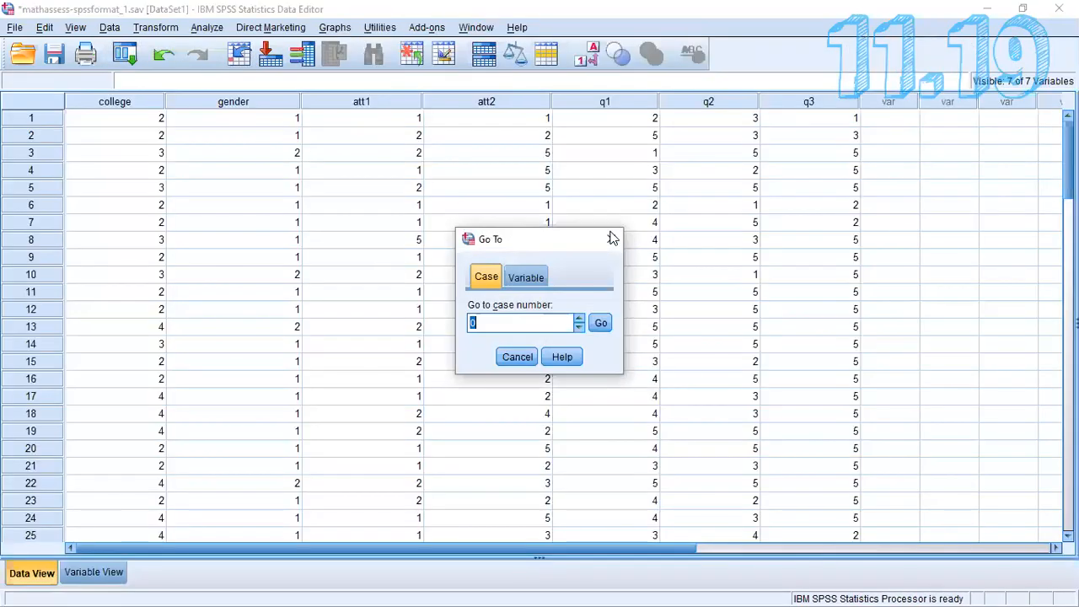
pyautogui.click(518, 357)
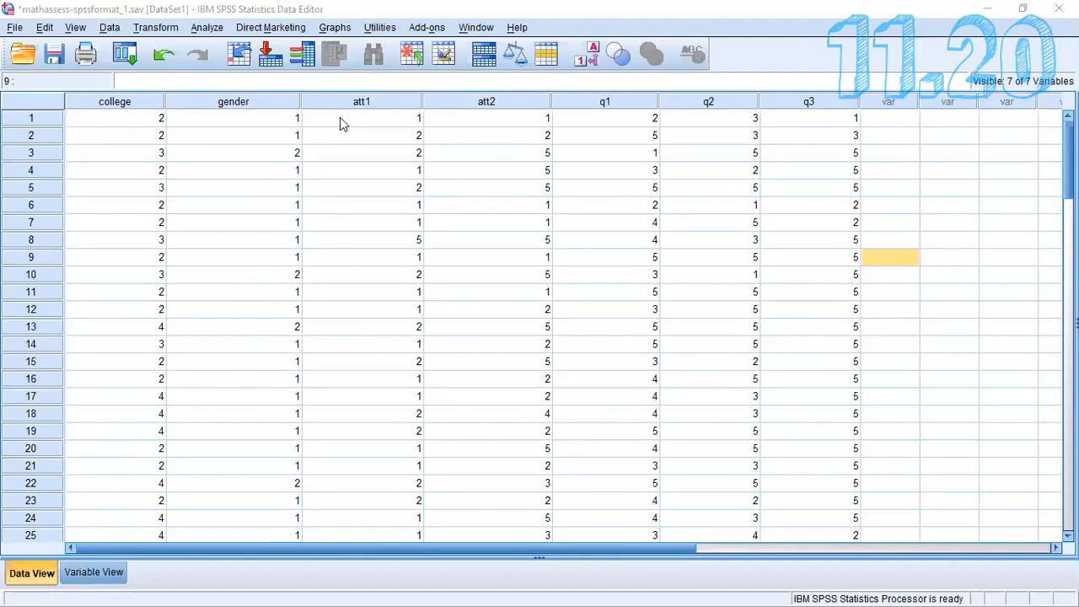
pyautogui.click(219, 28)
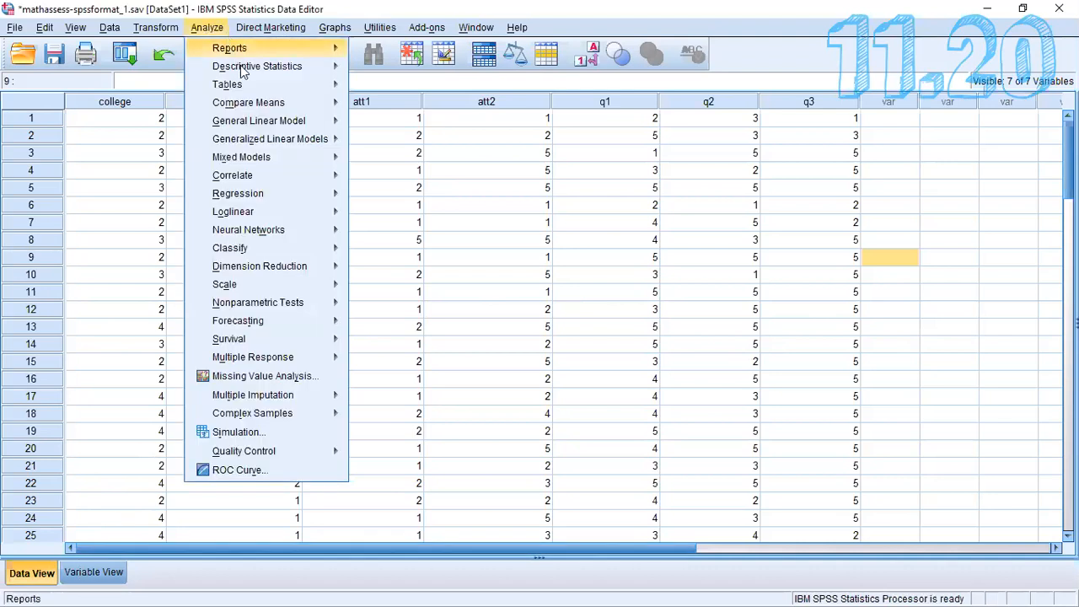
pyautogui.moveTo(246, 67)
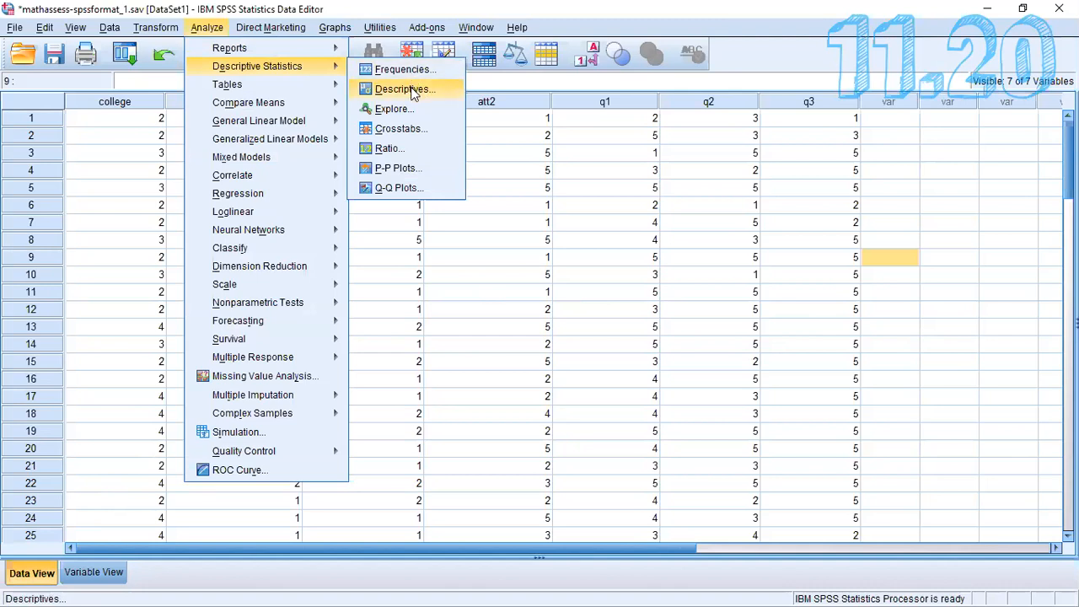
pyautogui.click(515, 118)
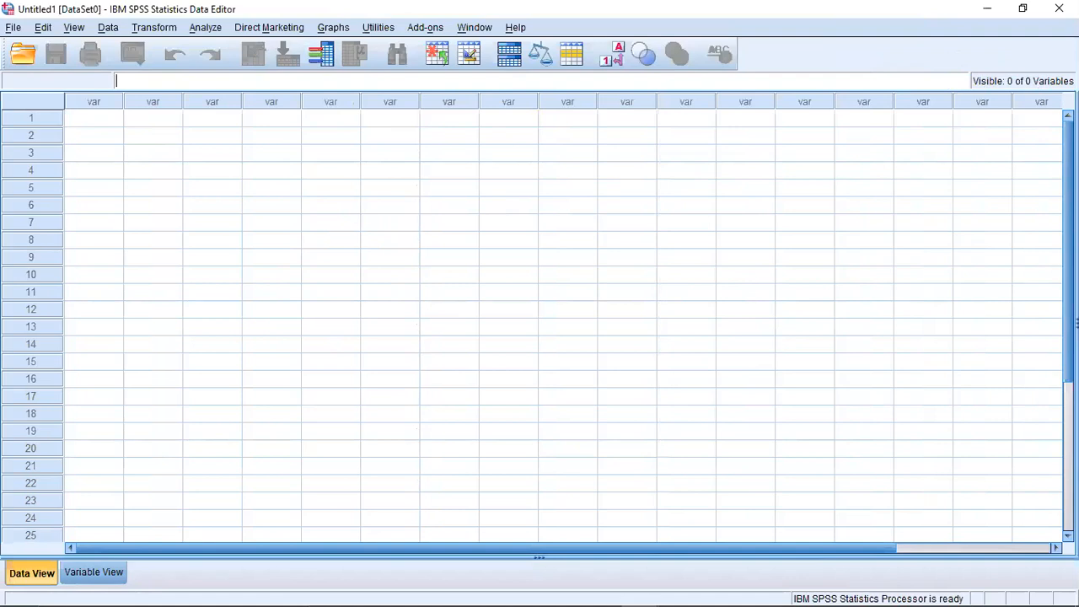
# Open the data file newdrug.sav from the 01.08.2020 folder on the Desktop.
pyautogui.click(13, 28)
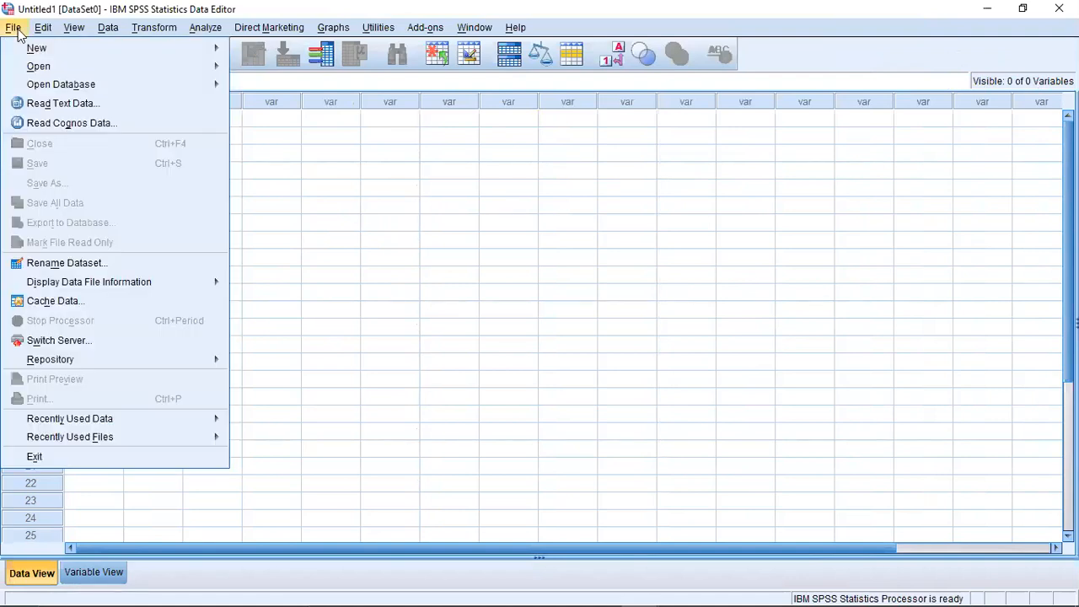
pyautogui.moveTo(47, 67)
pyautogui.click(236, 71)
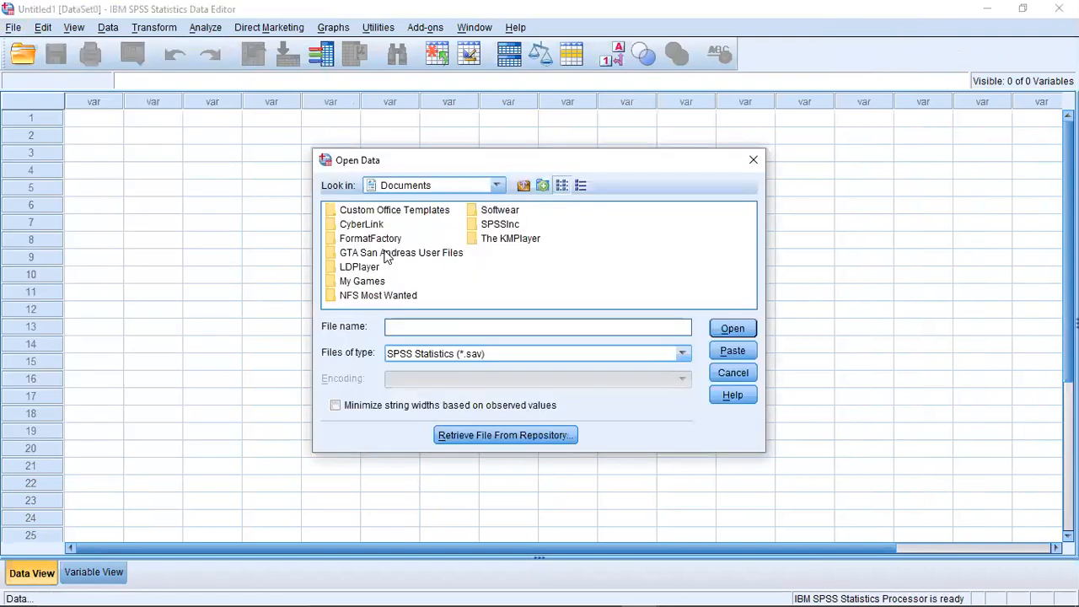
pyautogui.click(496, 185)
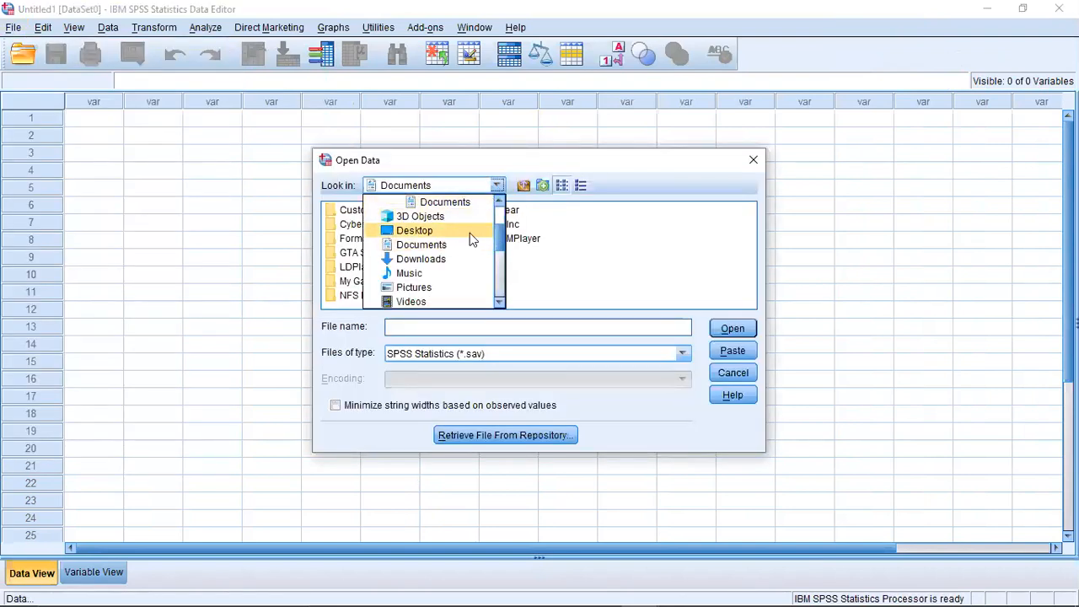
pyautogui.click(470, 232)
pyautogui.doubleClick(380, 214)
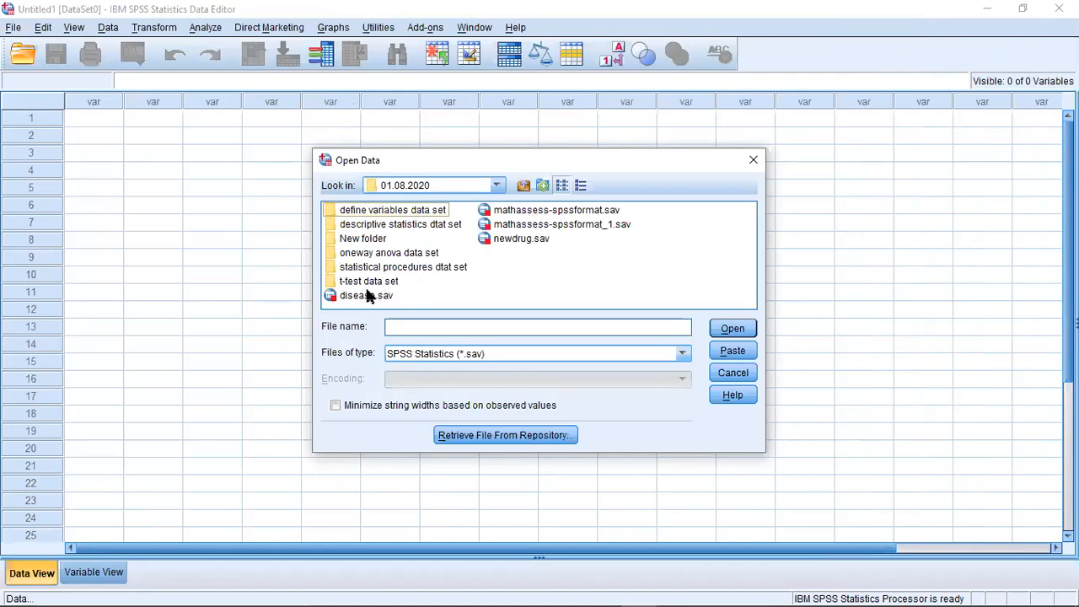
pyautogui.click(503, 239)
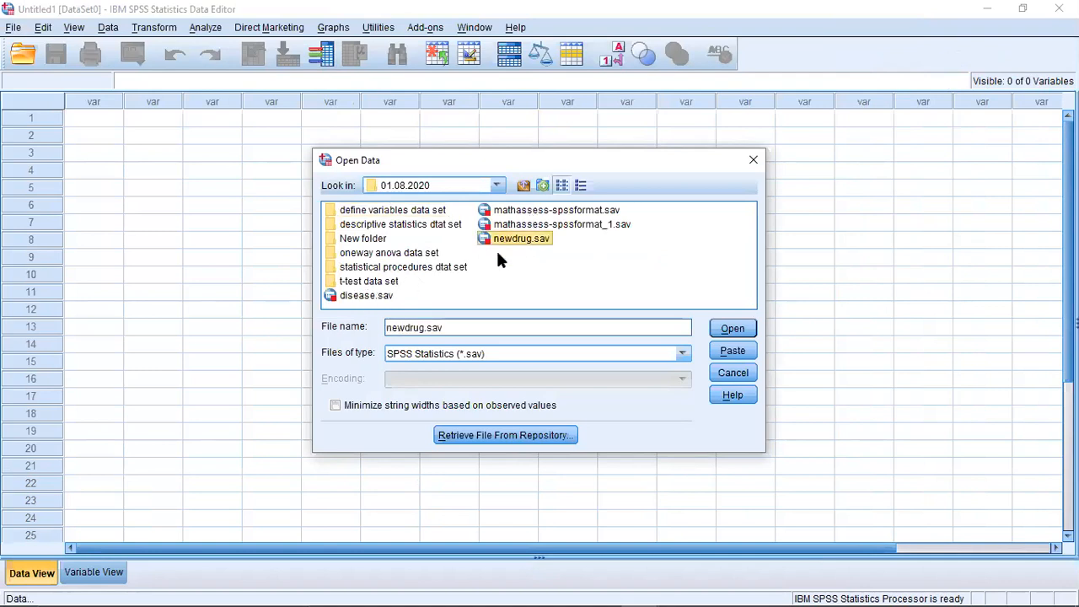
pyautogui.click(722, 333)
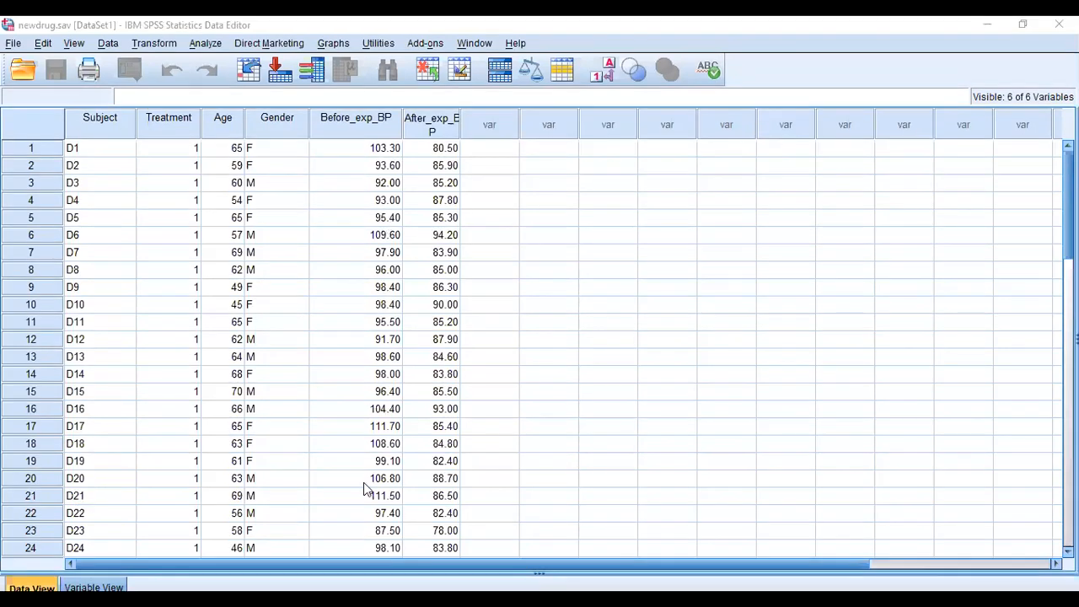
# Check the subject codes in the data and confirm the Subject variable's type as String with 12 characters.
pyautogui.hotkey('ctrl', 't')
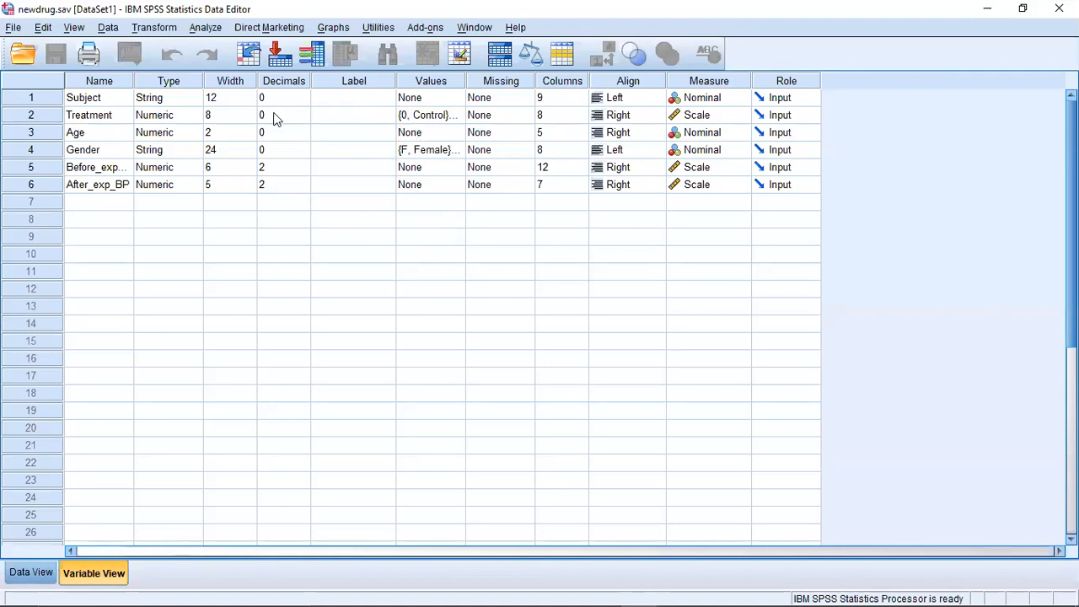
pyautogui.click(172, 99)
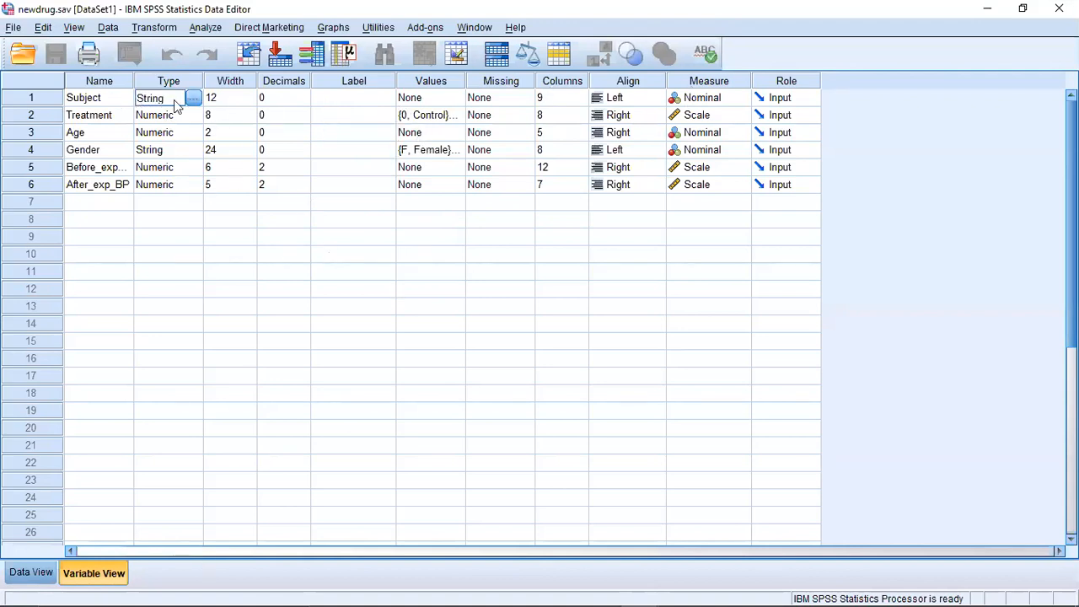
pyautogui.click(31, 577)
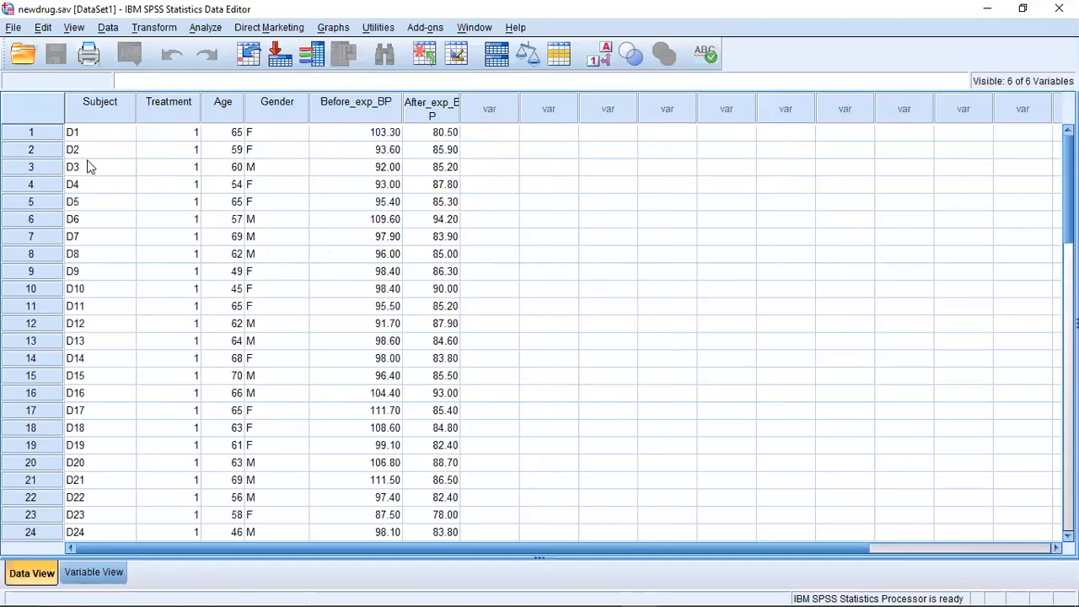
pyautogui.scroll(-11, 93, 247)
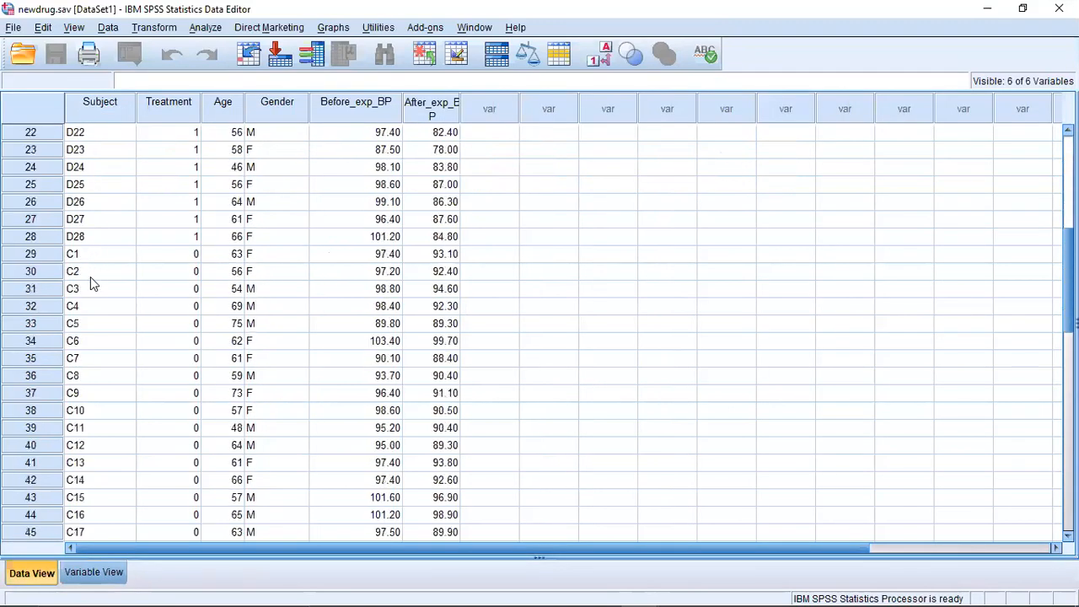
pyautogui.scroll(11, 84, 393)
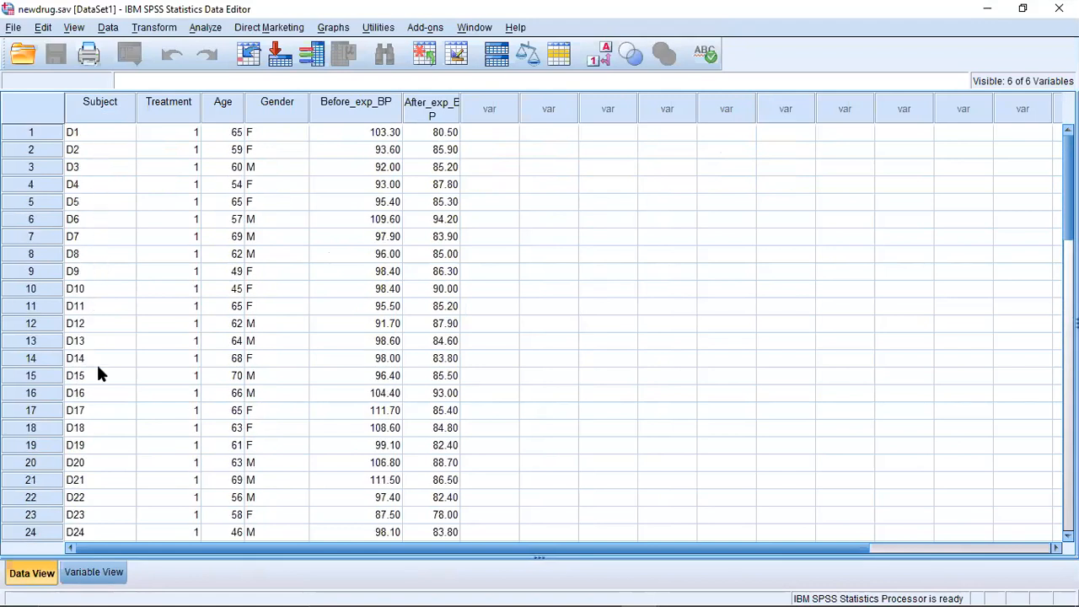
pyautogui.click(80, 572)
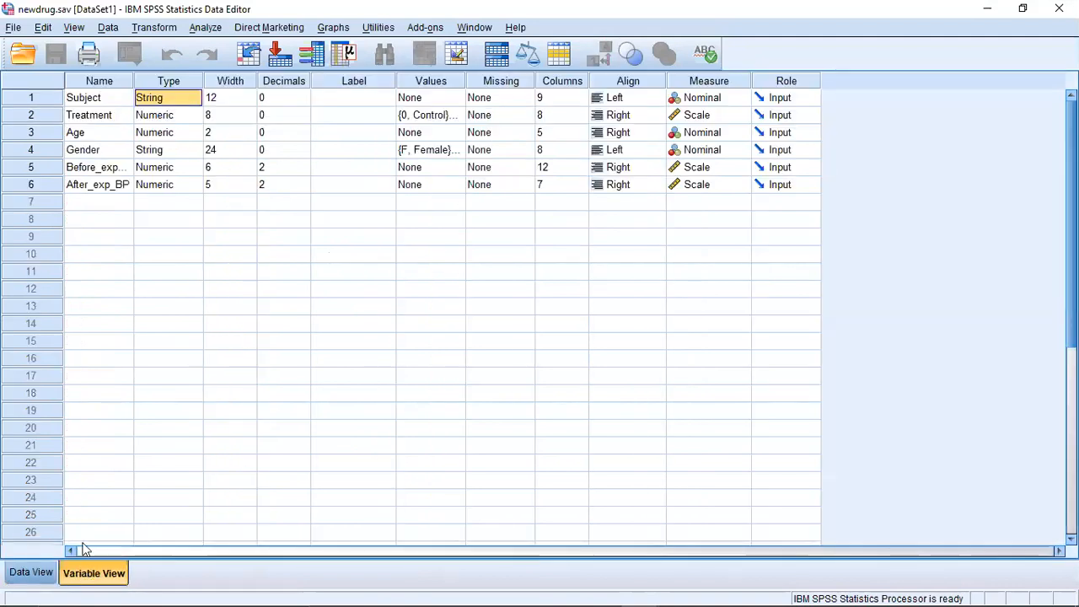
pyautogui.click(187, 100)
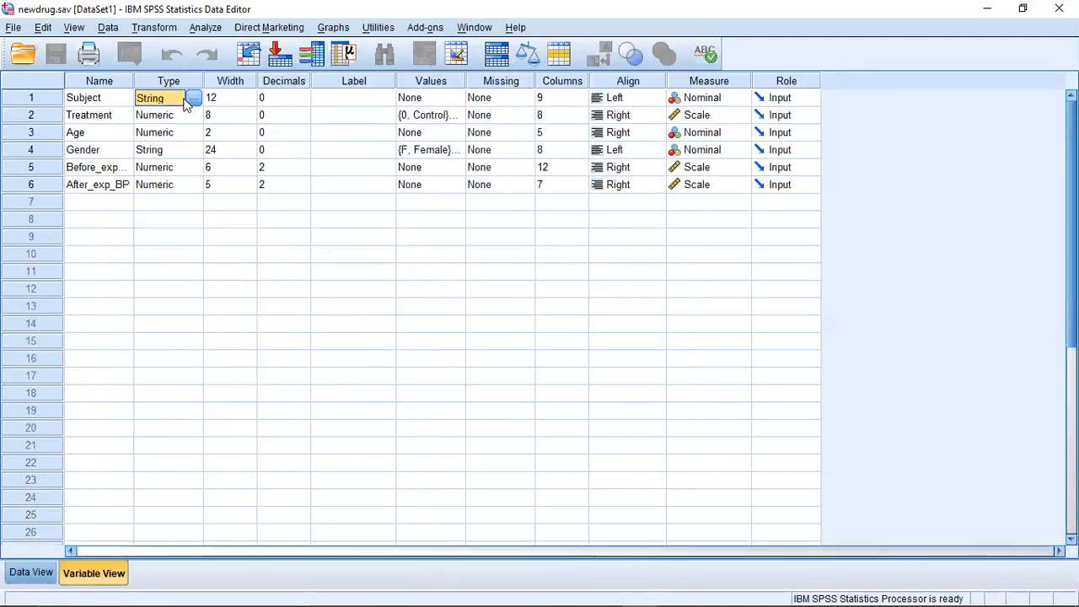
pyautogui.click(194, 99)
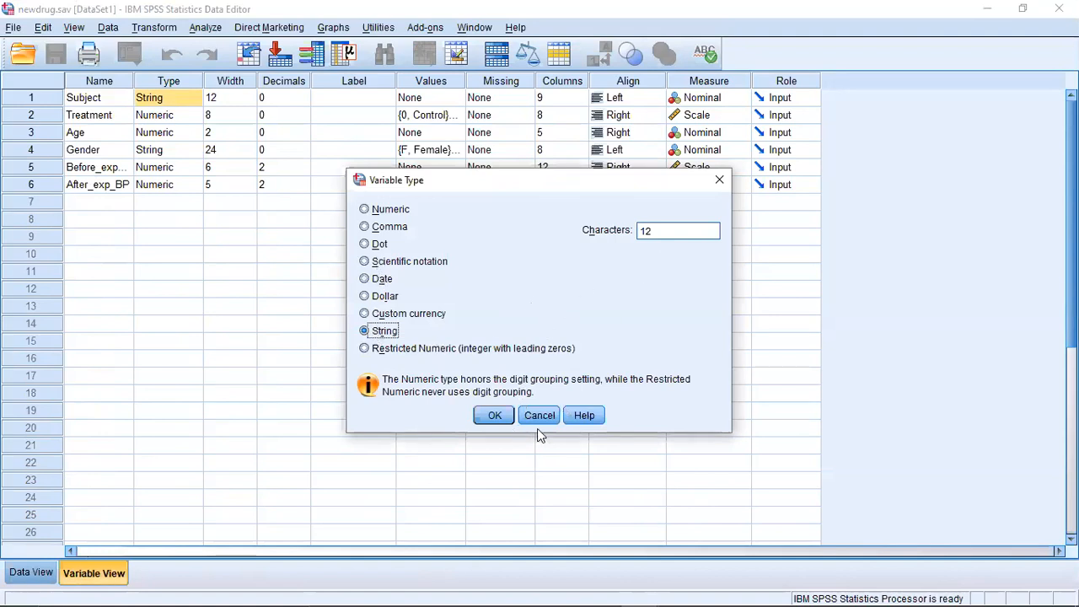
pyautogui.click(494, 415)
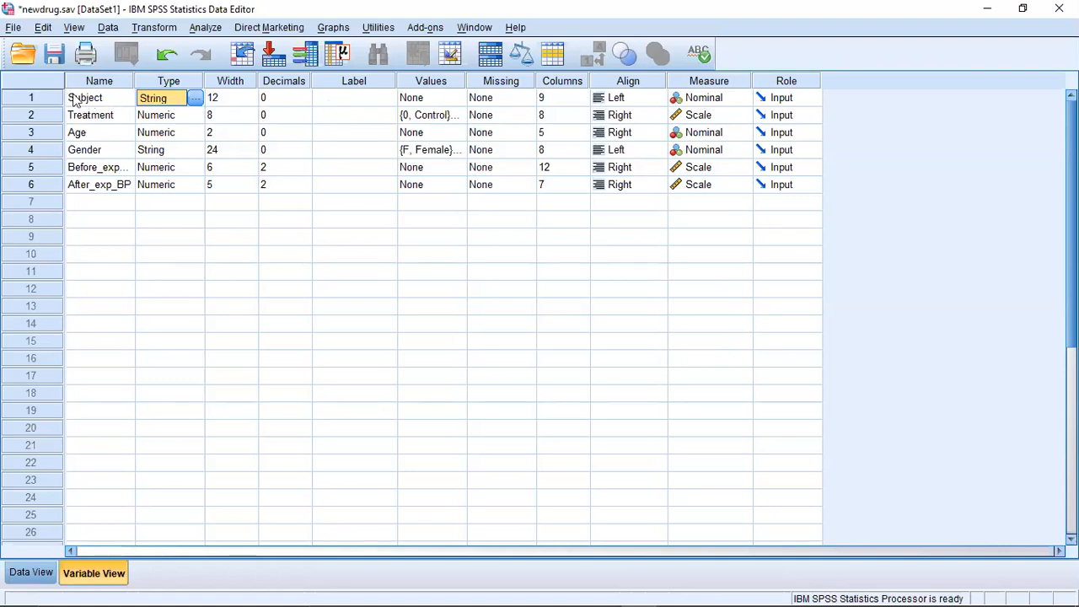
# Examine the Treatment codes across the subject rows and go back to the variable definitions.
pyautogui.click(22, 576)
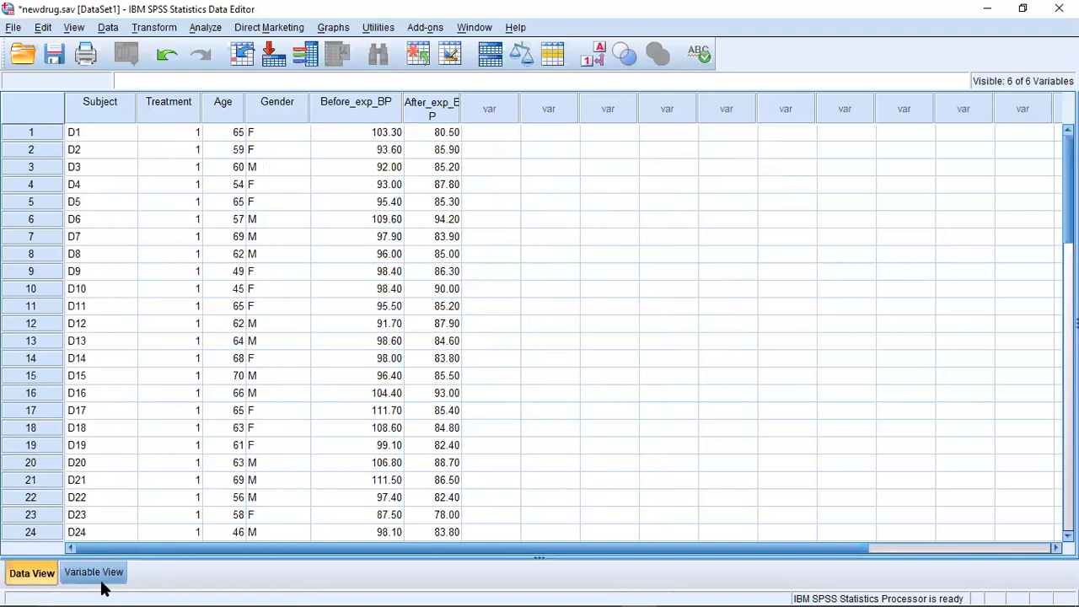
pyautogui.scroll(-6, 164, 250)
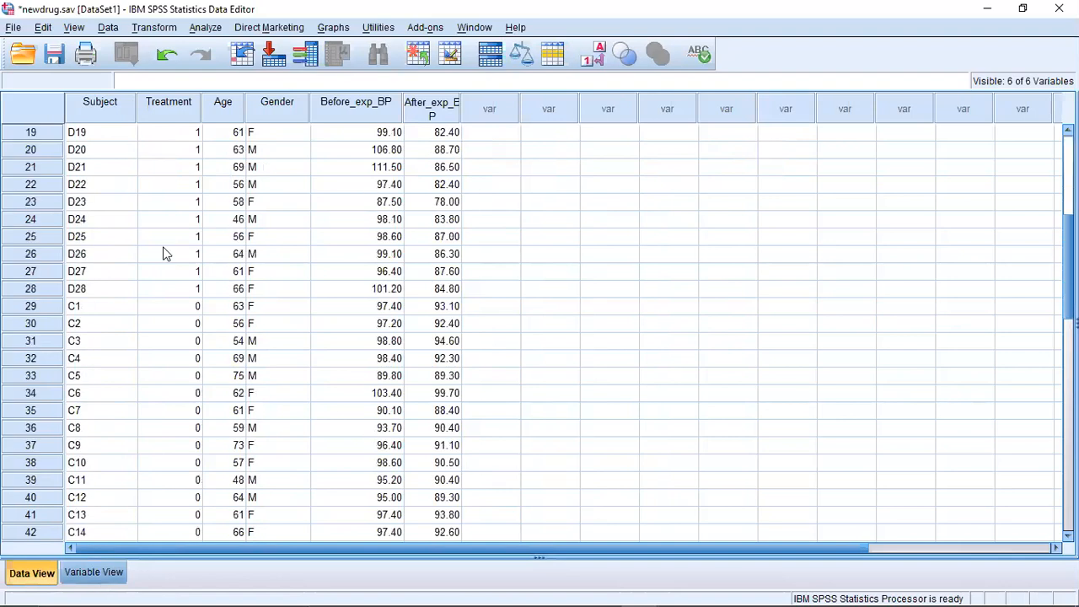
pyautogui.click(93, 573)
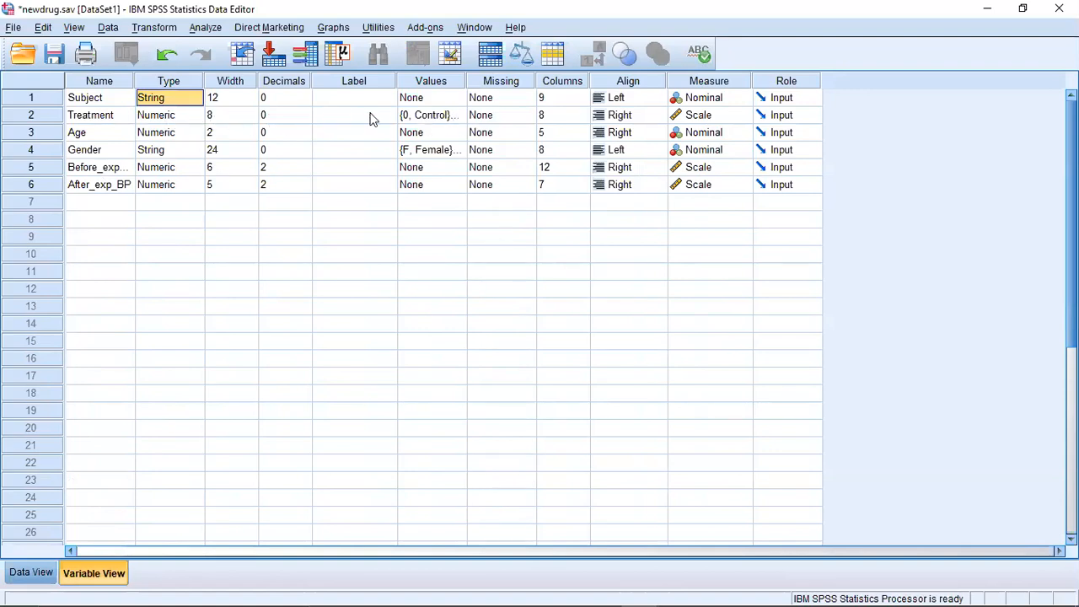
# Open the Treatment variable's value labels, check the data rows, and return to the variable definitions.
pyautogui.click(453, 116)
pyautogui.click(457, 116)
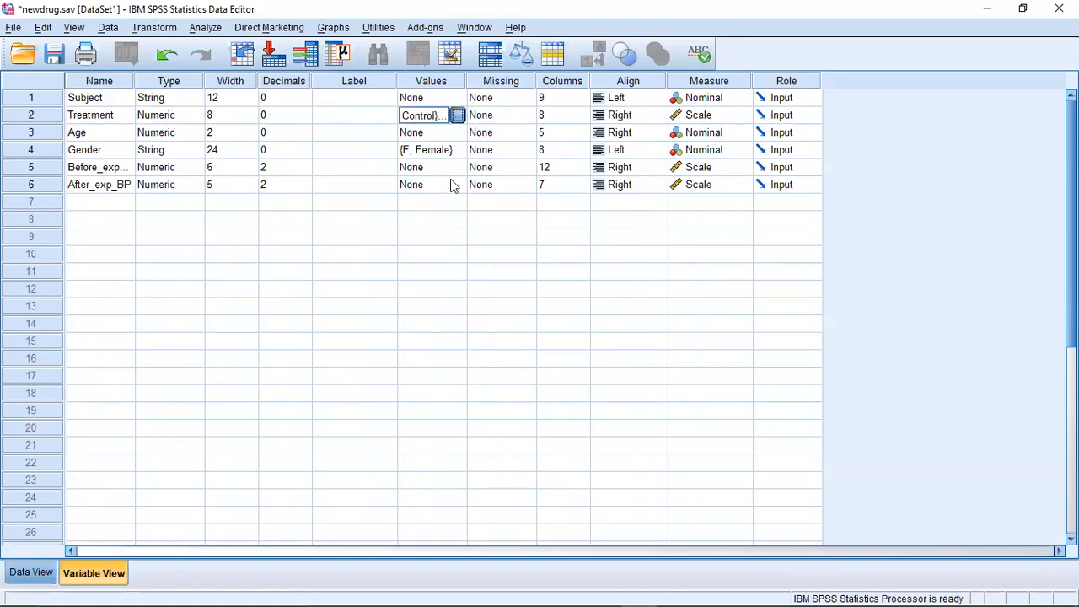
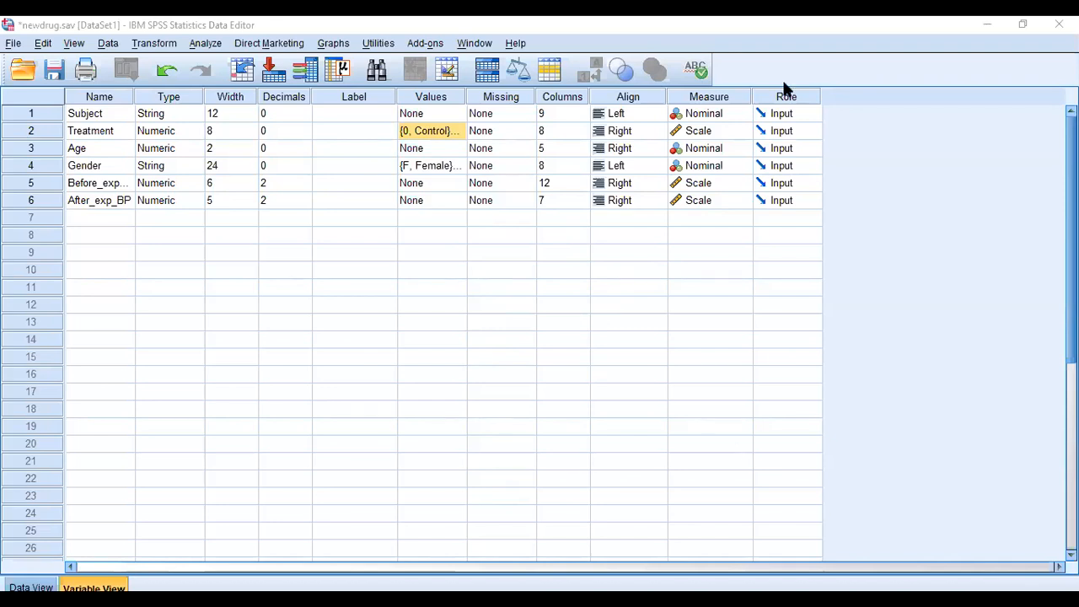
pyautogui.click(776, 332)
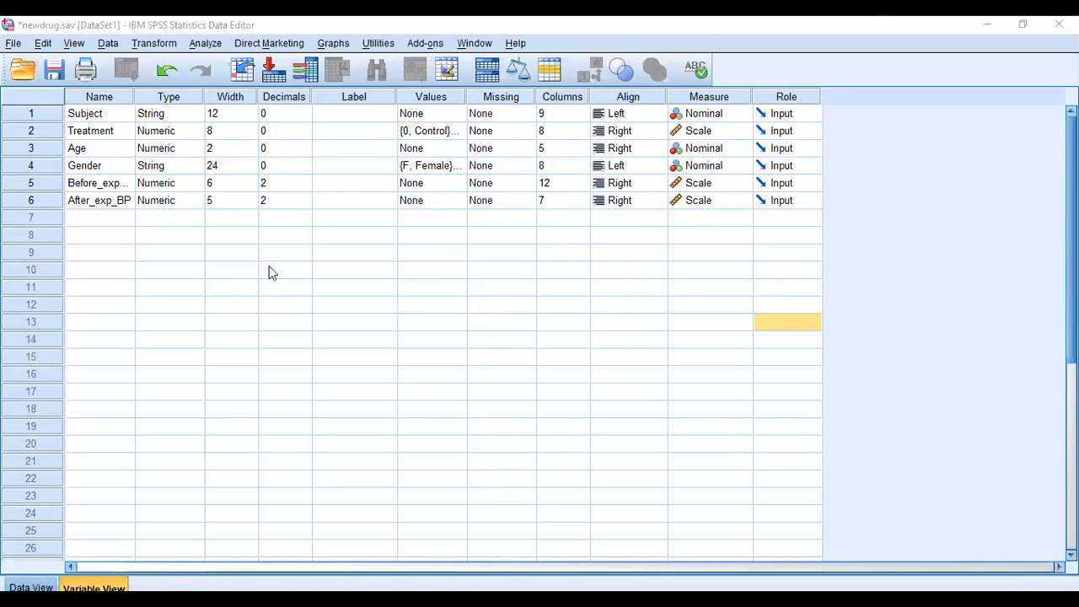
pyautogui.hotkey('ctrl', 't')
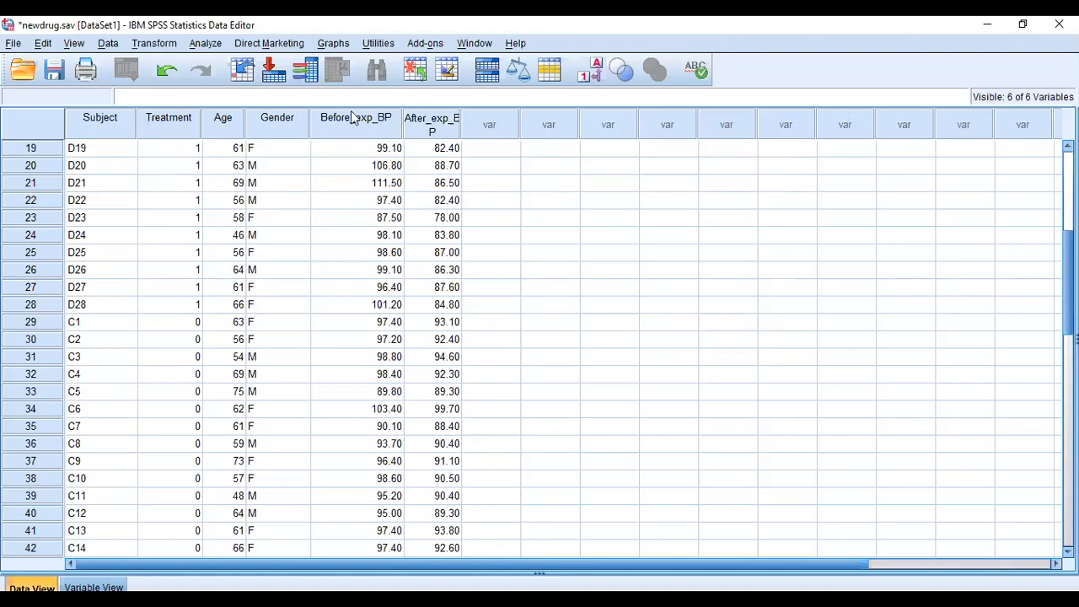
pyautogui.click(80, 586)
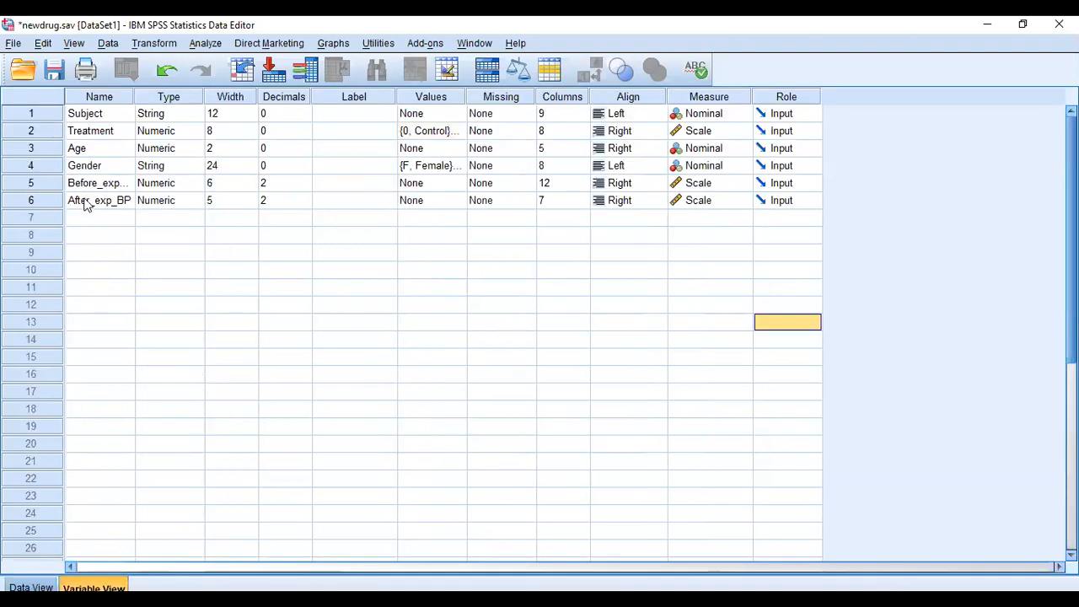
# Review the value labels defined for the Gender variable and compare them with the codes in the data rows.
pyautogui.click(99, 171)
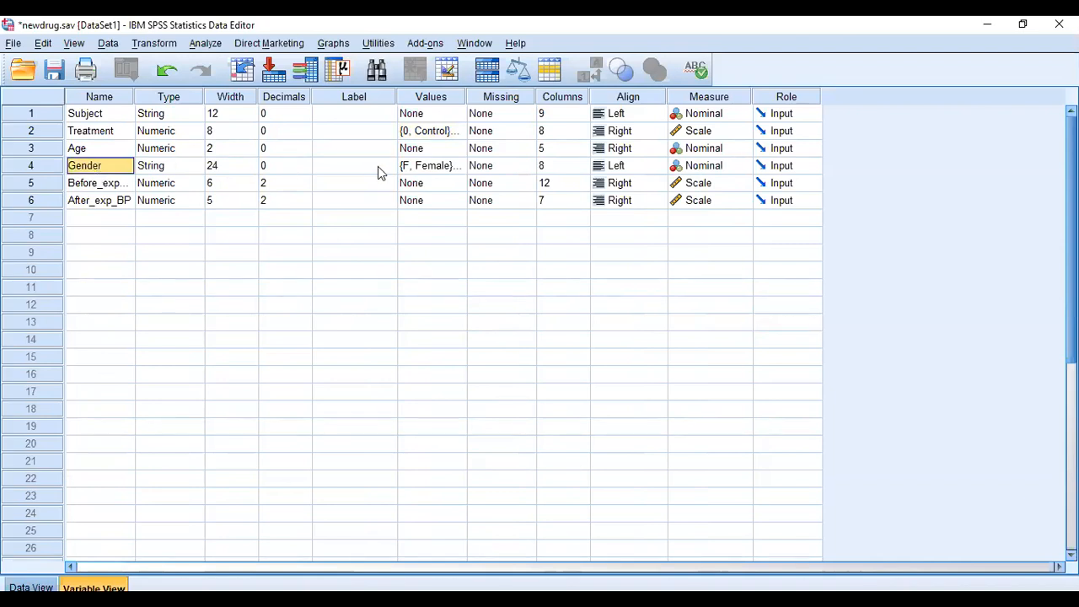
pyautogui.click(436, 167)
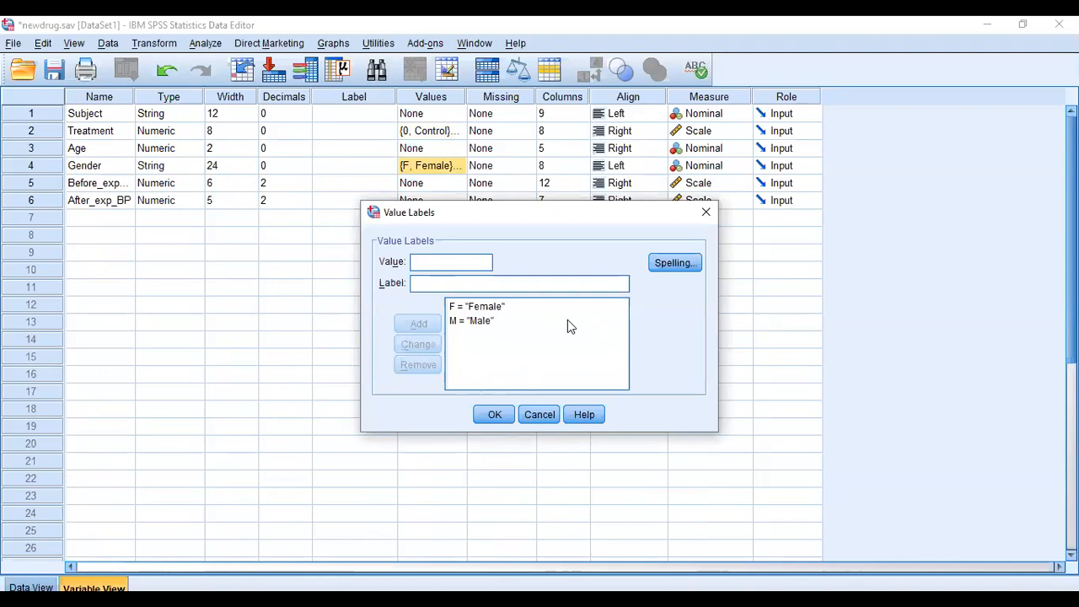
pyautogui.click(706, 215)
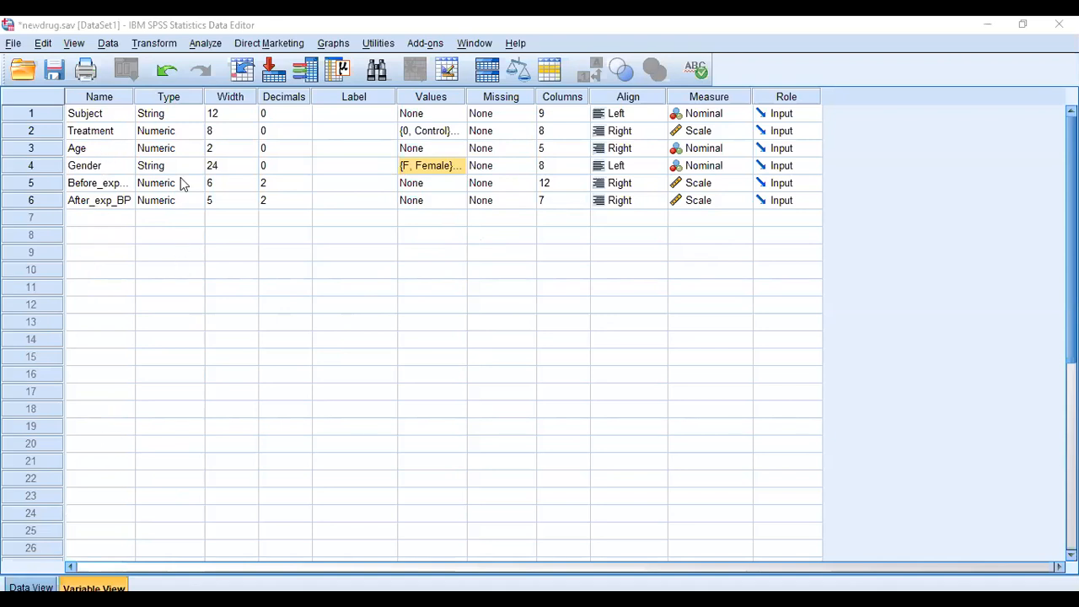
pyautogui.hotkey('ctrl', 't')
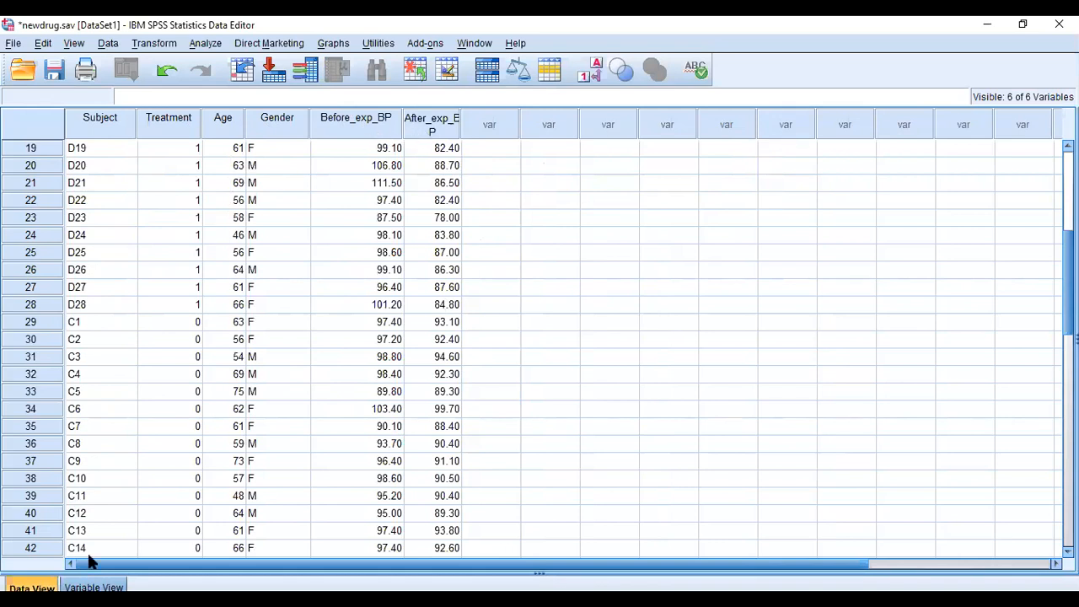
pyautogui.click(93, 587)
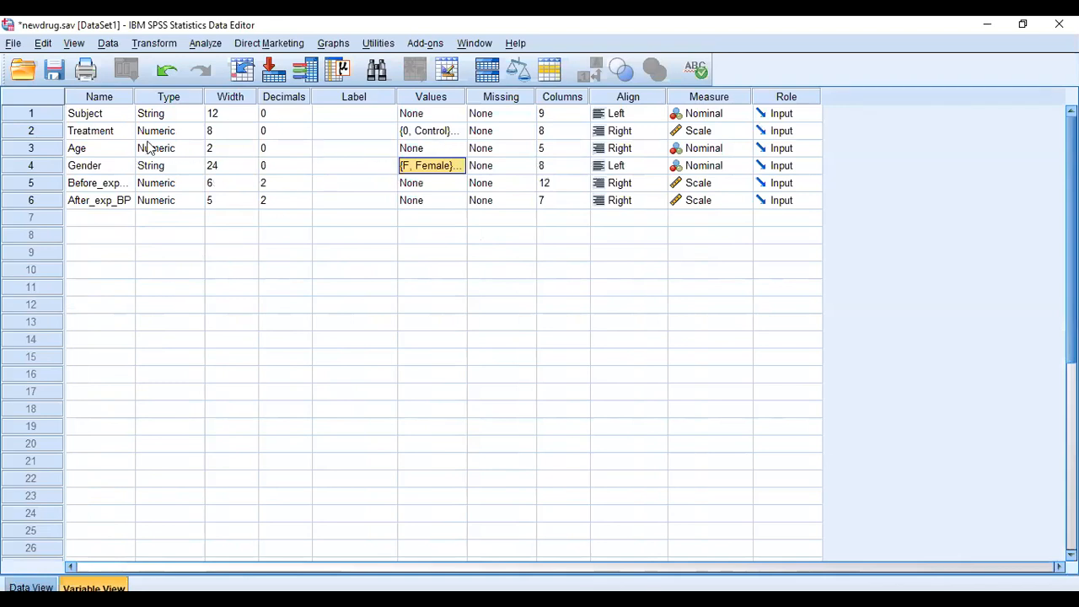
pyautogui.click(444, 166)
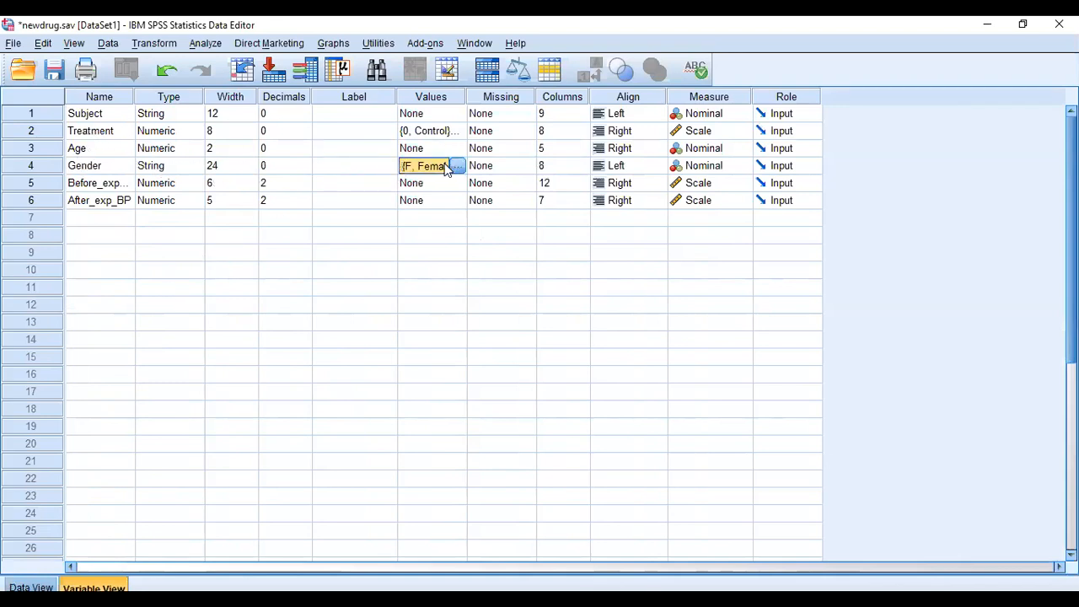
pyautogui.click(457, 167)
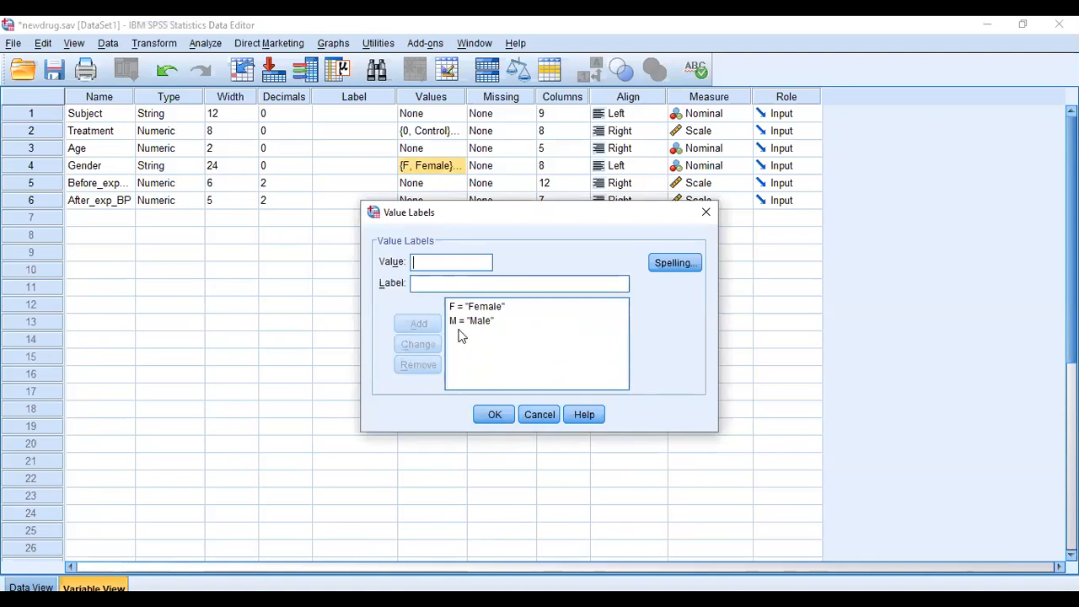
pyautogui.click(701, 214)
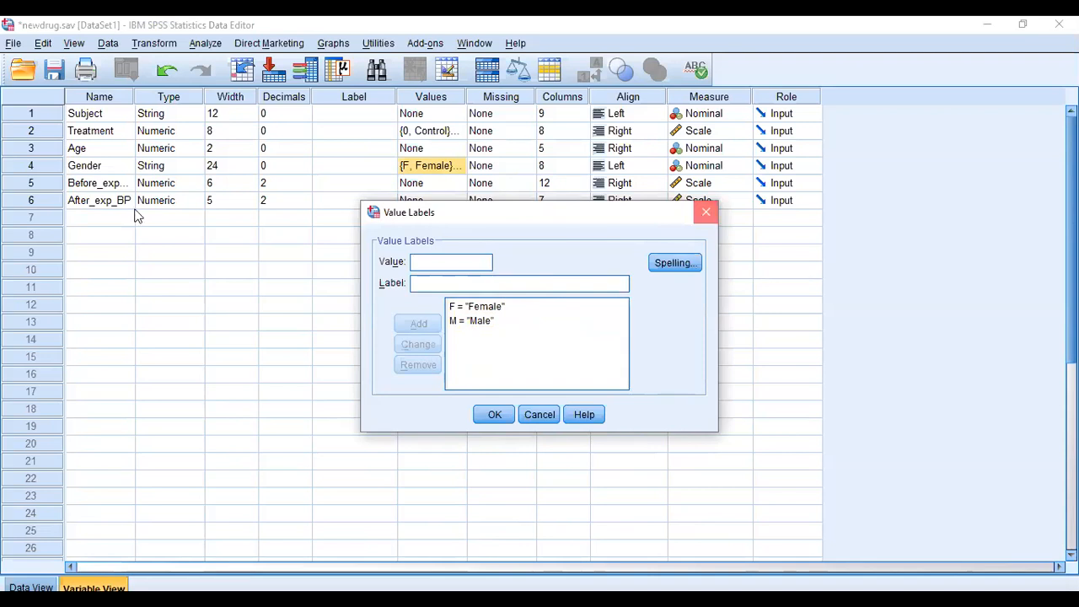
# Check the type and measurement level of Before_exp_BP and select the After_exp_BP variable.
pyautogui.click(113, 184)
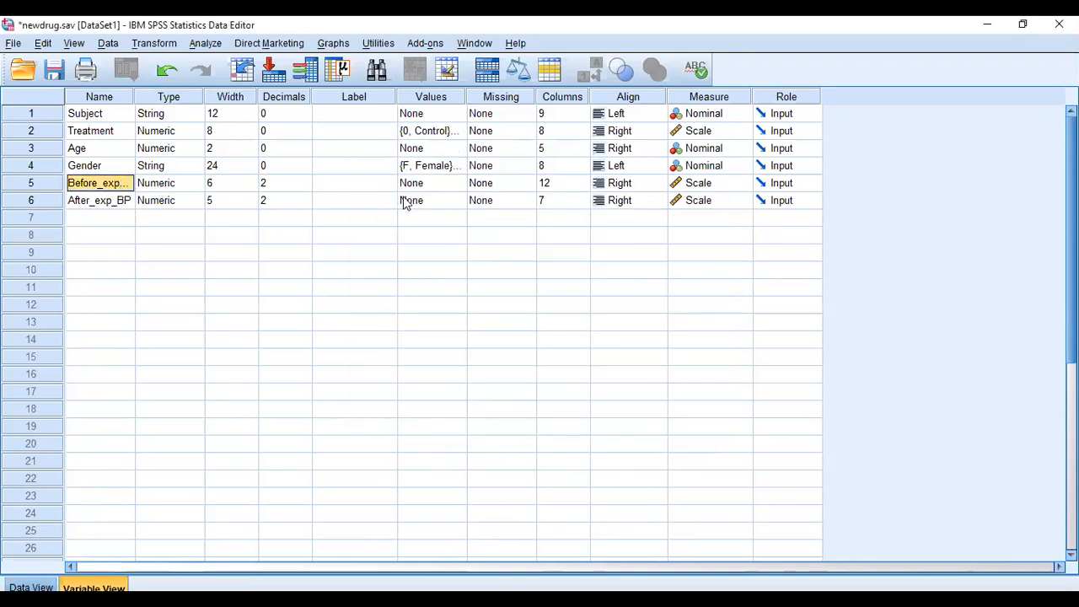
pyautogui.click(182, 187)
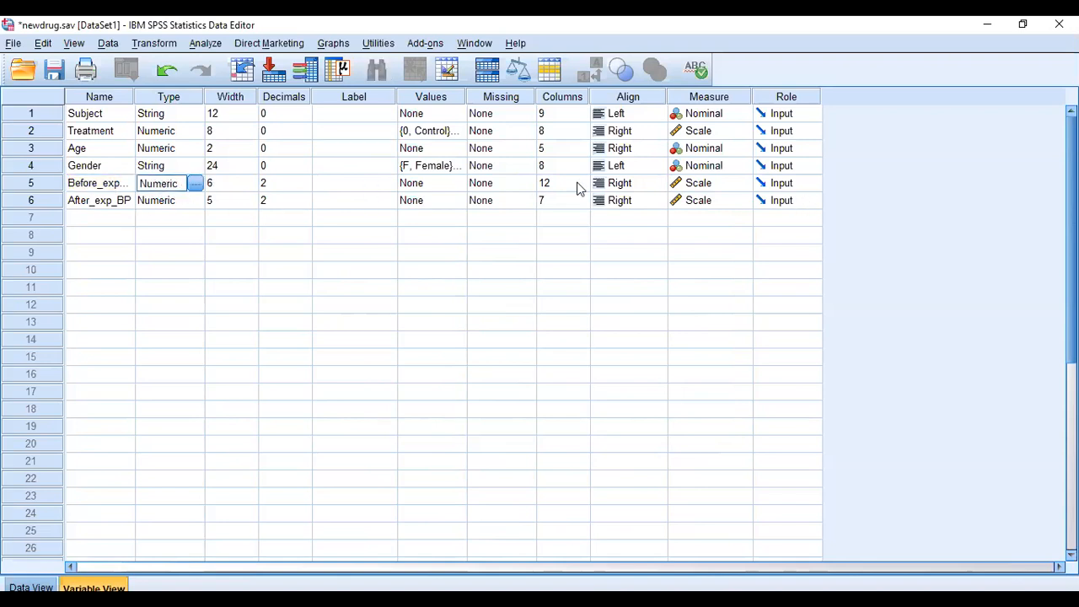
pyautogui.click(684, 184)
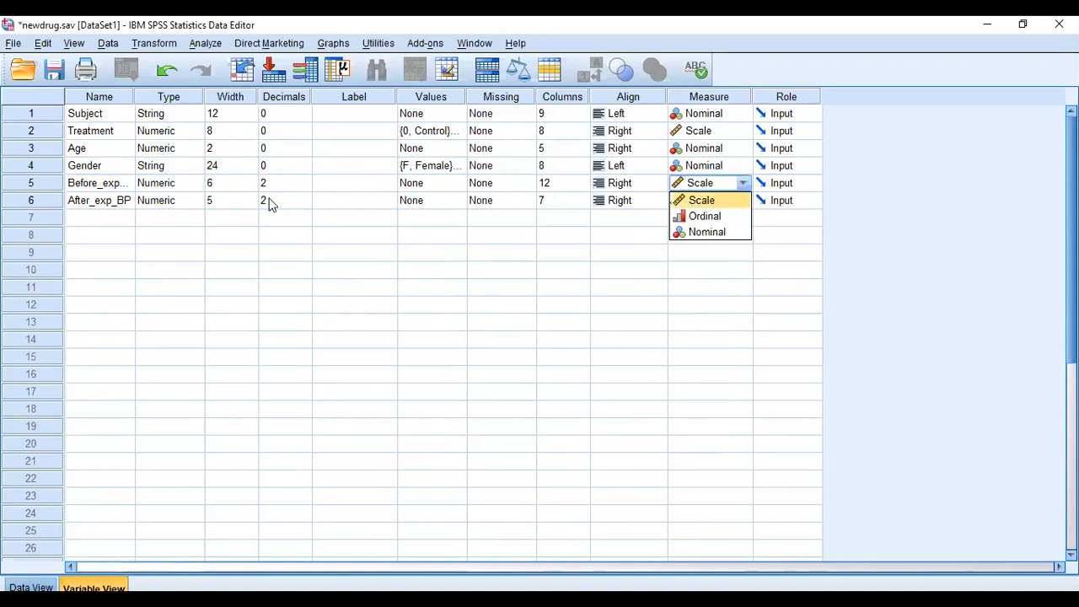
pyautogui.click(121, 207)
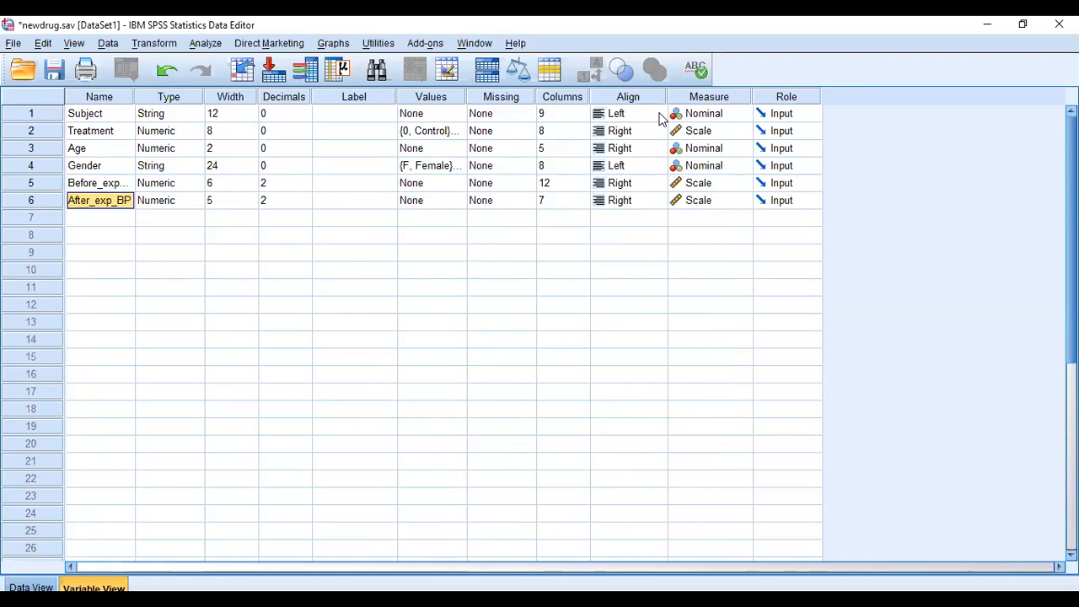
# Display value labels in the data rows, inspect the Gender column, and switch back to the raw codes.
pyautogui.click(32, 588)
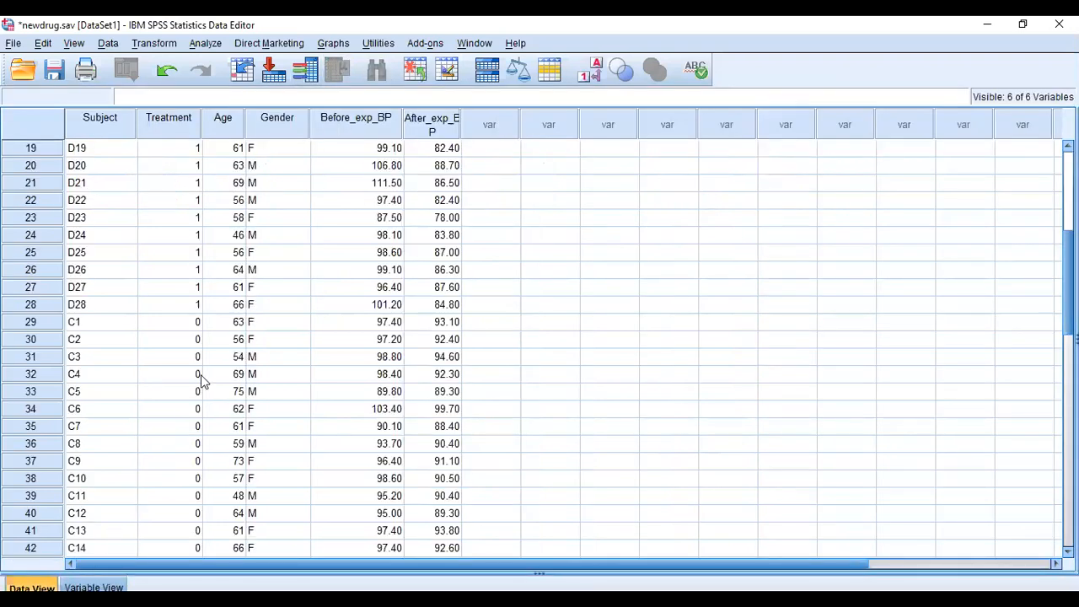
pyautogui.click(590, 71)
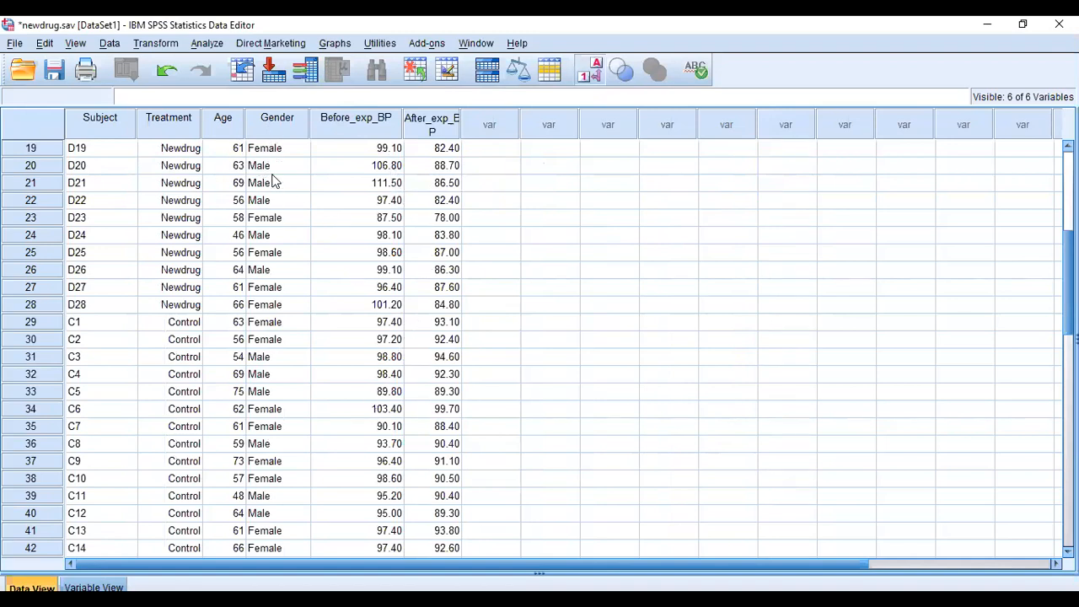
pyautogui.click(289, 134)
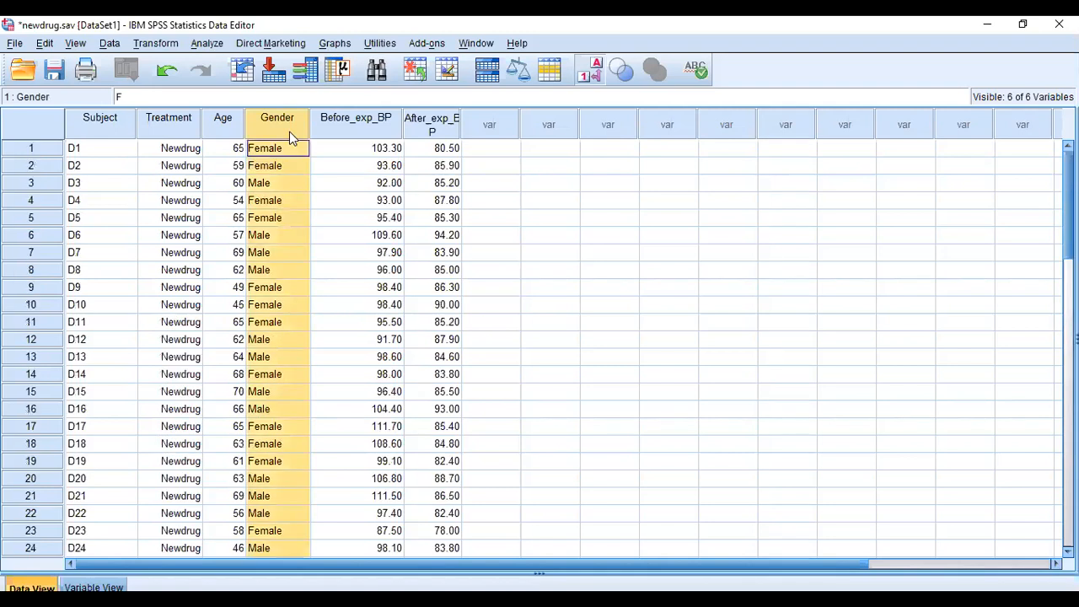
pyautogui.rightClick(289, 131)
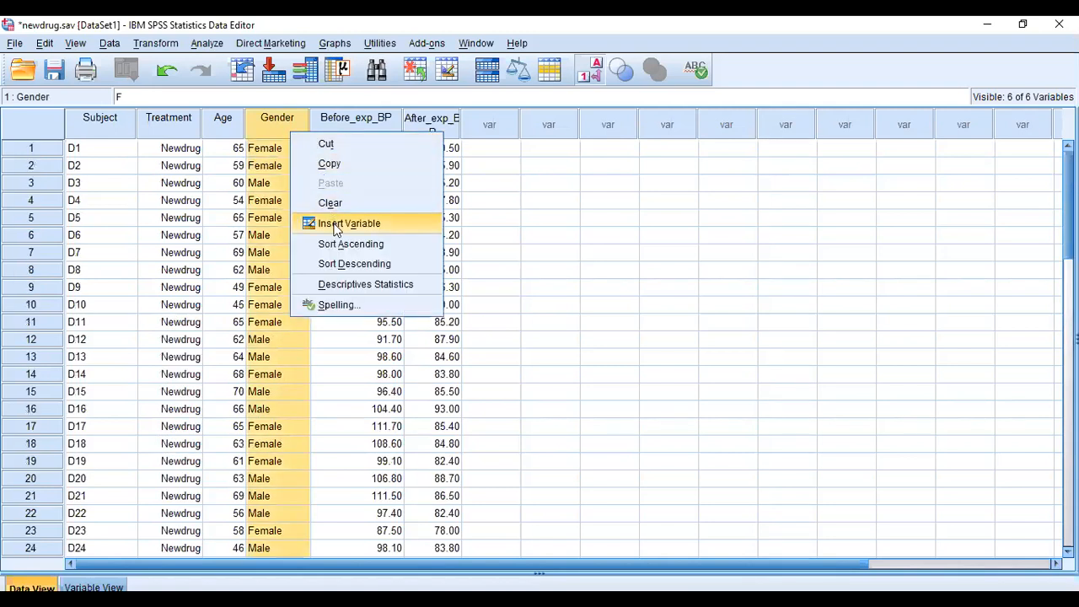
pyautogui.click(601, 221)
pyautogui.click(282, 130)
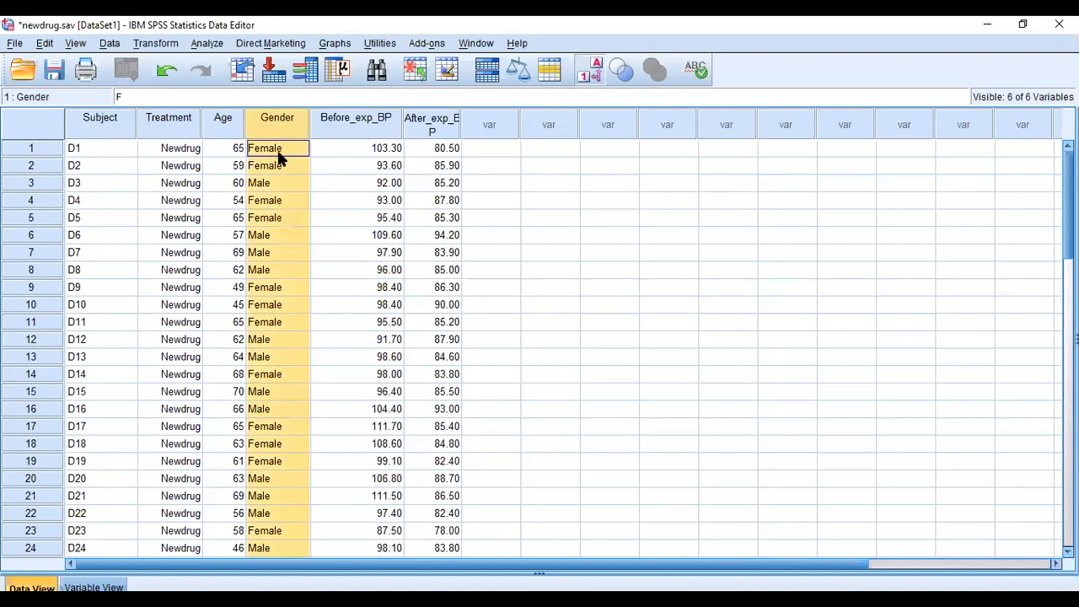
pyautogui.click(592, 73)
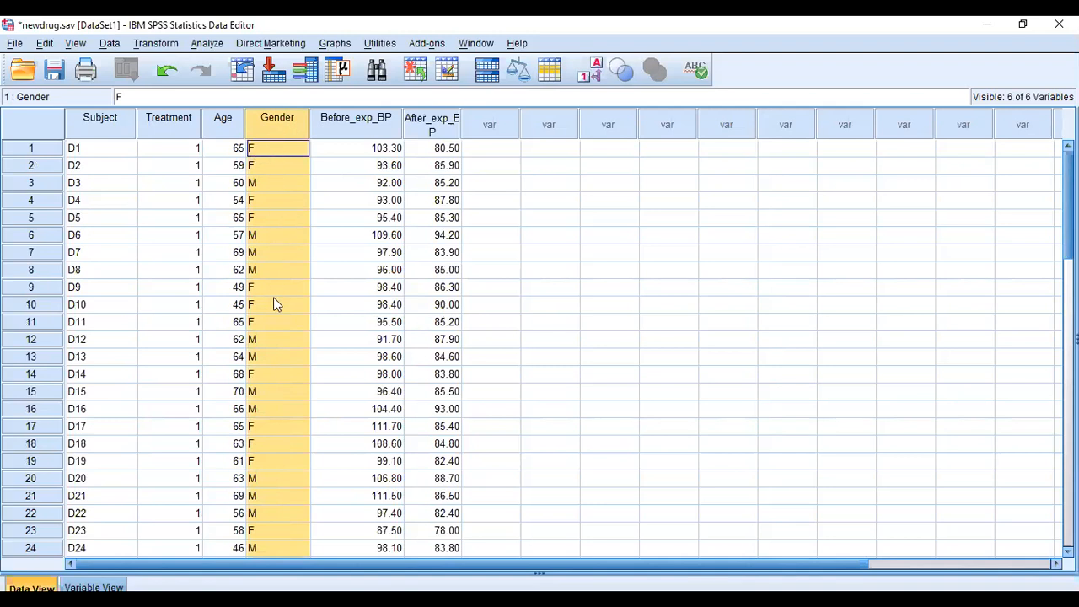
# Recheck Gender's value labels in the variable definitions and accept them as defined.
pyautogui.click(94, 587)
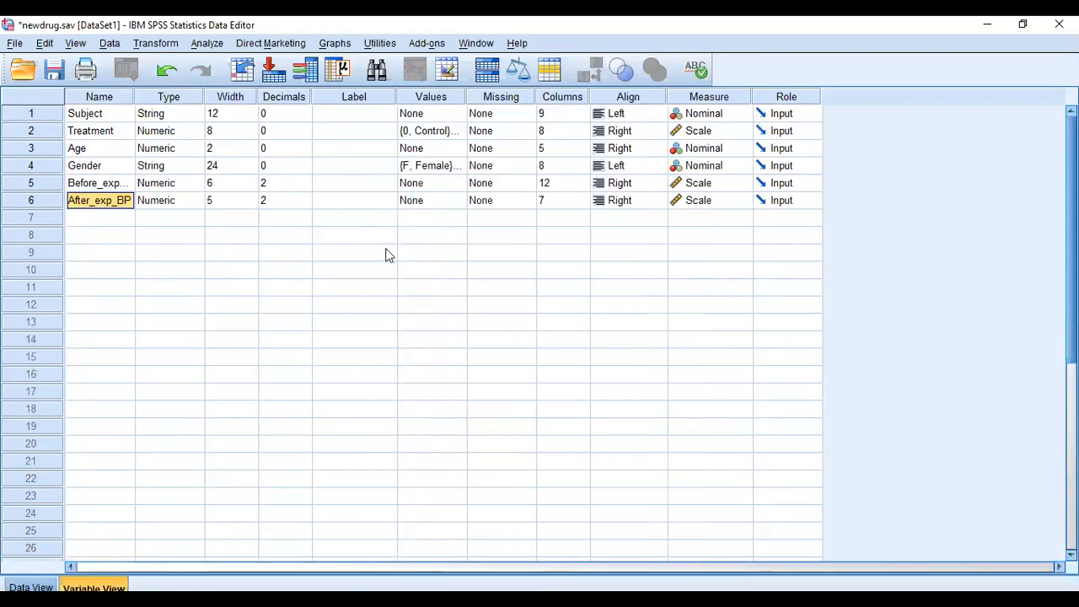
pyautogui.click(462, 168)
pyautogui.click(459, 166)
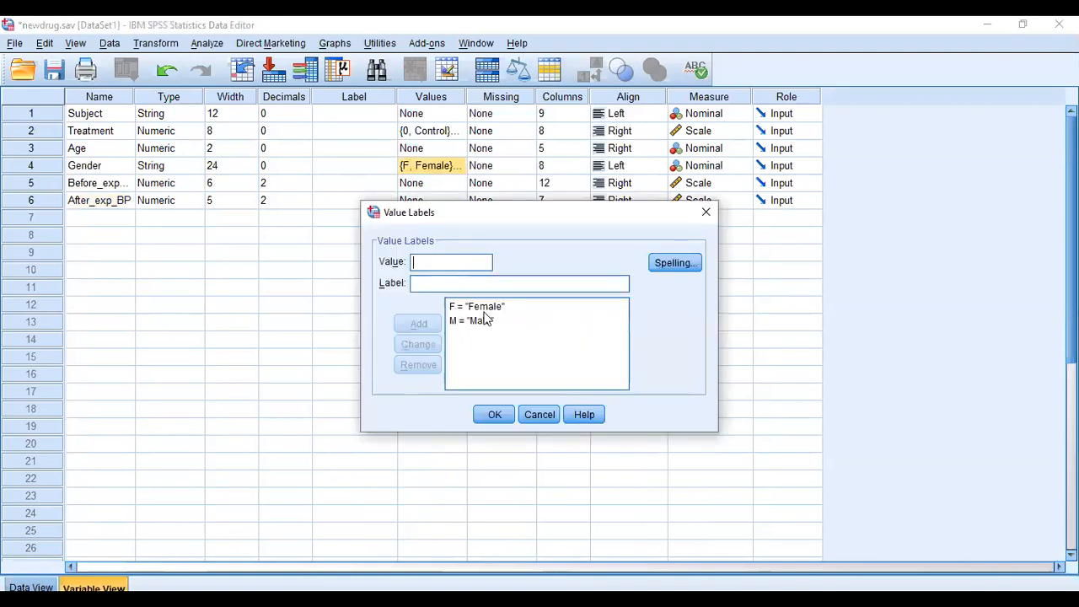
pyautogui.click(494, 417)
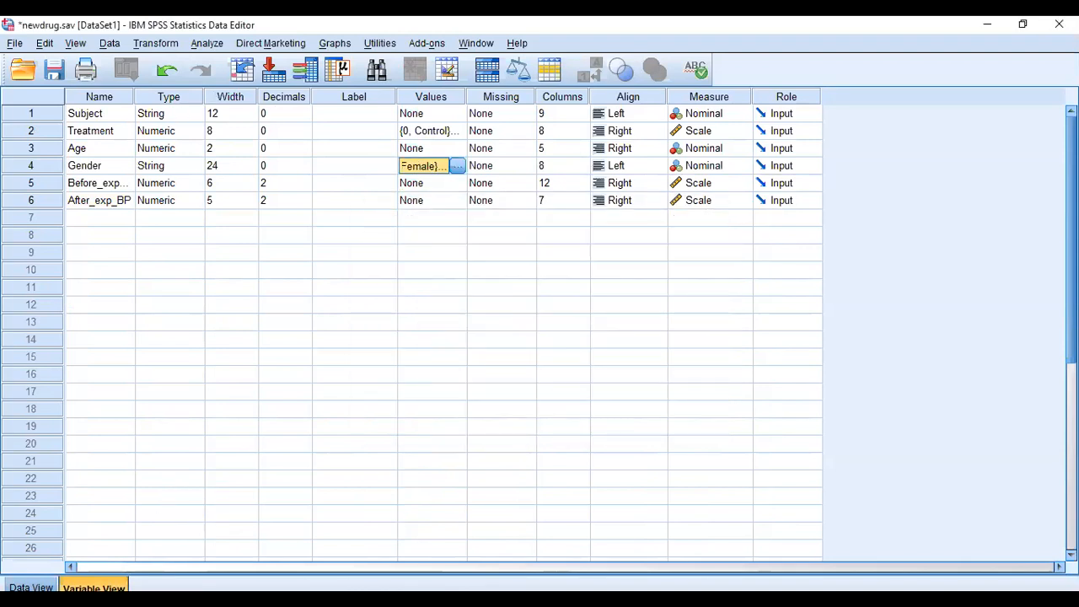
# Set up a Descriptives analysis with Before_exp_BP and After_exp_BP as its variables.
pyautogui.click(38, 587)
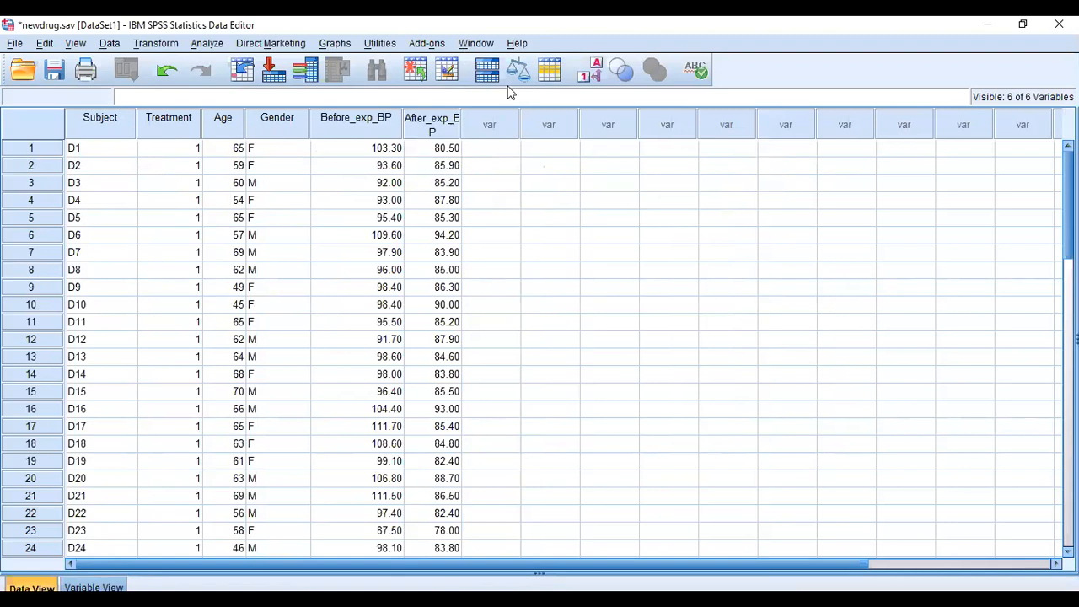
pyautogui.click(207, 43)
pyautogui.moveTo(226, 81)
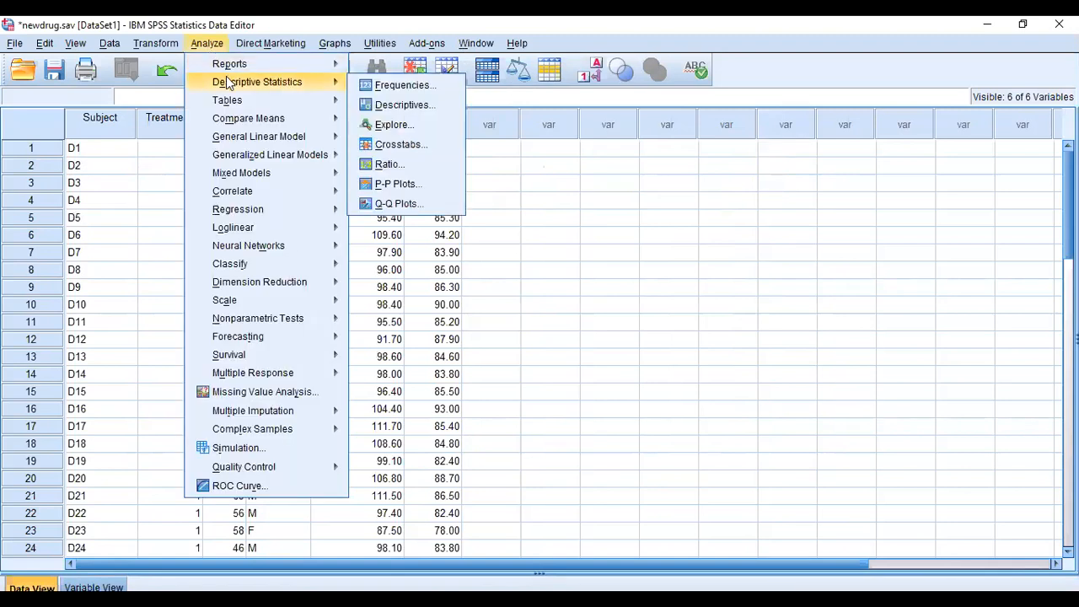
pyautogui.click(397, 106)
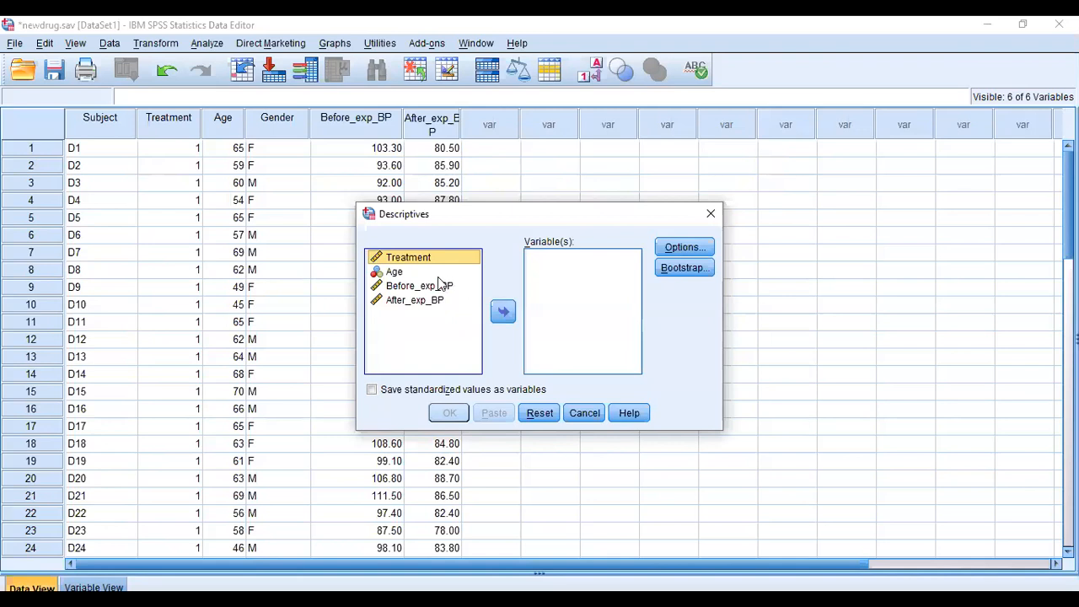
pyautogui.click(426, 287)
pyautogui.click(503, 311)
pyautogui.click(426, 286)
pyautogui.click(504, 312)
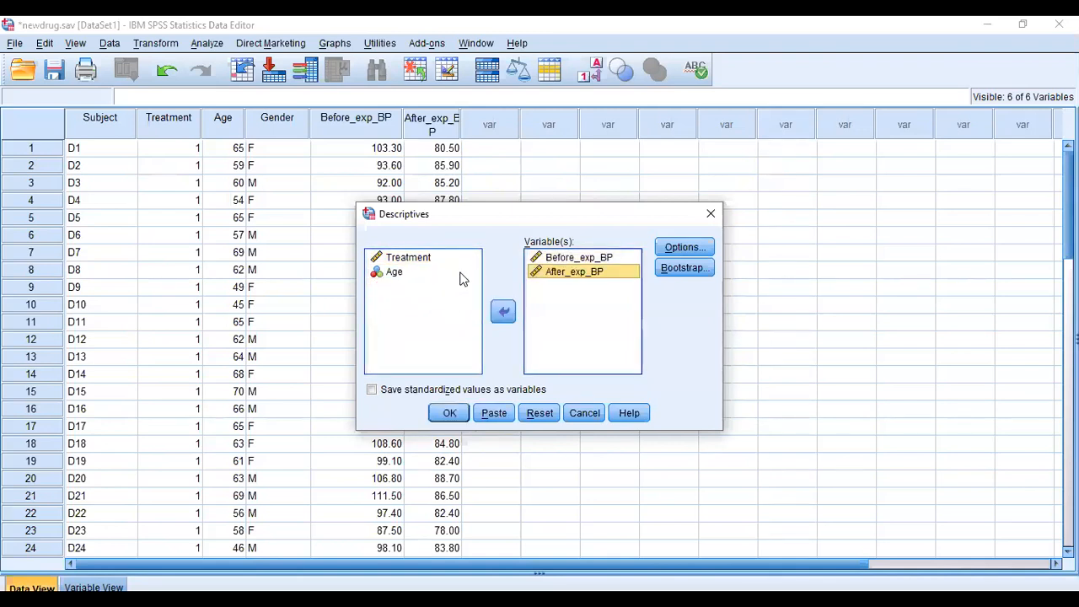
# Keep the mean, standard deviation, minimum and maximum as the requested statistics and run the Descriptives analysis.
pyautogui.click(685, 247)
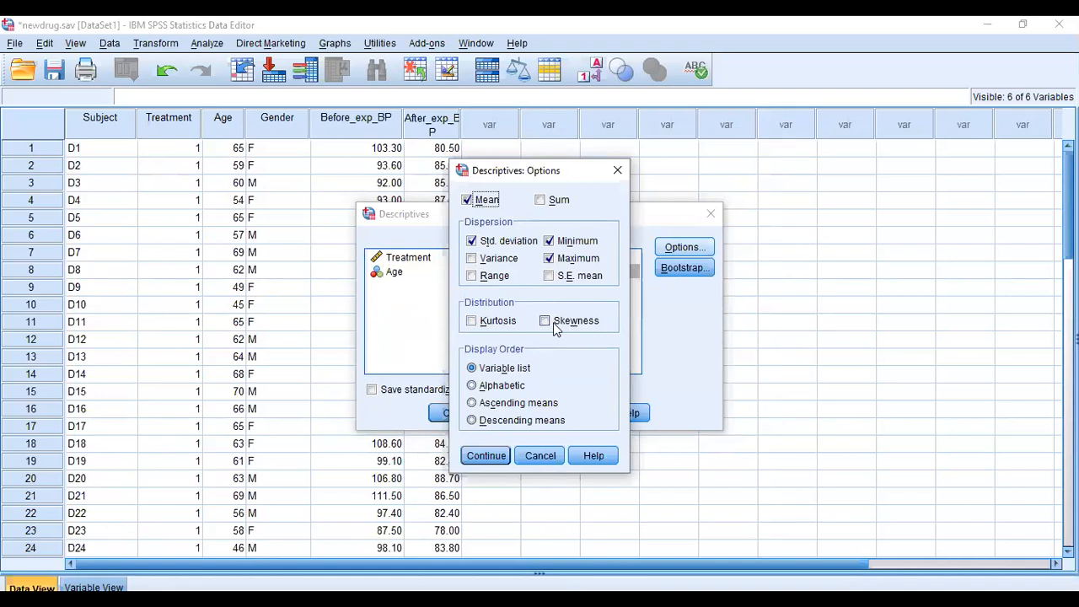
pyautogui.click(484, 455)
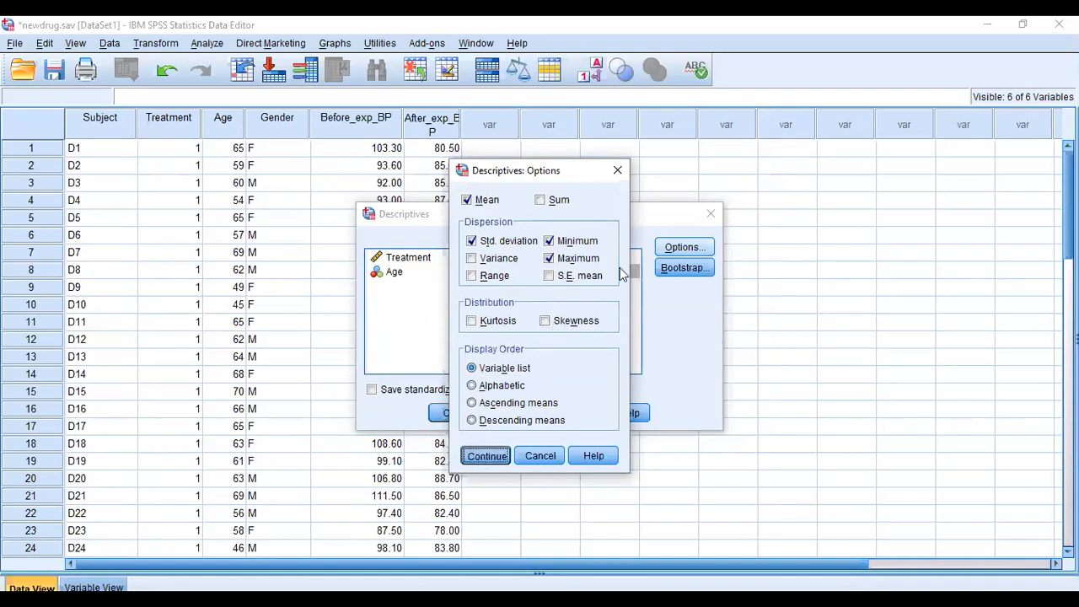
pyautogui.click(449, 413)
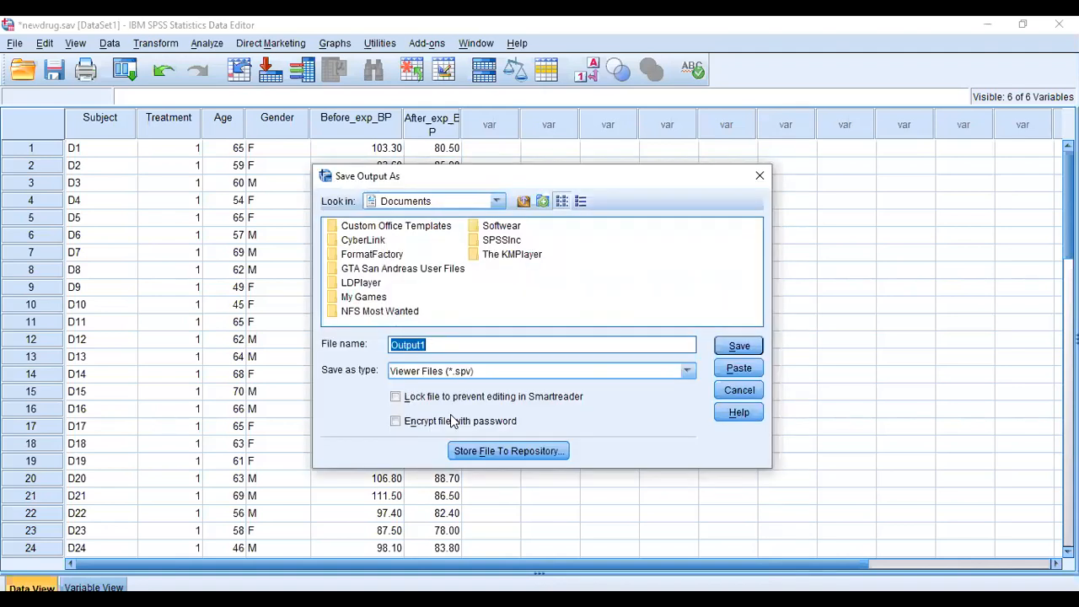
# Replace the default output file name with "BP Means".
pyautogui.press('End')
pyautogui.press('BackSpace')
pyautogui.press('BackSpace')
pyautogui.press('BackSpace')
pyautogui.press('BackSpace')
pyautogui.press('BackSpace')
pyautogui.press('BackSpace')
pyautogui.press('BackSpace')
pyautogui.write('BP Means')
# Choose the 01.08.2020 folder as the location and save the output there as a Viewer file.
pyautogui.click(497, 201)
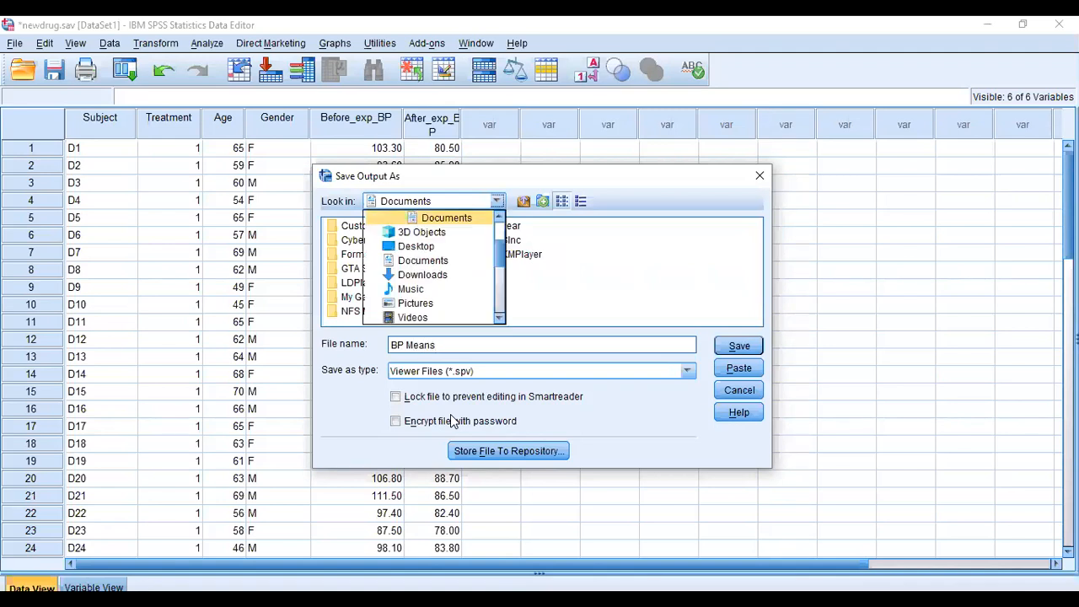
pyautogui.scroll(-4, 430, 270)
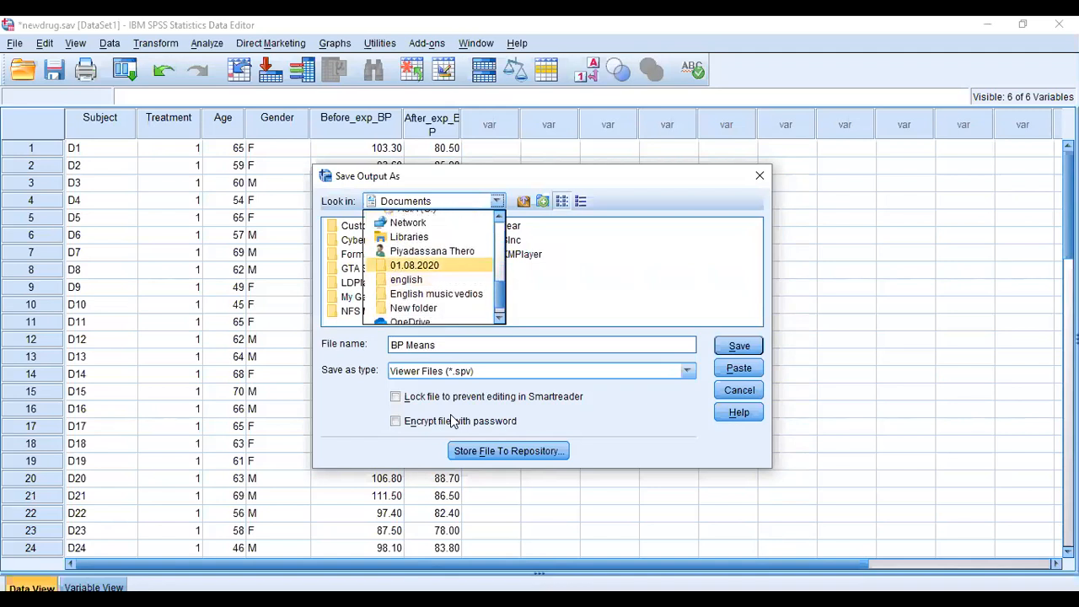
pyautogui.click(415, 266)
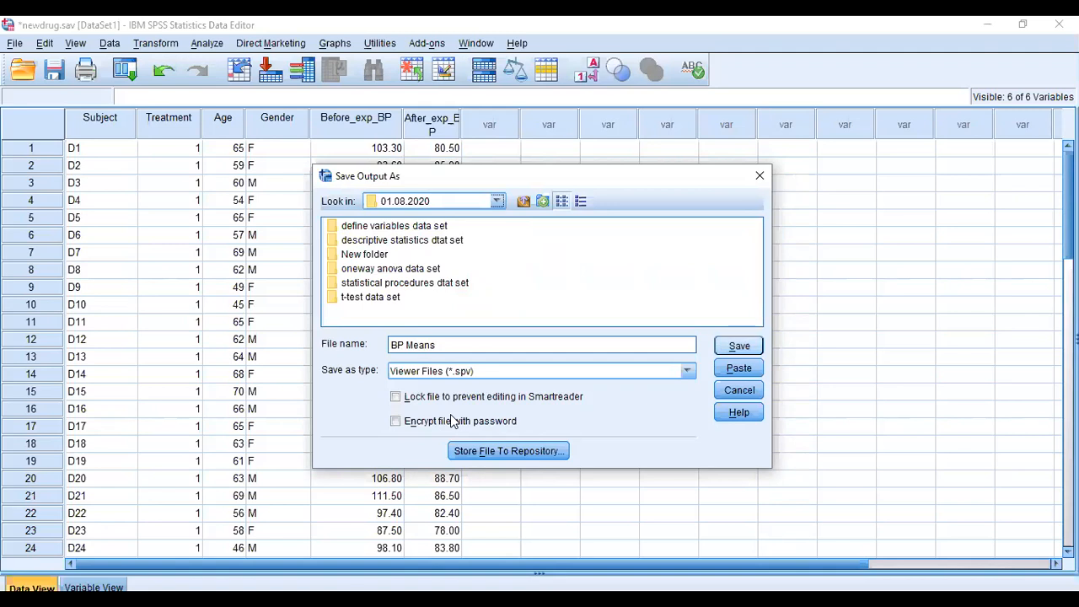
pyautogui.click(740, 345)
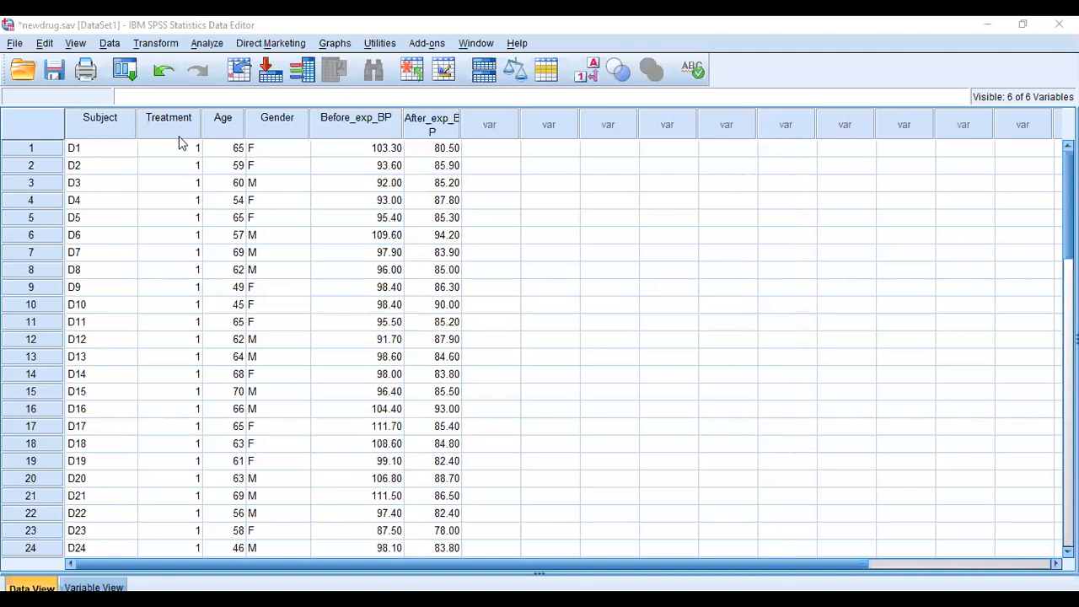
pyautogui.click(338, 268)
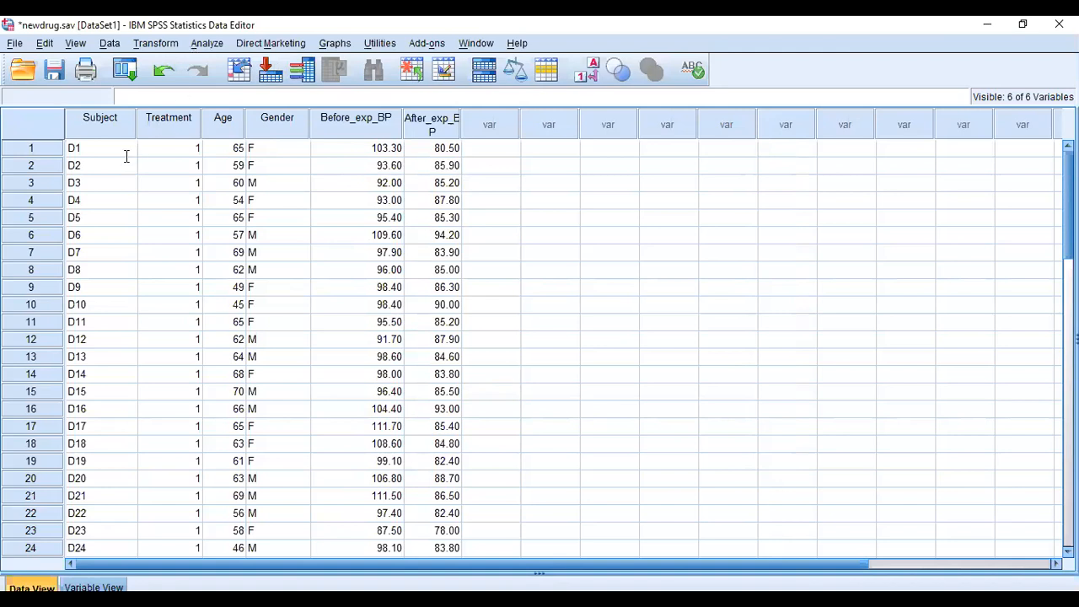
# Set up a Frequencies analysis with Age as its variable.
pyautogui.click(208, 44)
pyautogui.moveTo(227, 87)
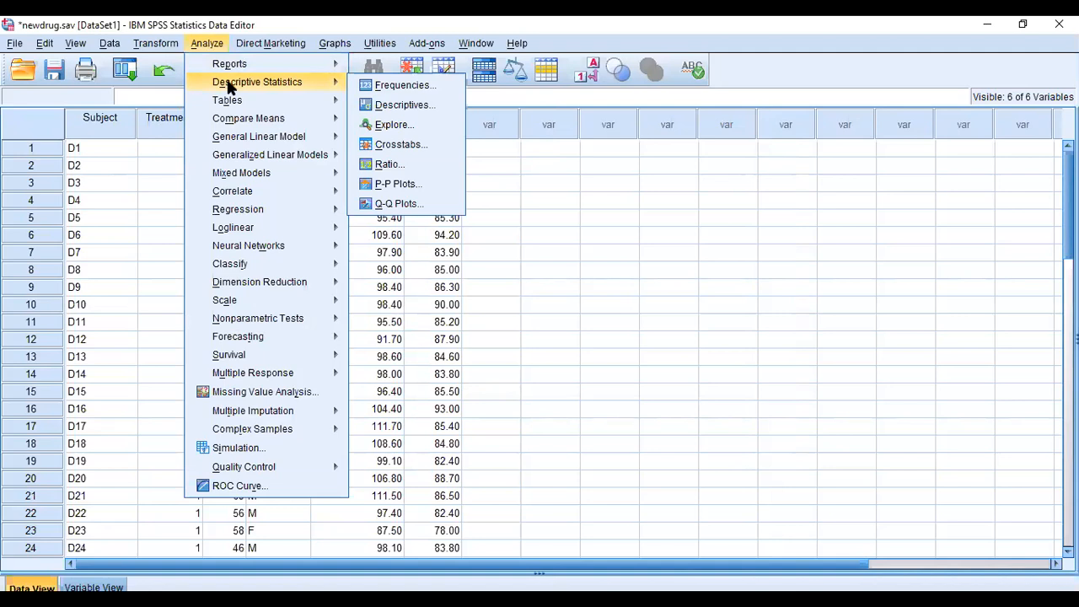
pyautogui.click(382, 87)
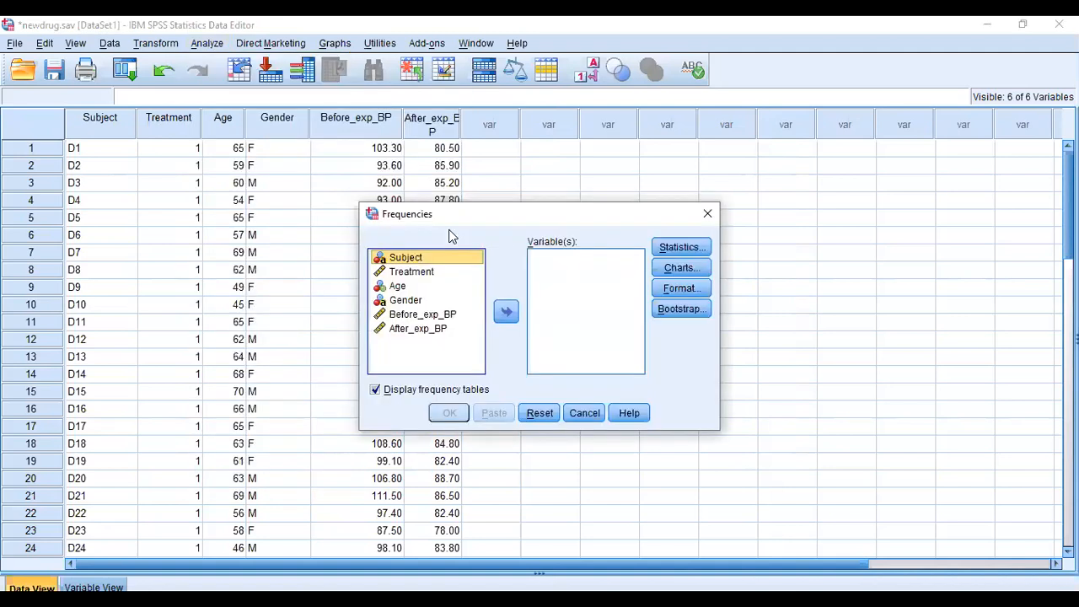
pyautogui.click(409, 286)
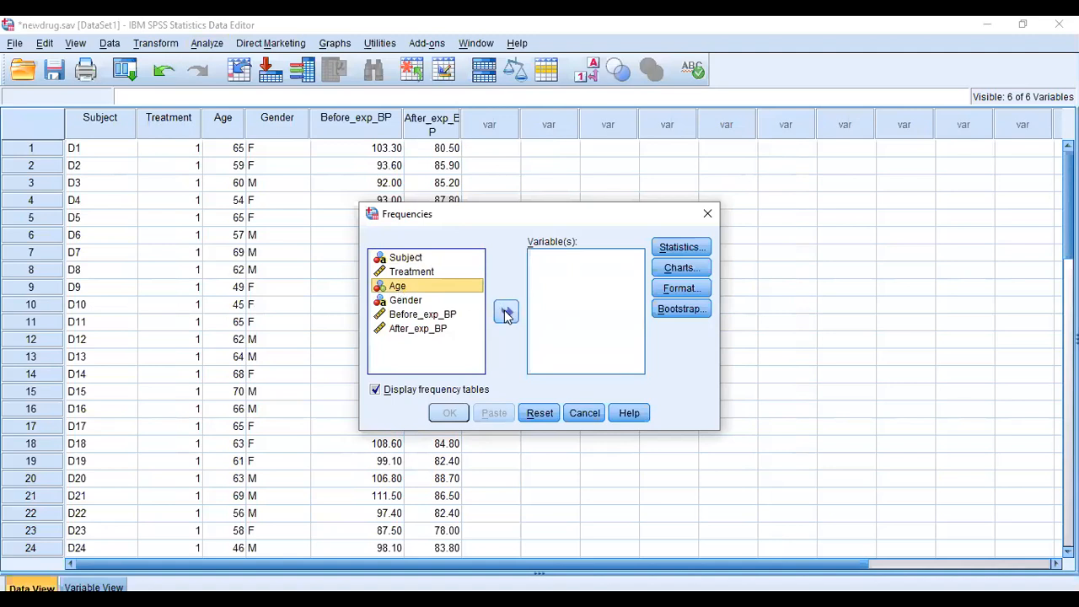
pyautogui.click(506, 311)
# Request the mean, median, standard deviation, variance, minimum, maximum and standard error of the mean for Age.
pyautogui.click(670, 250)
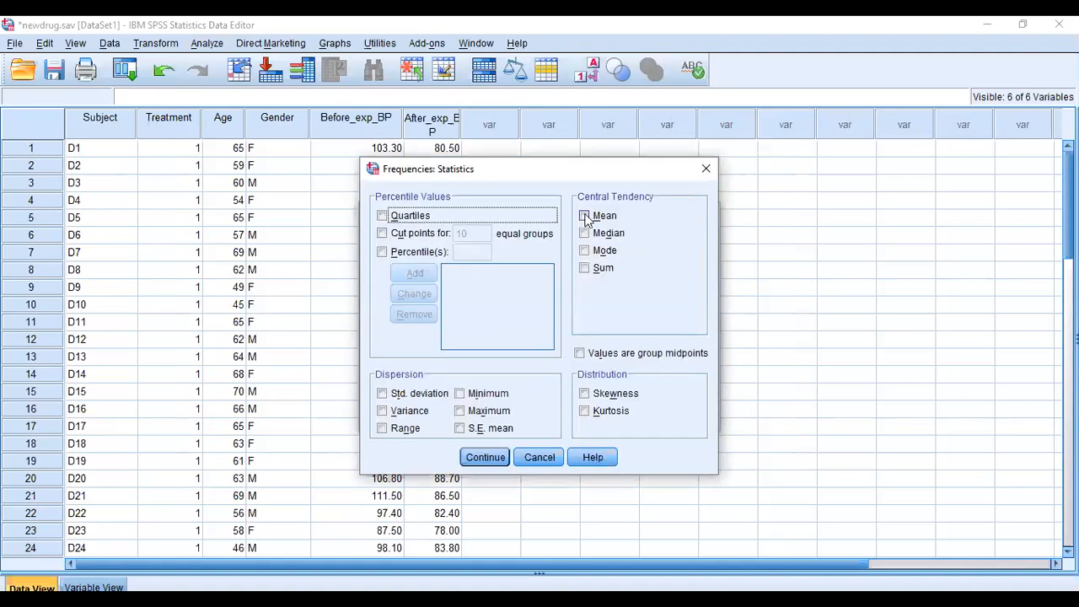
pyautogui.click(584, 216)
pyautogui.click(585, 233)
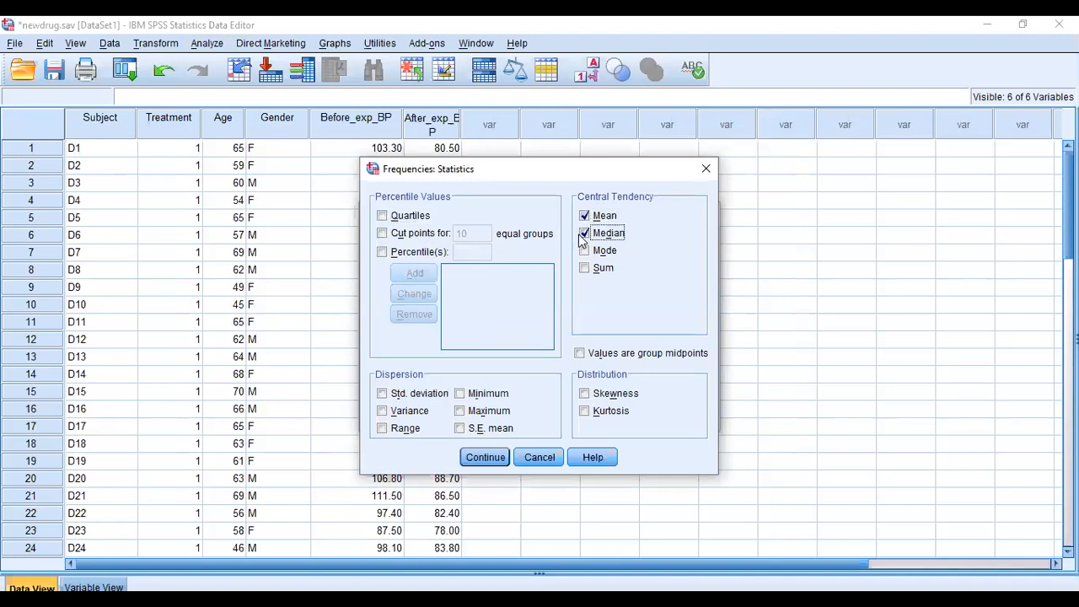
pyautogui.click(383, 394)
pyautogui.click(460, 393)
pyautogui.click(461, 410)
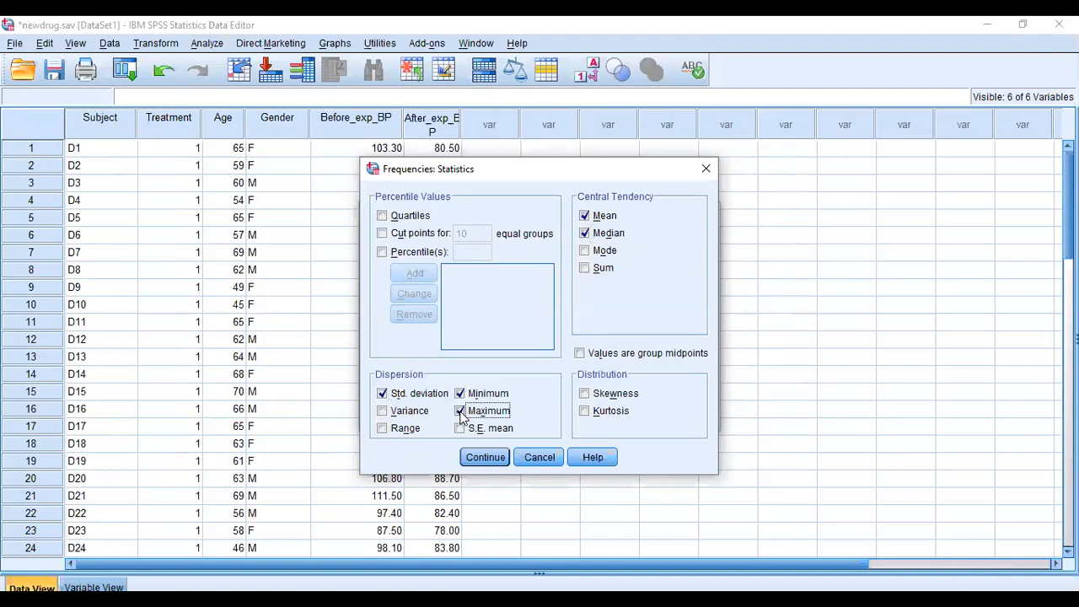
pyautogui.click(384, 411)
pyautogui.click(460, 429)
pyautogui.click(486, 460)
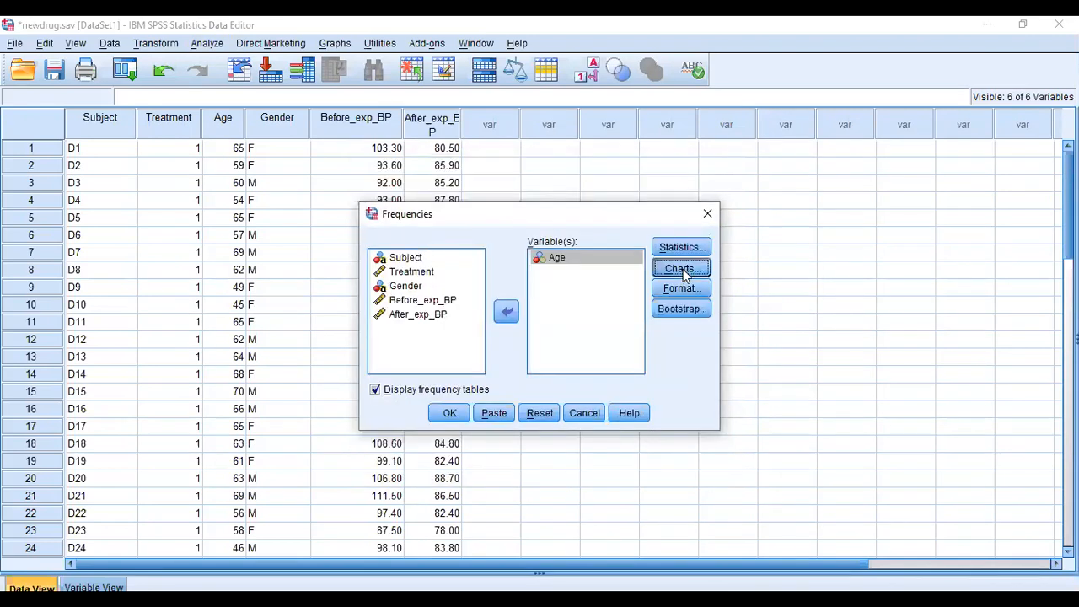
# Accept the chart settings, keep ascending values and compared variables as the format, and run the Frequencies analysis on Age.
pyautogui.click(683, 269)
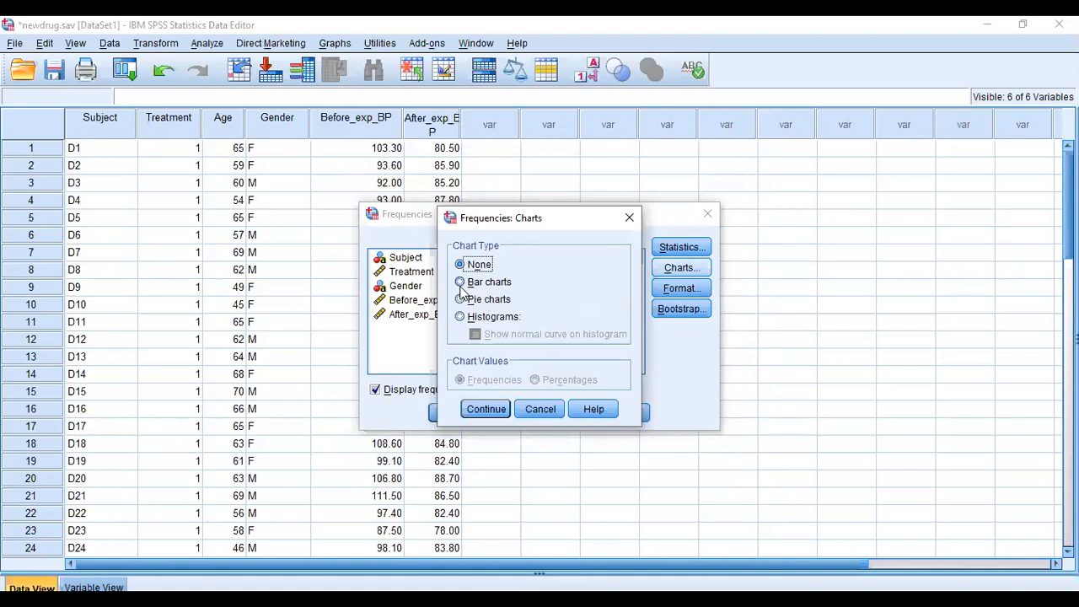
pyautogui.click(485, 409)
pyautogui.click(660, 289)
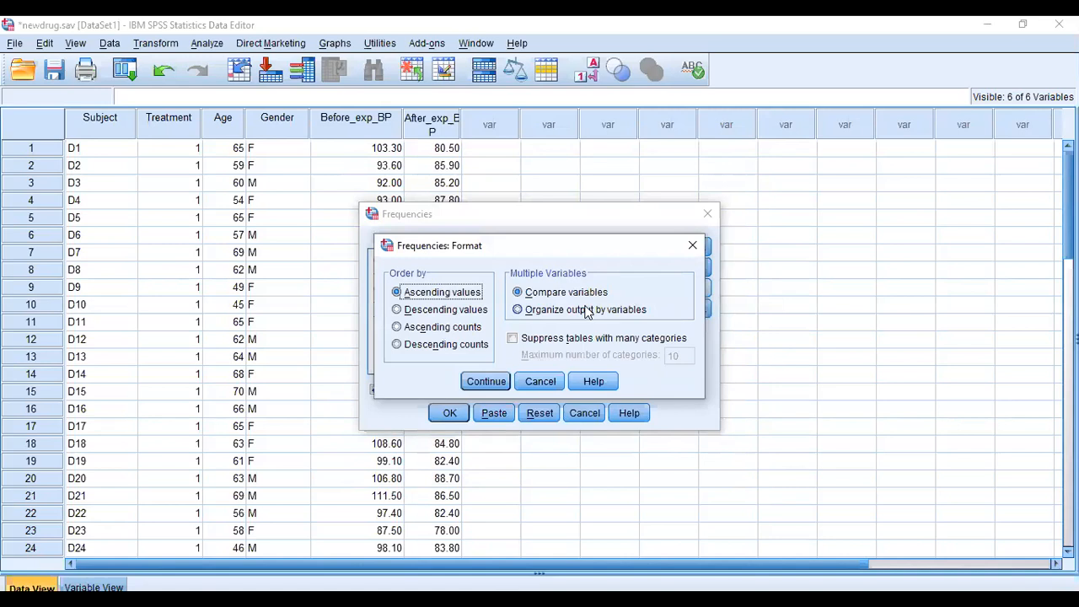
pyautogui.click(476, 385)
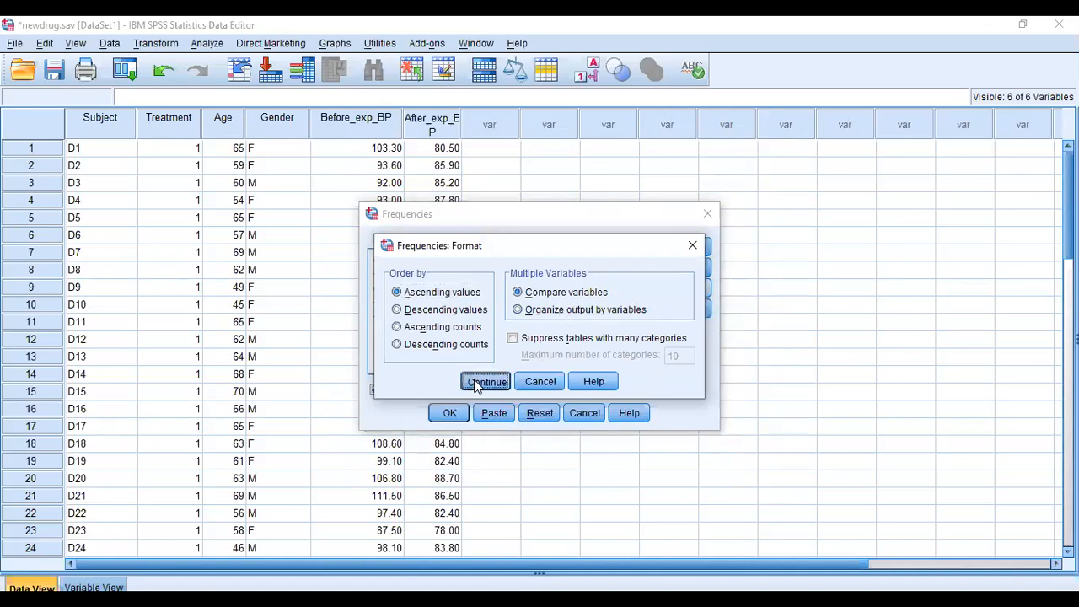
pyautogui.click(461, 413)
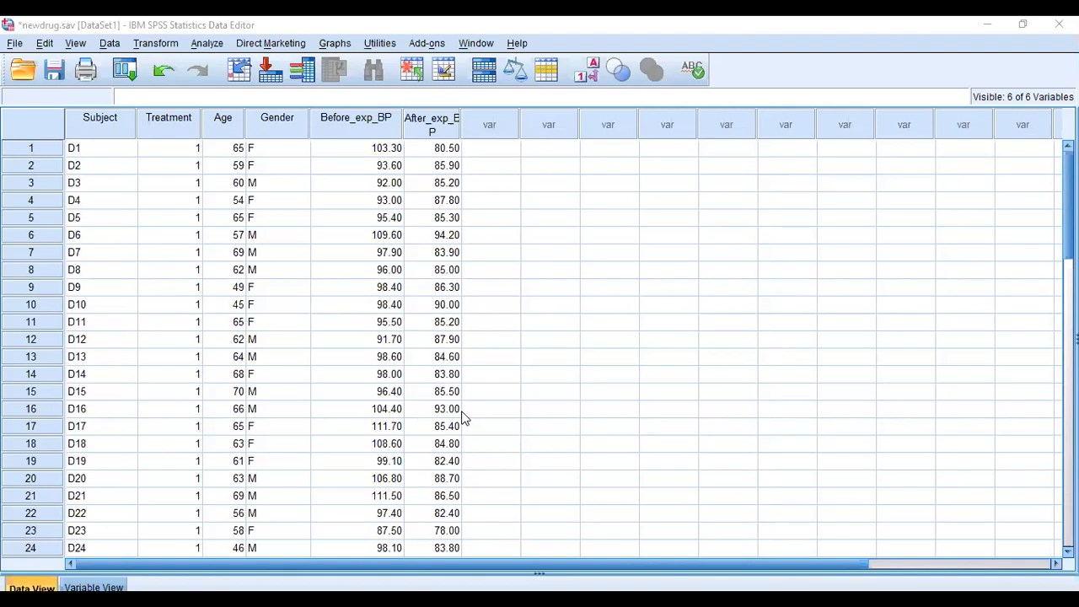
# Return to the data rows and select the Treatment column.
pyautogui.click(798, 133)
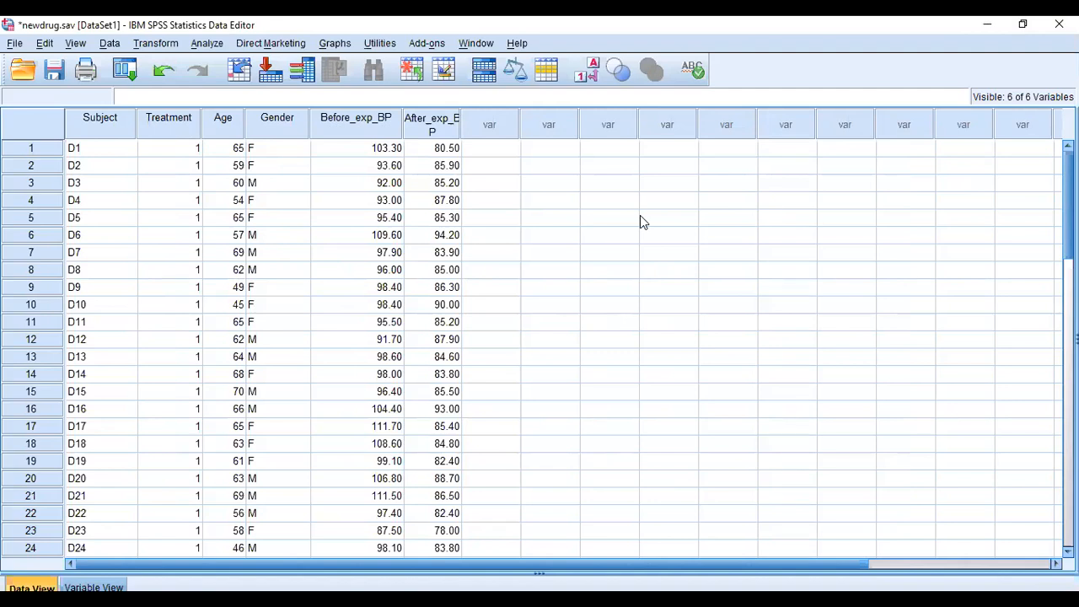
pyautogui.click(285, 126)
pyautogui.click(171, 135)
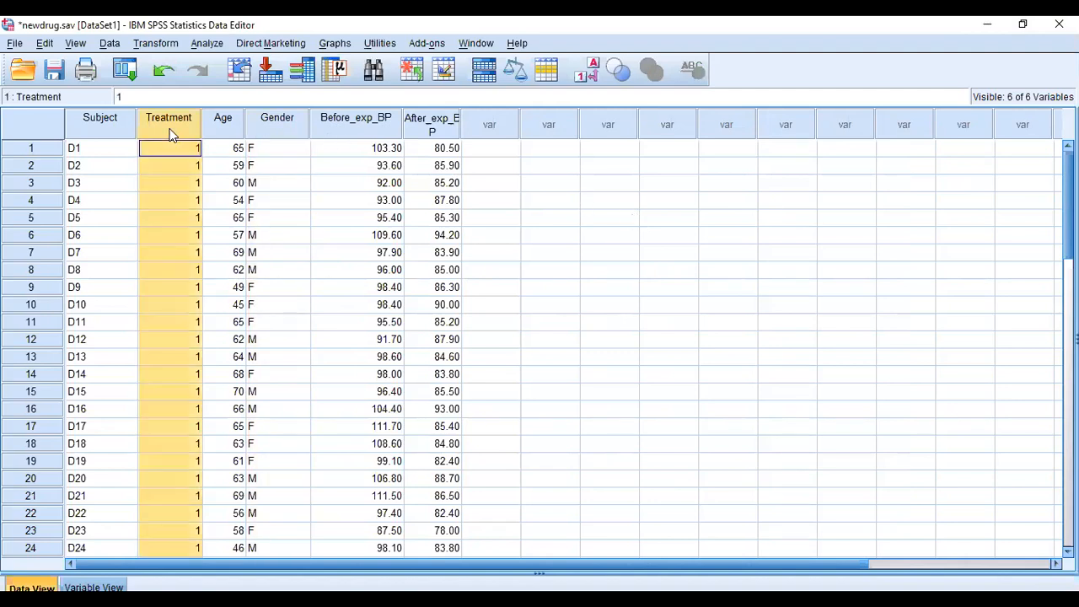
pyautogui.click(219, 46)
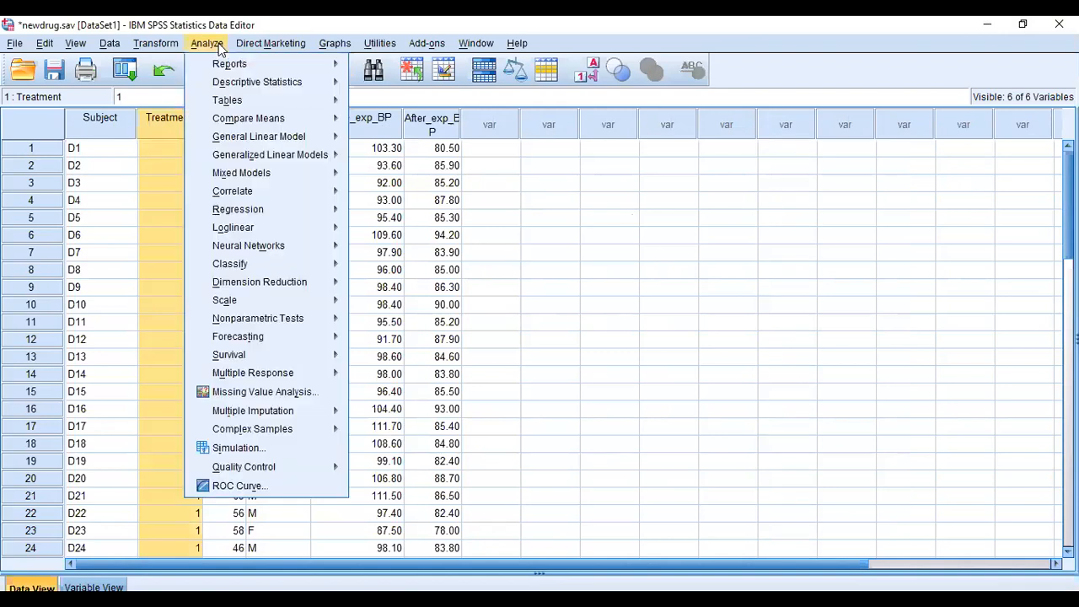
pyautogui.moveTo(236, 82)
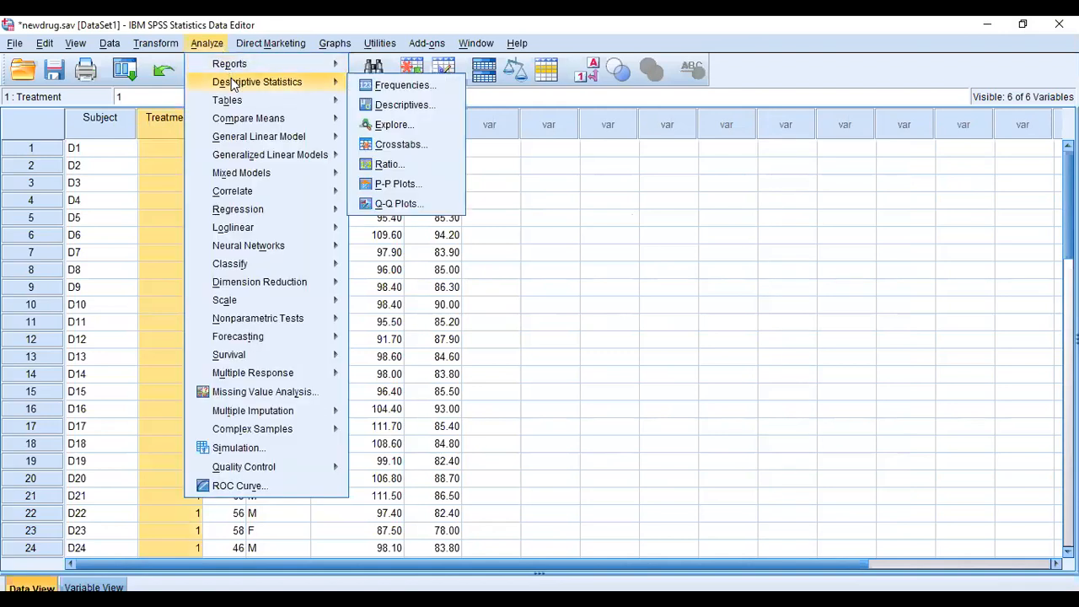
pyautogui.click(396, 105)
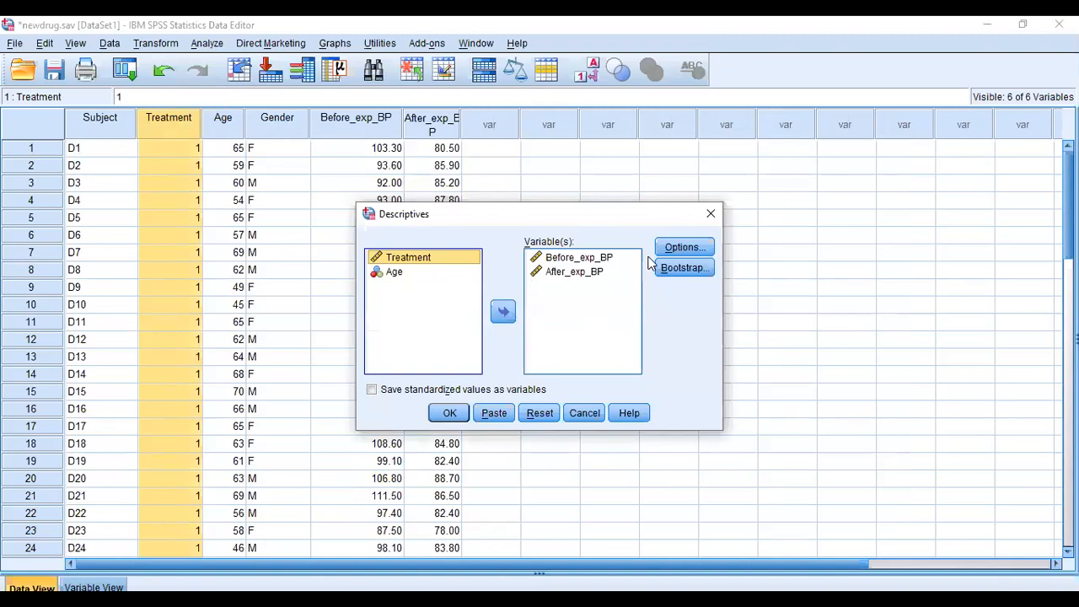
pyautogui.click(543, 413)
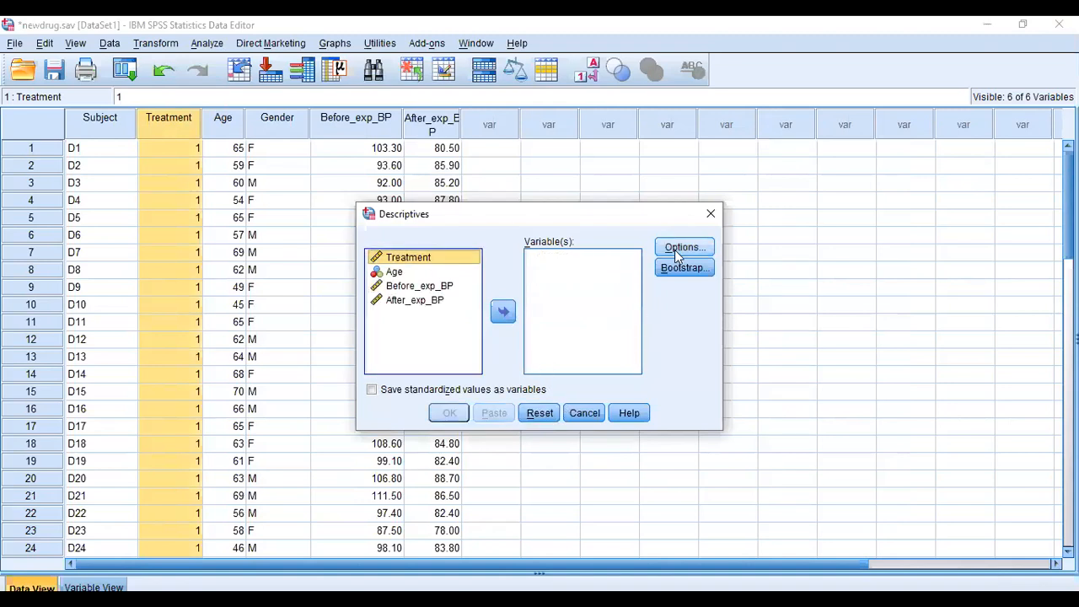
pyautogui.click(706, 218)
# Reset the Frequencies analysis and set Treatment as its only variable.
pyautogui.click(217, 41)
pyautogui.click(221, 43)
pyautogui.click(208, 43)
pyautogui.moveTo(249, 83)
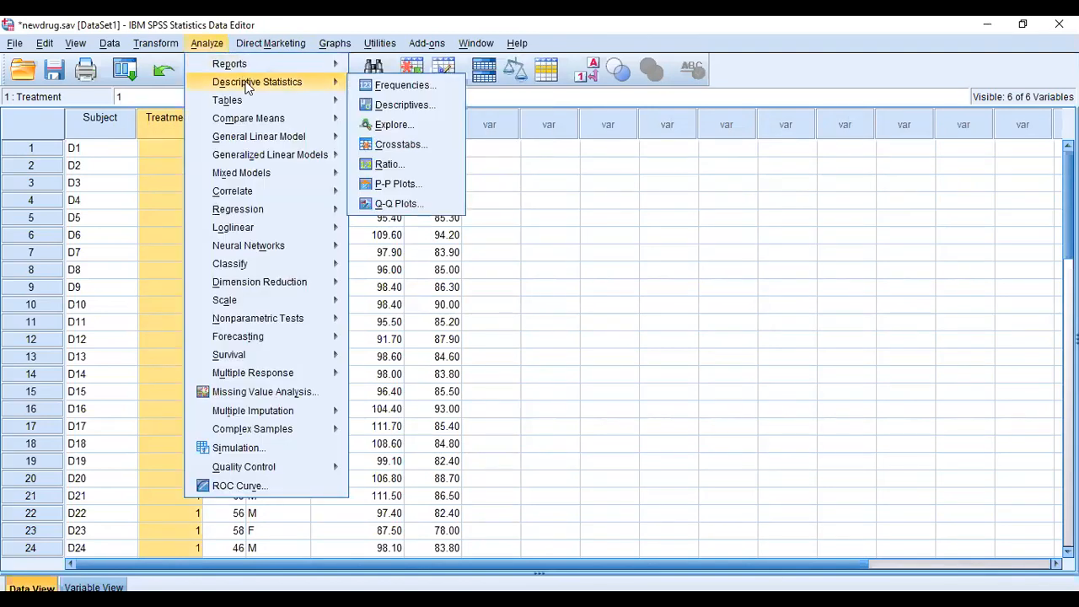
pyautogui.click(396, 85)
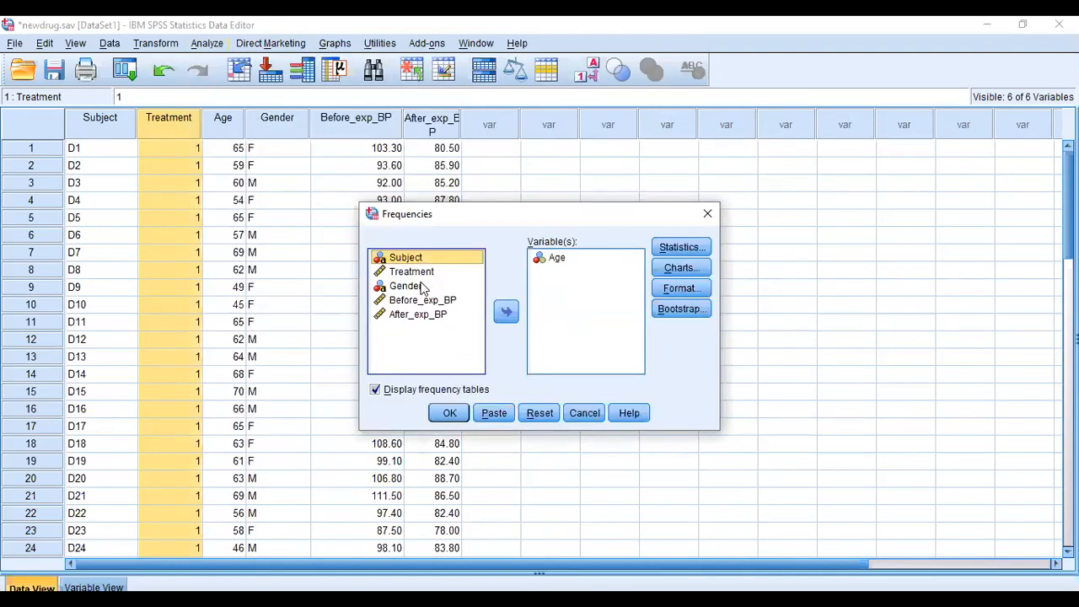
pyautogui.click(540, 412)
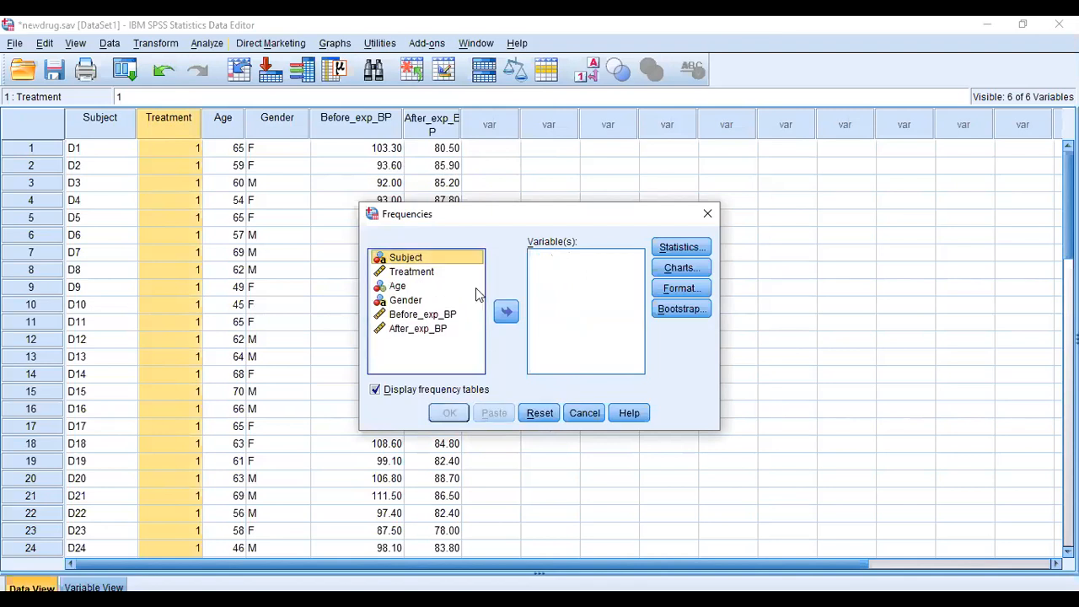
pyautogui.click(409, 272)
pyautogui.click(506, 311)
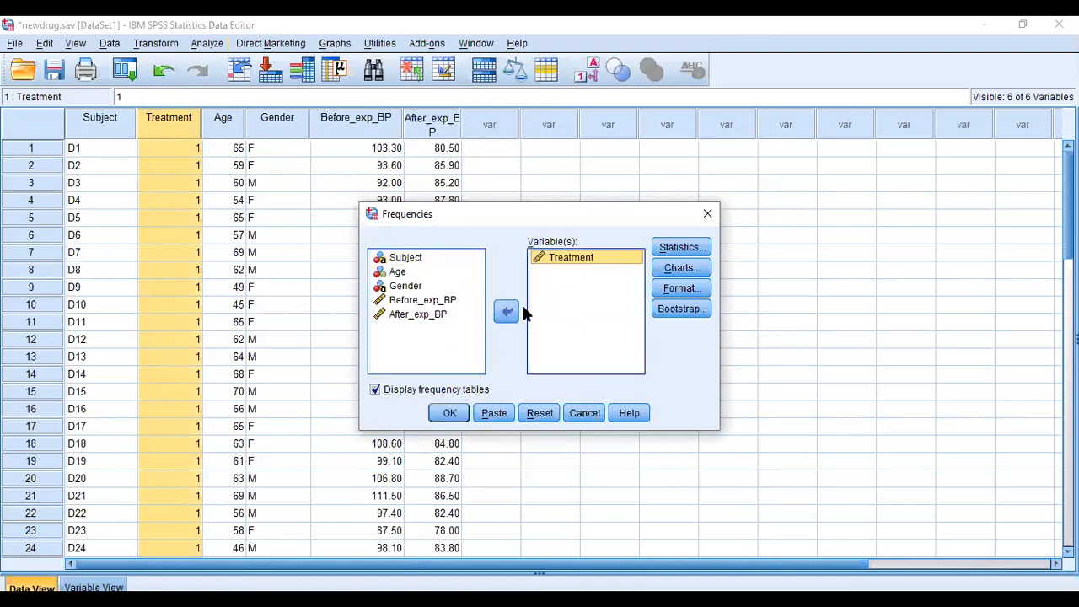
# Request the mean and standard deviation as the statistics for Treatment.
pyautogui.click(673, 248)
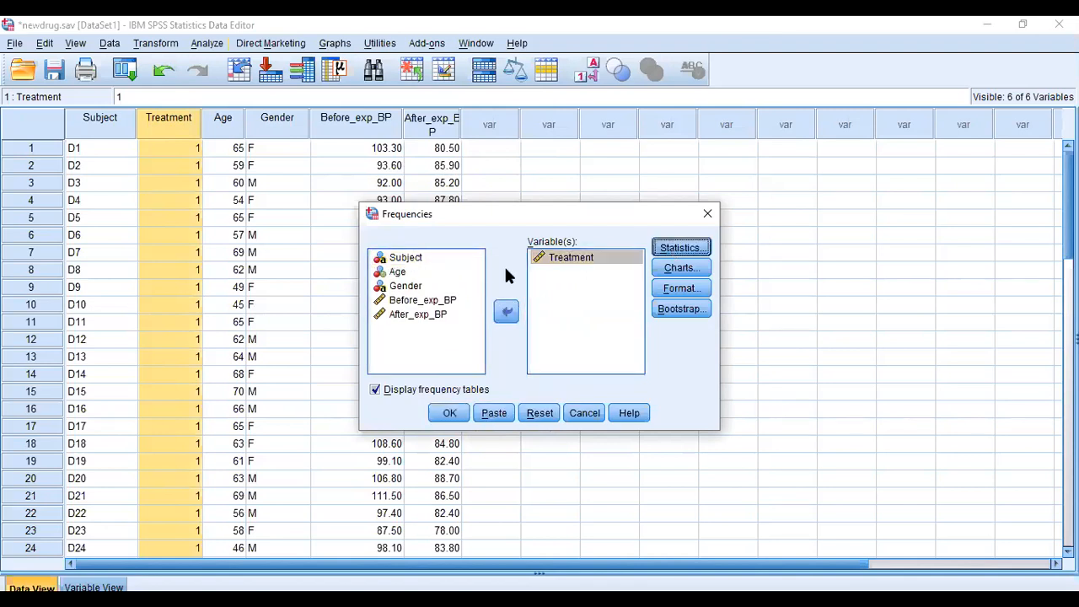
pyautogui.click(584, 217)
pyautogui.click(382, 393)
pyautogui.click(483, 456)
# Add bar charts showing frequencies and run the Frequencies analysis on Treatment.
pyautogui.click(679, 269)
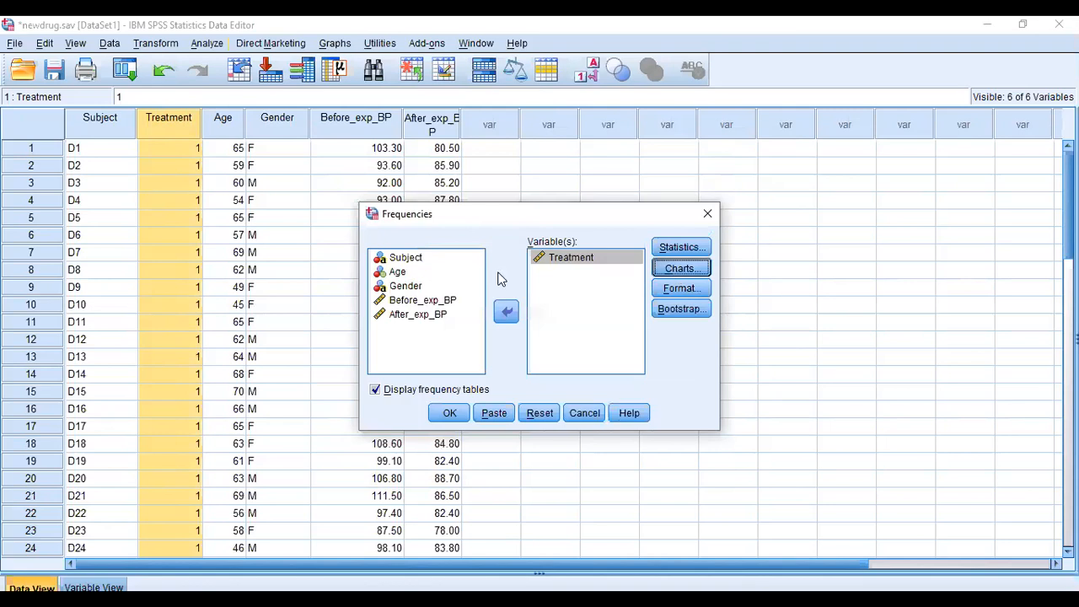
pyautogui.click(460, 282)
pyautogui.click(483, 409)
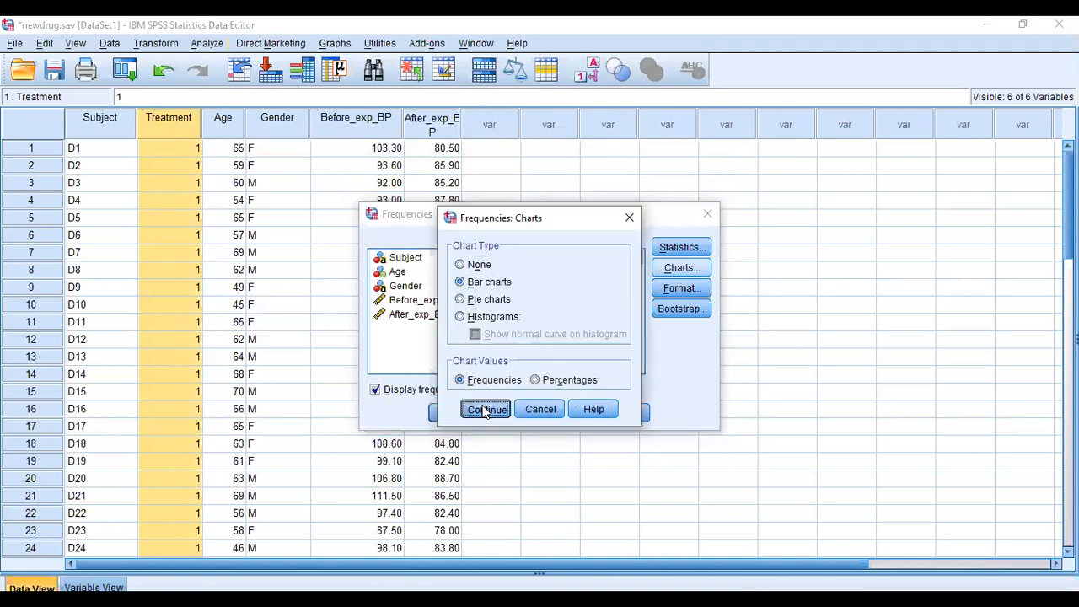
pyautogui.click(449, 415)
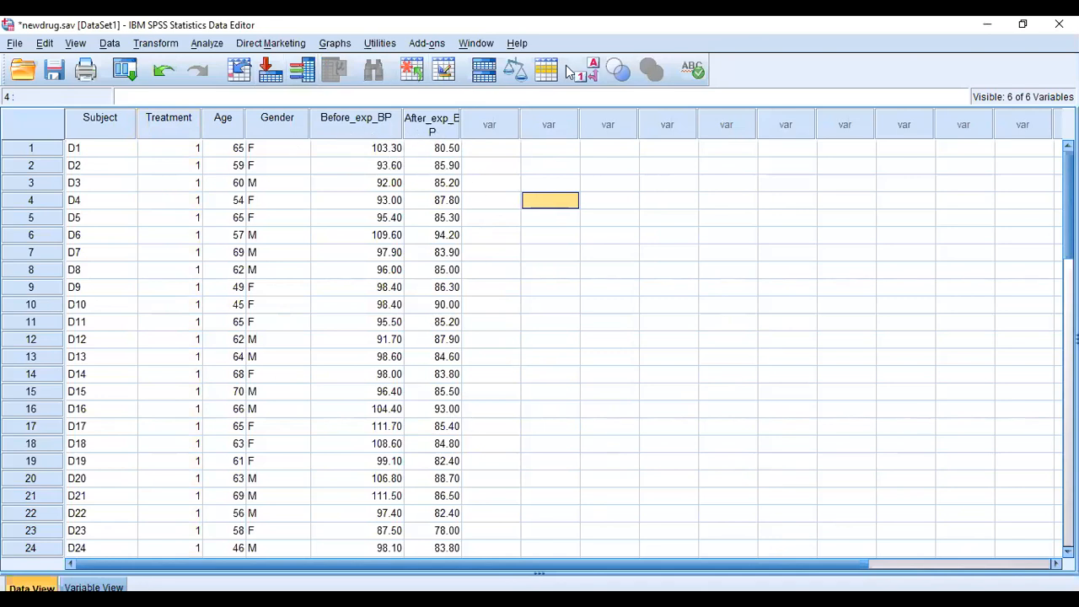
# Set up a Paired-Samples T Test with Before_exp_BP and After_exp_BP as the first pair.
pyautogui.click(208, 44)
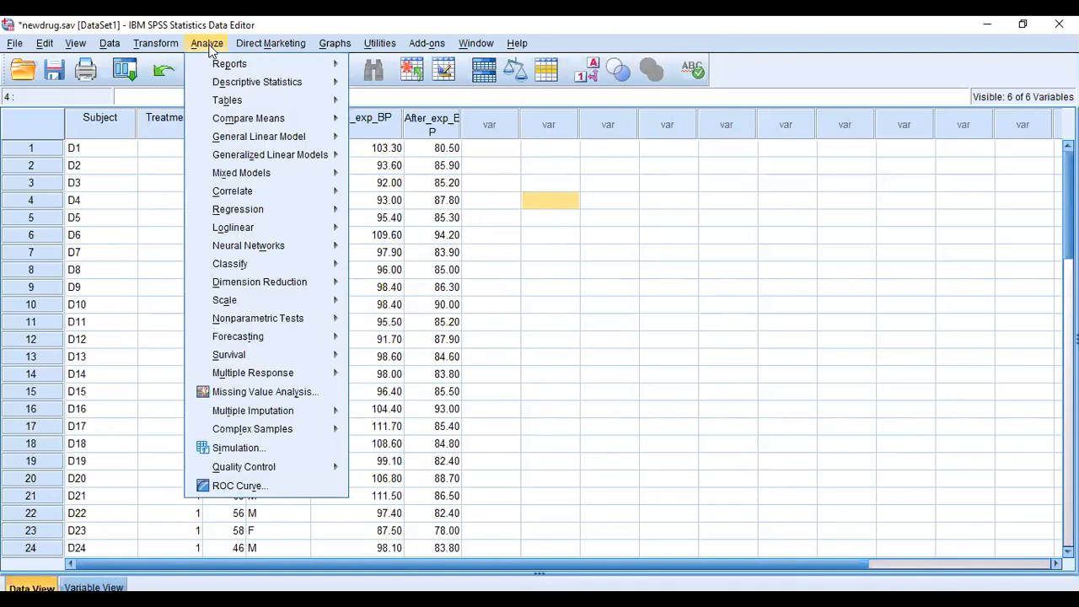
pyautogui.moveTo(327, 125)
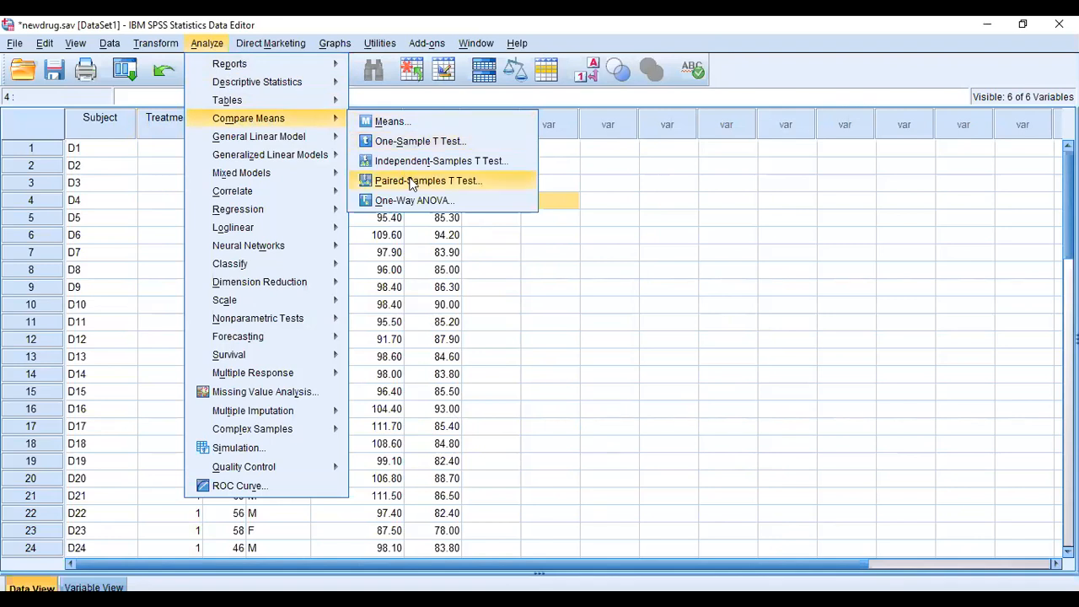
pyautogui.click(472, 180)
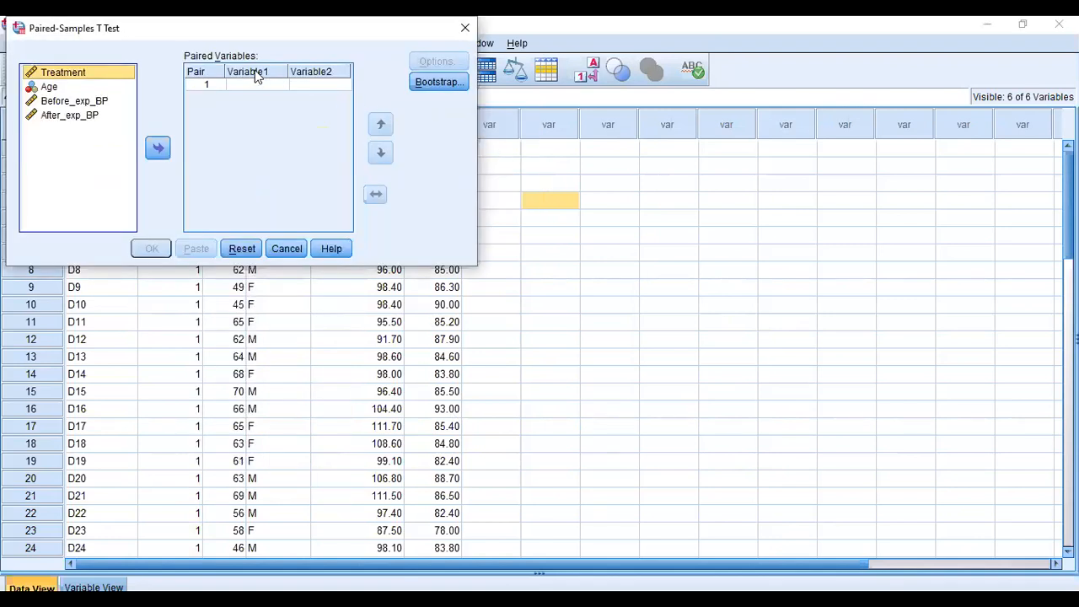
pyautogui.click(99, 101)
pyautogui.click(157, 148)
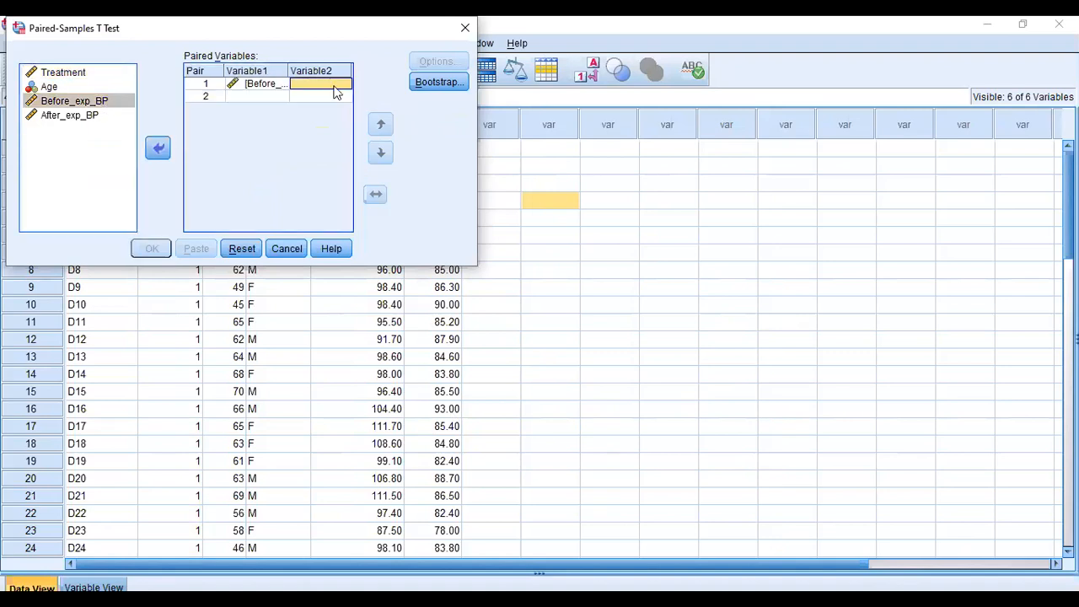
pyautogui.click(100, 115)
pyautogui.click(158, 147)
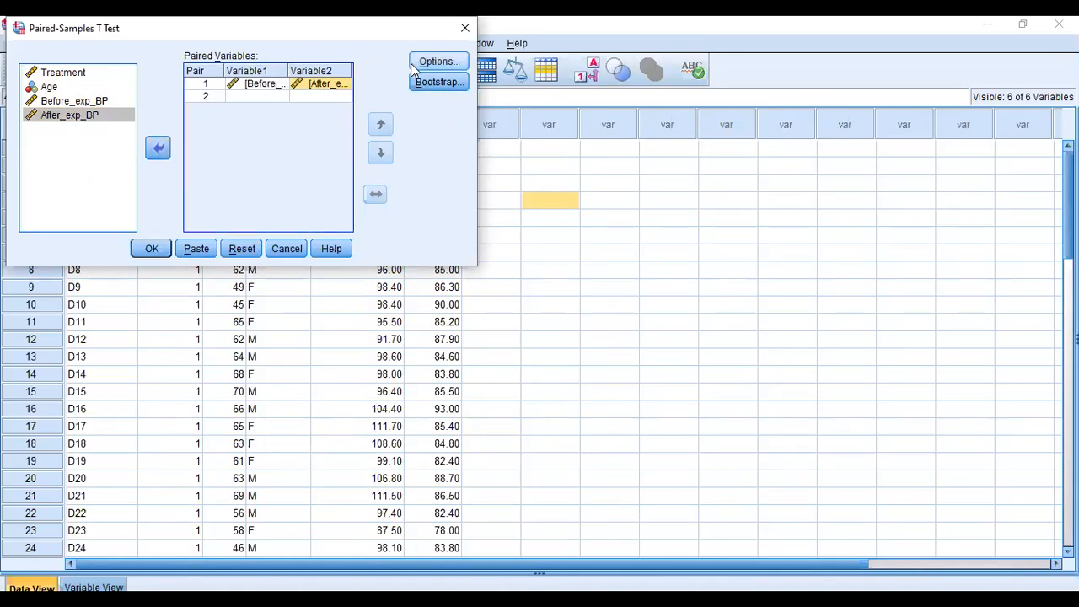
# Clear the paired variables from the Paired-Samples T Test and close it without running.
pyautogui.click(157, 147)
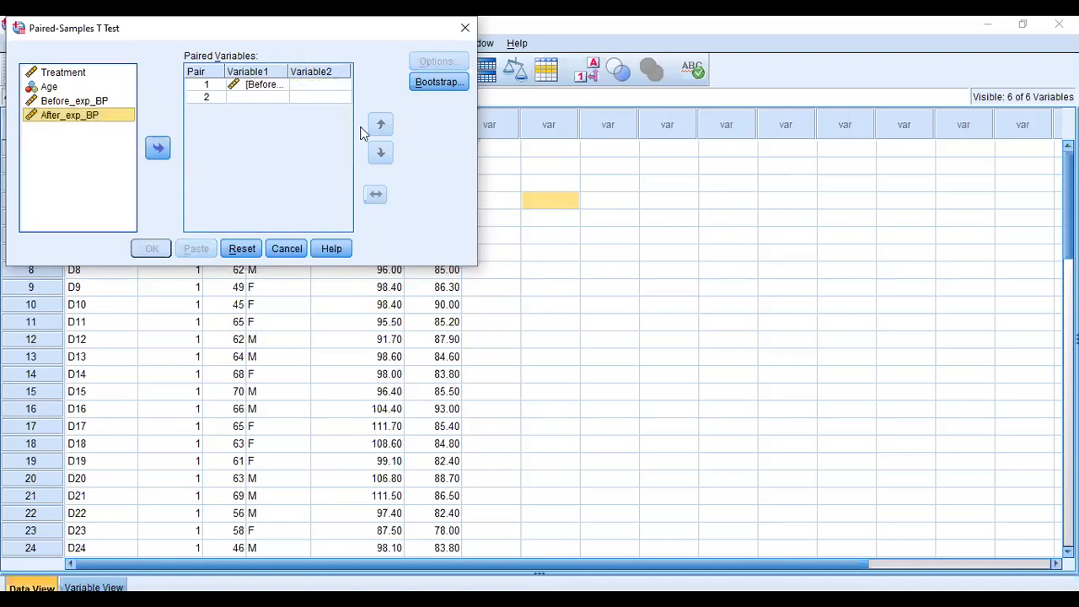
pyautogui.click(232, 252)
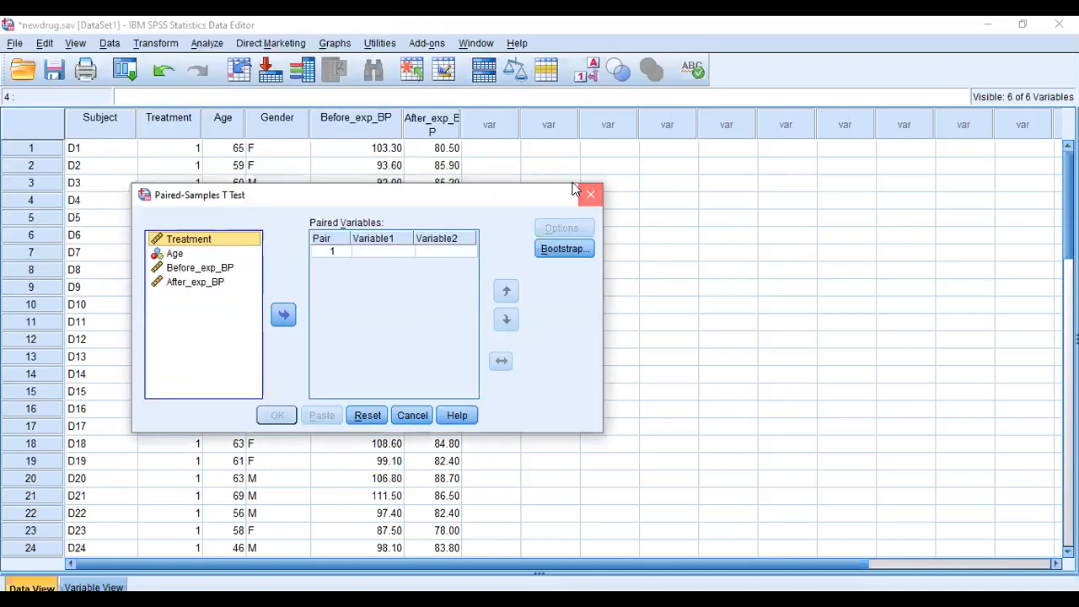
pyautogui.press('Escape')
# Set up an Independent-Samples T Test with Before_exp_BP and After_exp_BP as test variables, and close it without running.
pyautogui.click(207, 43)
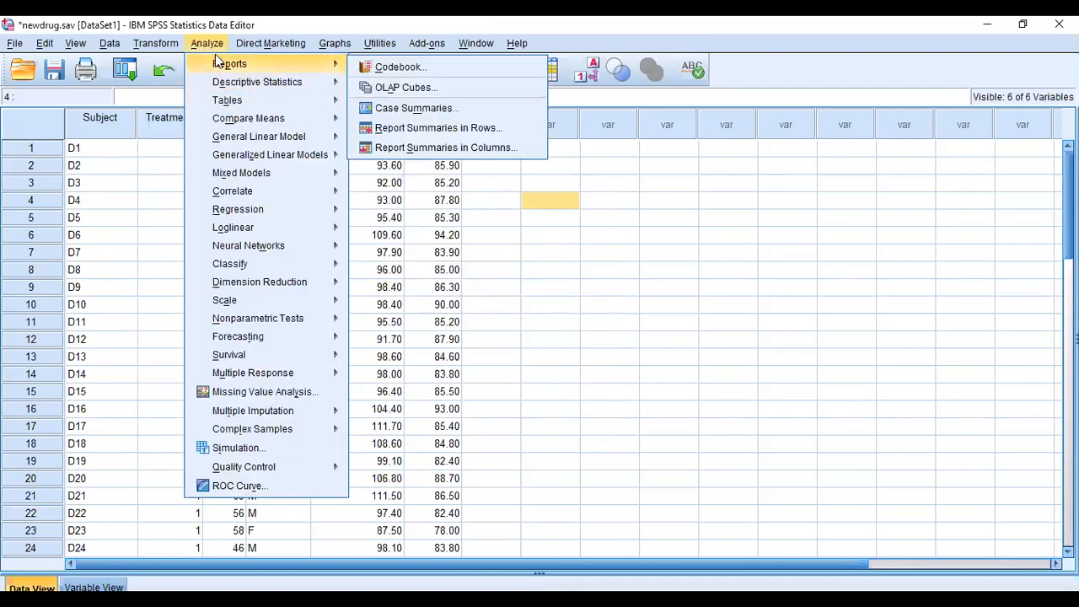
pyautogui.click(216, 52)
pyautogui.click(211, 44)
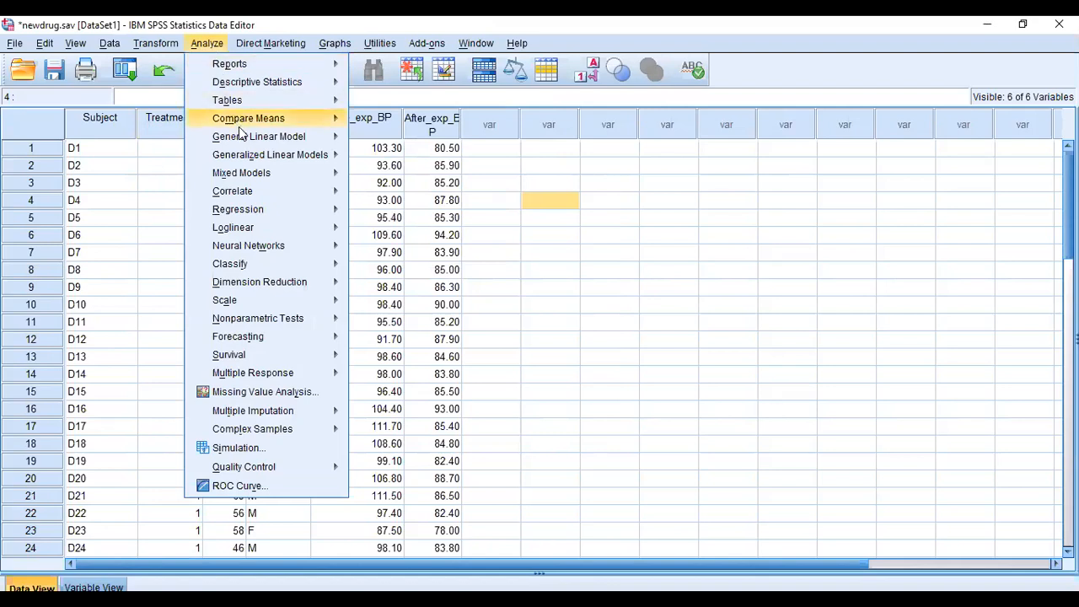
pyautogui.moveTo(249, 118)
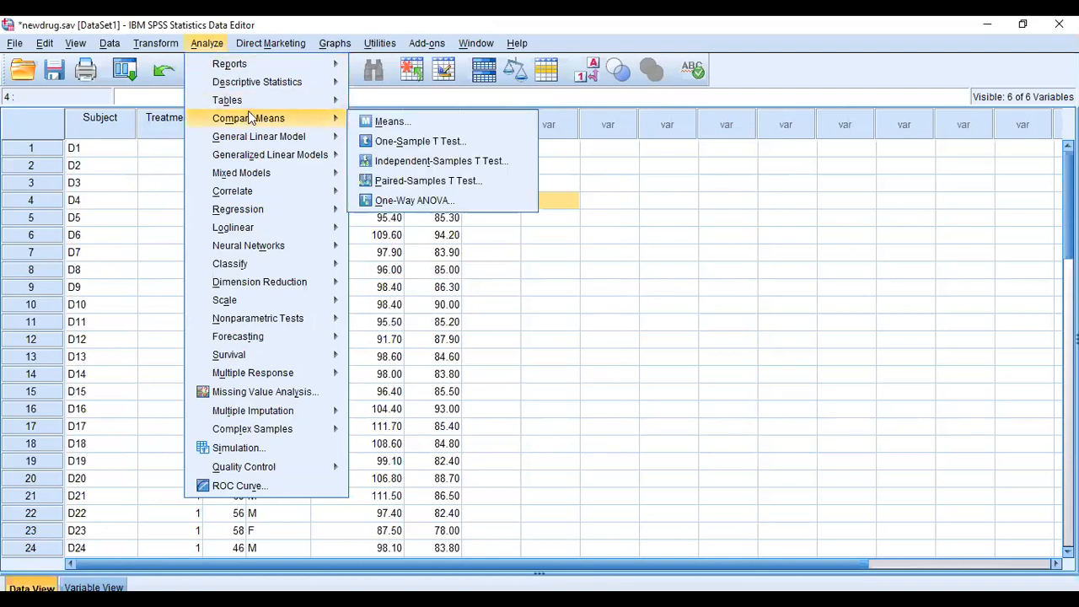
pyautogui.click(393, 162)
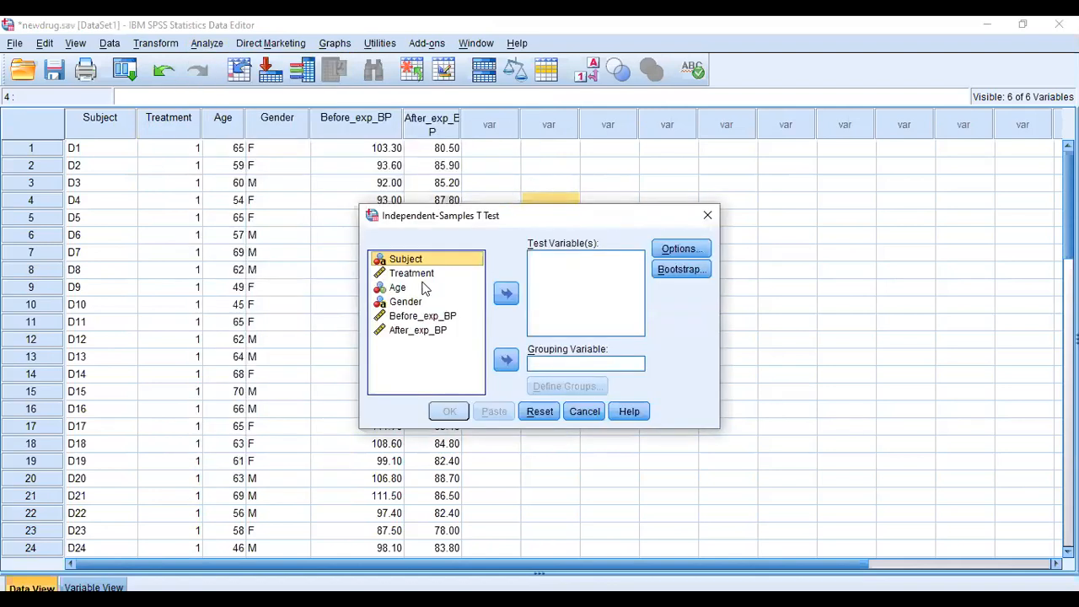
pyautogui.click(413, 318)
pyautogui.click(506, 293)
pyautogui.moveTo(432, 325); pyautogui.dragTo(506, 294)
pyautogui.click(506, 293)
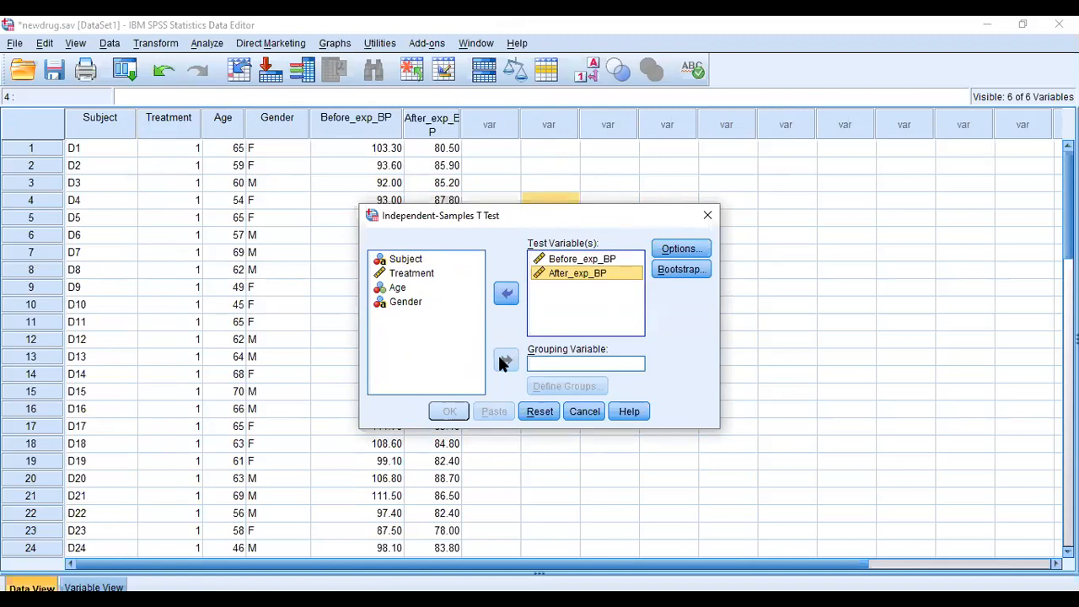
pyautogui.click(552, 365)
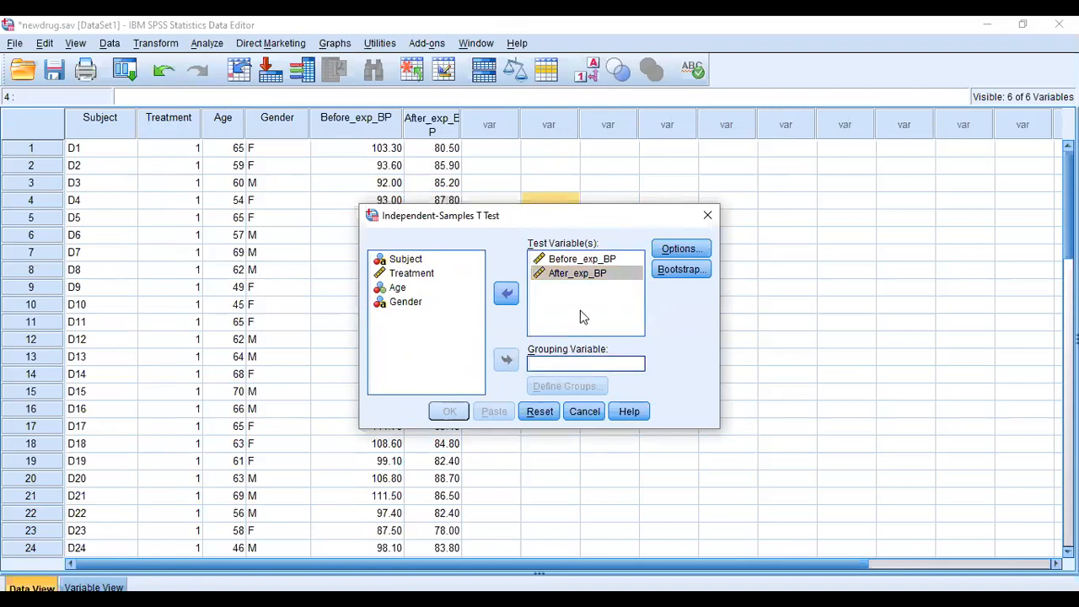
pyautogui.click(715, 218)
pyautogui.rightClick(578, 232)
pyautogui.click(787, 253)
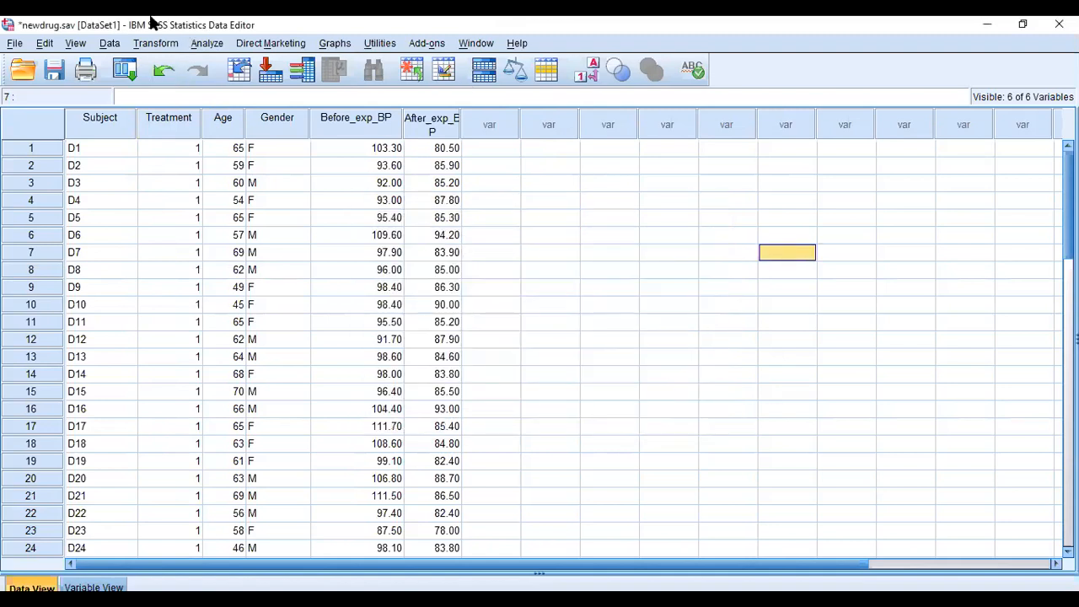
pyautogui.click(209, 45)
pyautogui.moveTo(235, 86)
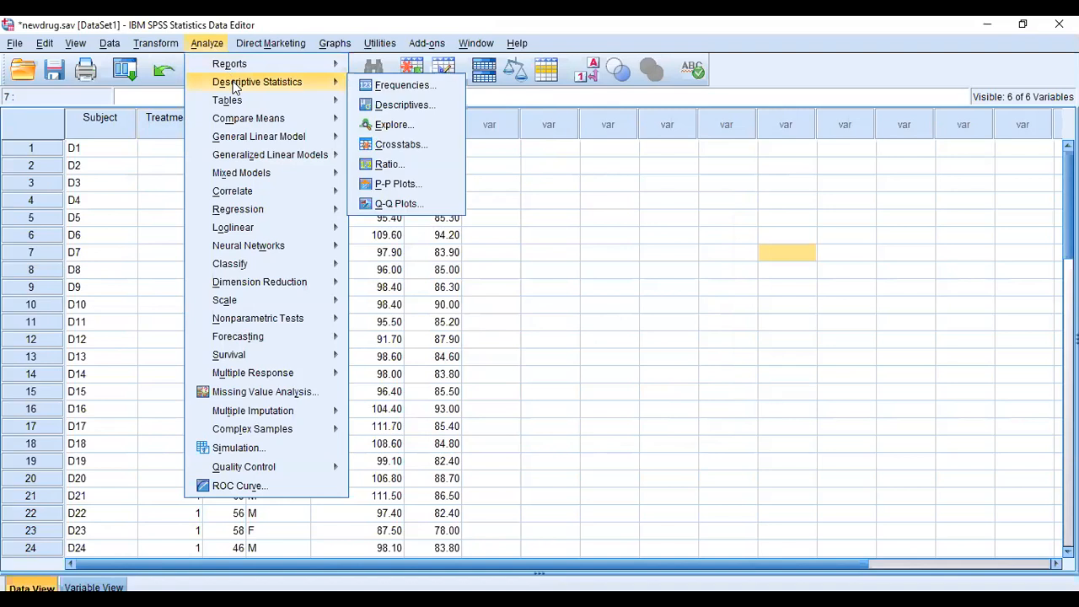
pyautogui.click(503, 167)
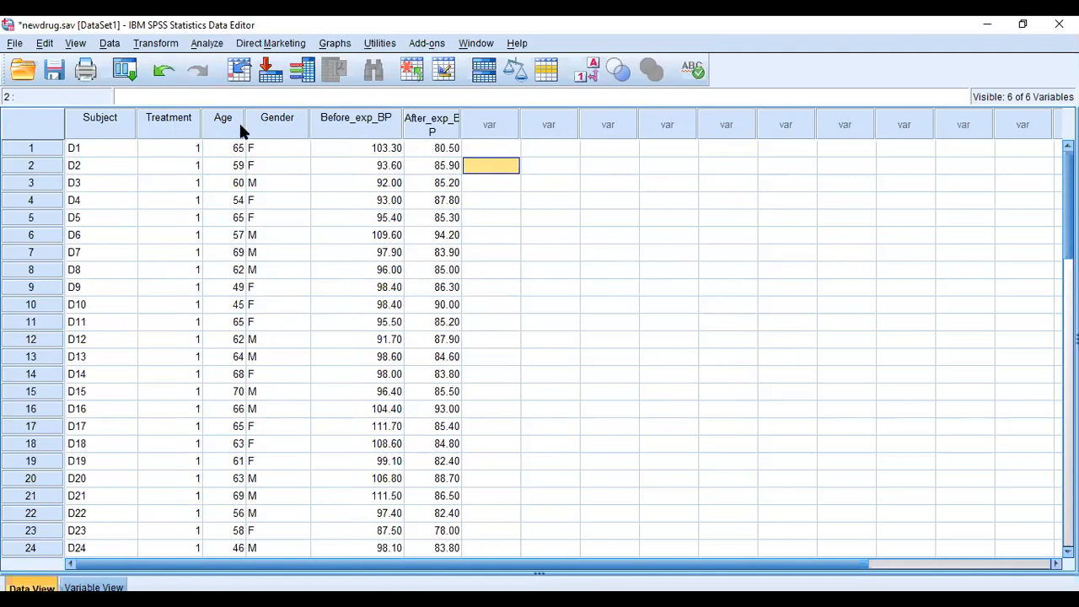
# Set up a Descriptives analysis with Treatment, Age, Before_exp_BP and After_exp_BP as its variables.
pyautogui.click(176, 119)
pyautogui.click(198, 43)
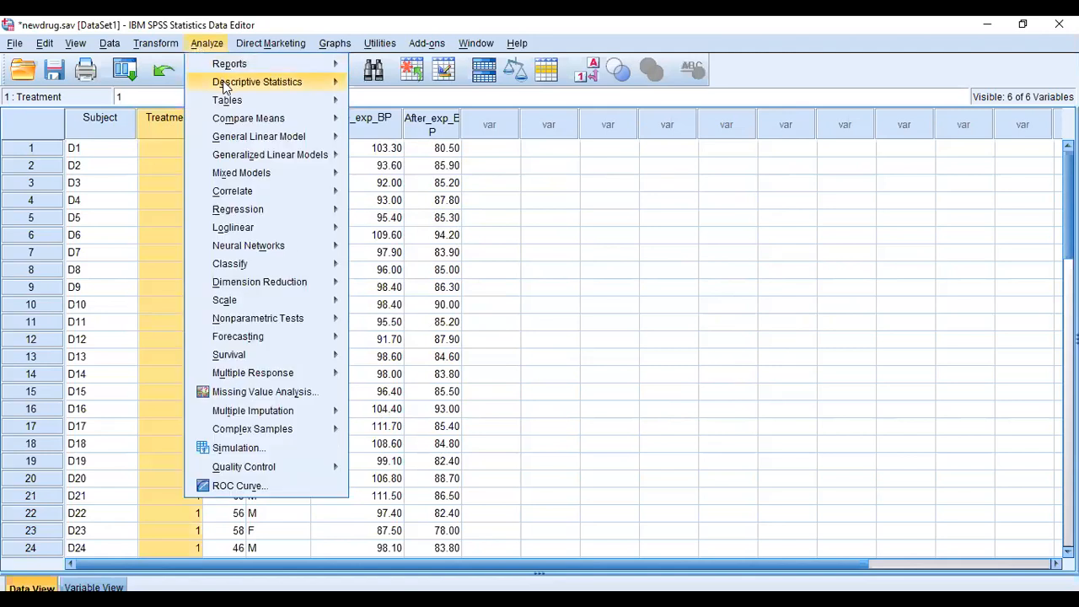
pyautogui.moveTo(297, 91)
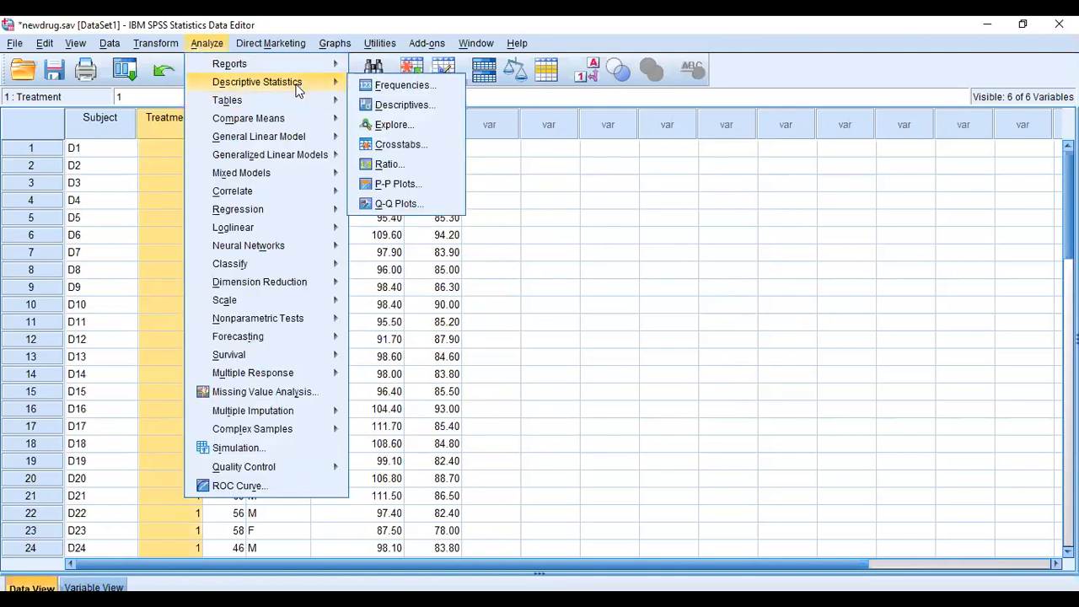
pyautogui.click(398, 106)
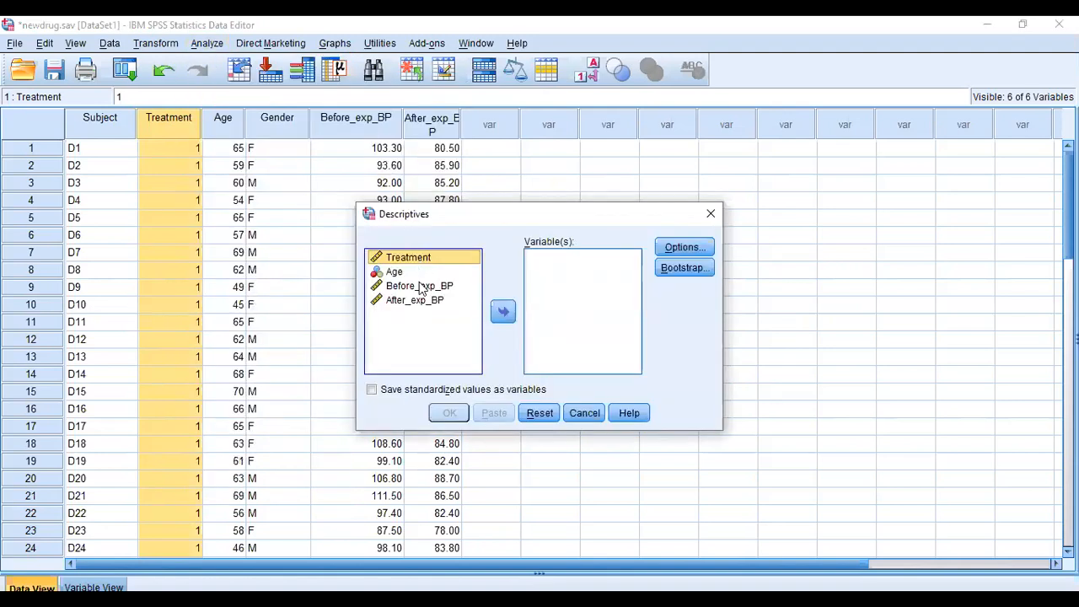
pyautogui.click(503, 311)
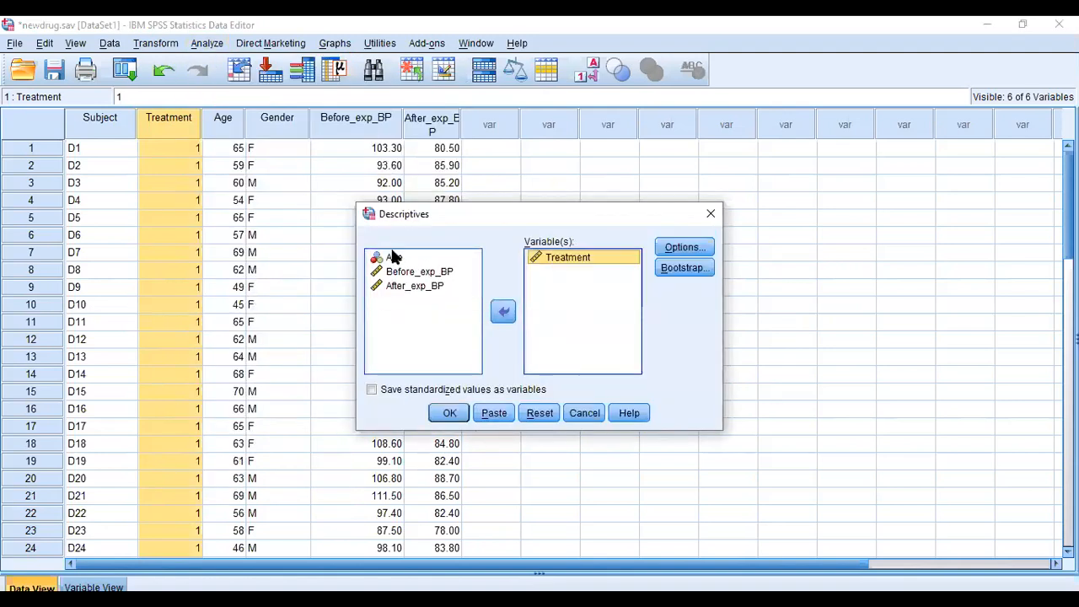
pyautogui.click(393, 258)
pyautogui.click(503, 312)
pyautogui.click(460, 281)
pyautogui.click(503, 312)
pyautogui.click(434, 259)
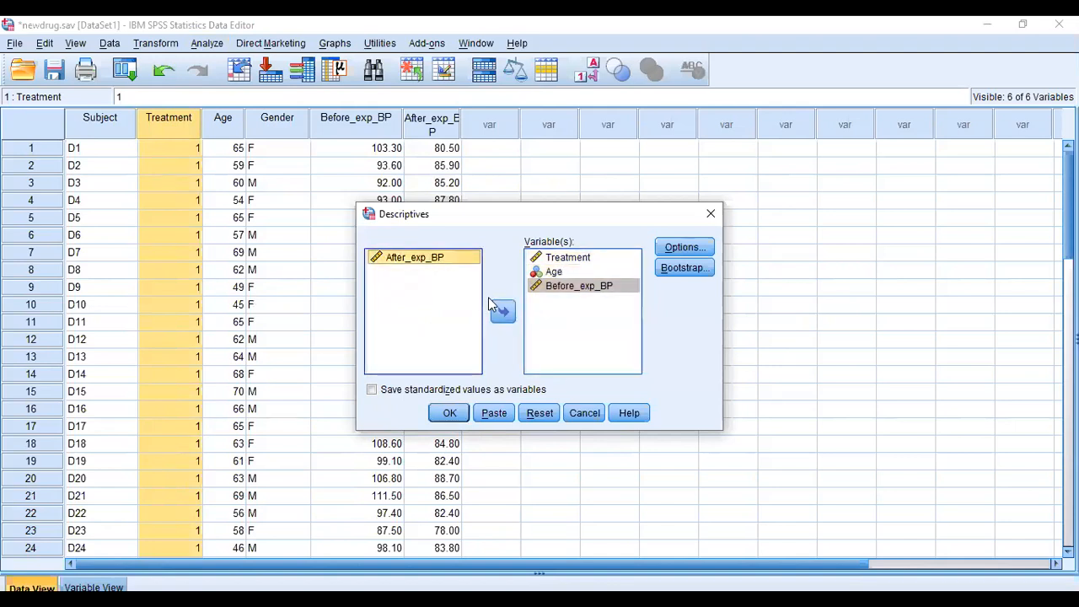
pyautogui.click(503, 312)
# Accept mean, standard deviation, minimum and maximum as the statistics and run the Descriptives analysis.
pyautogui.click(682, 250)
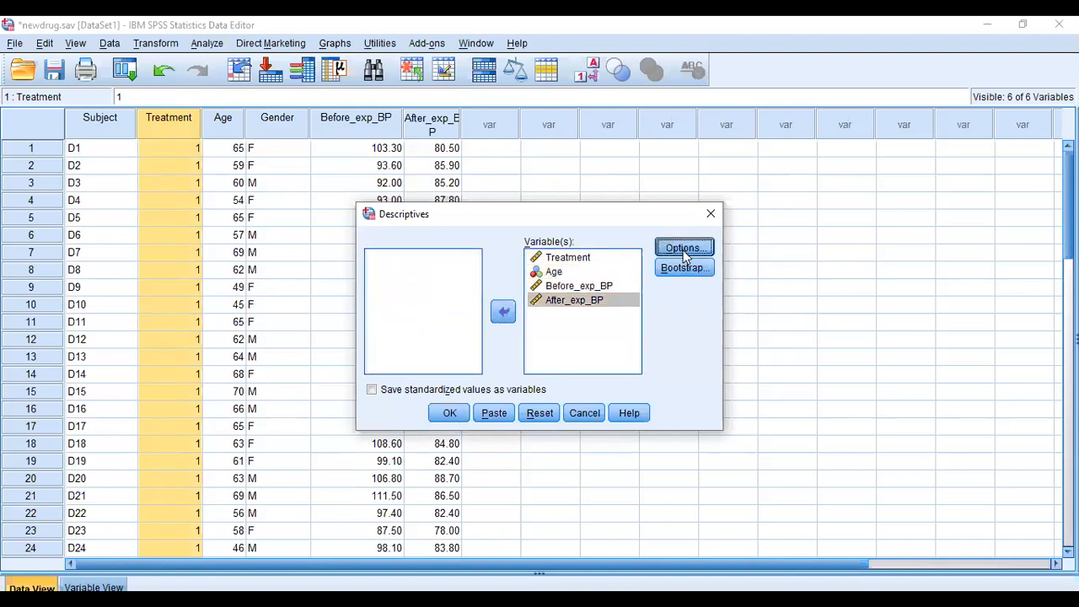
pyautogui.click(469, 453)
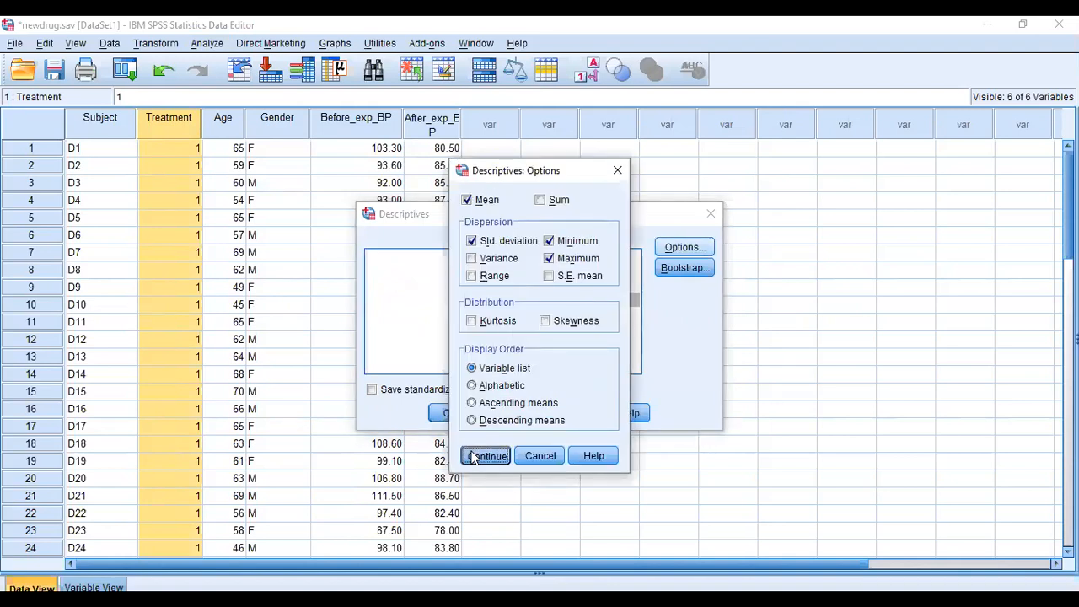
pyautogui.click(451, 417)
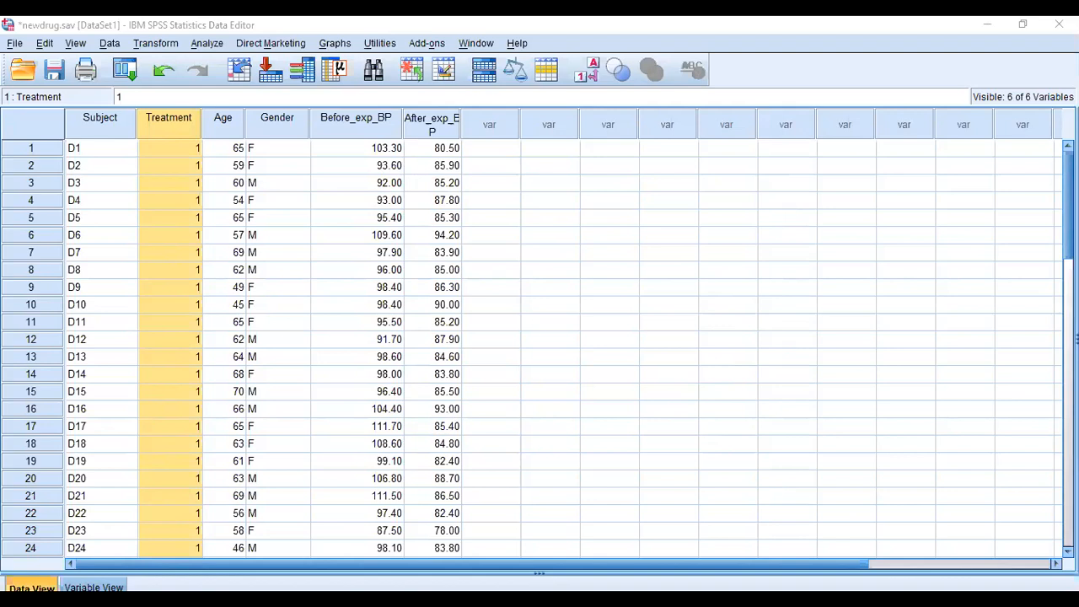
pyautogui.hotkey('ctrl', 'g')
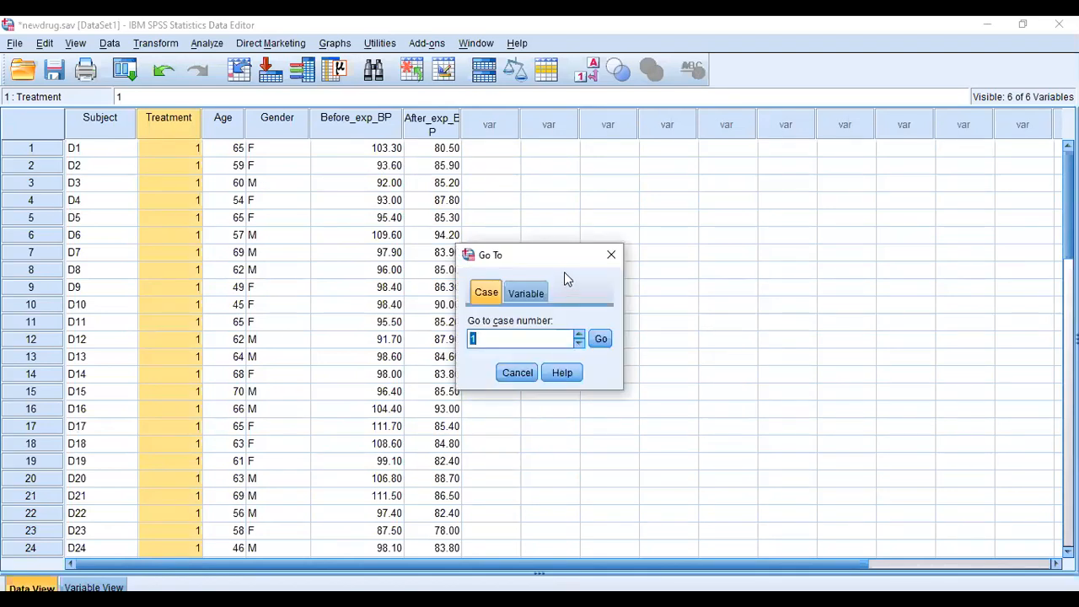
pyautogui.click(616, 255)
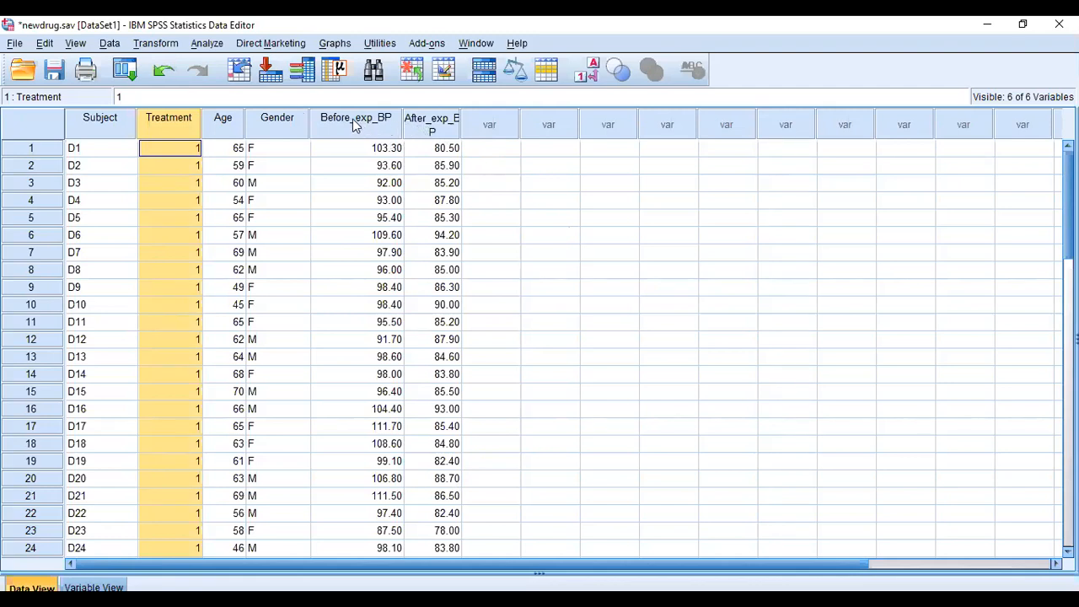
pyautogui.rightClick(285, 127)
pyautogui.click(702, 204)
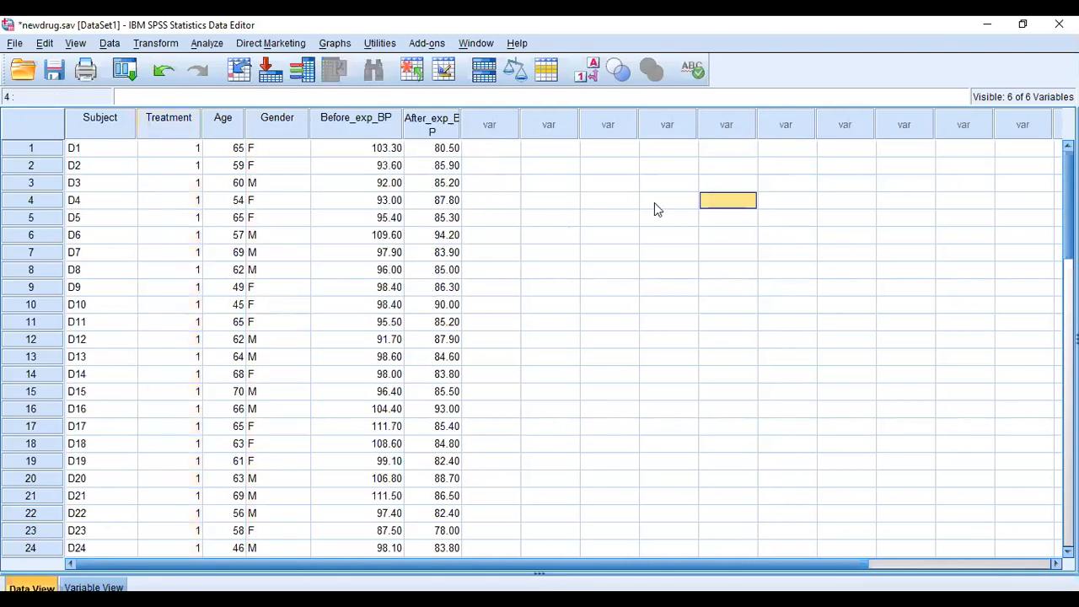
# Insert a new variable before Gender and name it Age_Catagories.
pyautogui.rightClick(294, 122)
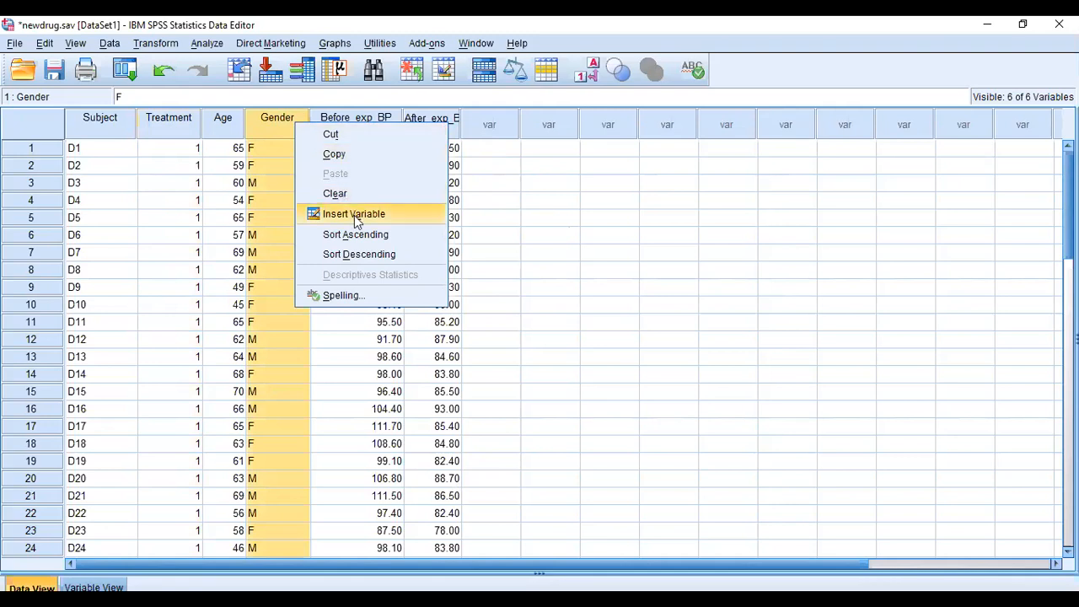
pyautogui.click(354, 216)
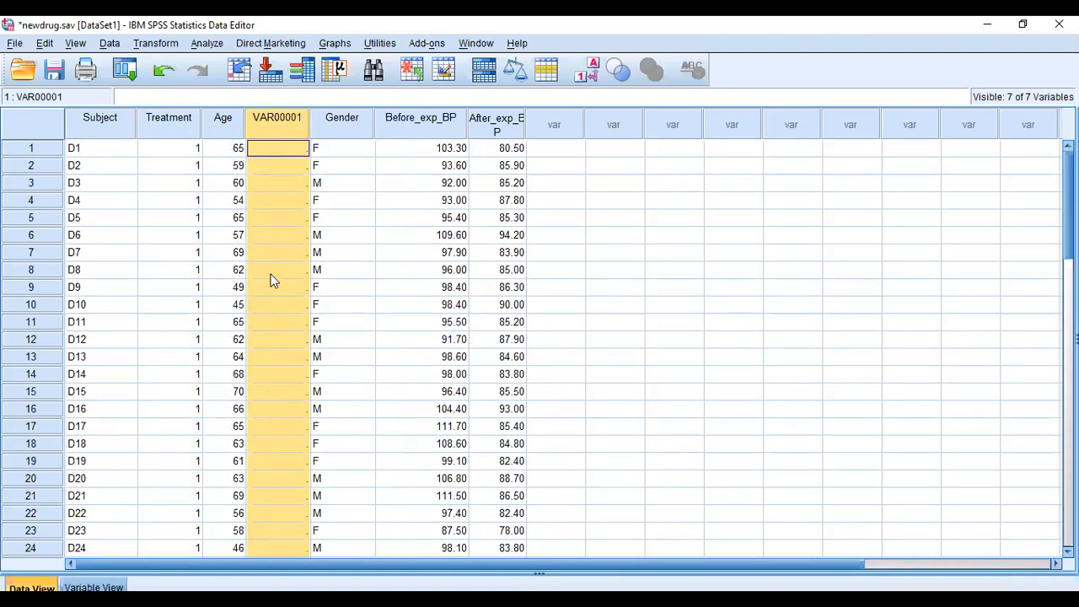
pyautogui.doubleClick(261, 133)
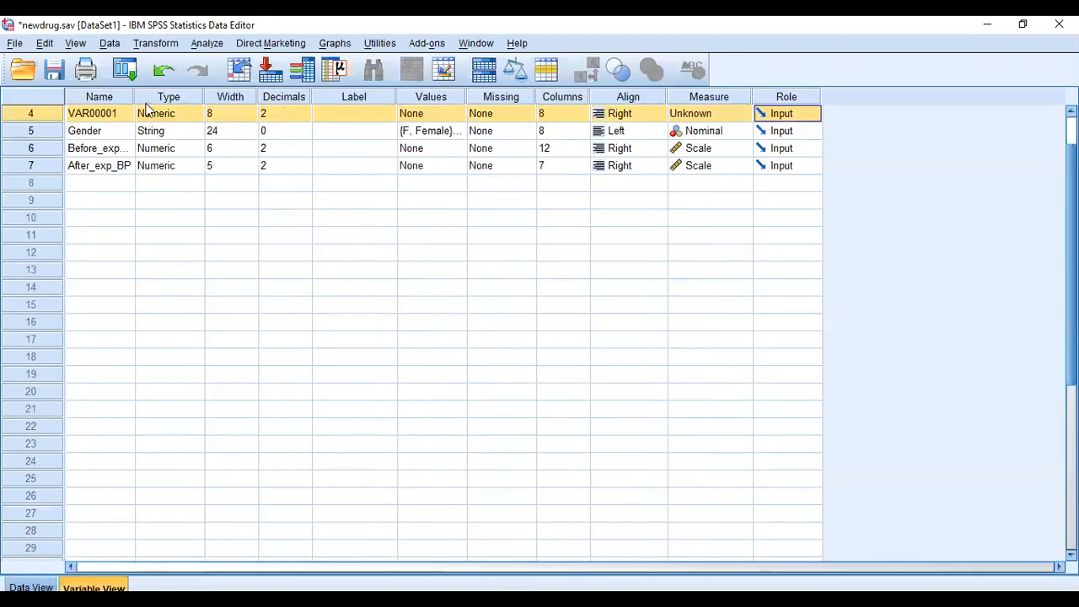
pyautogui.click(118, 113)
pyautogui.press('BackSpace')
pyautogui.press('BackSpace')
pyautogui.press('BackSpace')
pyautogui.press('BackSpace')
pyautogui.press('BackSpace')
pyautogui.press('BackSpace')
pyautogui.press('BackSpace')
pyautogui.press('BackSpace')
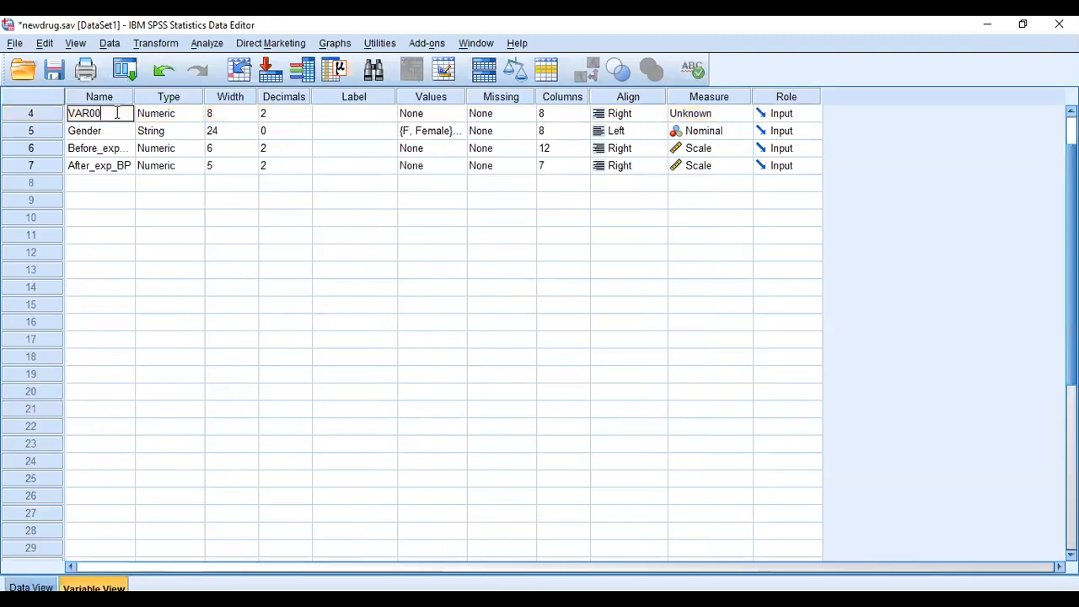
pyautogui.write('Age_')
pyautogui.press('BackSpace')
pyautogui.write('_Catago')
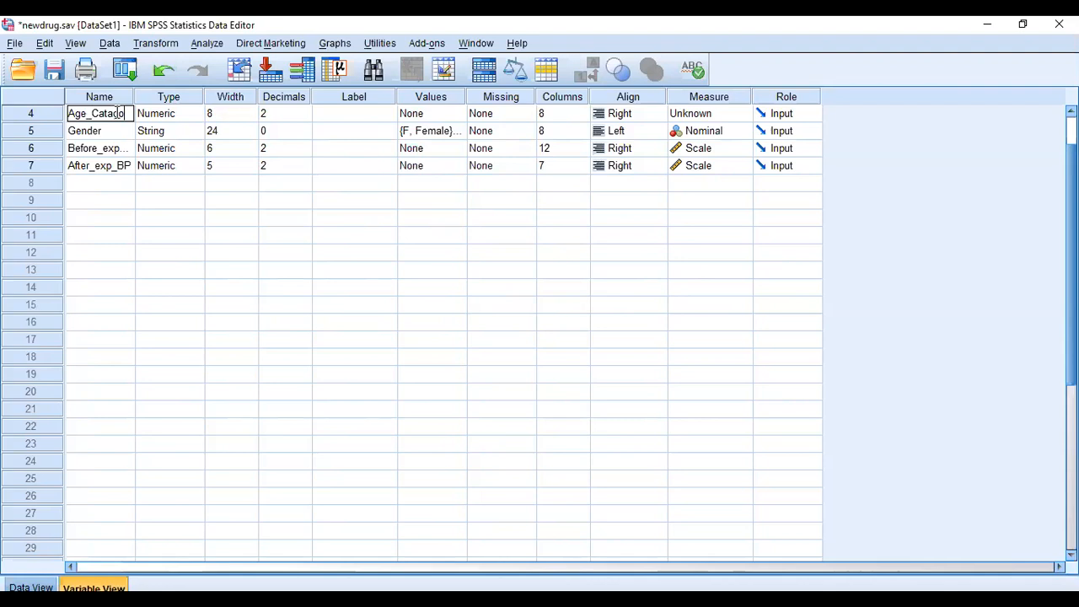
pyautogui.write('ries')
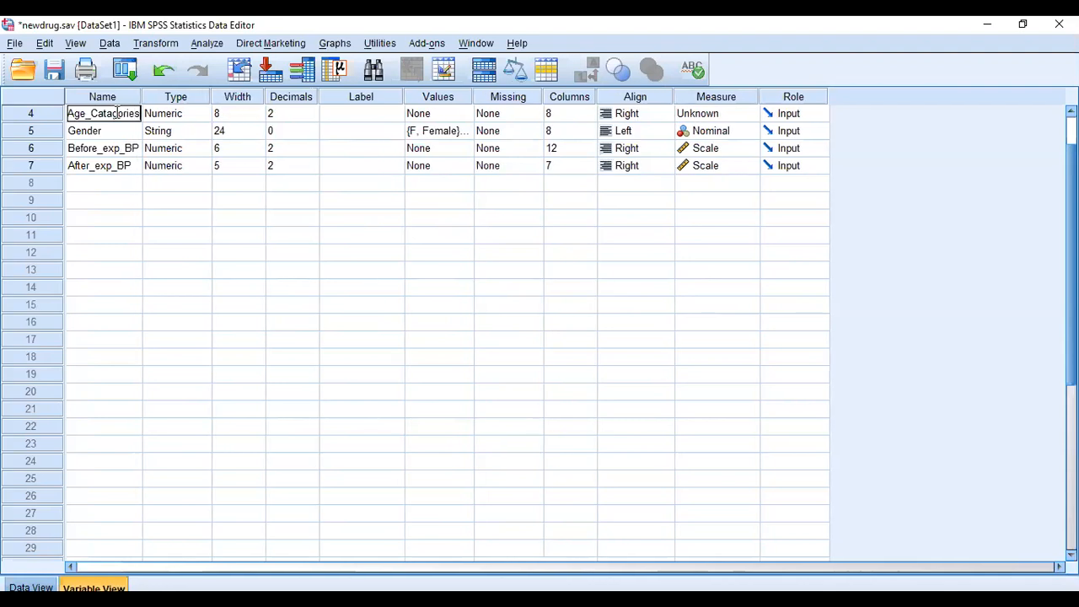
# Keep Age_Catagories as a numeric variable and set its decimals to 0.
pyautogui.click(201, 116)
pyautogui.click(202, 118)
pyautogui.click(494, 431)
pyautogui.click(272, 113)
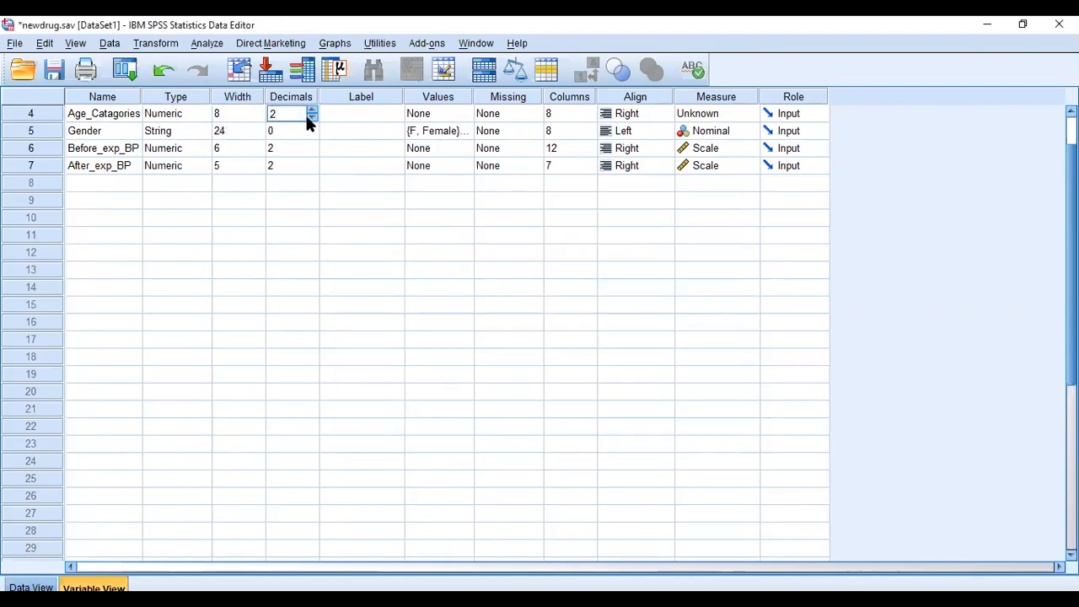
pyautogui.click(312, 119)
# Add a value label to Age_Catagories that defines 1 as 45-55.
pyautogui.click(424, 120)
pyautogui.click(467, 117)
pyautogui.write('1')
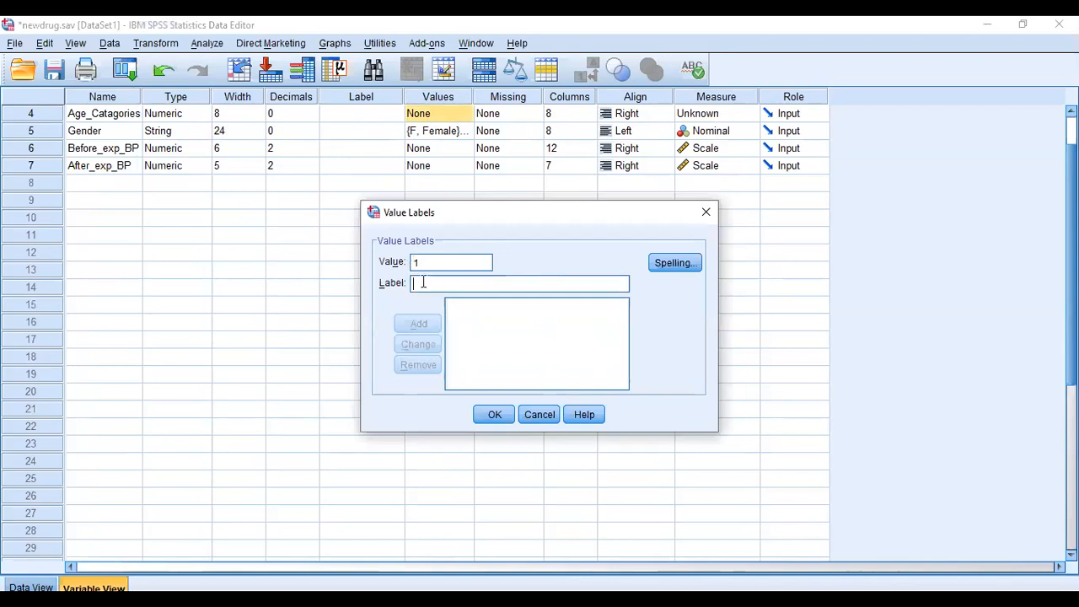
pyautogui.click(423, 283)
pyautogui.write('45')
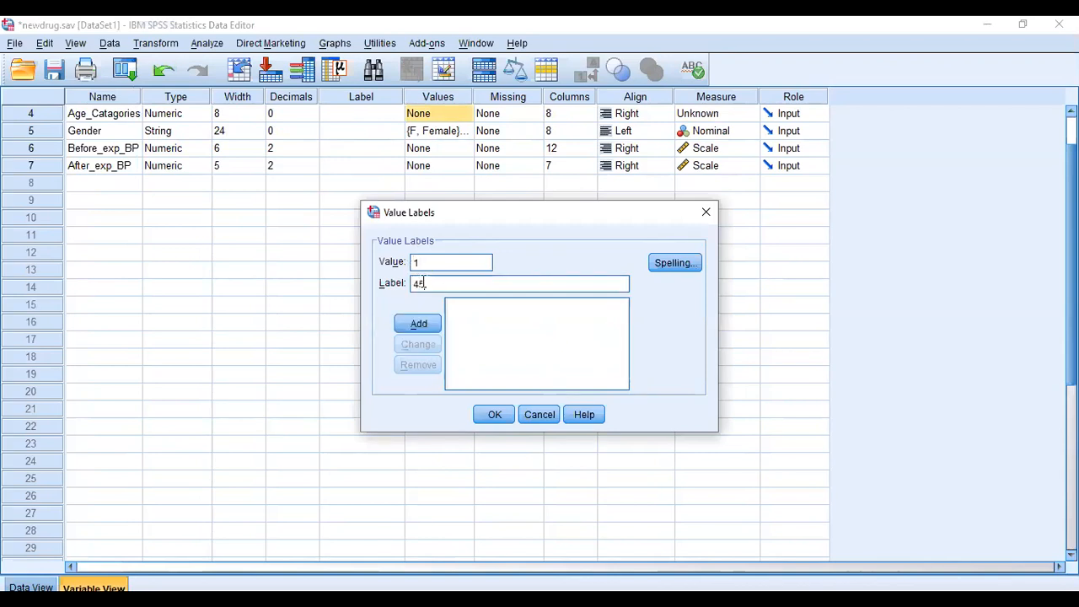
pyautogui.write('-55')
pyautogui.click(416, 326)
# Add a second value label that defines 2 as 55-65.
pyautogui.write('2')
pyautogui.click(417, 285)
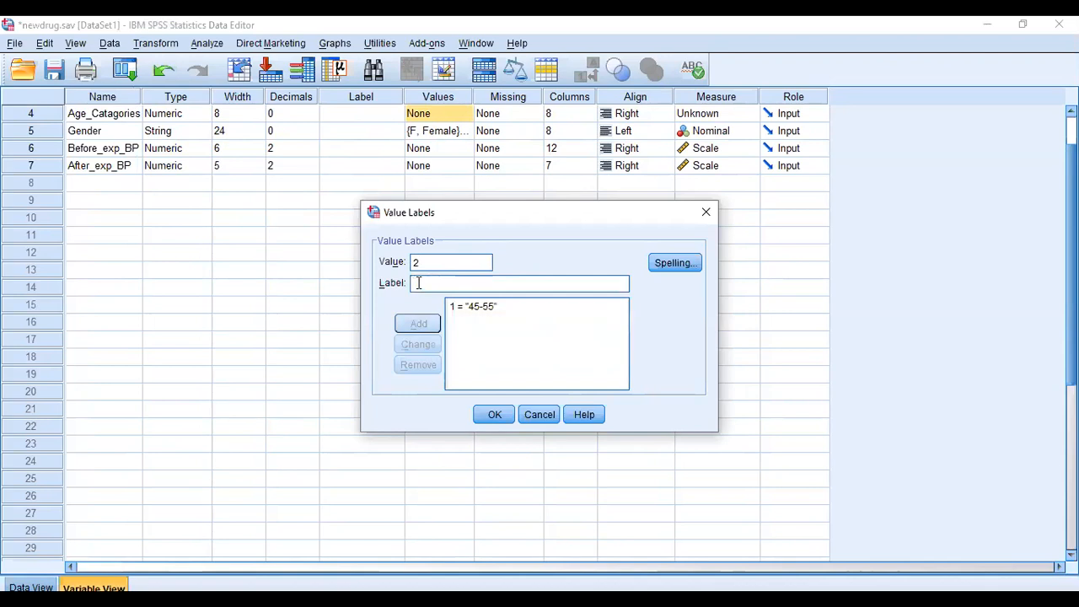
pyautogui.write('55')
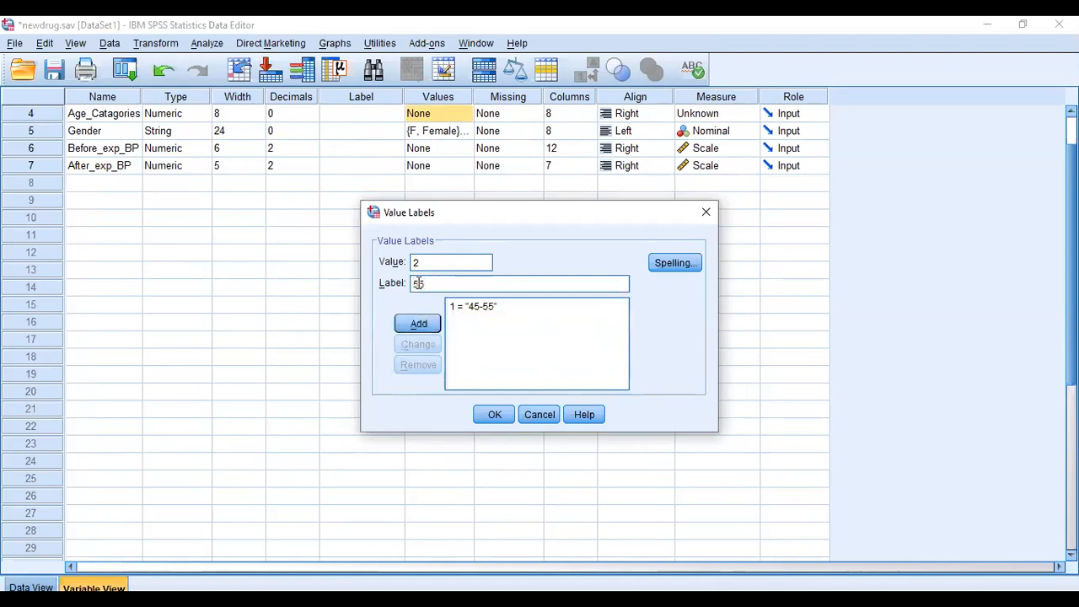
pyautogui.write('-65')
pyautogui.click(417, 323)
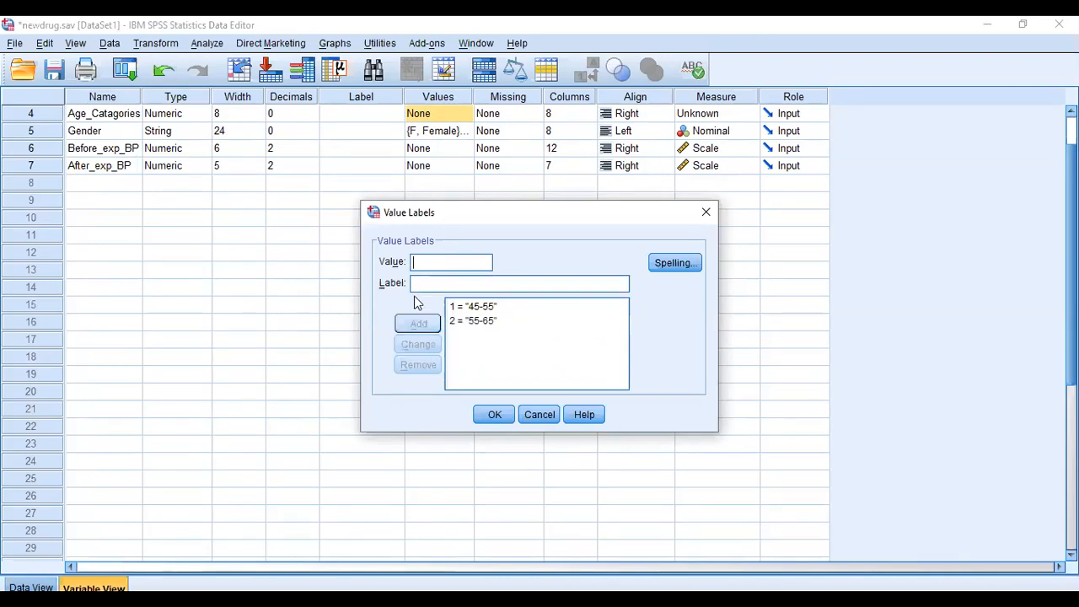
# Add a third value label that defines 3 as 65-75.
pyautogui.write('3')
pyautogui.click(415, 283)
pyautogui.write('65')
pyautogui.press('BackSpace')
pyautogui.press('BackSpace')
pyautogui.press('BackSpace')
pyautogui.write('65-75')
pyautogui.click(419, 324)
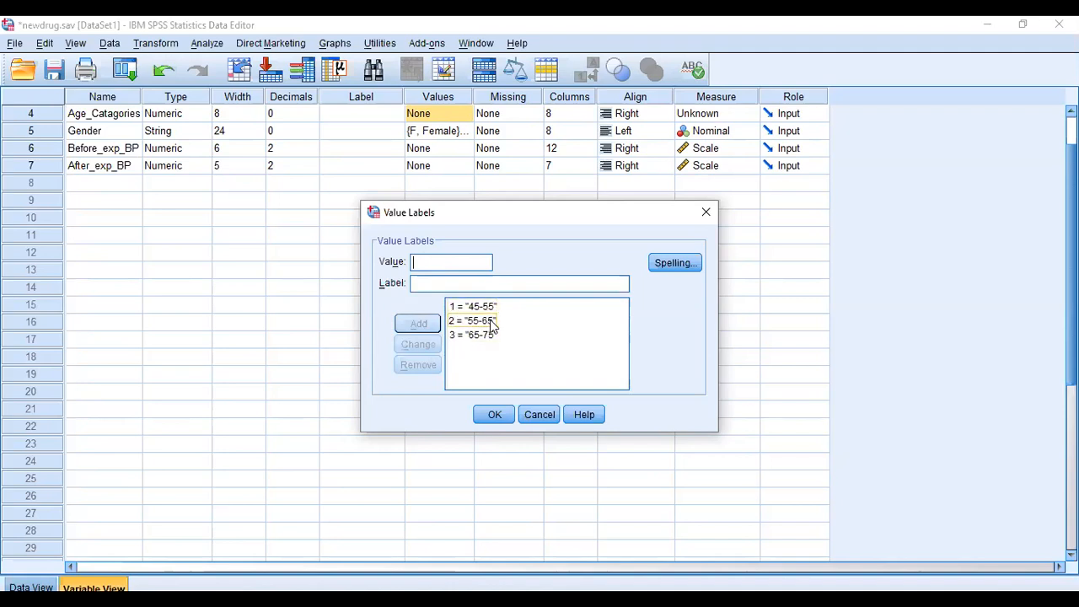
# Apply the value labels to Age_Catagories and set its measurement level to Nominal.
pyautogui.click(497, 416)
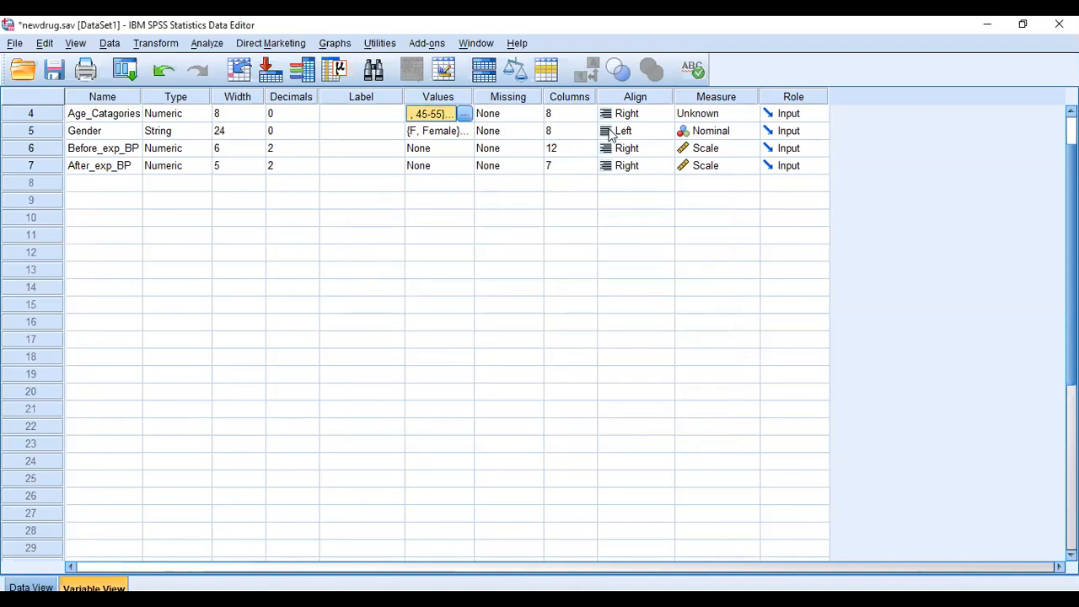
pyautogui.click(713, 114)
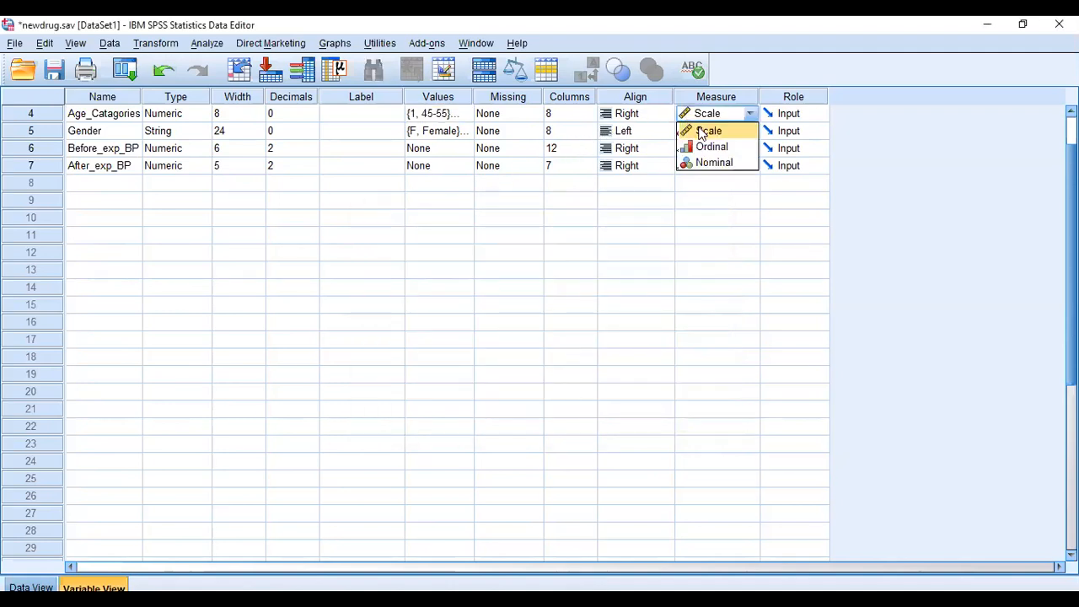
pyautogui.click(712, 163)
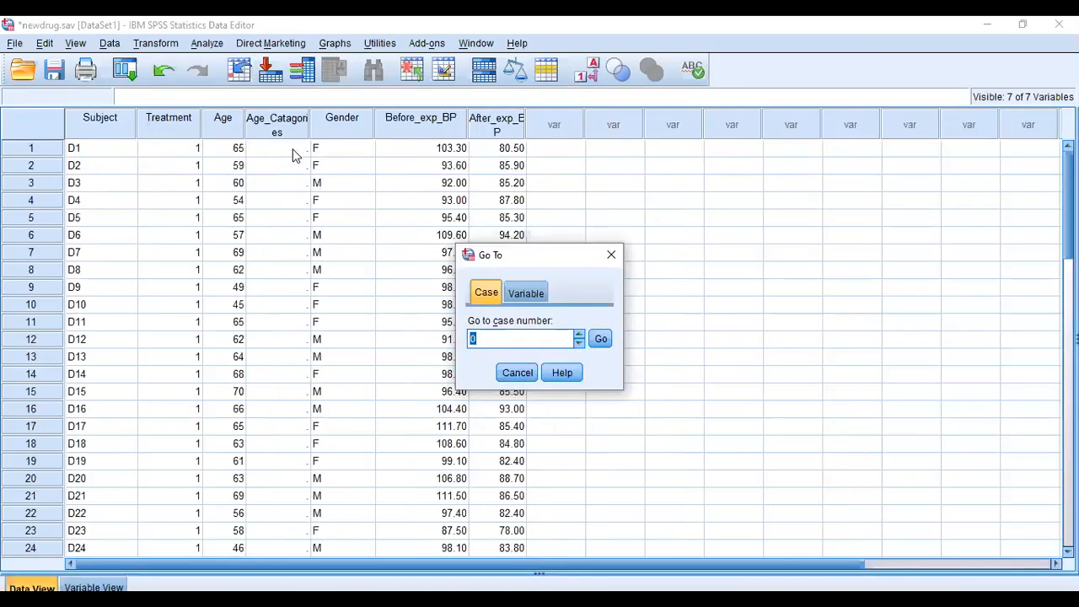
# Widen the Age_Catagories column in the data sheet and dismiss the Go To dialog.
pyautogui.click(295, 154)
pyautogui.moveTo(309, 118); pyautogui.dragTo(501, 118)
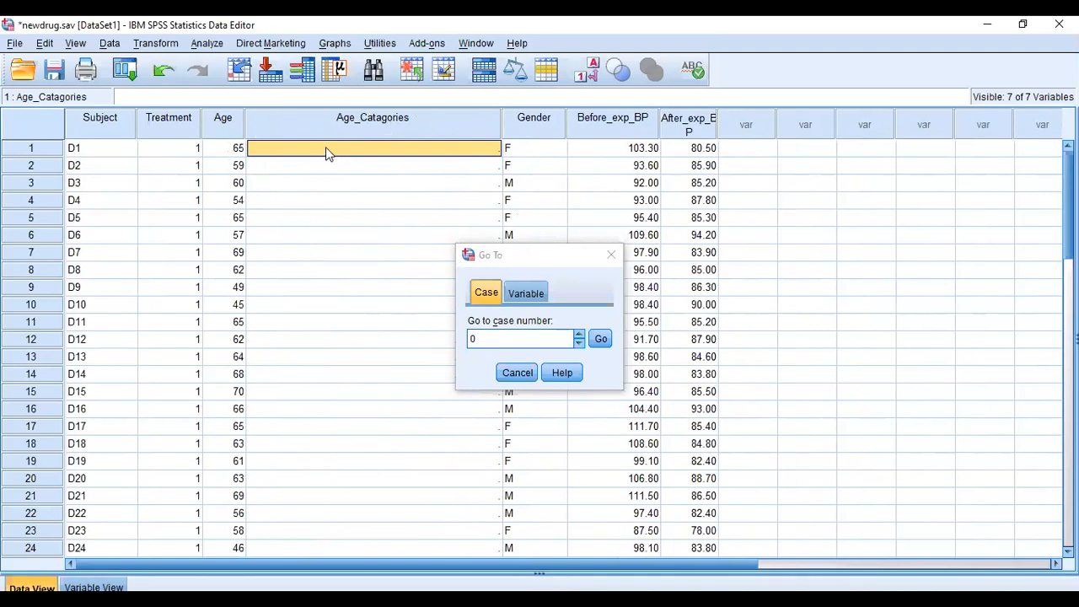
pyautogui.click(611, 254)
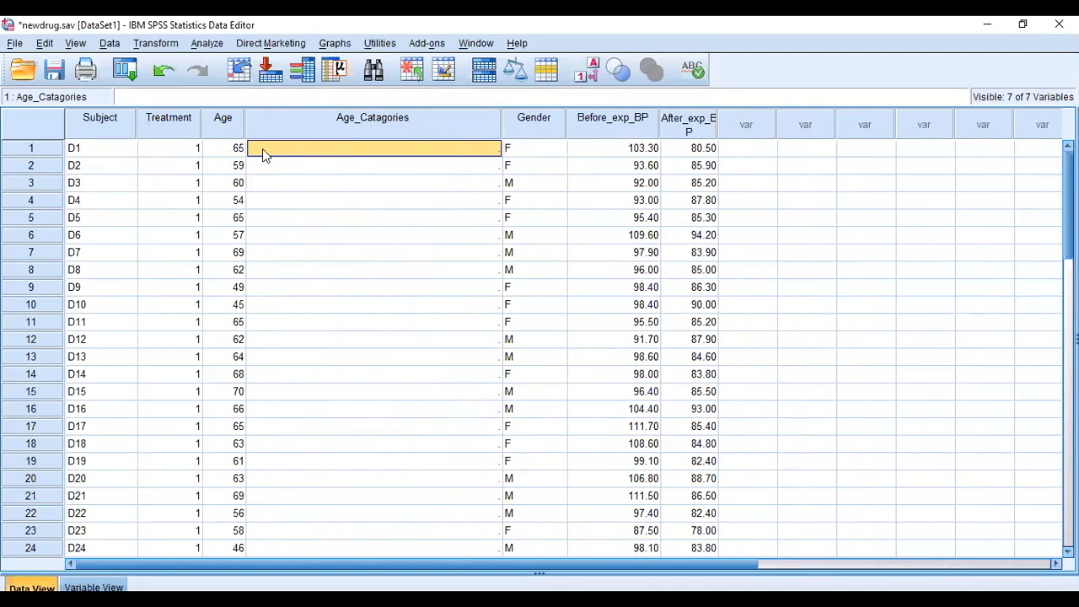
# Enter the Age_Catagories codes 3, 2, 3 and 1 for subjects D1 to D4.
pyautogui.write('3')
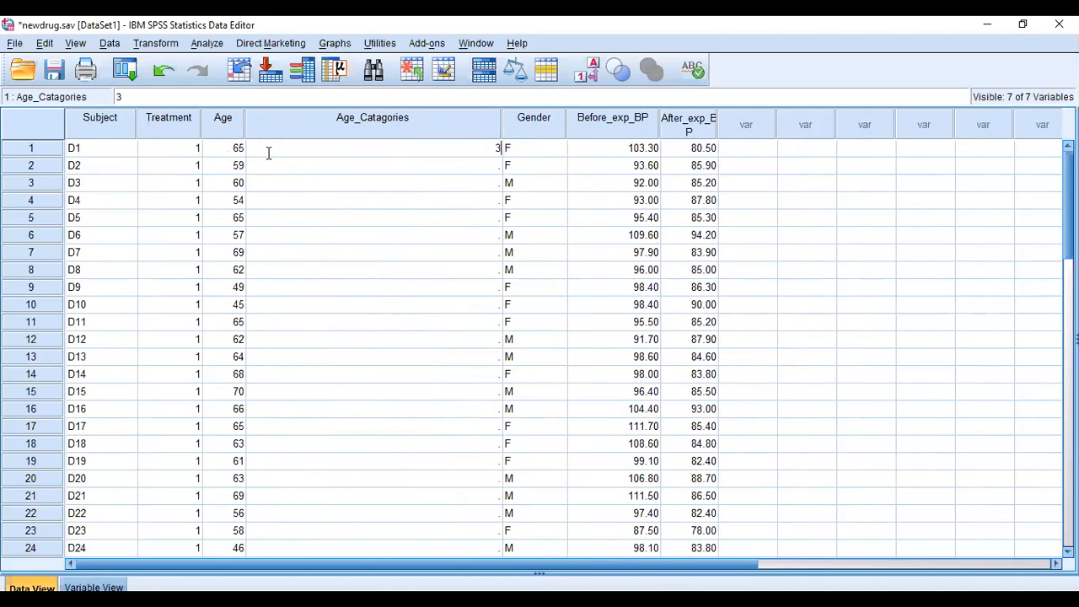
pyautogui.click(354, 166)
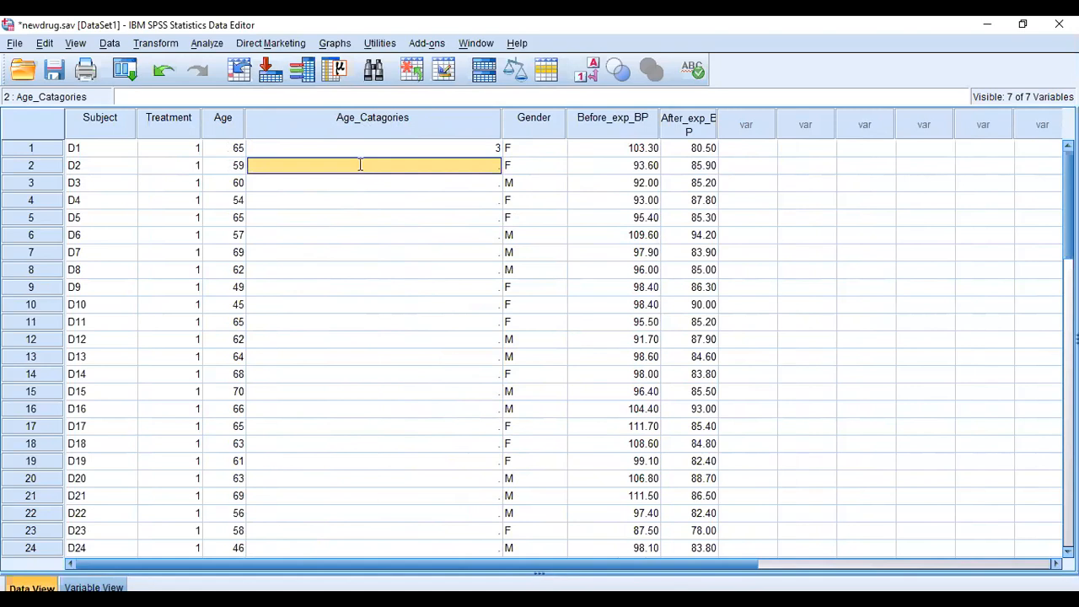
pyautogui.write('2')
pyautogui.click(368, 188)
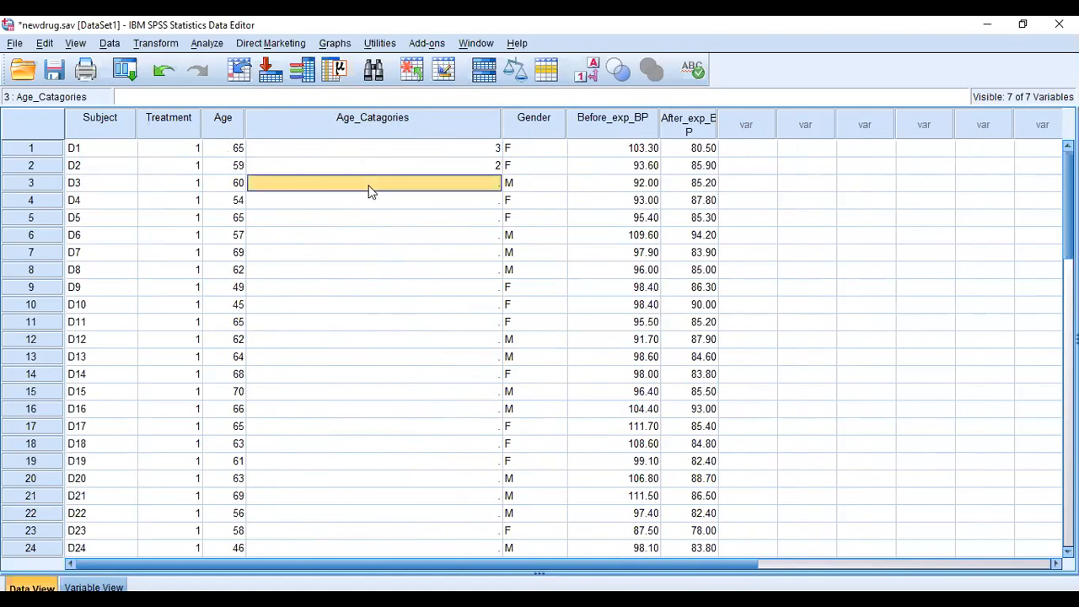
pyautogui.write('3')
pyautogui.click(378, 201)
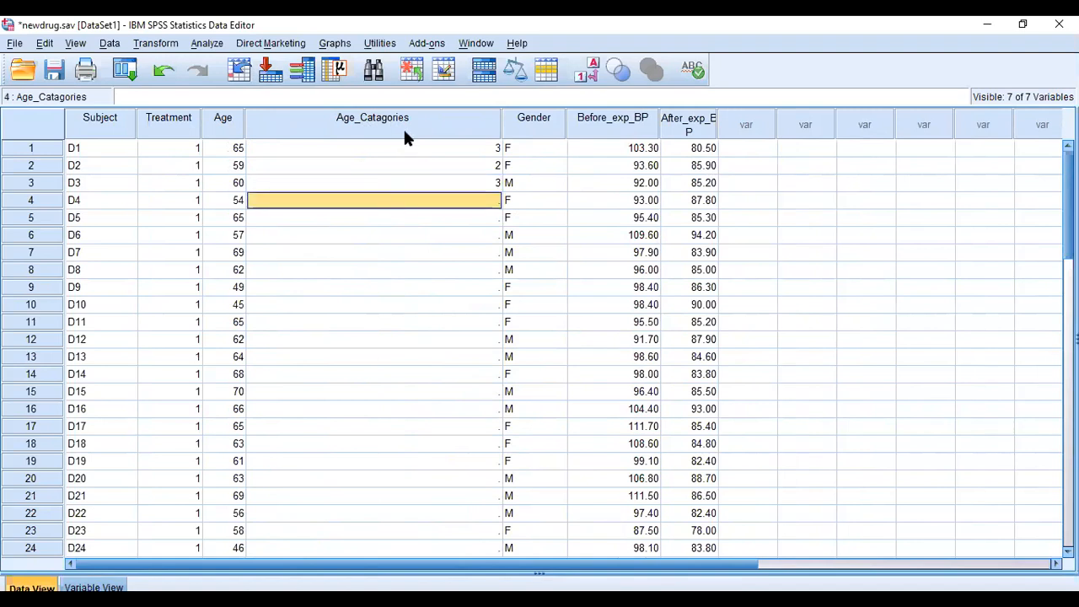
pyautogui.scroll(-6, 419, 361)
pyautogui.scroll(-3, 418, 359)
pyautogui.scroll(9, 417, 362)
pyautogui.write('1')
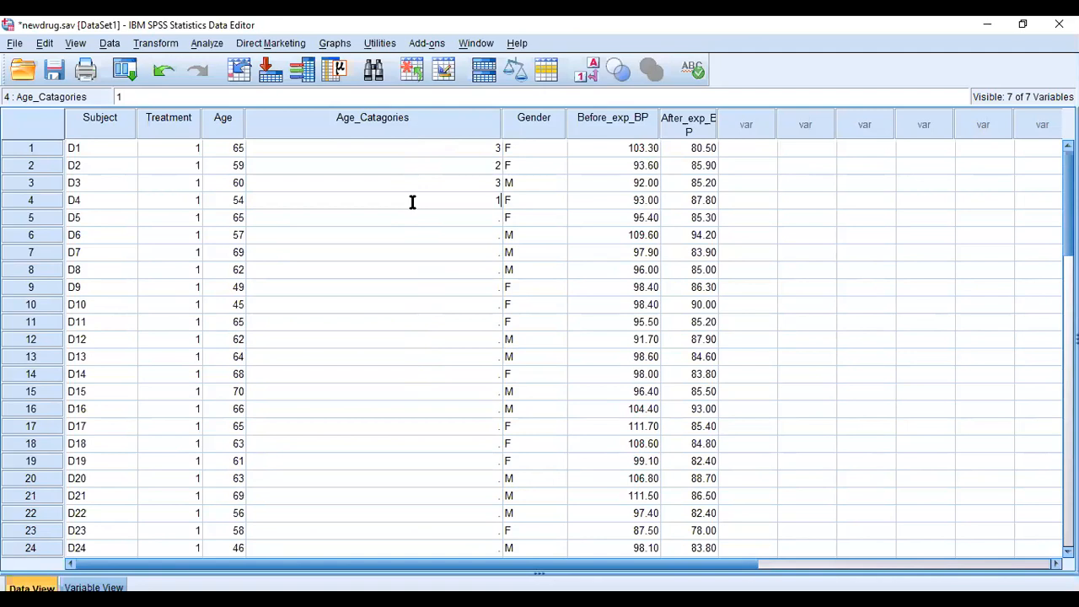
# Enter the Age_Catagories codes 3, 2, 2 and 2 for subjects D5 to D8.
pyautogui.click(413, 221)
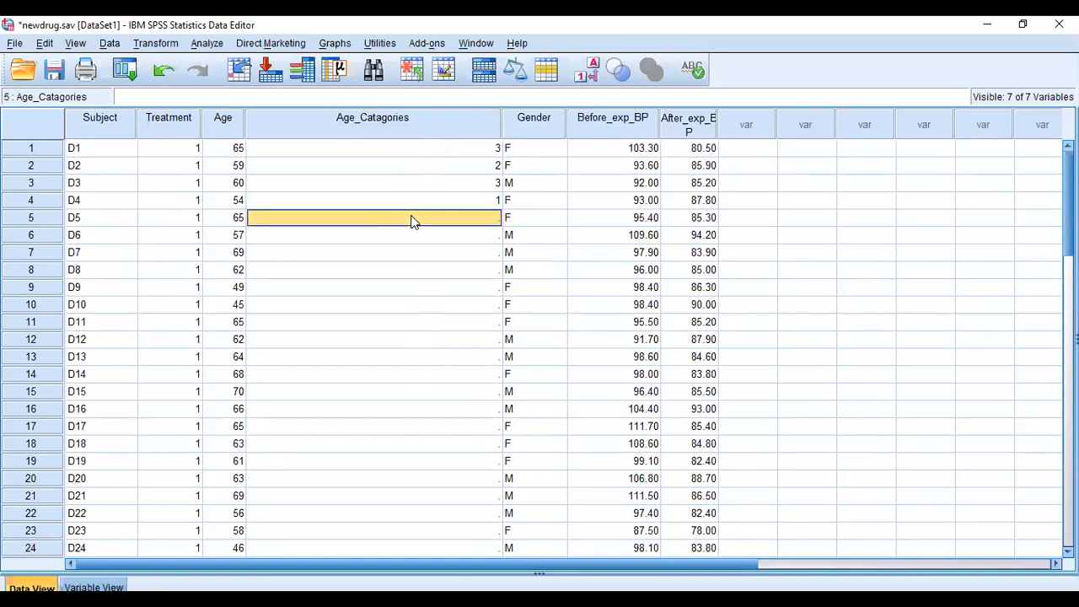
pyautogui.write('3')
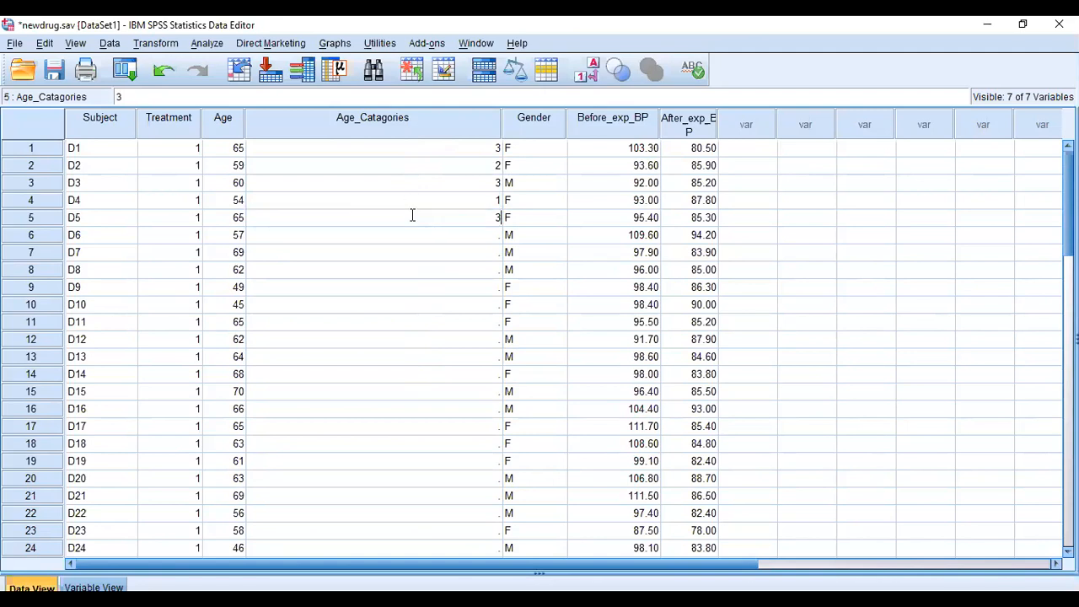
pyautogui.click(426, 234)
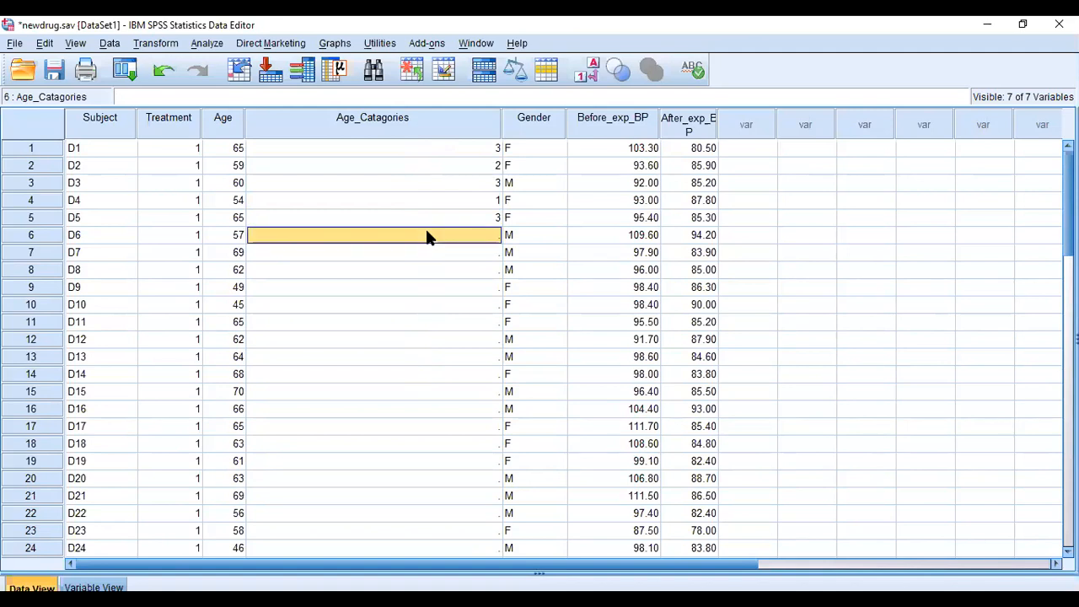
pyautogui.write('2')
pyautogui.click(429, 248)
pyautogui.write('2')
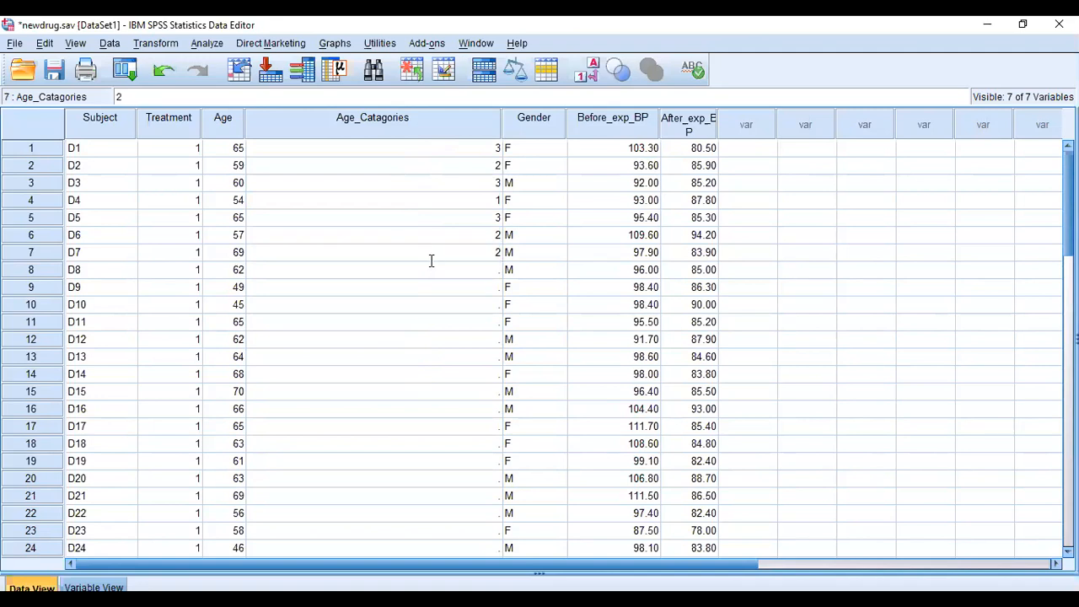
pyautogui.click(430, 269)
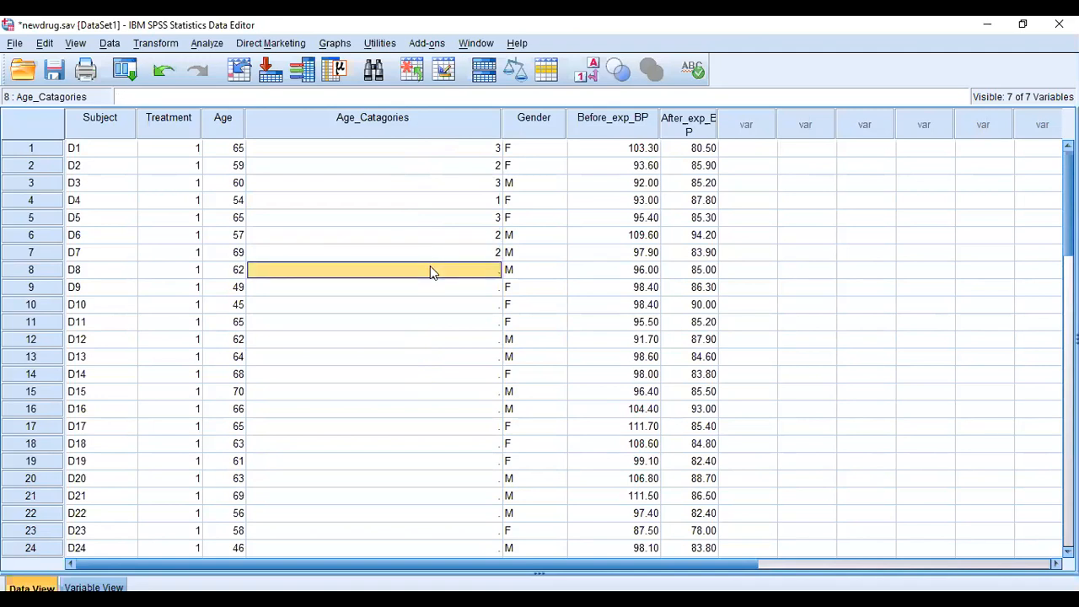
pyautogui.write('2')
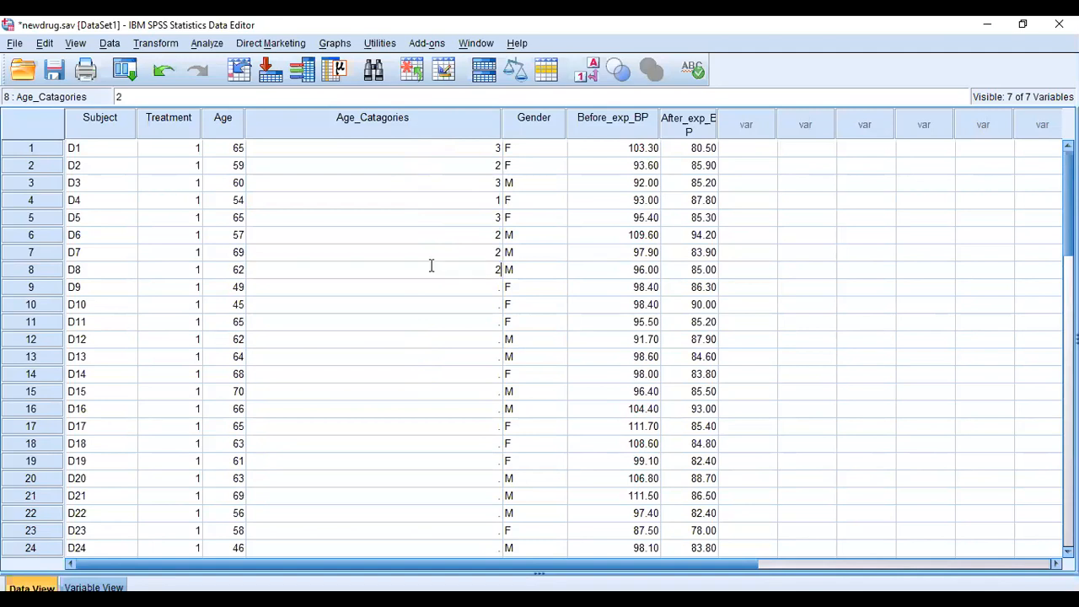
# Enter the Age_Catagories codes 1, 1, 3 and 2 for subjects D9 to D12.
pyautogui.click(437, 295)
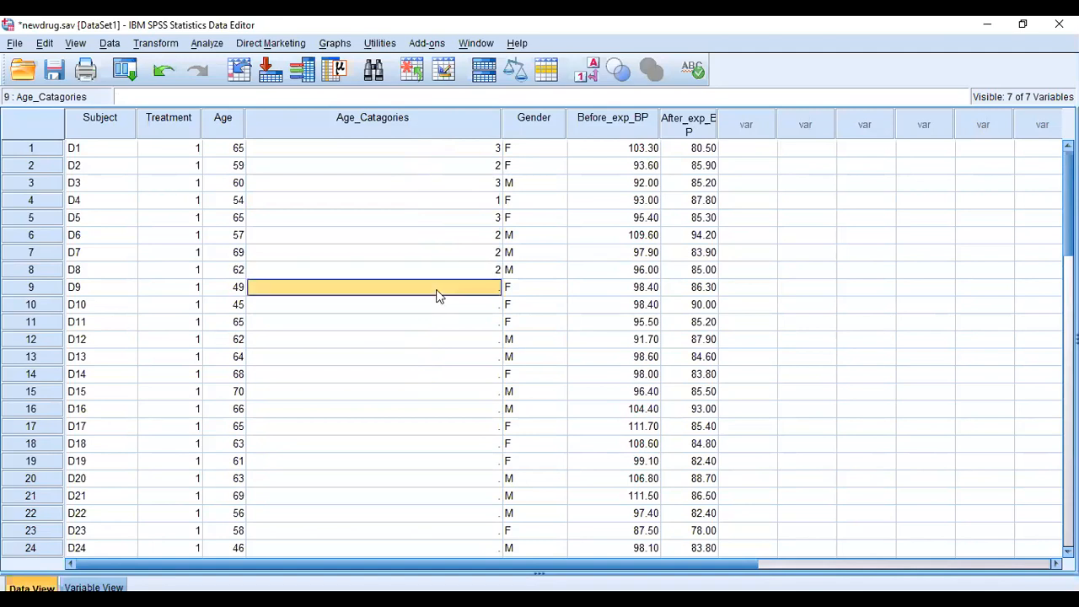
pyautogui.write('1')
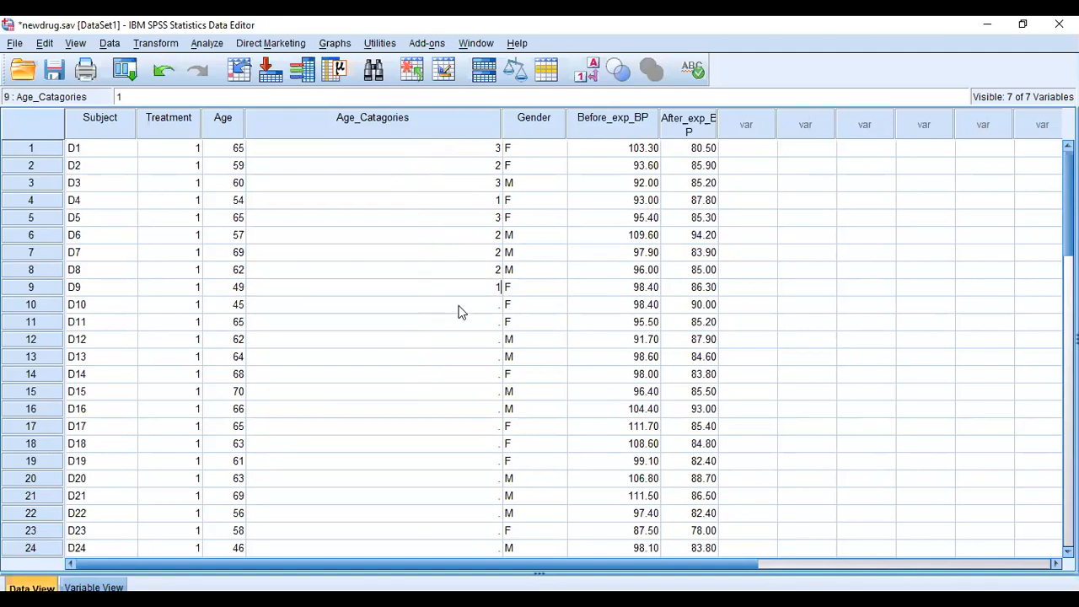
pyautogui.click(460, 309)
pyautogui.write('1')
pyautogui.click(466, 310)
pyautogui.click(469, 318)
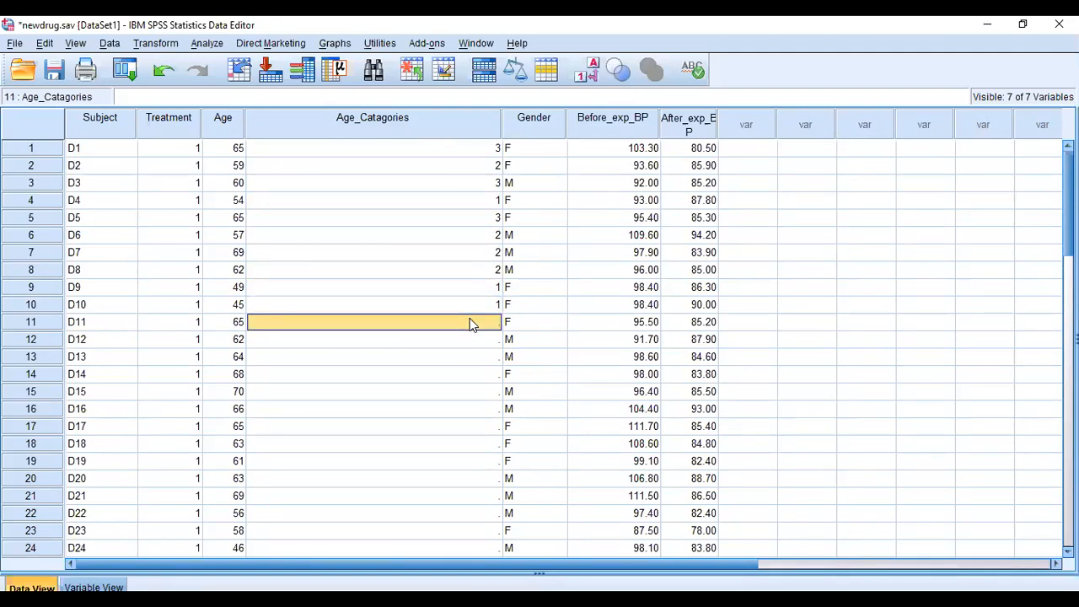
pyautogui.write('3')
pyautogui.click(483, 342)
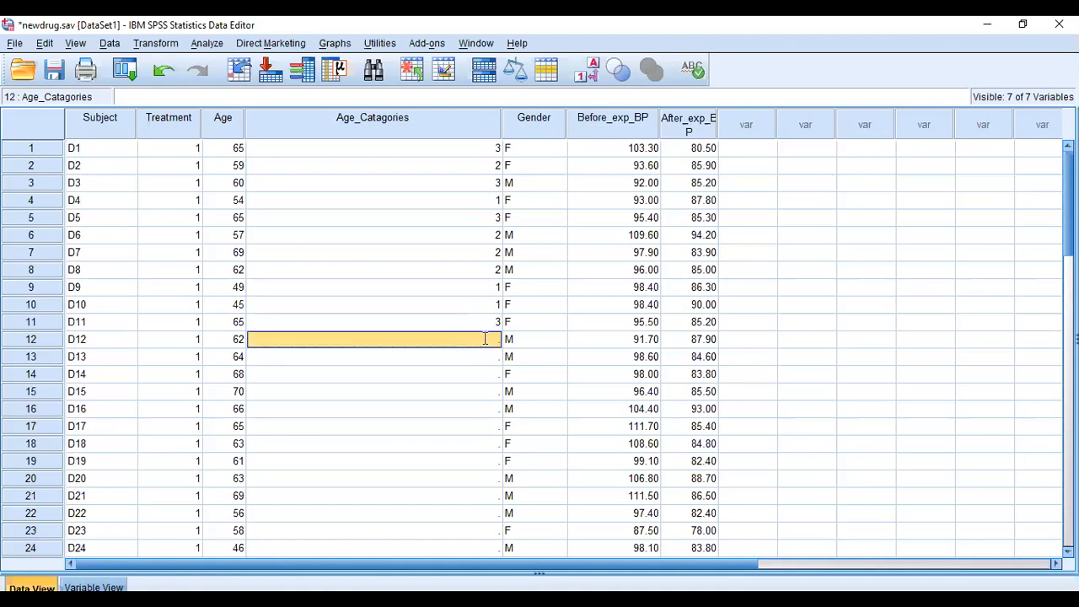
pyautogui.write('2')
# Enter Age_Catagories code 2 for subject D13 and code 3 for subjects D14 to D17.
pyautogui.click(475, 363)
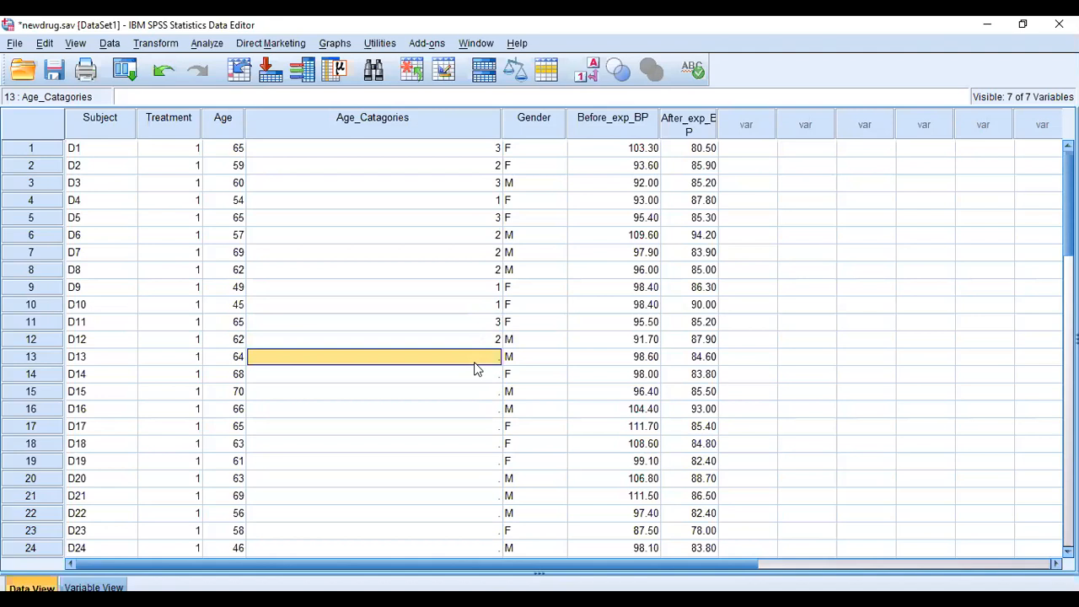
pyautogui.write('2')
pyautogui.click(475, 373)
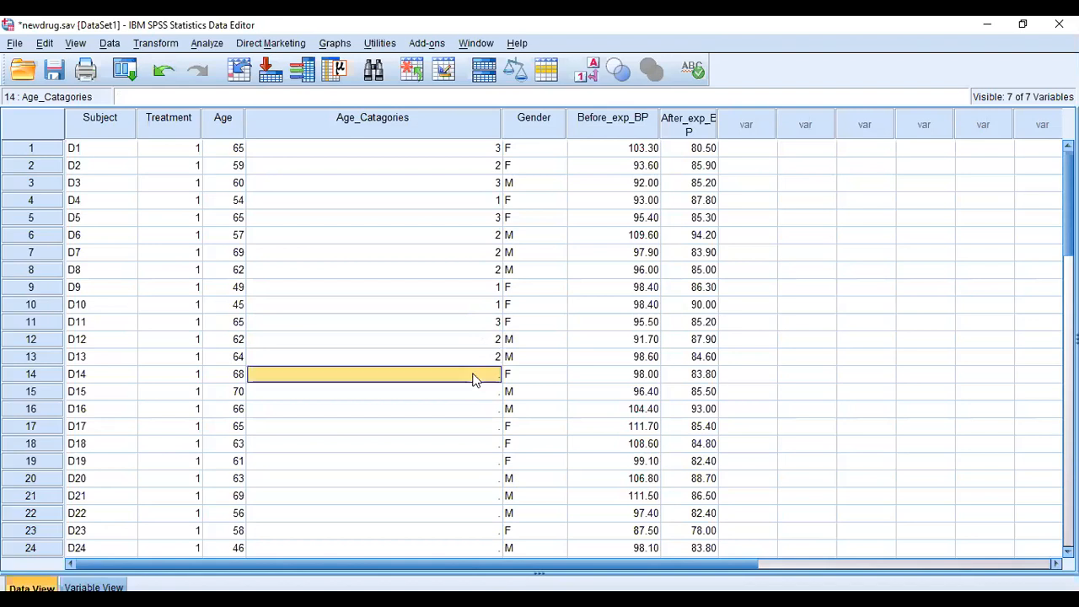
pyautogui.write('3')
pyautogui.click(474, 390)
pyautogui.write('3')
pyautogui.click(476, 408)
pyautogui.write('3')
pyautogui.click(469, 426)
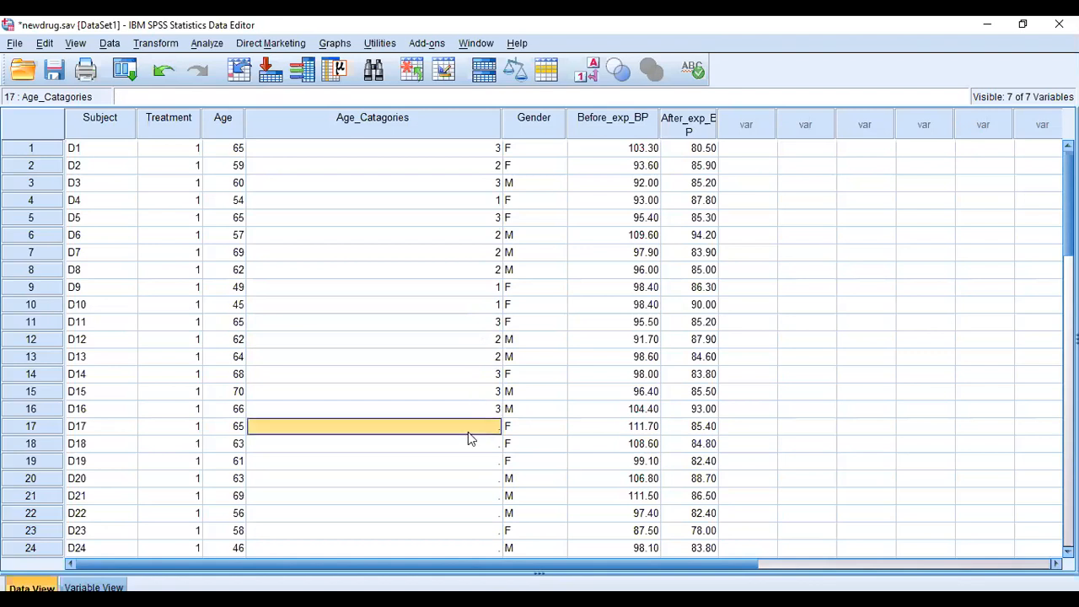
pyautogui.write('3')
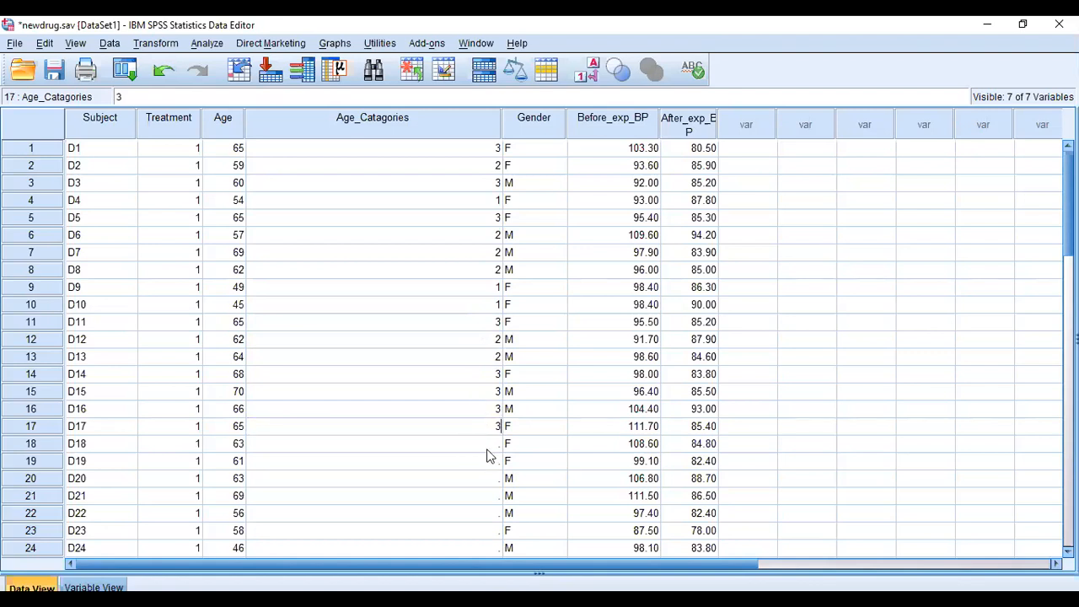
# Enter the Age_Catagories codes 2, 2, 2, 3, 2 and 2 for subjects D18 to D23.
pyautogui.click(489, 447)
pyautogui.write('2')
pyautogui.click(488, 464)
pyautogui.write('2')
pyautogui.click(482, 482)
pyautogui.write('2')
pyautogui.click(480, 496)
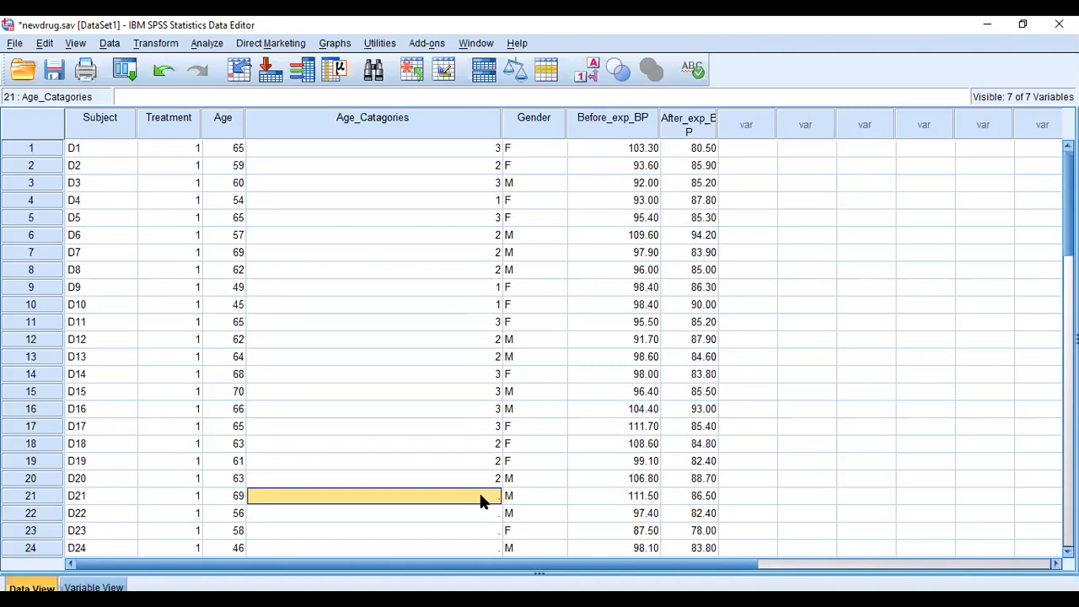
pyautogui.write('3')
pyautogui.click(481, 513)
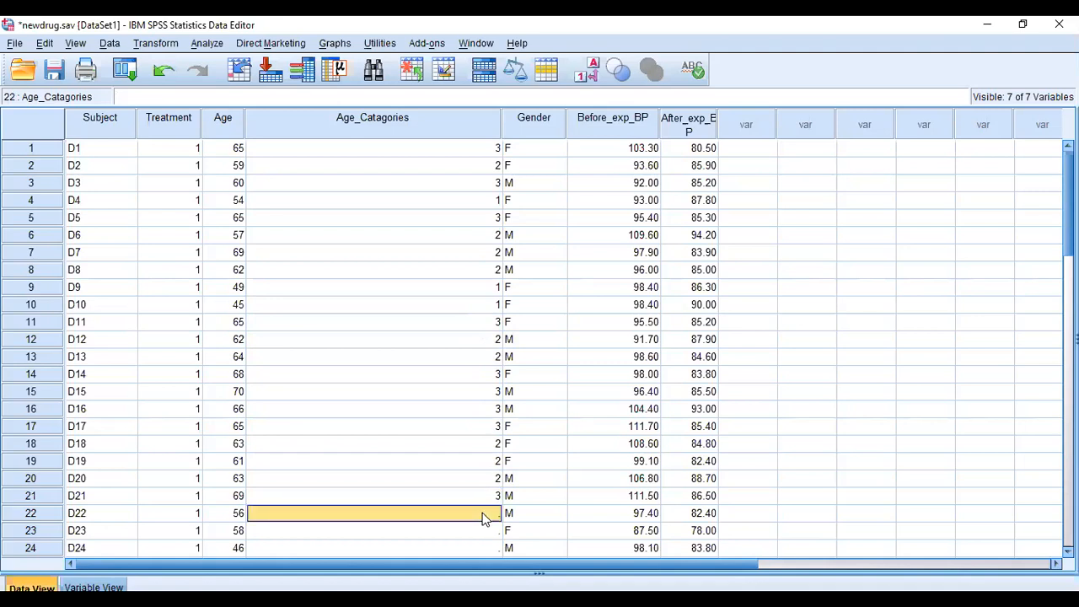
pyautogui.write('2')
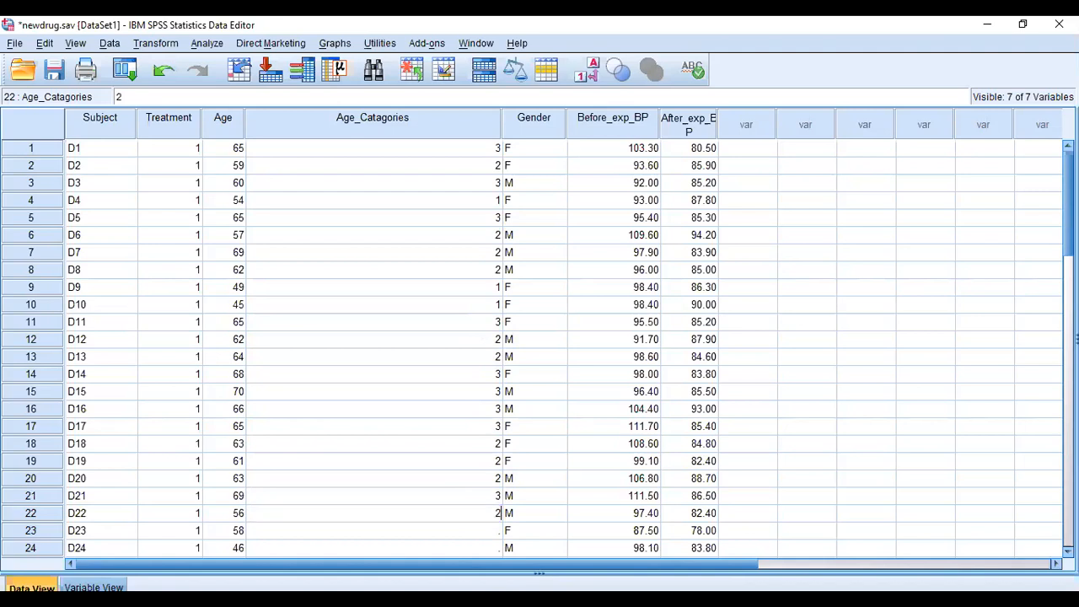
pyautogui.click(472, 532)
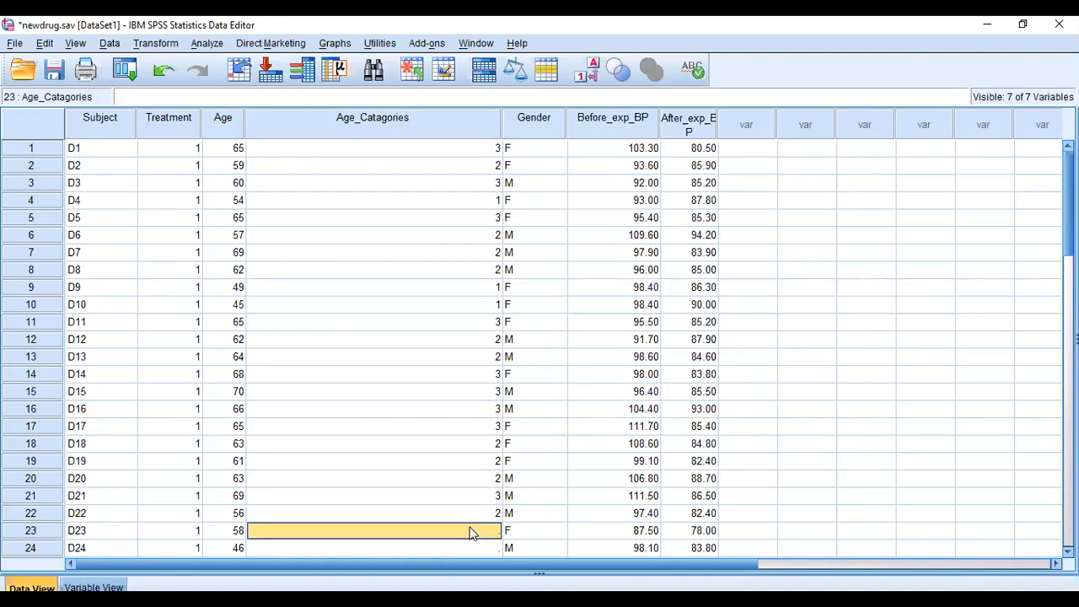
pyautogui.write('2')
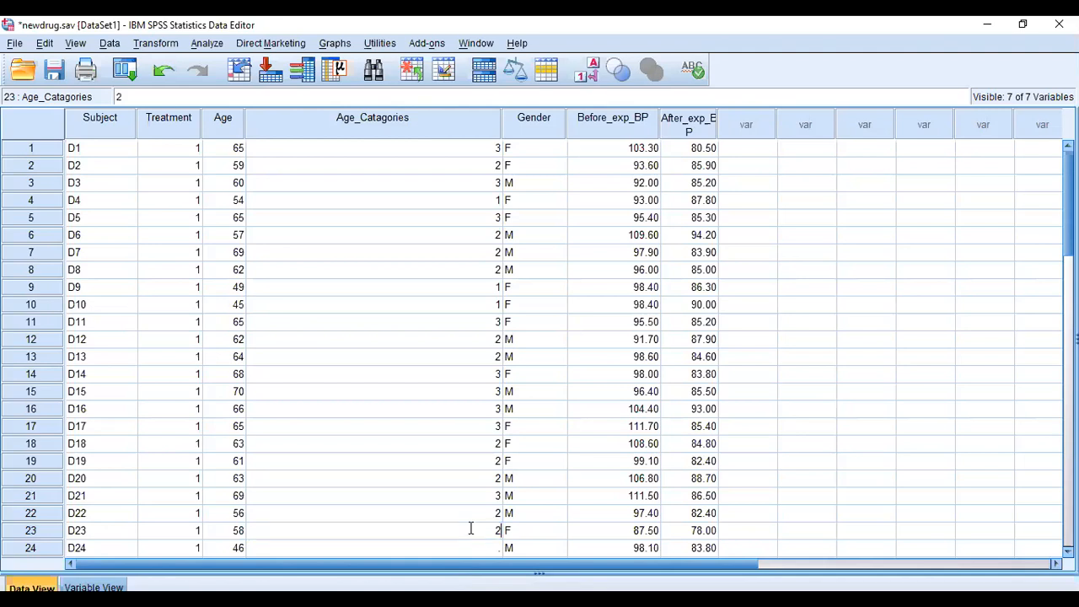
# Enter Age_Catagories code 1 for subject D24 and code 2 for subjects D25 to D27.
pyautogui.scroll(-1, 470, 528)
pyautogui.click(479, 498)
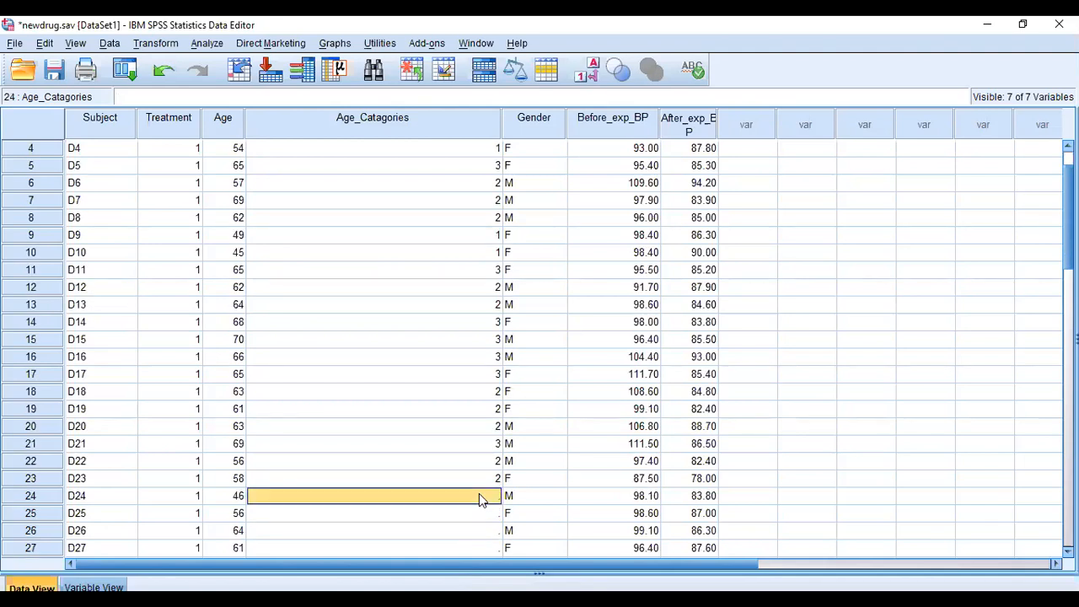
pyautogui.write('1')
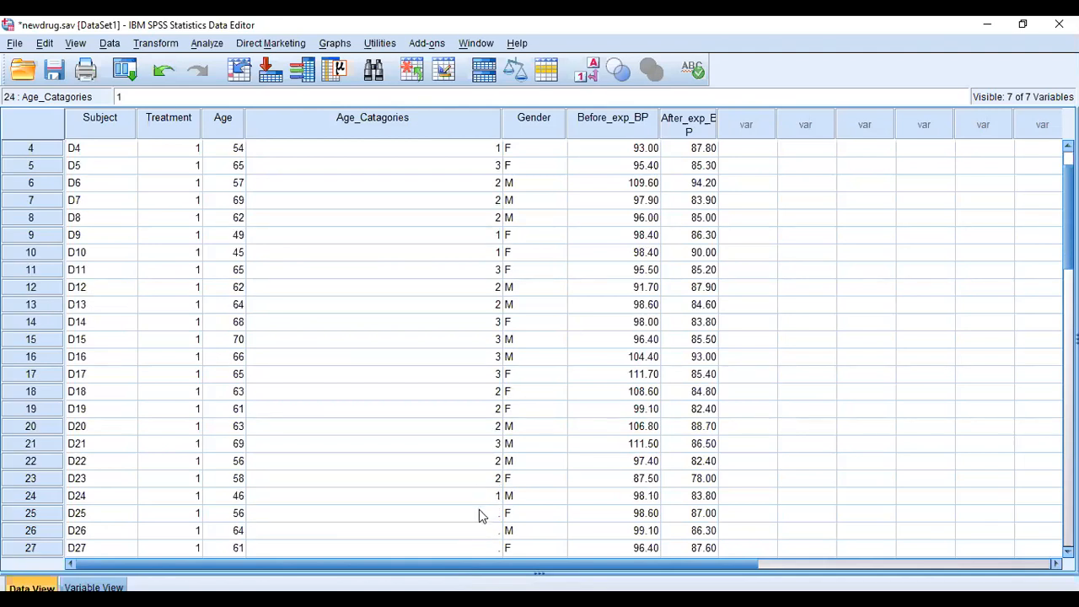
pyautogui.click(479, 509)
pyautogui.write('2')
pyautogui.click(486, 536)
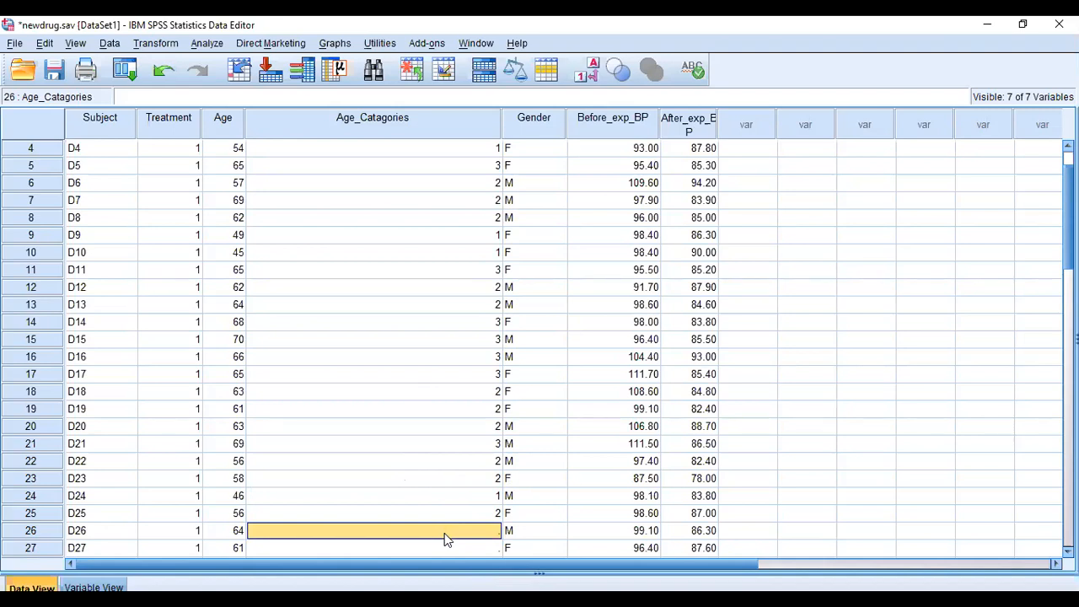
pyautogui.write('2')
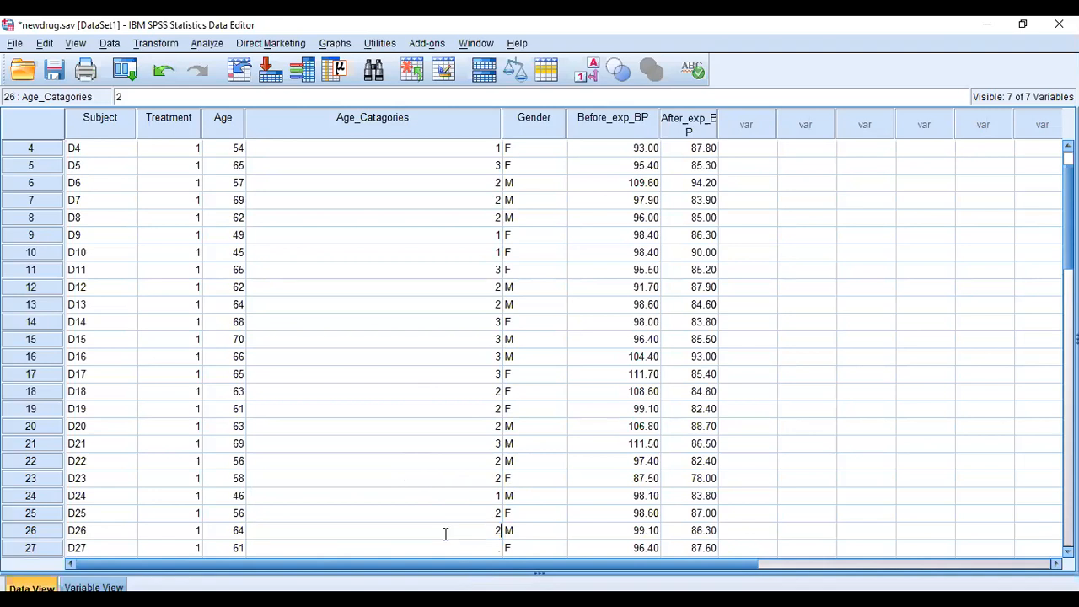
pyautogui.click(451, 551)
pyautogui.write('2')
# Enter Age_Catagories code 3 for subject D28.
pyautogui.scroll(-2, 426, 503)
pyautogui.scroll(-10, 427, 503)
pyautogui.scroll(4, 413, 444)
pyautogui.scroll(1, 413, 443)
pyautogui.click(486, 205)
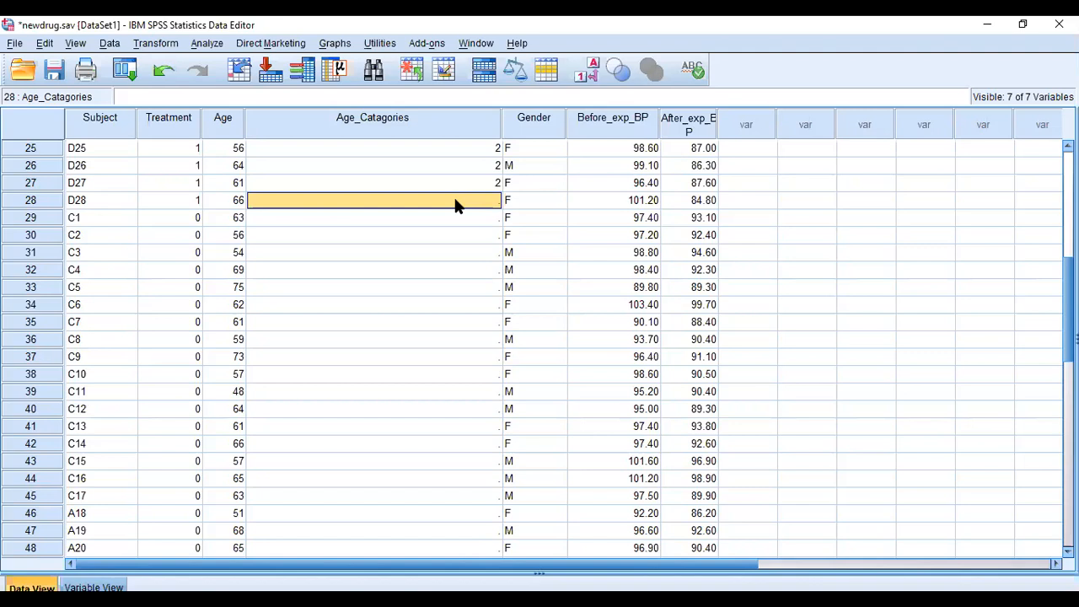
pyautogui.write('3')
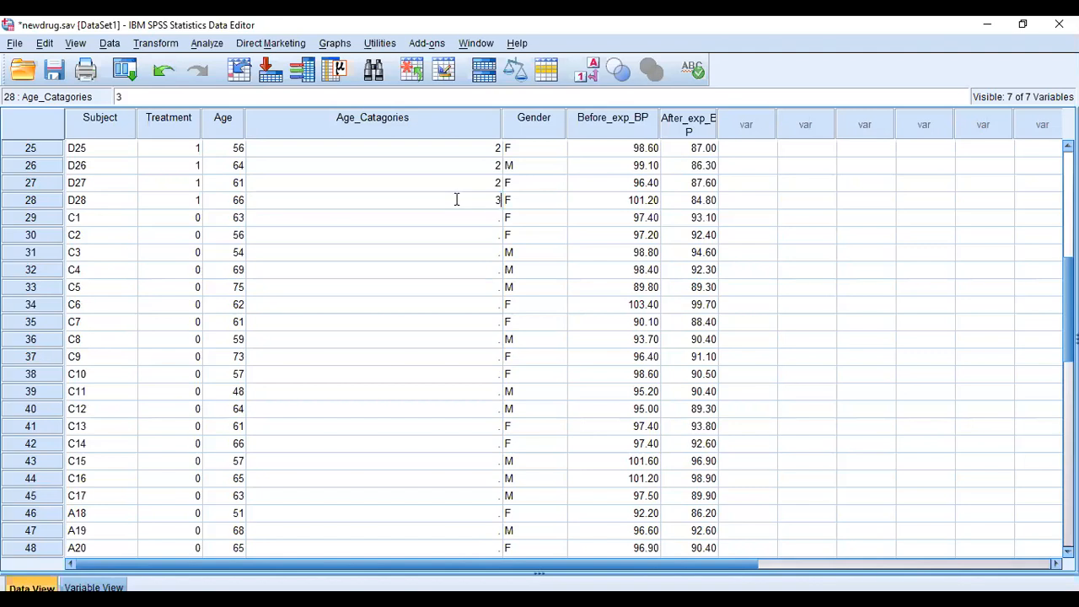
# Enter the Age_Catagories codes 2, 2 and 1 for subjects C1 to C3.
pyautogui.press('Return')
pyautogui.write('2')
pyautogui.press('Return')
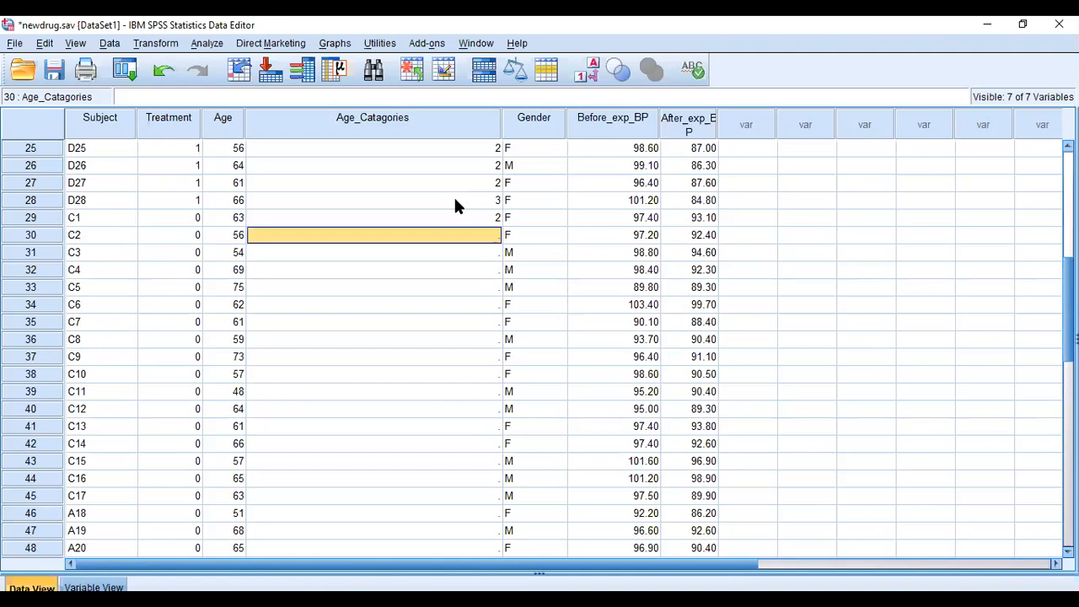
pyautogui.write('2')
pyautogui.press('Return')
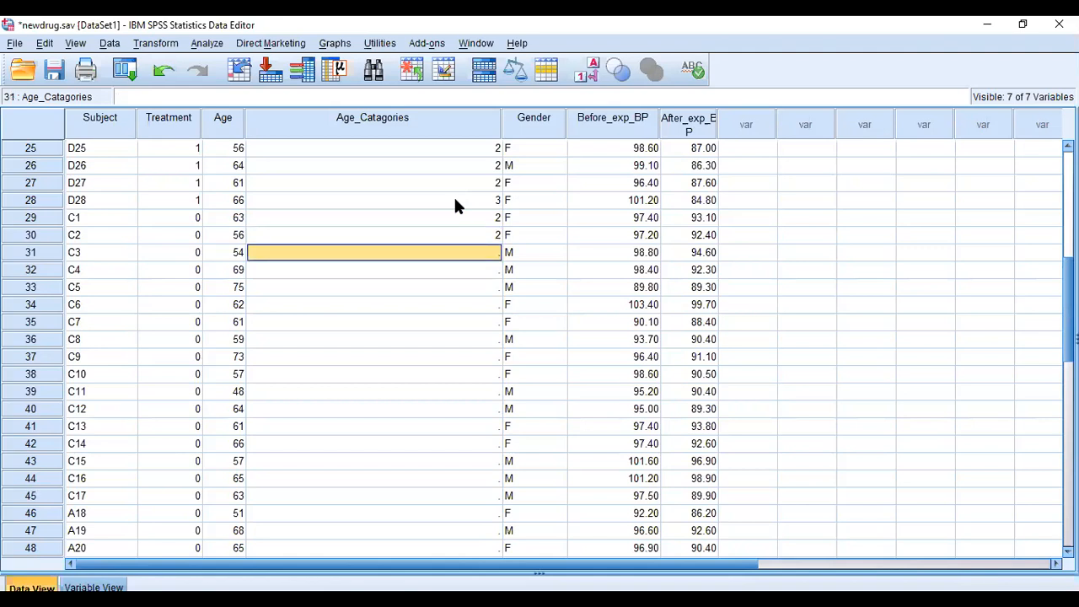
pyautogui.write('1')
pyautogui.press('Return')
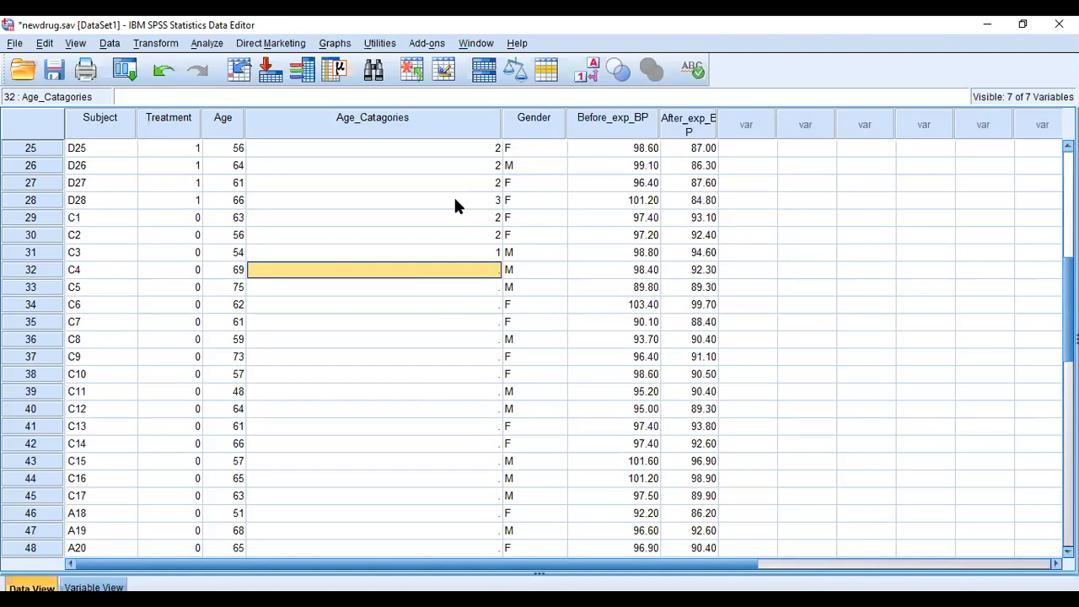
# Enter Age_Catagories code 3 for subjects C4 and C5 and code 2 for subject C6.
pyautogui.write('2')
pyautogui.press('BackSpace')
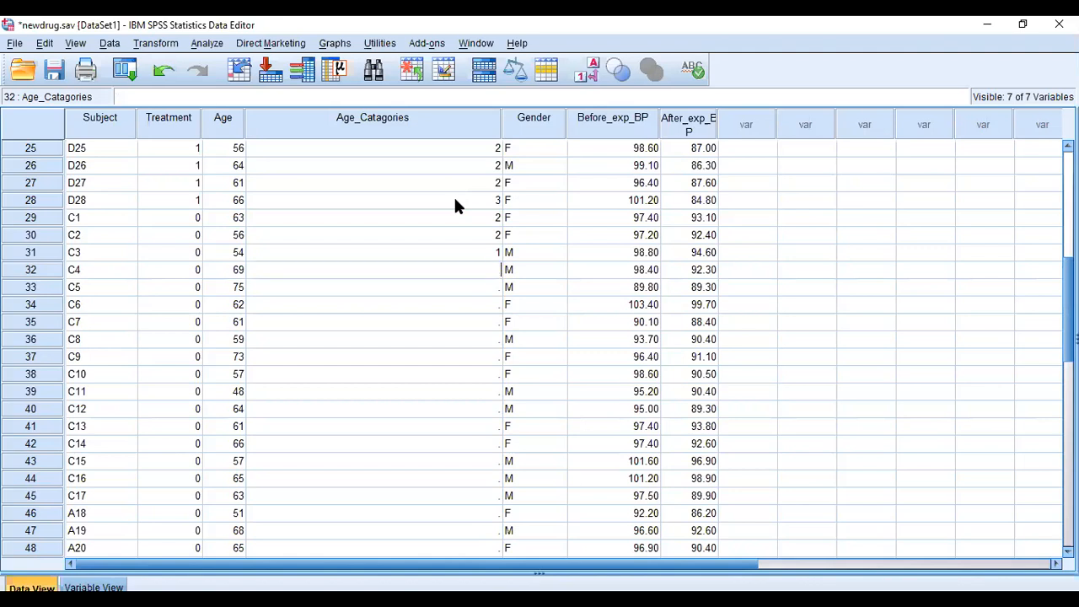
pyautogui.write('3')
pyautogui.press('Return')
pyautogui.write('3')
pyautogui.press('Return')
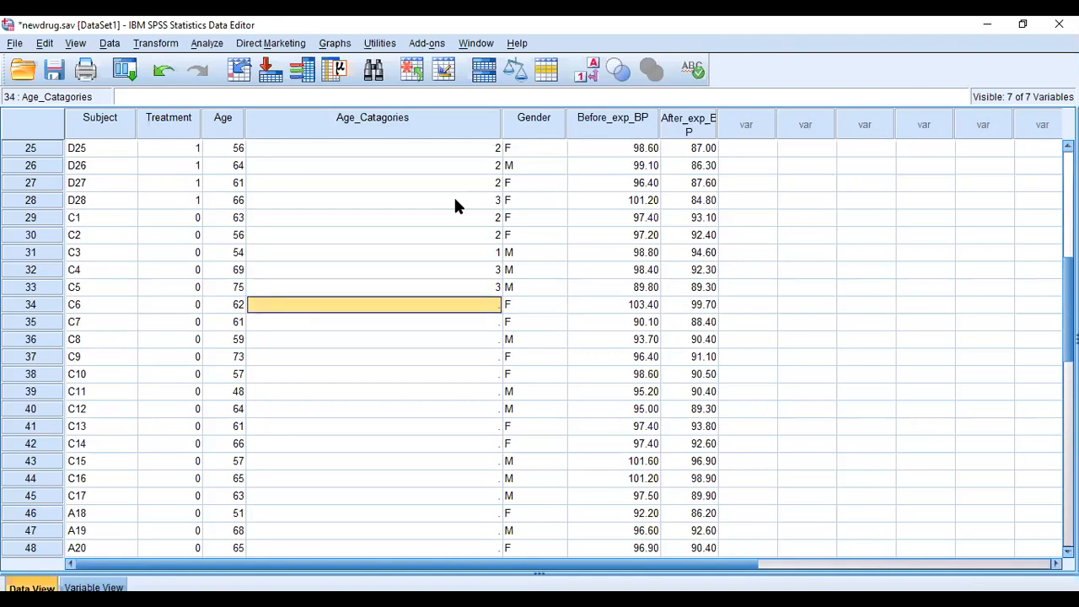
pyautogui.write('2')
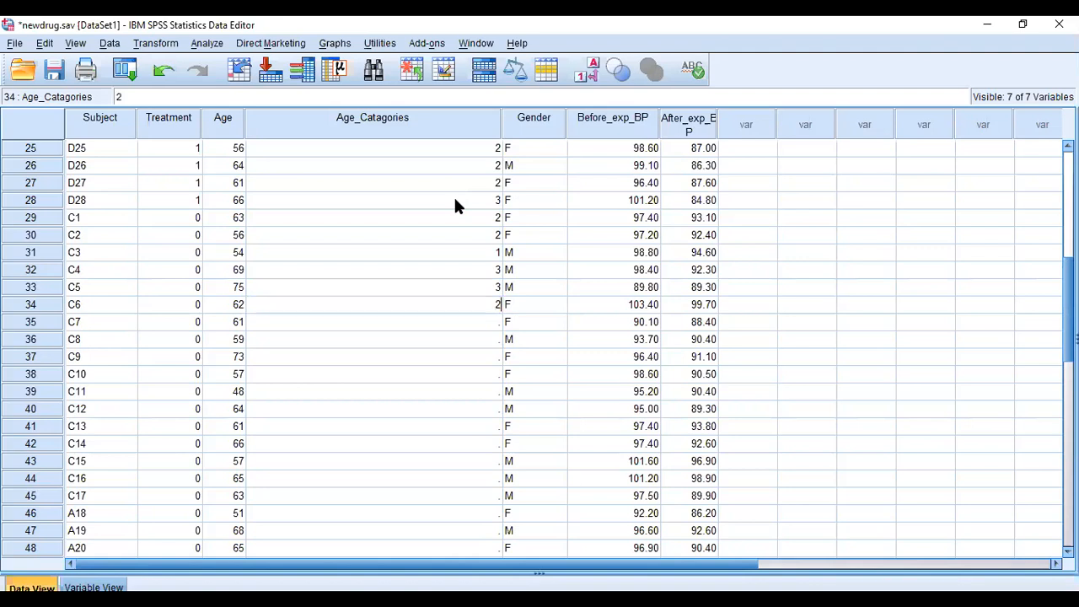
pyautogui.press('Return')
# Enter the Age_Catagories codes 1, 2, 3 and 2 for subjects C7 to C10.
pyautogui.write('1')
pyautogui.press('Return')
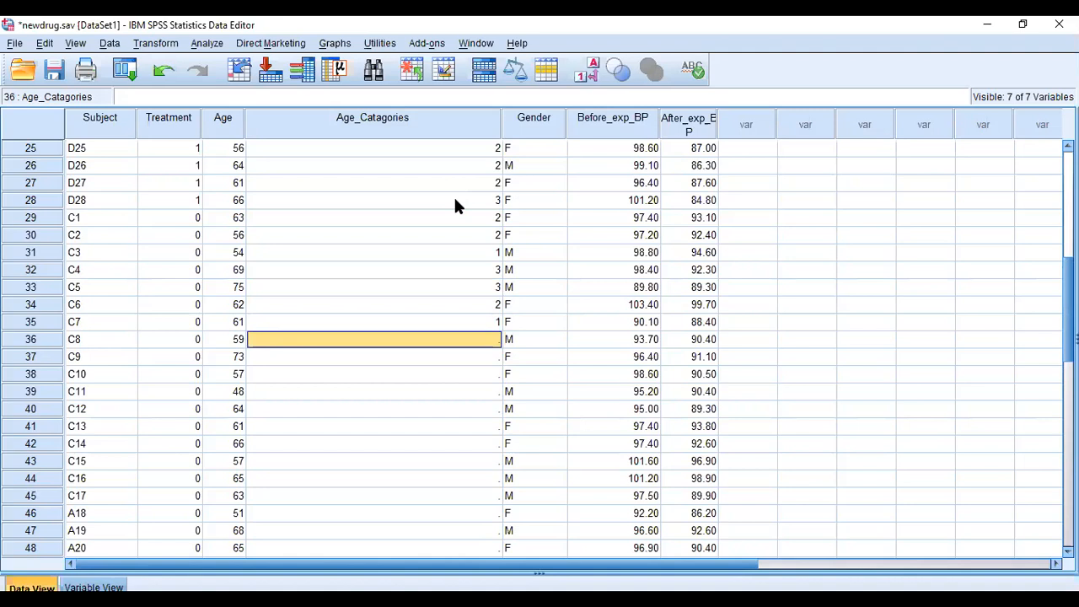
pyautogui.write('2')
pyautogui.press('Return')
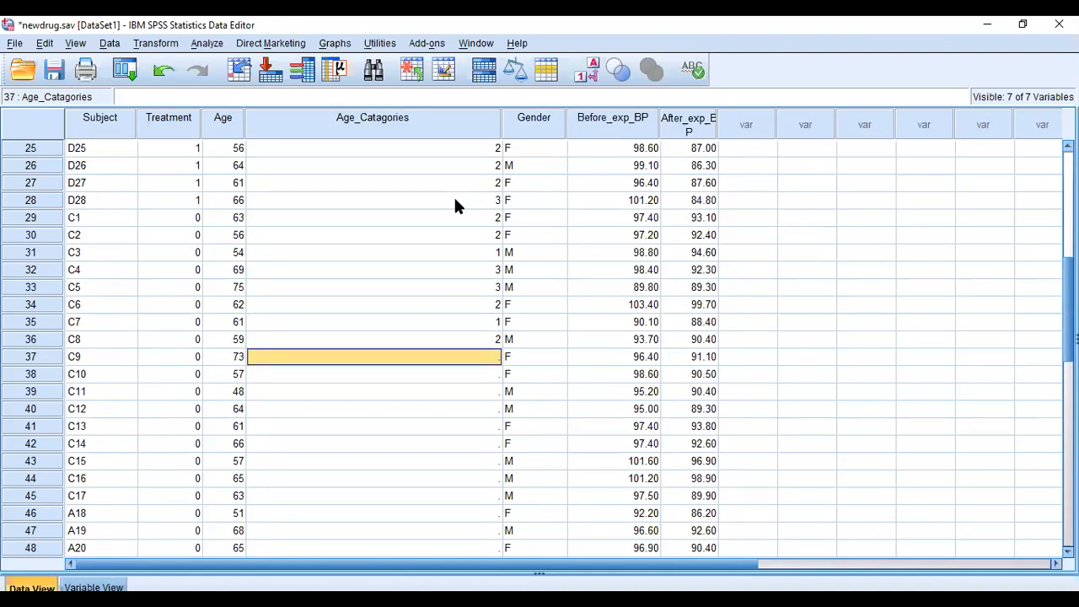
pyautogui.write('3')
pyautogui.press('Return')
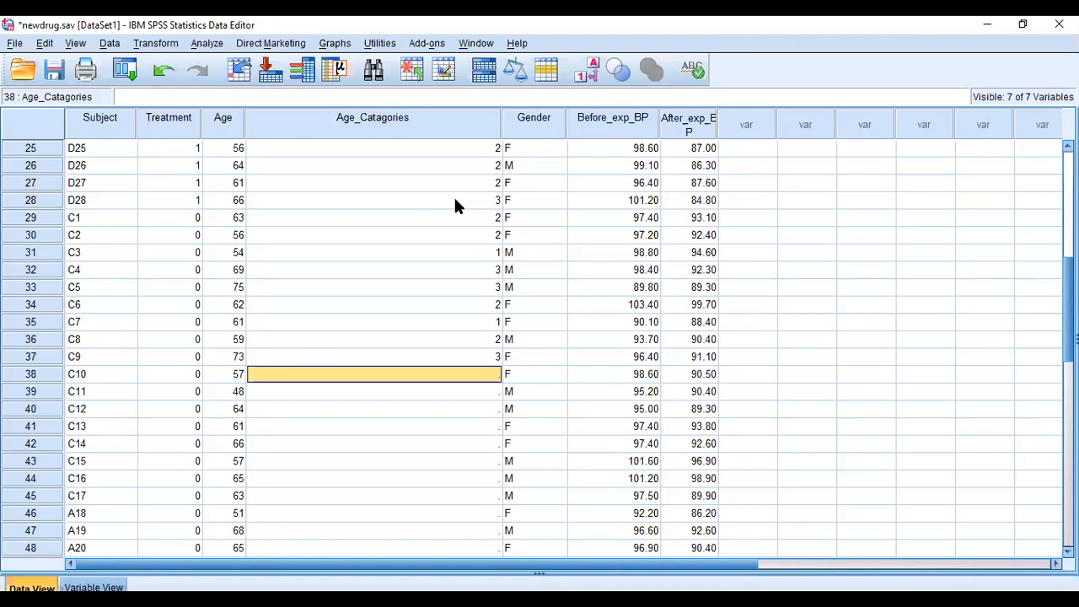
pyautogui.write('2')
pyautogui.press('Return')
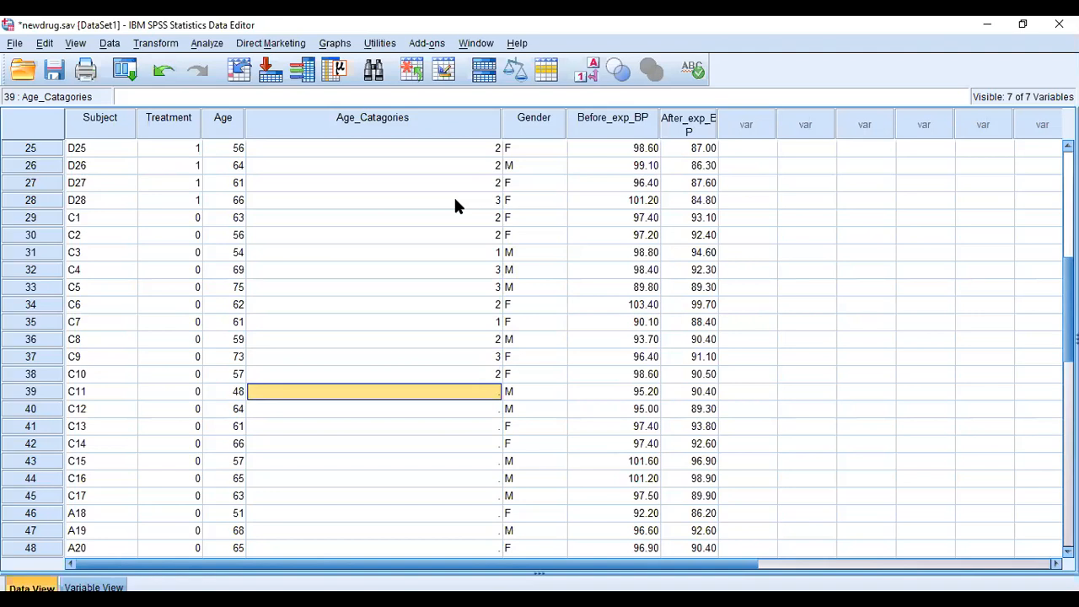
# Enter the Age_Catagories codes 1, 2, 2 and 3 for subjects C11 to C14.
pyautogui.write('1')
pyautogui.press('Return')
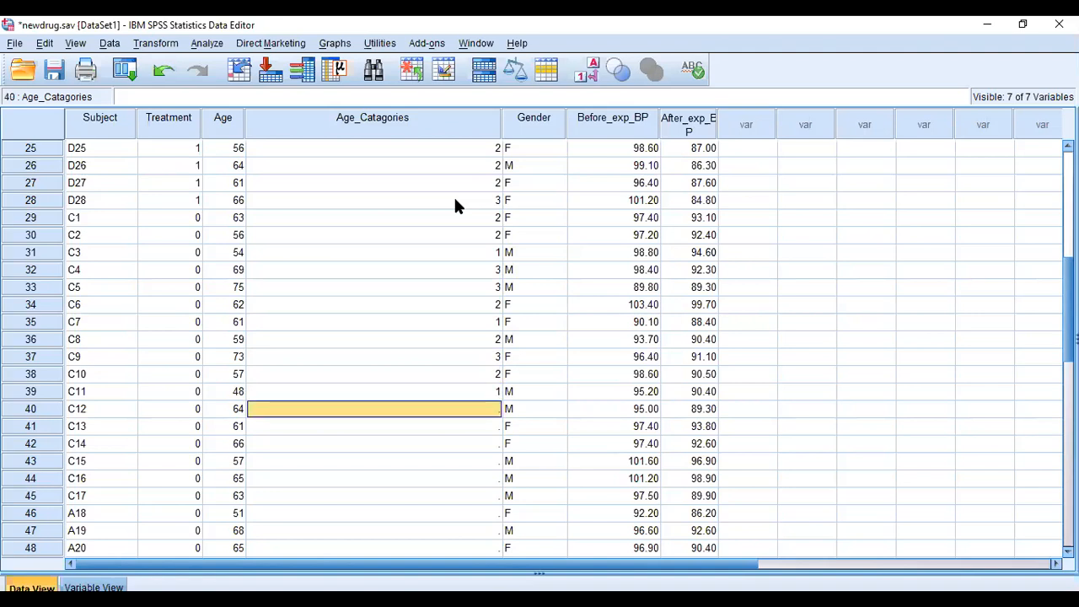
pyautogui.write('2')
pyautogui.press('Return')
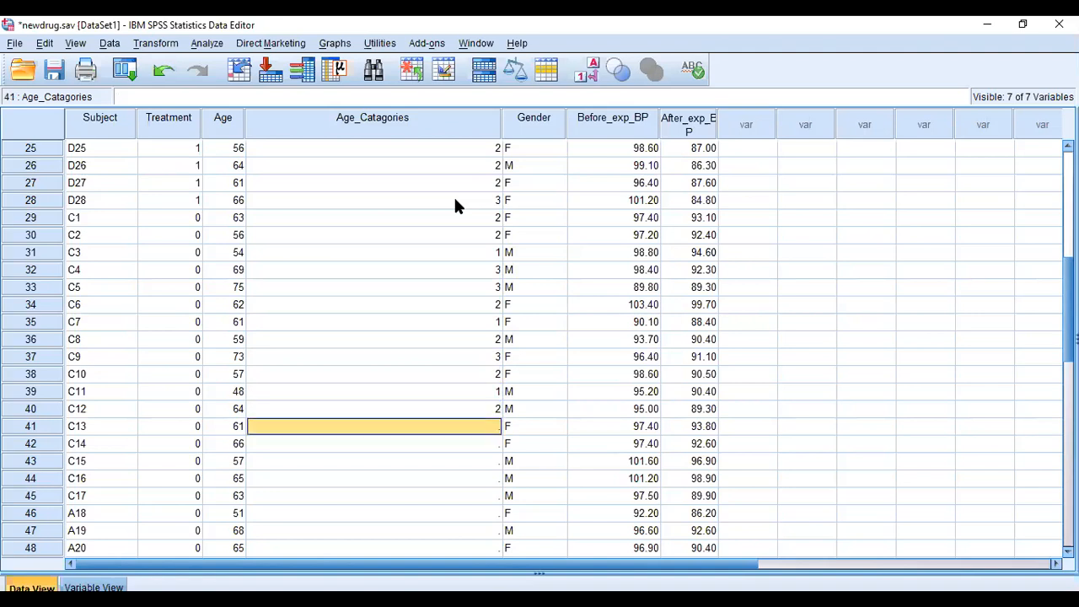
pyautogui.write('2')
pyautogui.press('Return')
pyautogui.write('3')
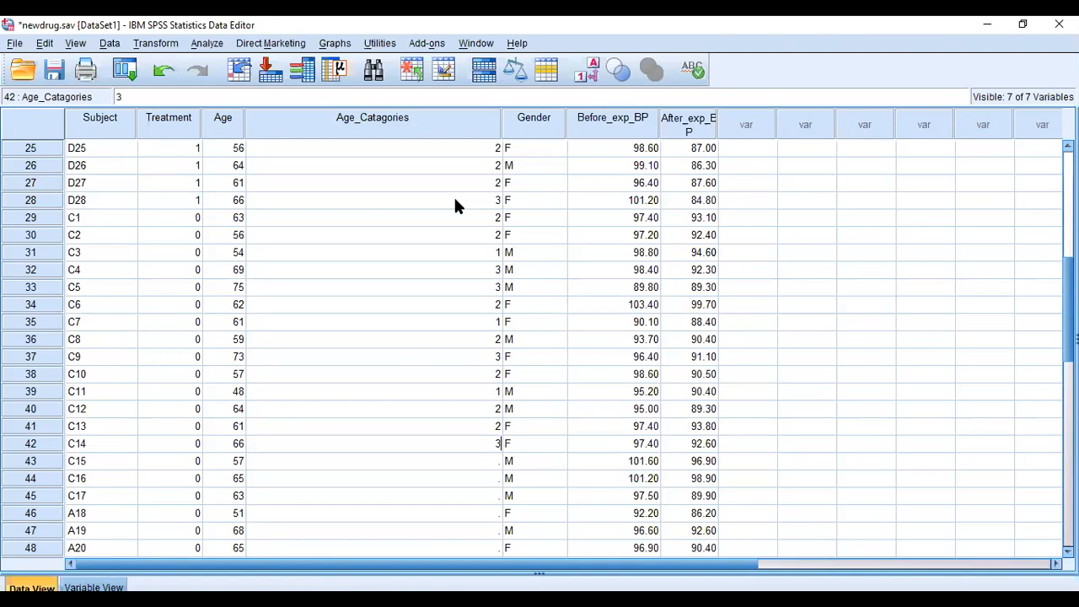
pyautogui.press('Return')
# Enter the Age_Catagories codes 2, 3 and 2 for subjects C15 to C17.
pyautogui.write('2')
pyautogui.press('Return')
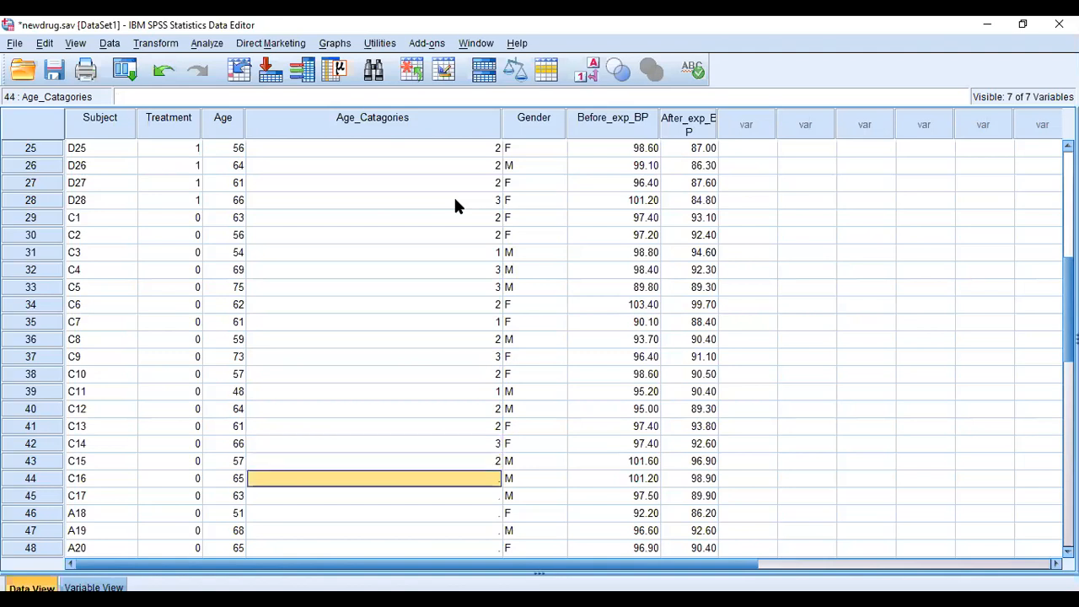
pyautogui.write('3')
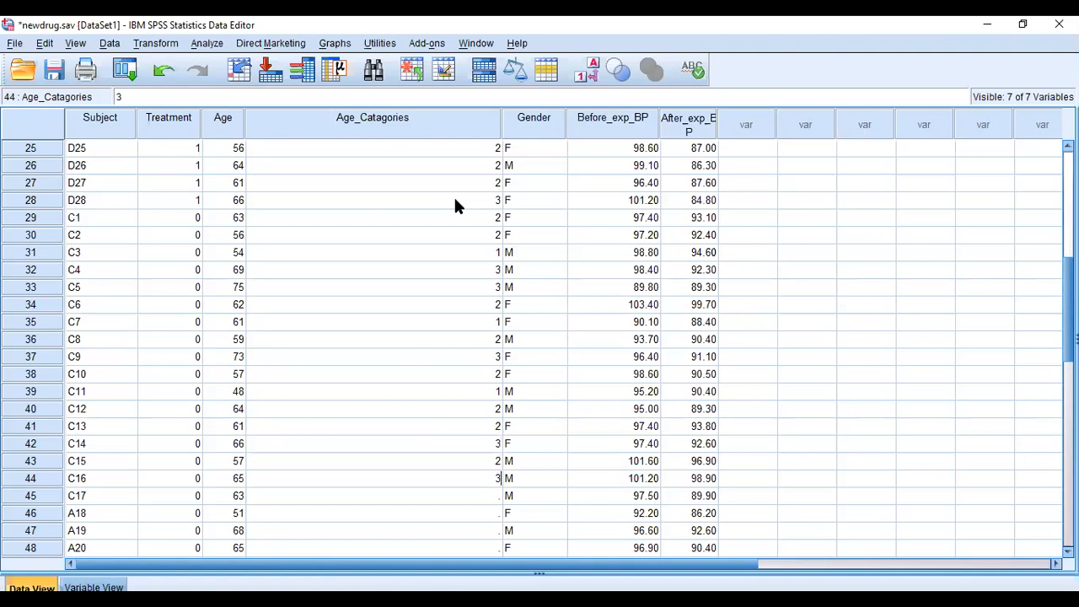
pyautogui.press('Return')
pyautogui.write('2')
pyautogui.press('Return')
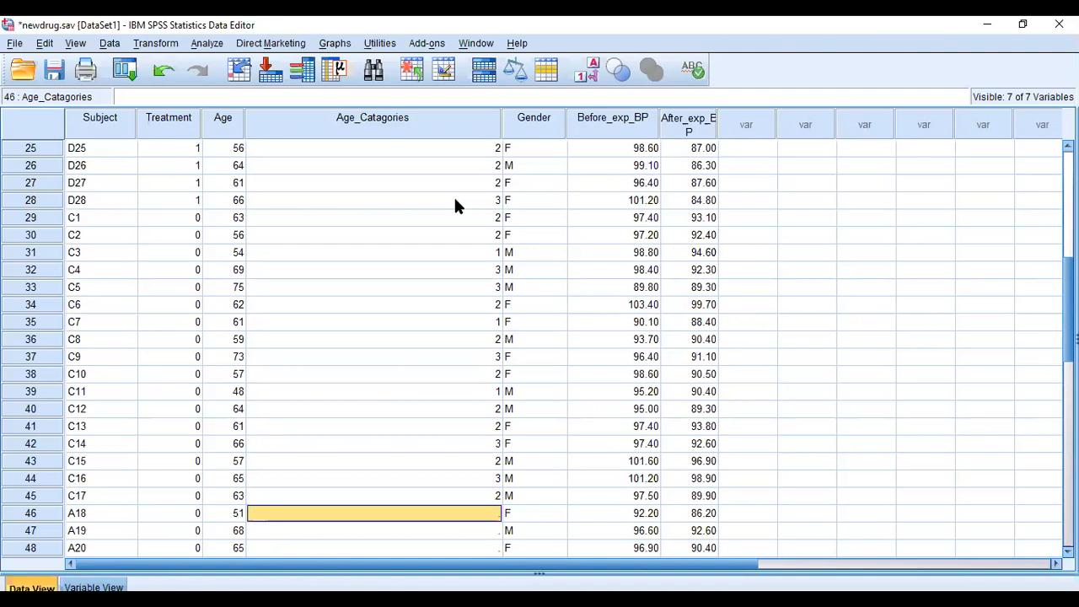
# Enter Age_Catagories code 1 for subject A18 and code 3 for subjects A19 and A20.
pyautogui.write('1')
pyautogui.press('Return')
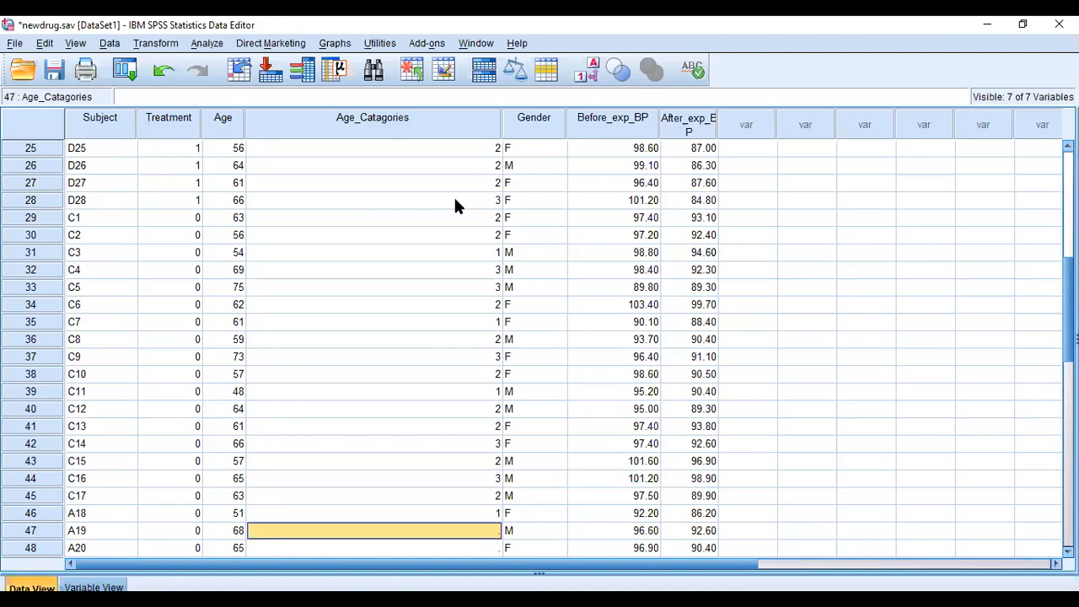
pyautogui.write('3')
pyautogui.press('Return')
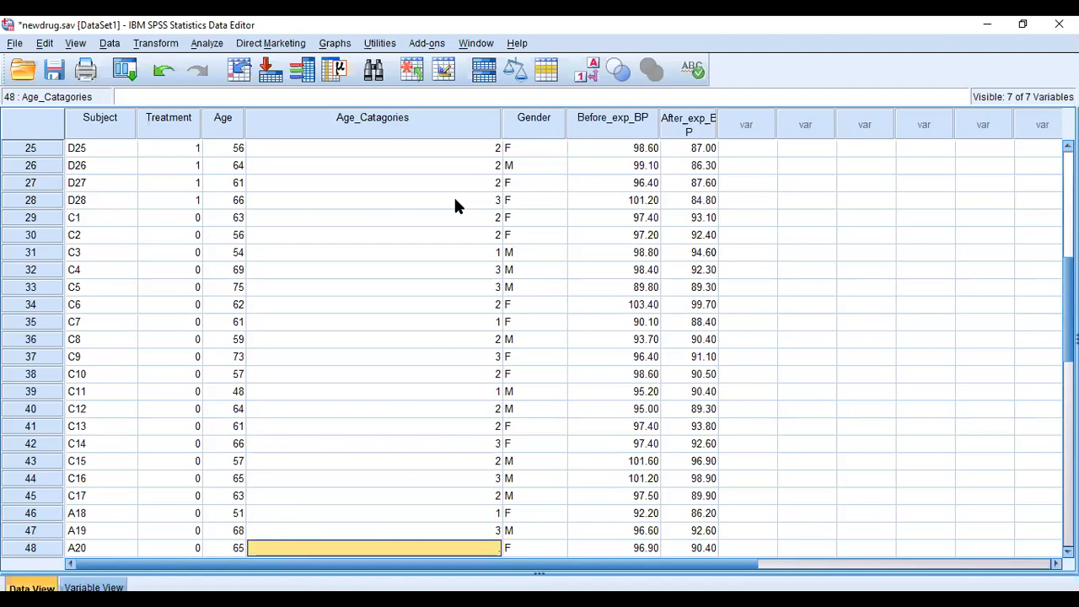
pyautogui.write('3')
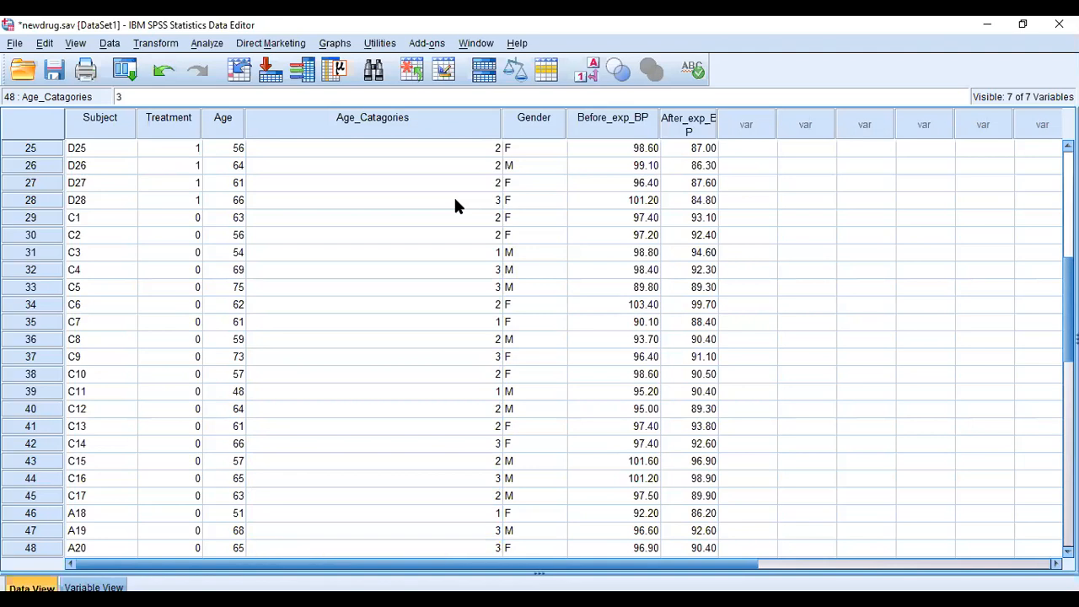
# Enter Age_Catagories code 3 for subject A21 and code 2 for subject A22.
pyautogui.scroll(-3, 448, 269)
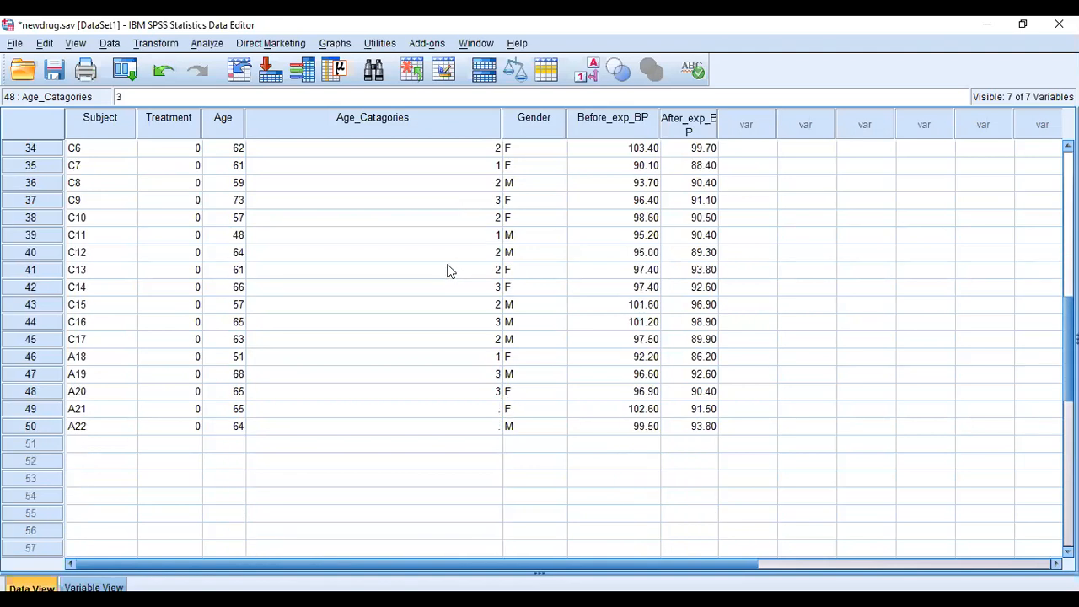
pyautogui.click(495, 412)
pyautogui.write('3')
pyautogui.click(485, 427)
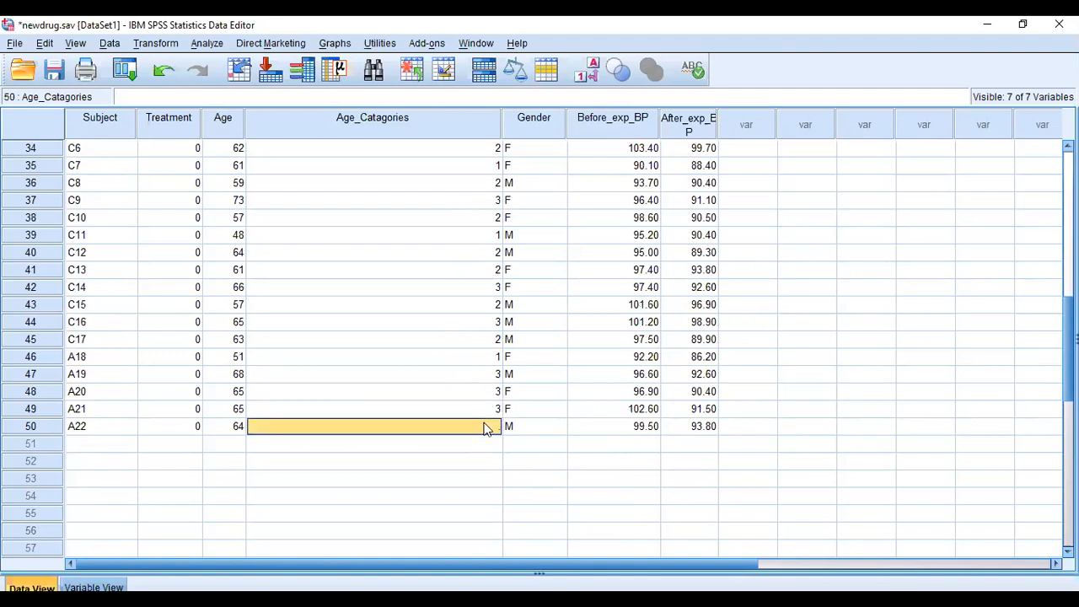
pyautogui.write('2')
# Review the value labels defined for the Age_Catagories variable.
pyautogui.scroll(11, 425, 269)
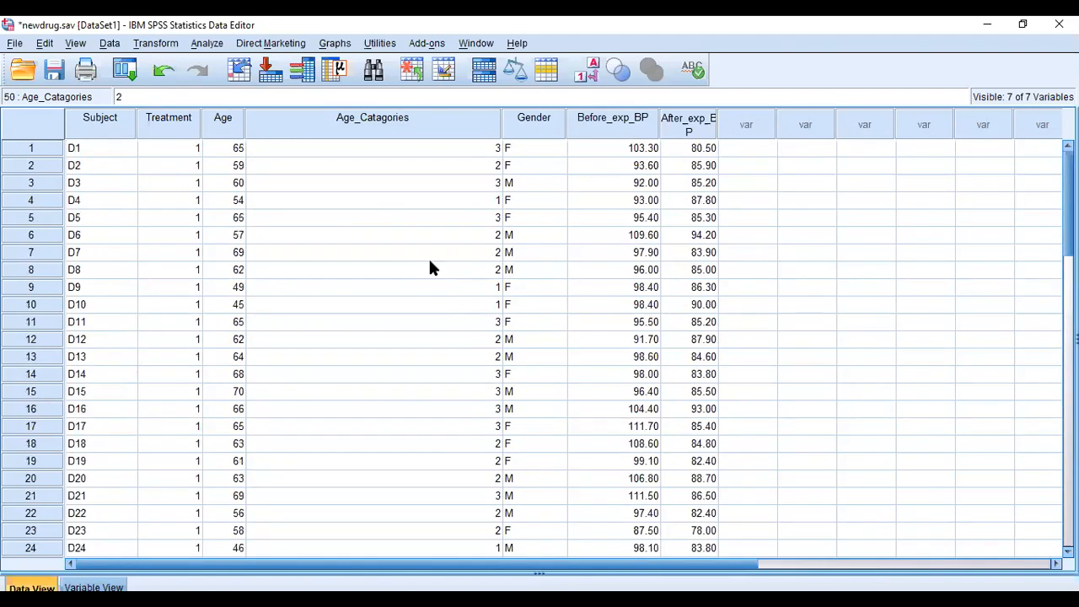
pyautogui.doubleClick(403, 123)
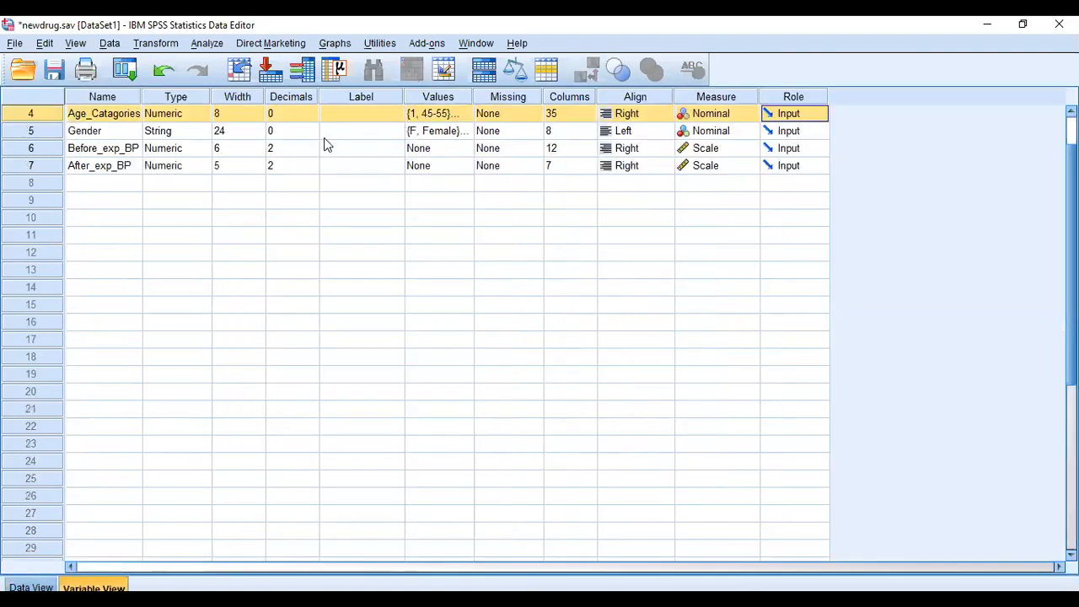
pyautogui.click(466, 114)
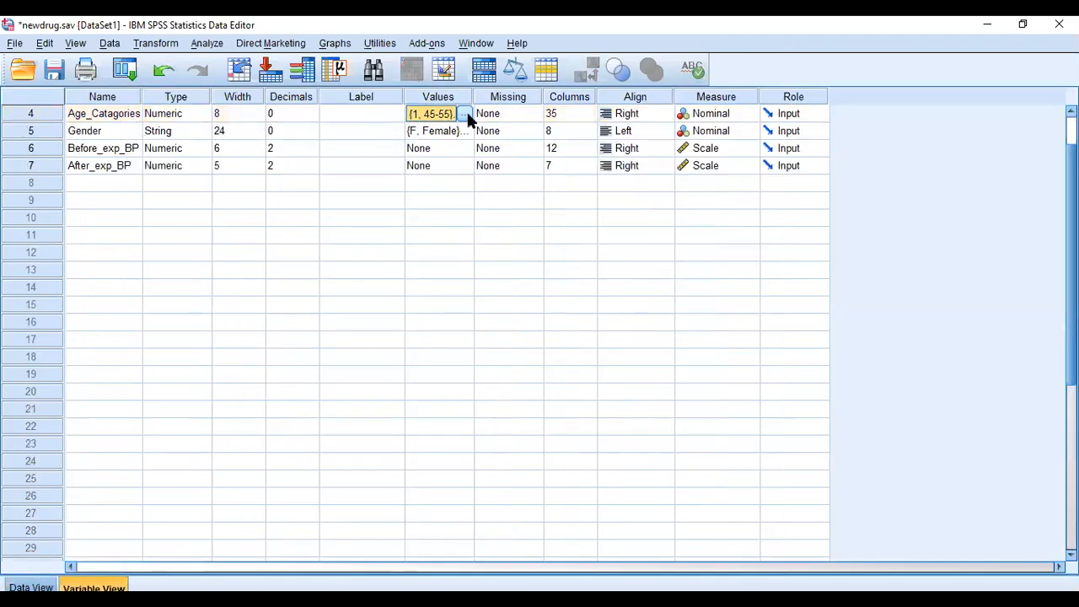
pyautogui.click(466, 114)
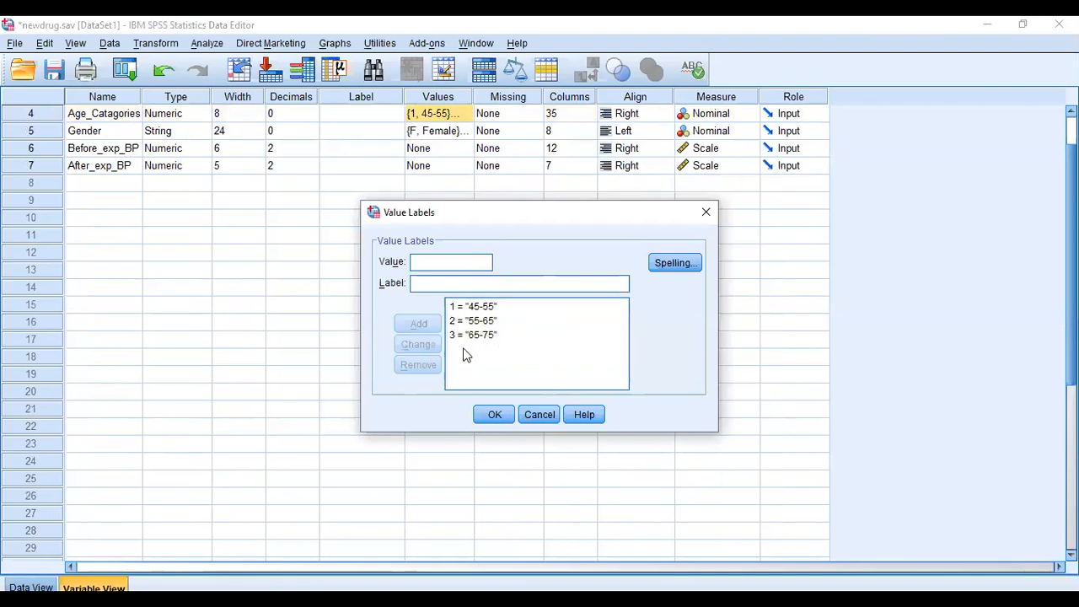
pyautogui.click(494, 415)
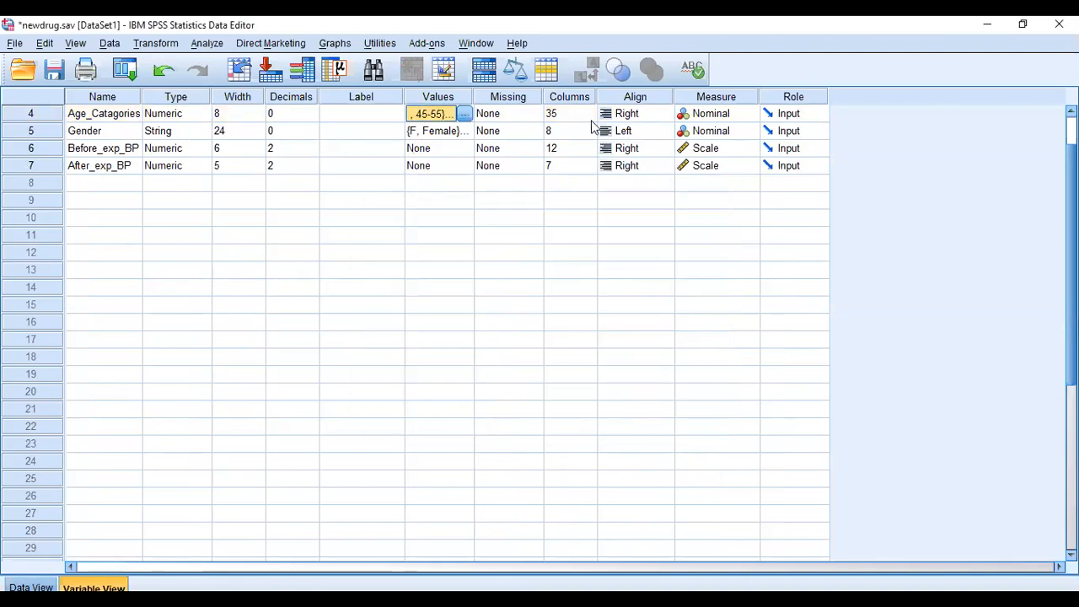
# Check the Age_Catagories data with value labels displayed and switch back to the numeric codes.
pyautogui.click(86, 117)
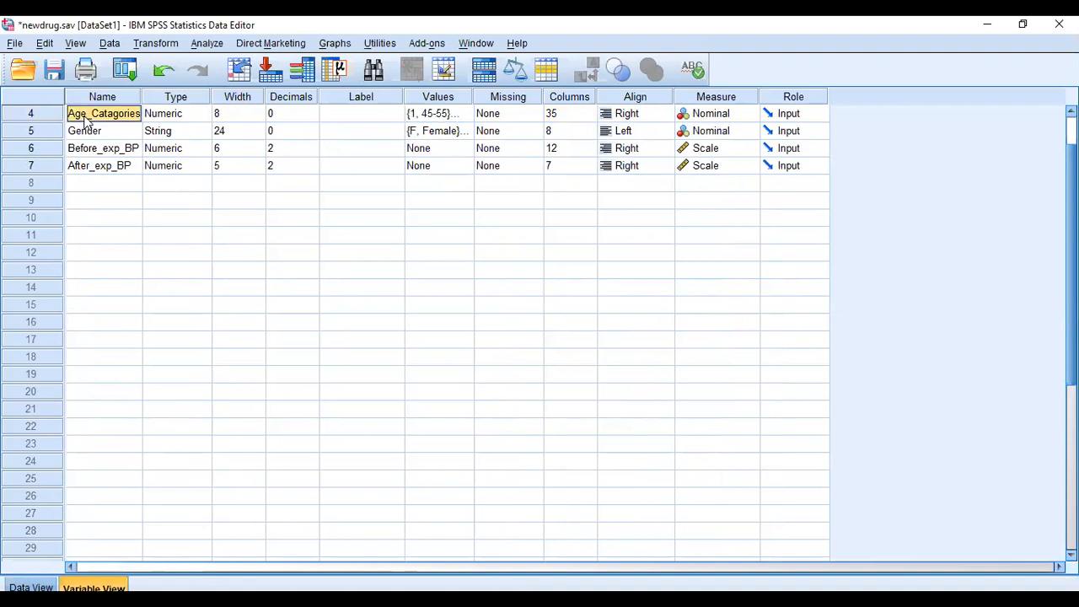
pyautogui.click(31, 588)
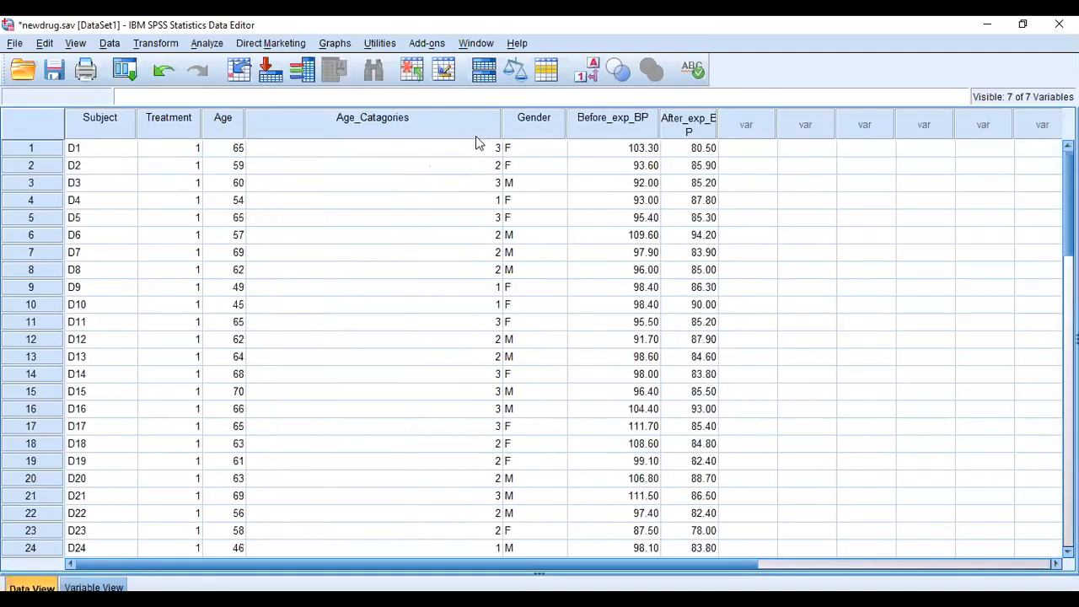
pyautogui.click(412, 120)
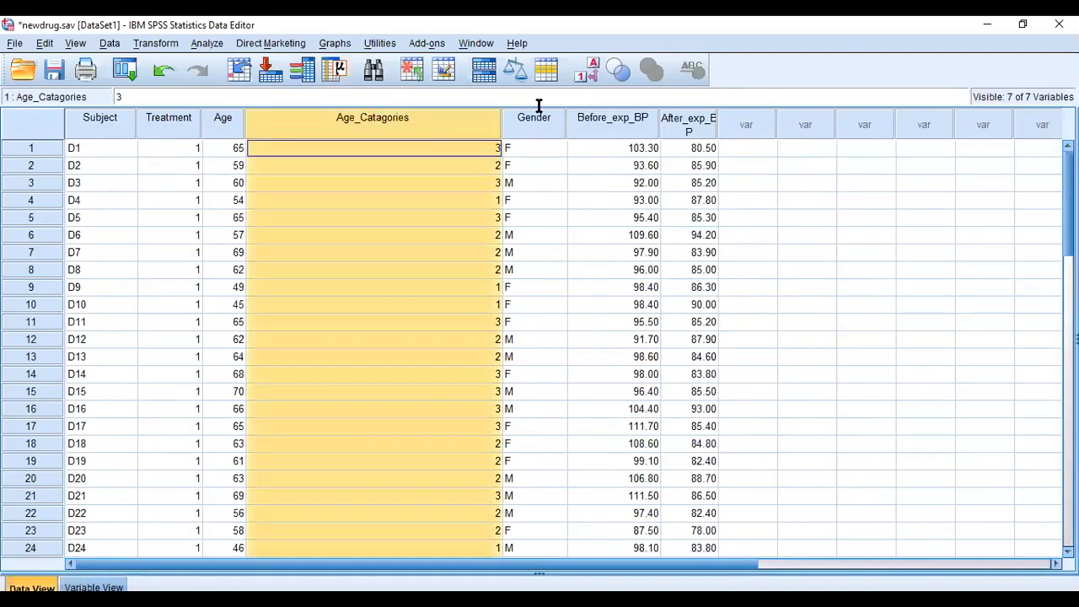
pyautogui.click(587, 69)
pyautogui.scroll(-5, 458, 313)
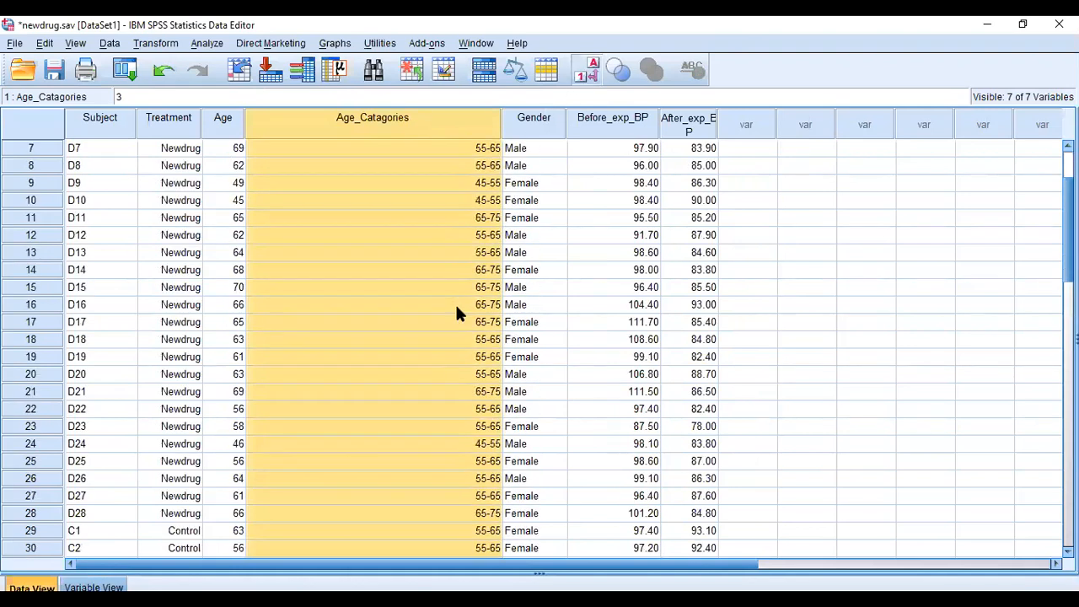
pyautogui.scroll(-1, 447, 328)
pyautogui.scroll(6, 446, 313)
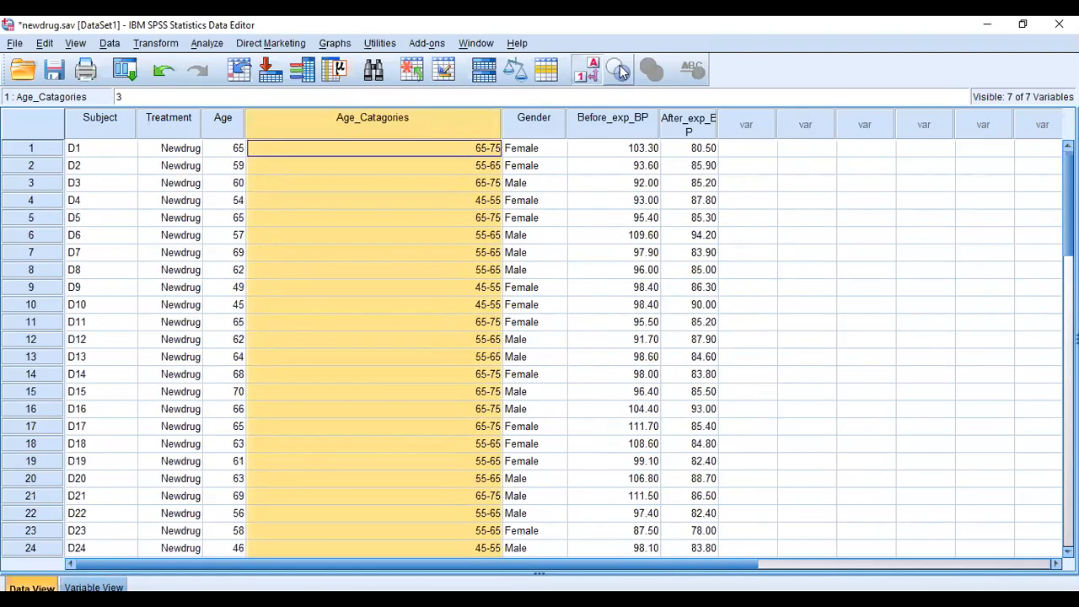
pyautogui.click(586, 69)
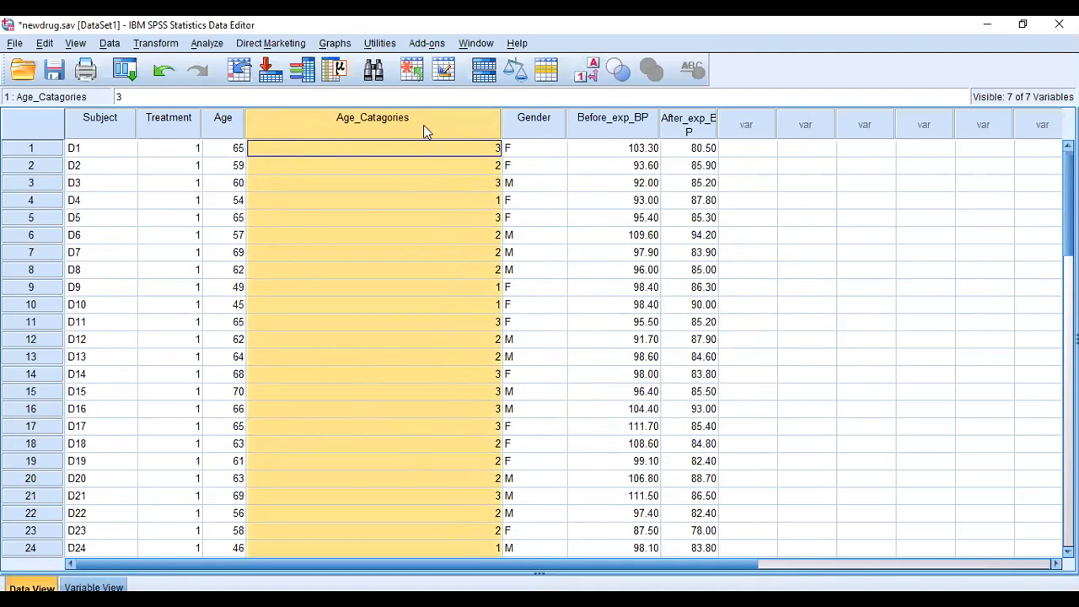
# Reset the Frequencies analysis setup and choose Age_Catagories as its only variable.
pyautogui.click(209, 44)
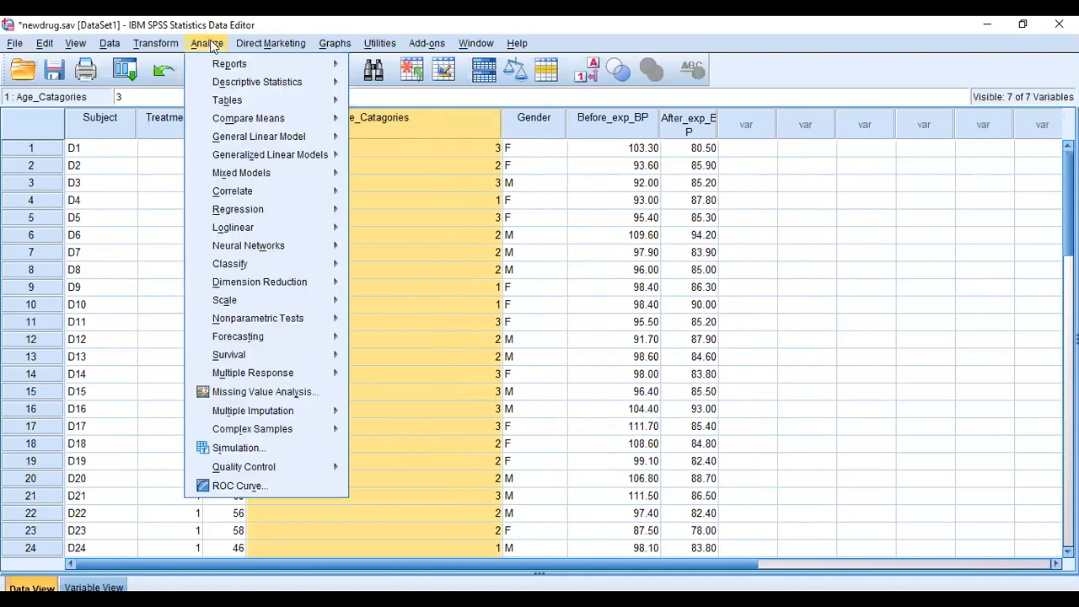
pyautogui.moveTo(291, 80)
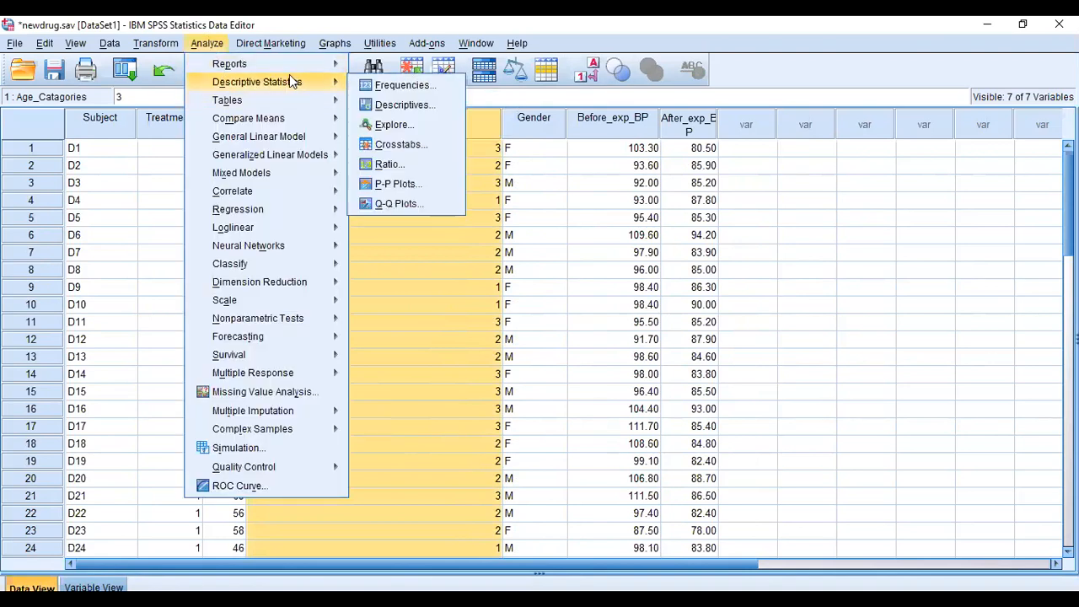
pyautogui.click(402, 85)
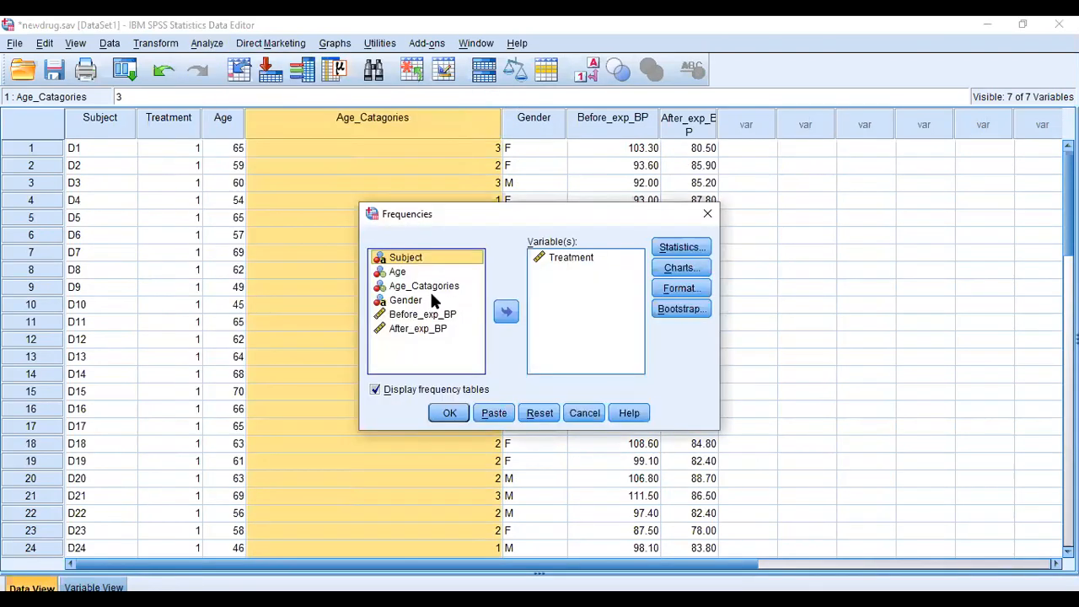
pyautogui.click(543, 415)
pyautogui.click(474, 301)
pyautogui.click(507, 315)
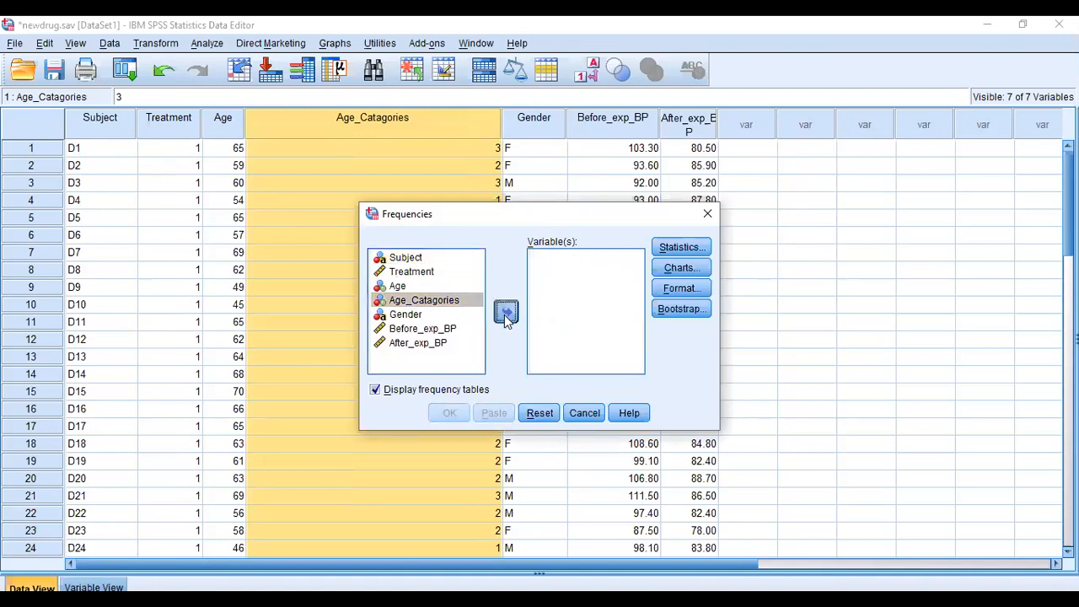
# Request mean, standard deviation, minimum, maximum and skewness for Age_Catagories and run the frequencies analysis.
pyautogui.click(696, 247)
pyautogui.click(590, 217)
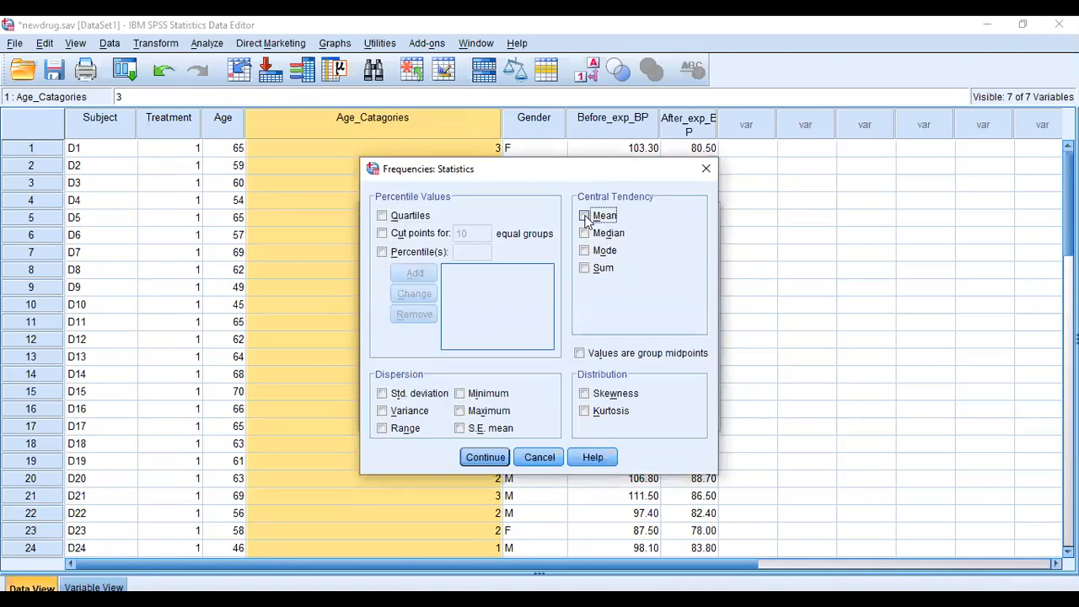
pyautogui.click(382, 393)
pyautogui.click(459, 394)
pyautogui.click(460, 411)
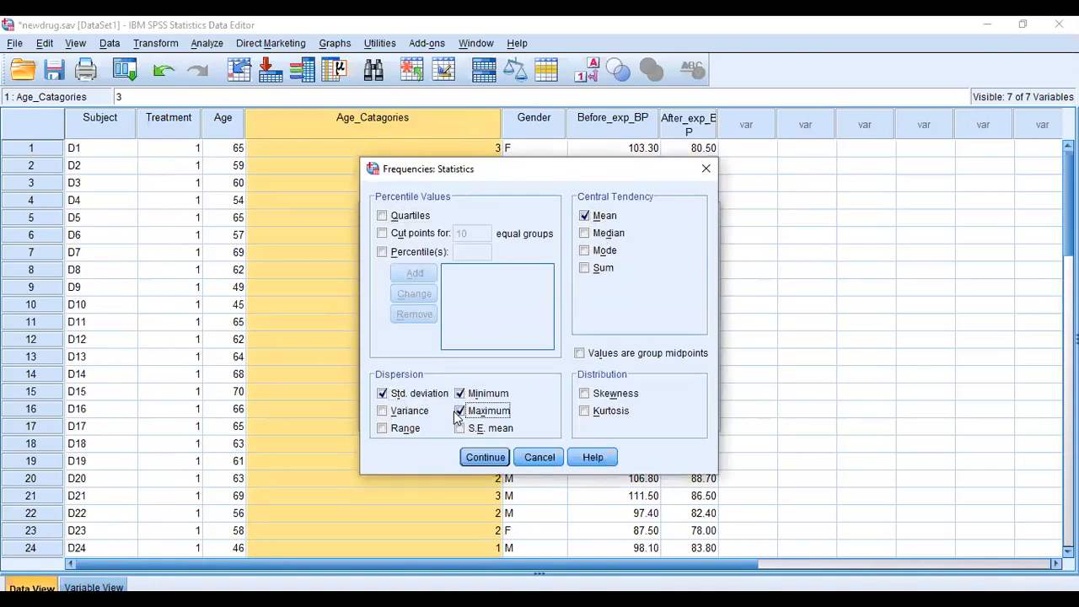
pyautogui.click(585, 393)
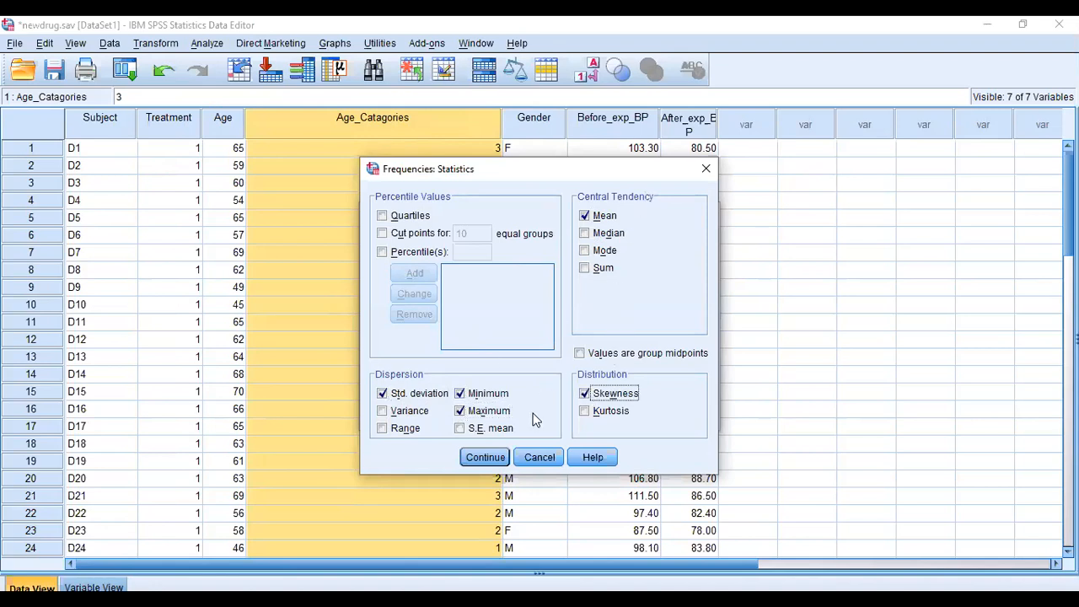
pyautogui.click(487, 458)
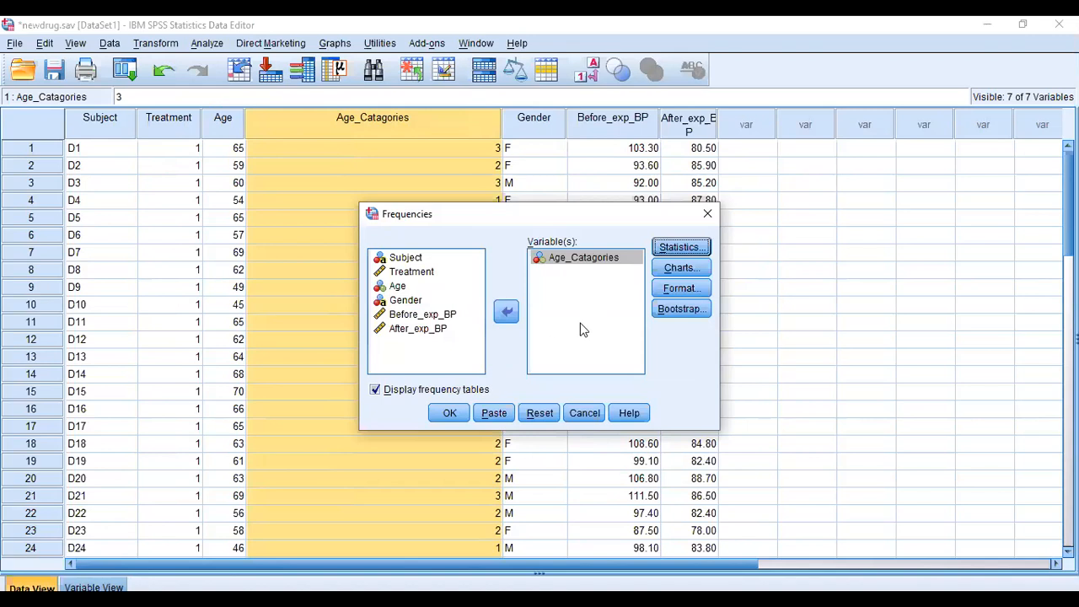
pyautogui.click(453, 413)
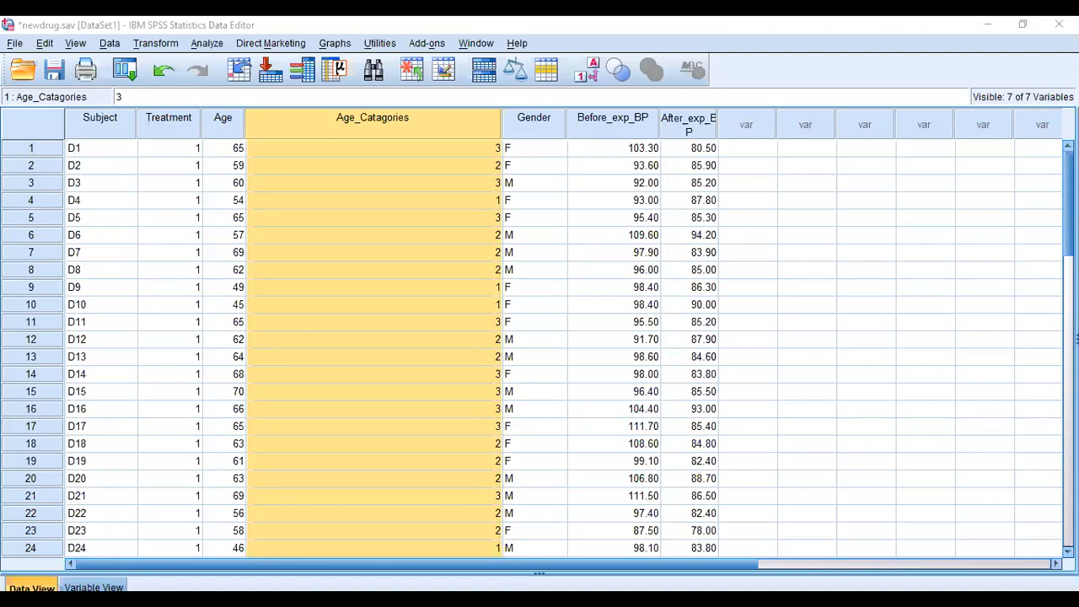
pyautogui.hotkey('ctrl', 'g')
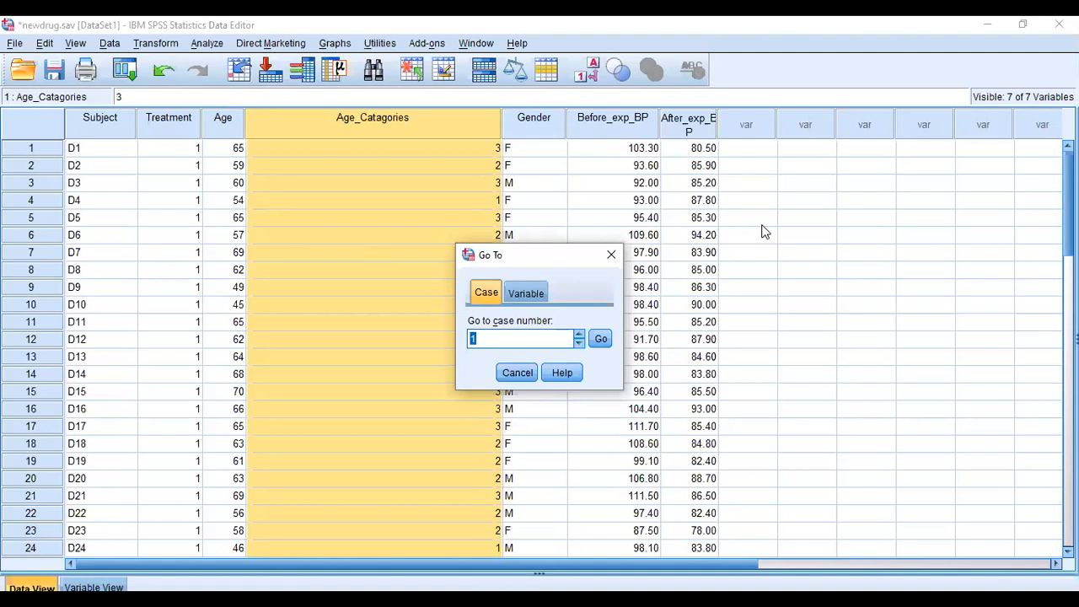
pyautogui.click(762, 225)
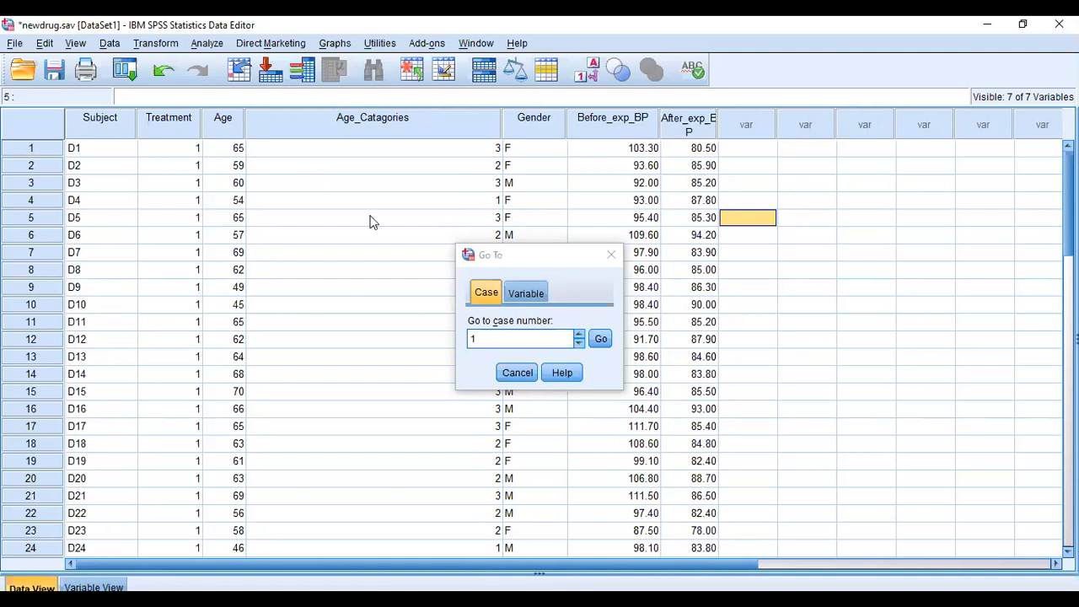
pyautogui.click(612, 254)
pyautogui.click(160, 43)
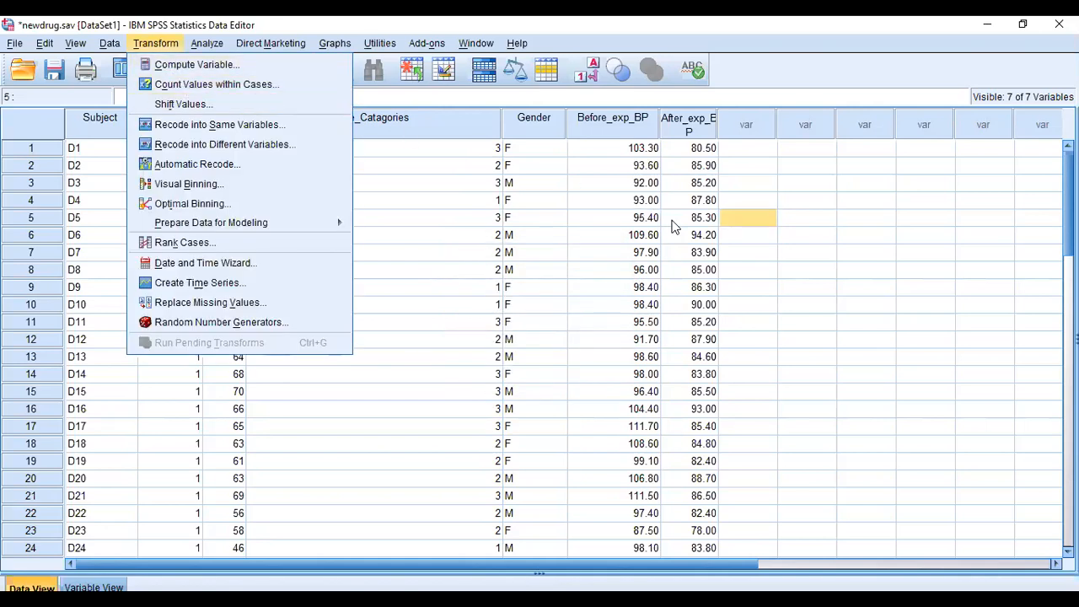
pyautogui.click(767, 274)
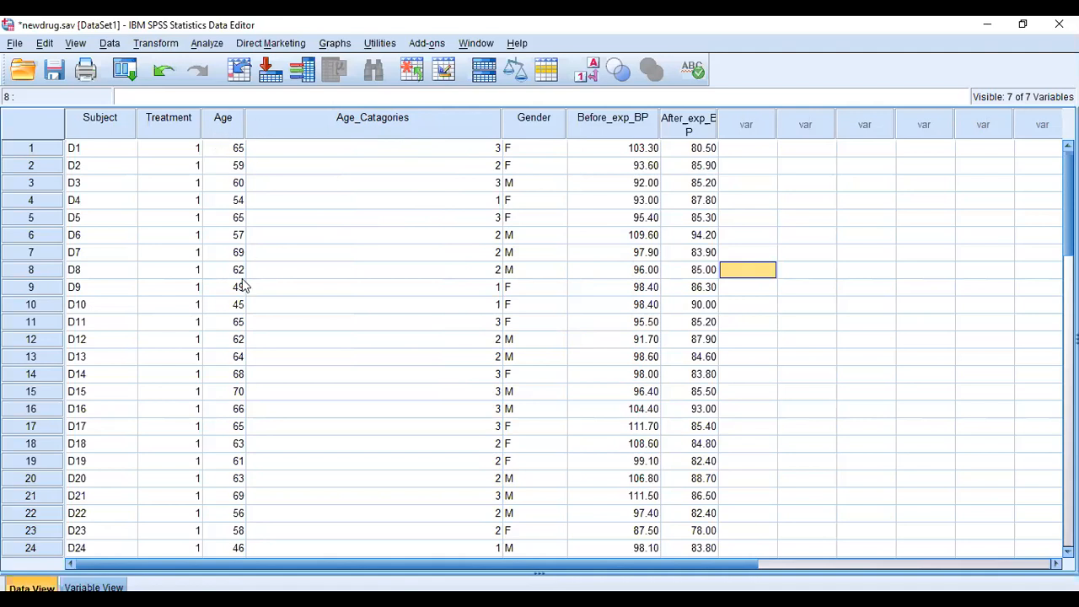
# Review the variable definitions and look through the treatment and control subjects' records in the data.
pyautogui.click(94, 587)
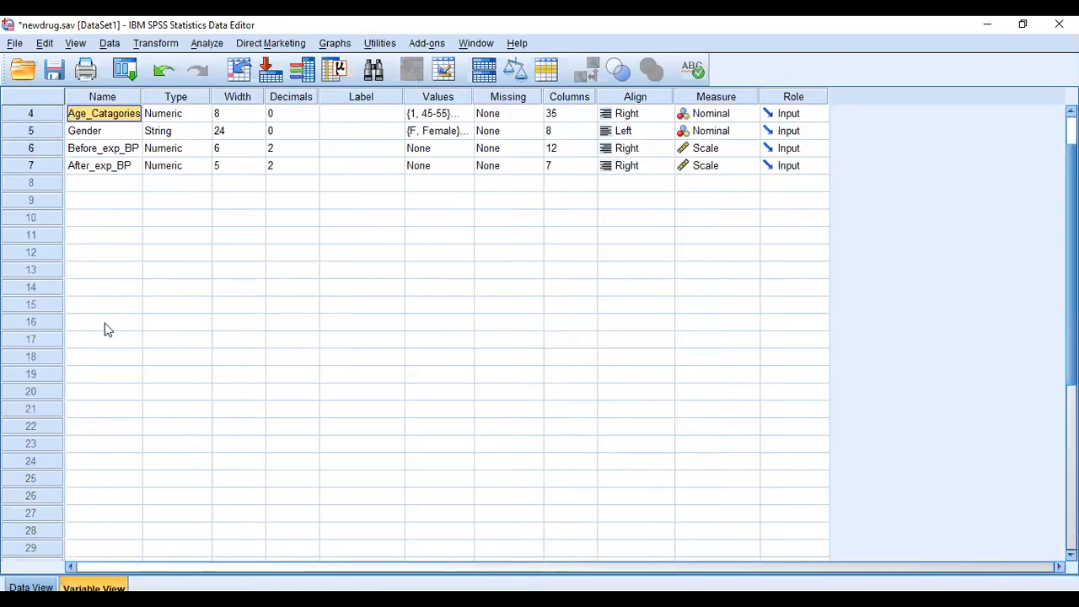
pyautogui.click(31, 587)
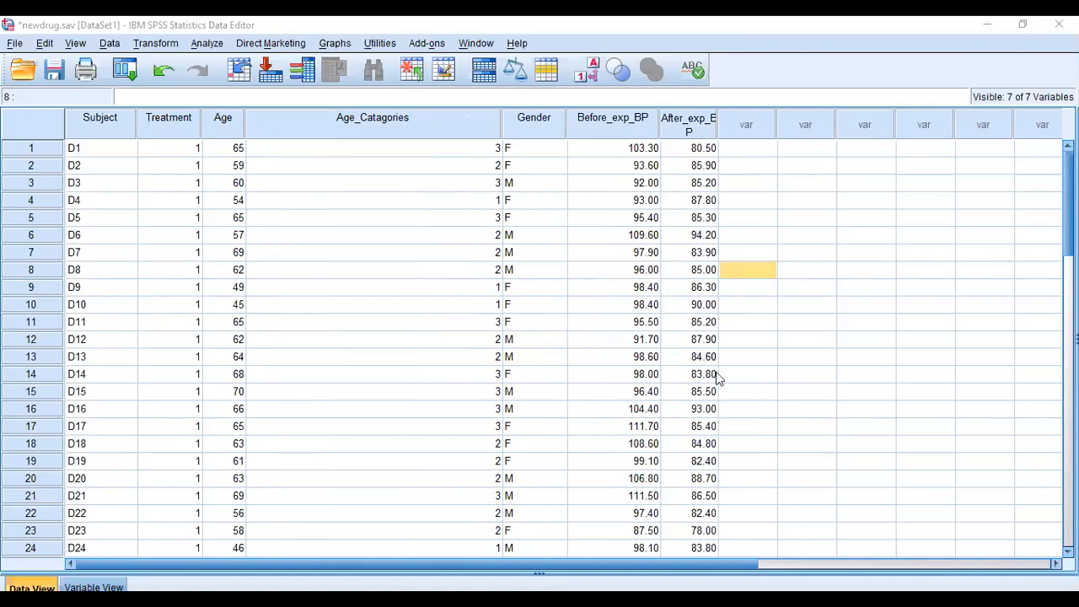
pyautogui.scroll(-2, 730, 379)
pyautogui.scroll(-3, 727, 379)
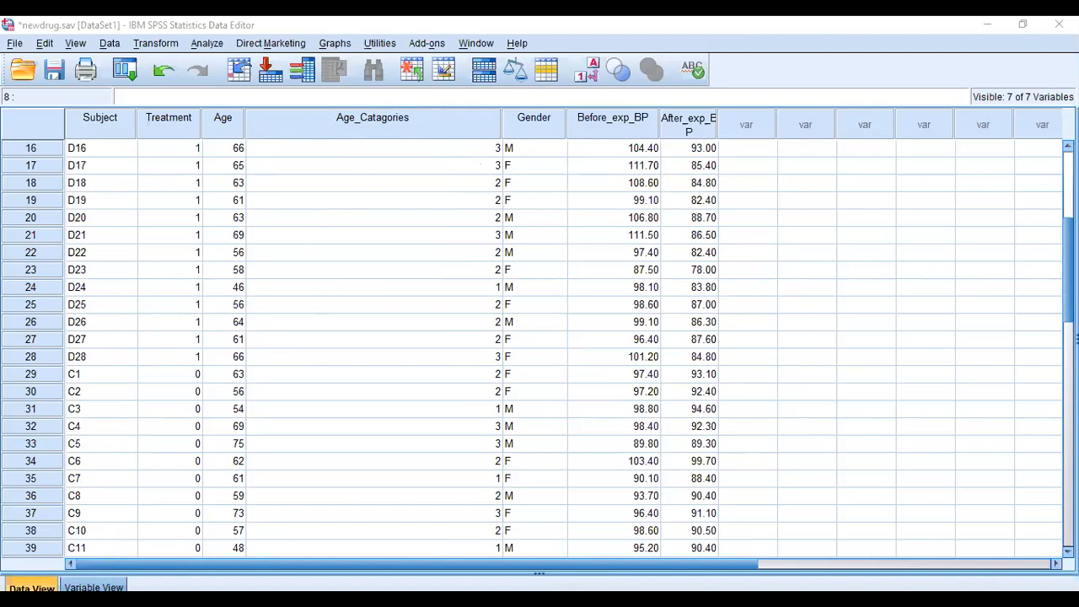
pyautogui.click(86, 588)
pyautogui.click(53, 586)
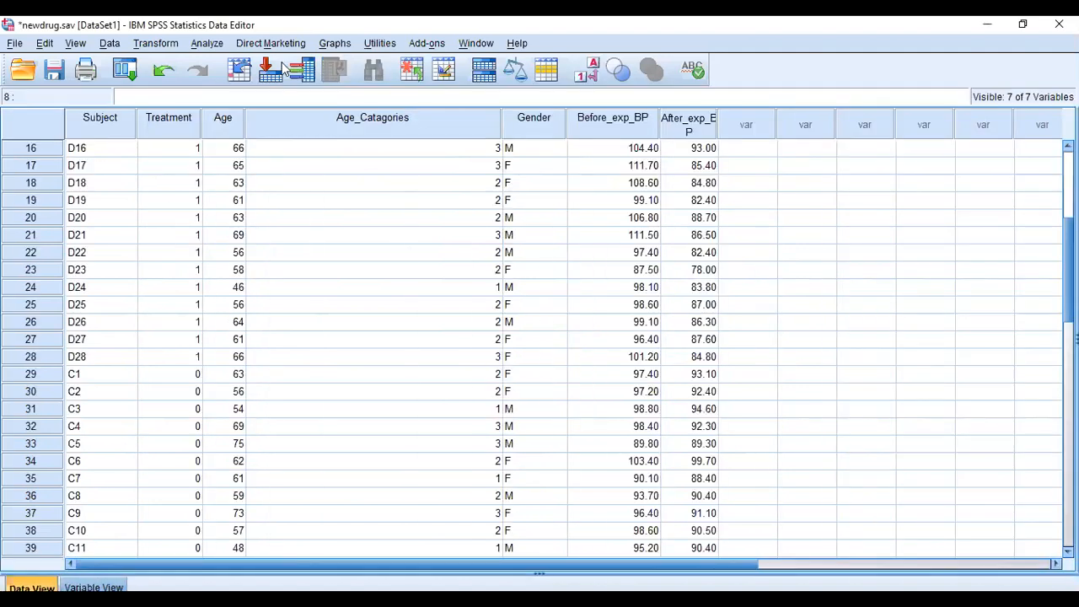